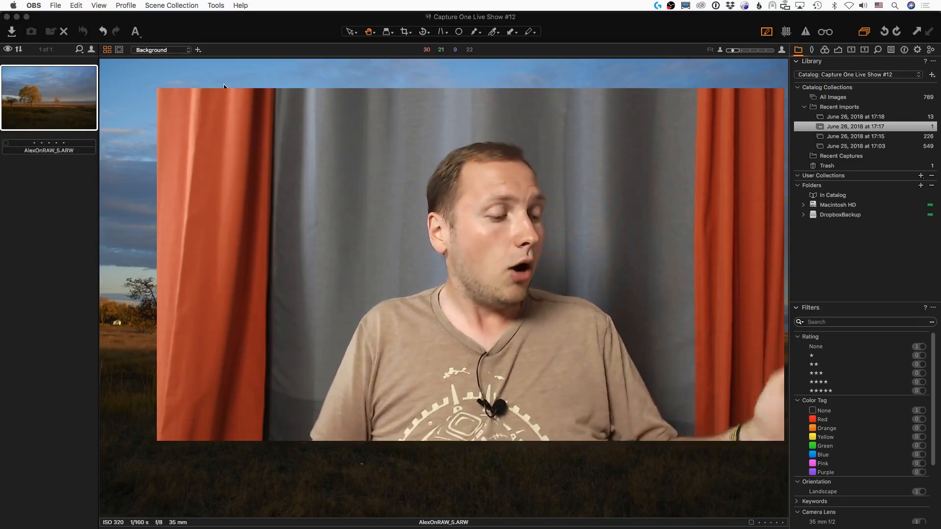
# Switch to Chrome and examine the 40% discount offer on Film Styles on the 1styles.pro home page
pyautogui.press('super+Tab')
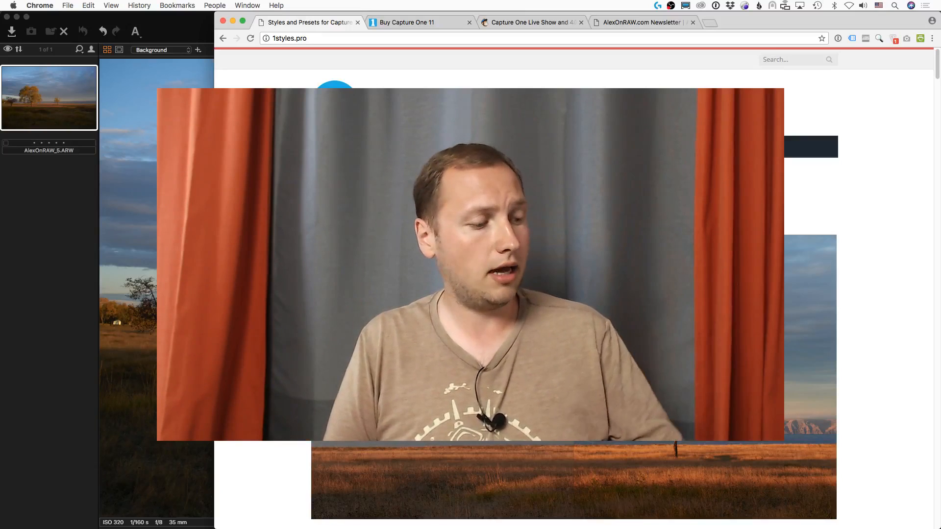
pyautogui.hotkey('ctrl', 'alt', 'z')
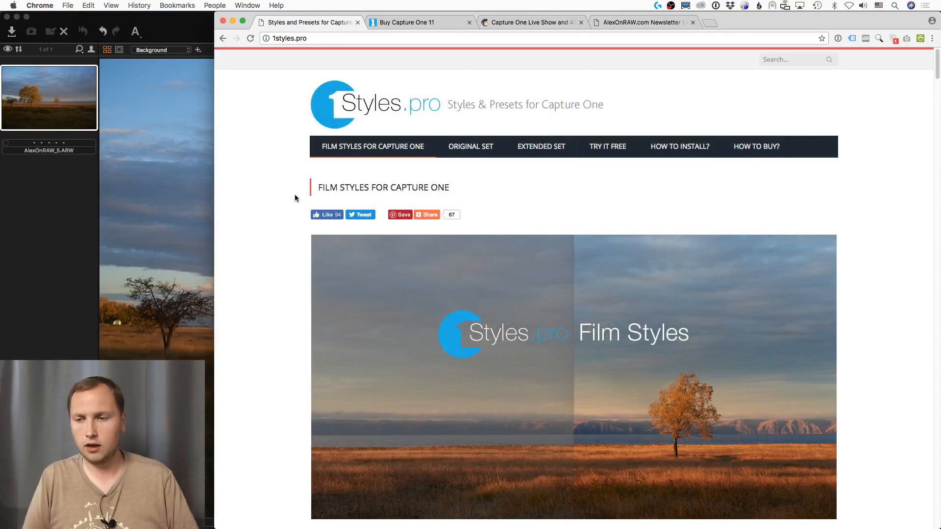
pyautogui.moveTo(2, 366)
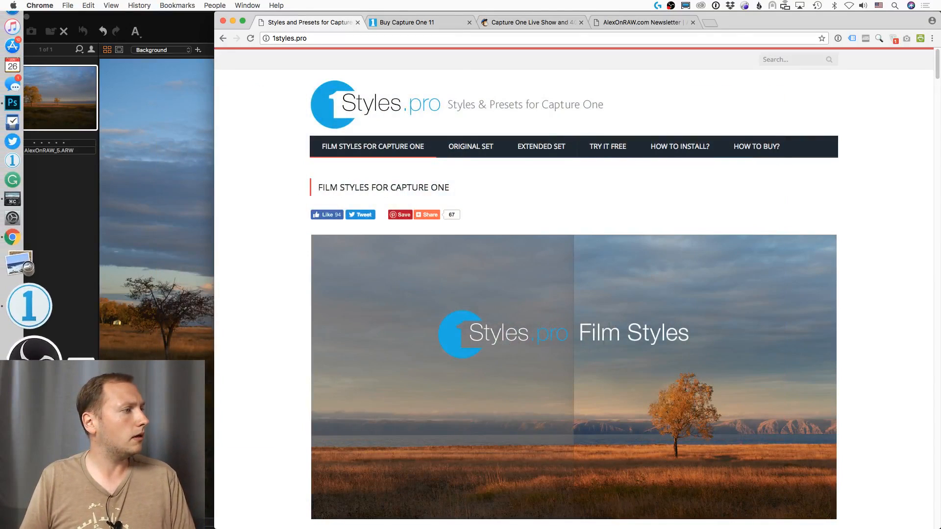
pyautogui.click(35, 354)
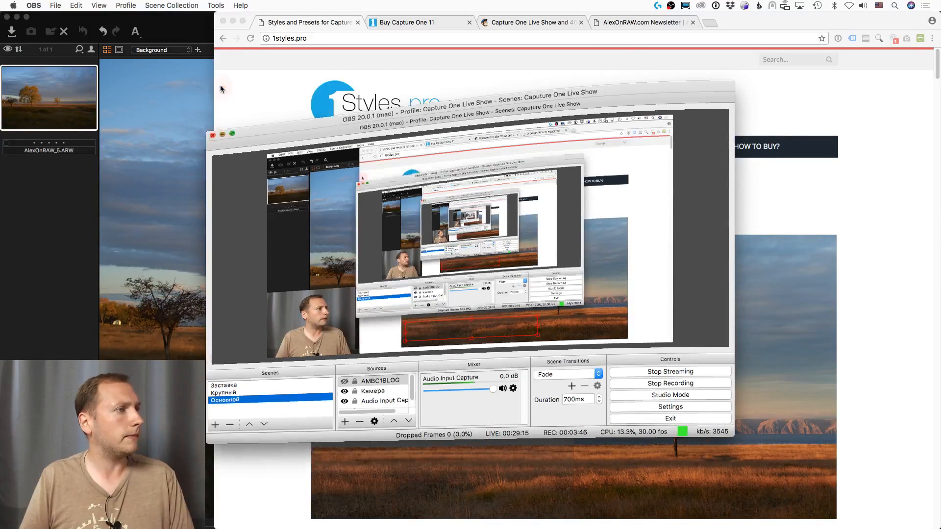
pyautogui.scroll(-5, 296, 272)
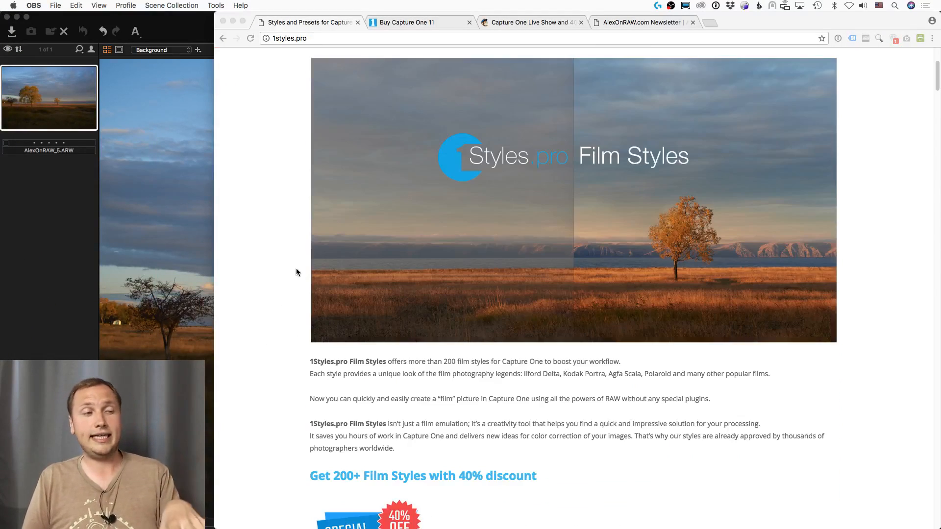
pyautogui.scroll(-5, 289, 270)
pyautogui.scroll(-2, 289, 275)
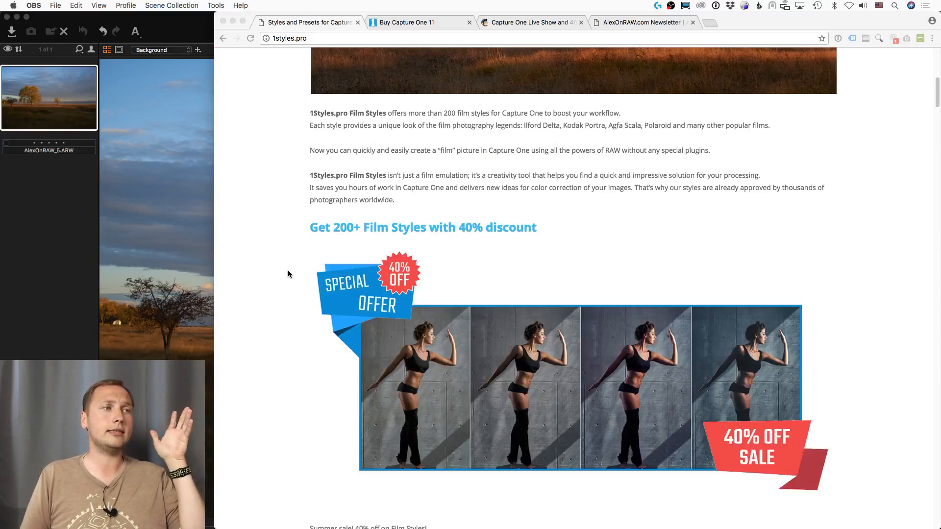
pyautogui.scroll(-2, 288, 274)
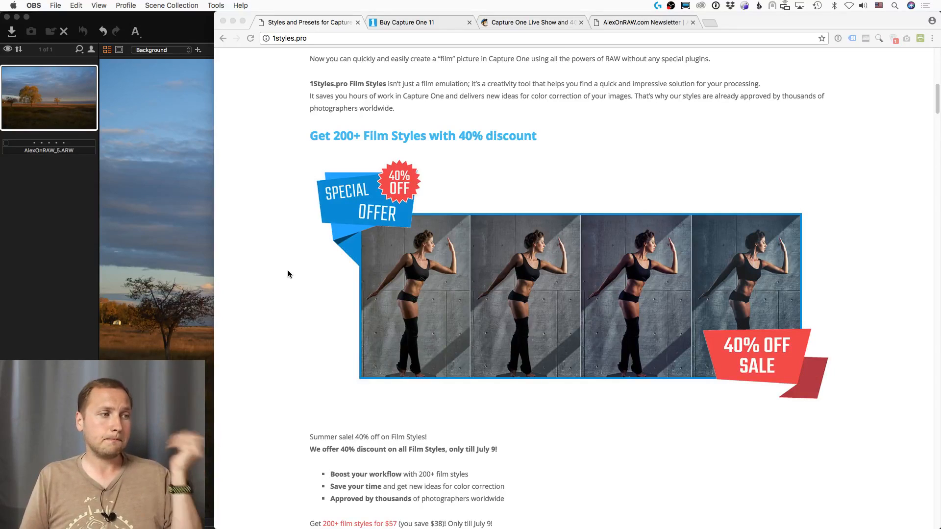
pyautogui.scroll(-4, 288, 274)
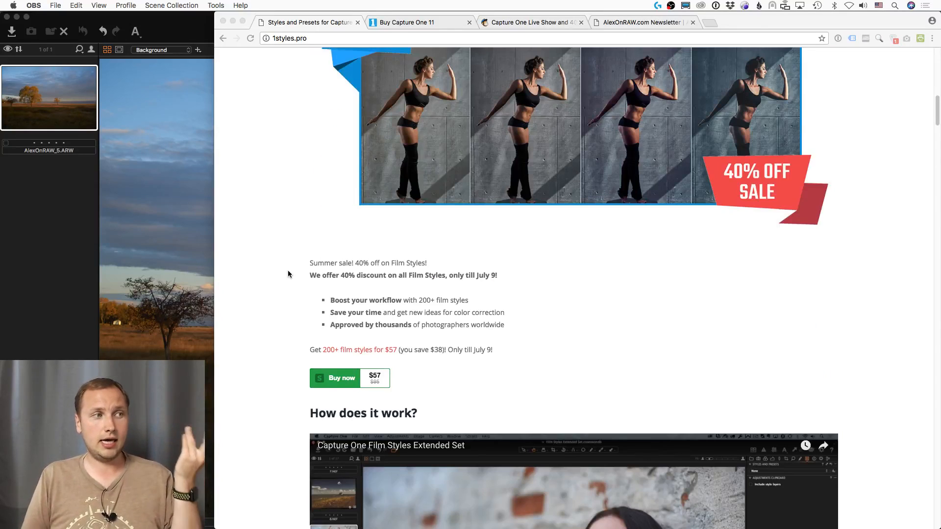
pyautogui.scroll(2, 287, 274)
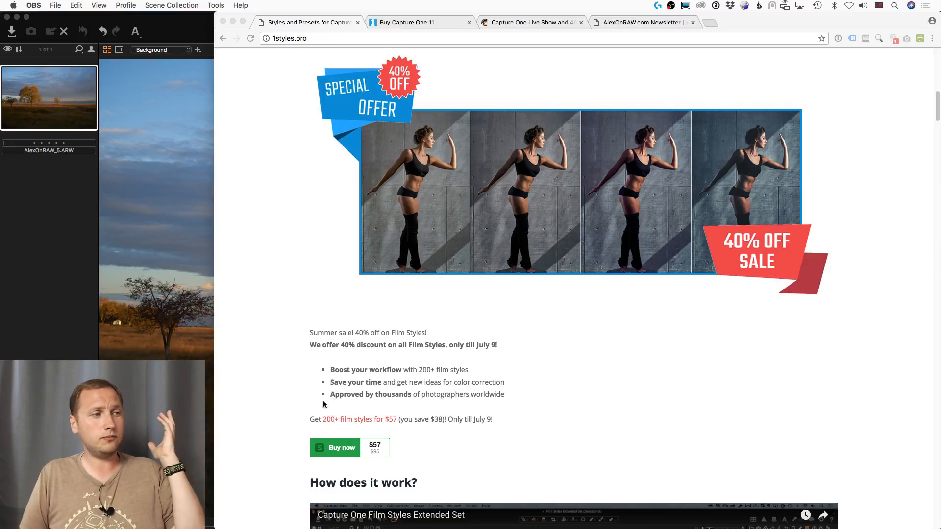
# Open the 1styles.pro page for trying 12 film styles for free and look through its usage instructions
pyautogui.scroll(14, 318, 421)
pyautogui.click(612, 149)
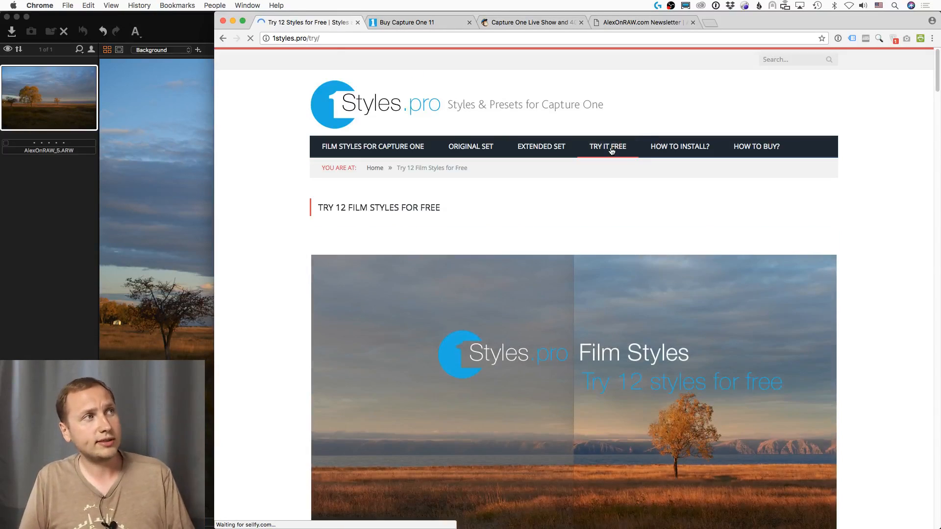
pyautogui.scroll(-8, 251, 263)
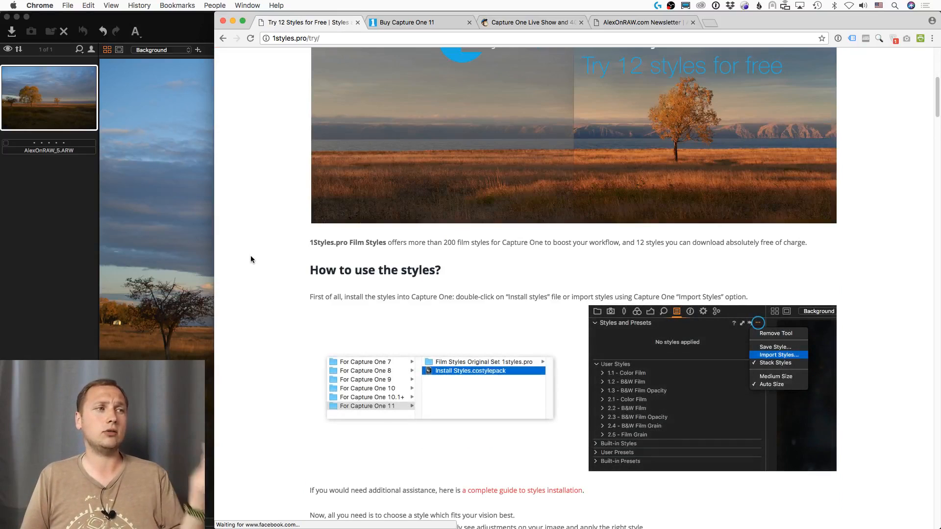
pyautogui.scroll(8, 251, 260)
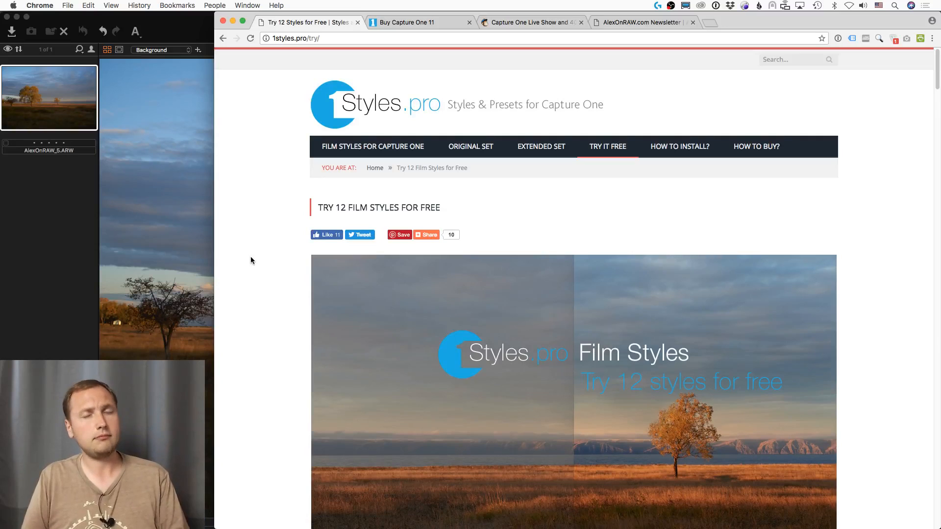
# Start checkout for the Capture One Pro 11 full license in the Phase One store and apply promotional code AMBC1BLOG
pyautogui.click(430, 22)
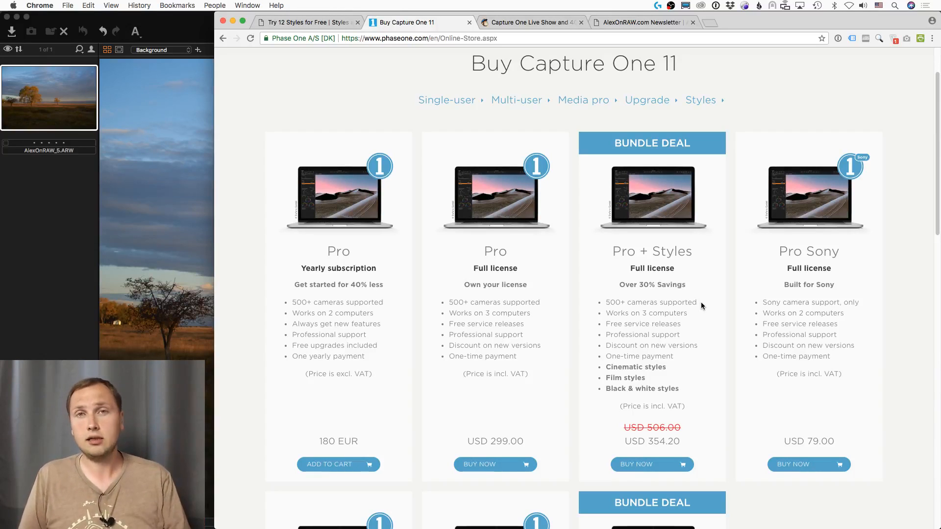
pyautogui.click(492, 469)
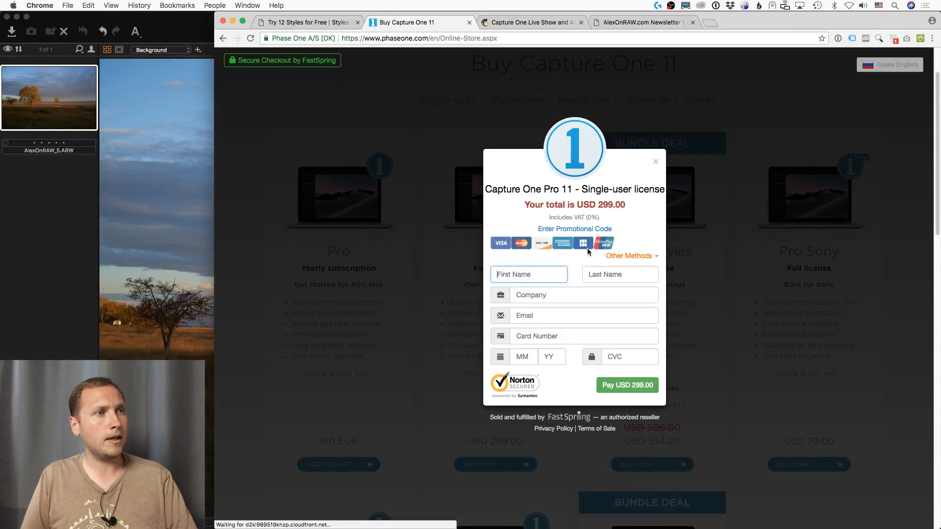
pyautogui.click(557, 228)
pyautogui.write('A')
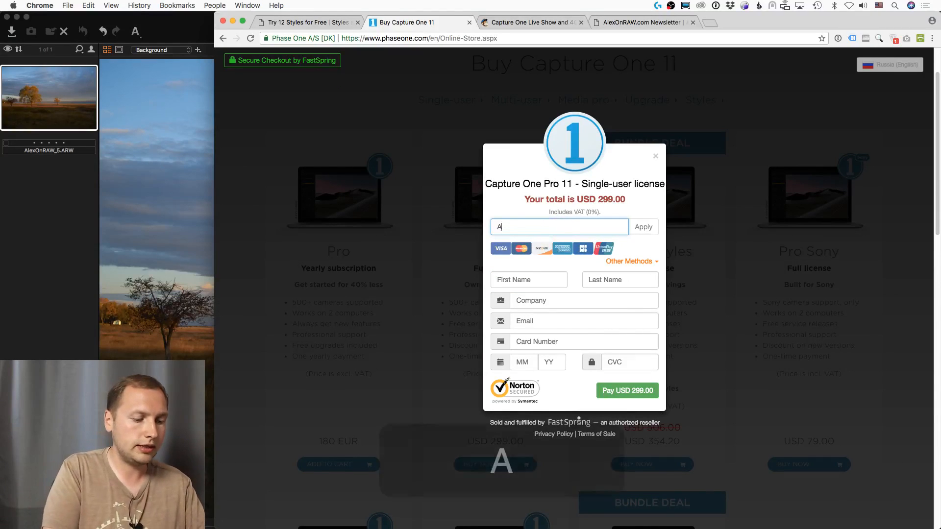
pyautogui.write('MBC1BLOG')
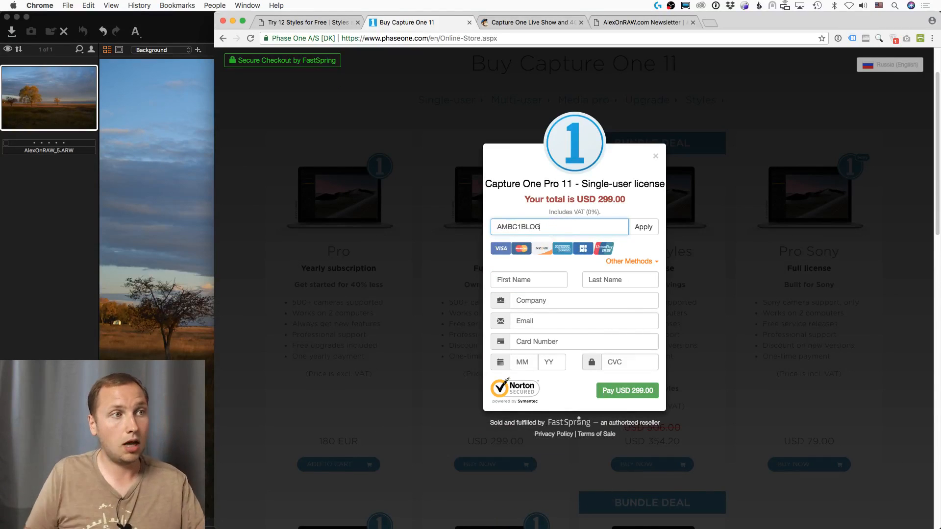
pyautogui.click(648, 228)
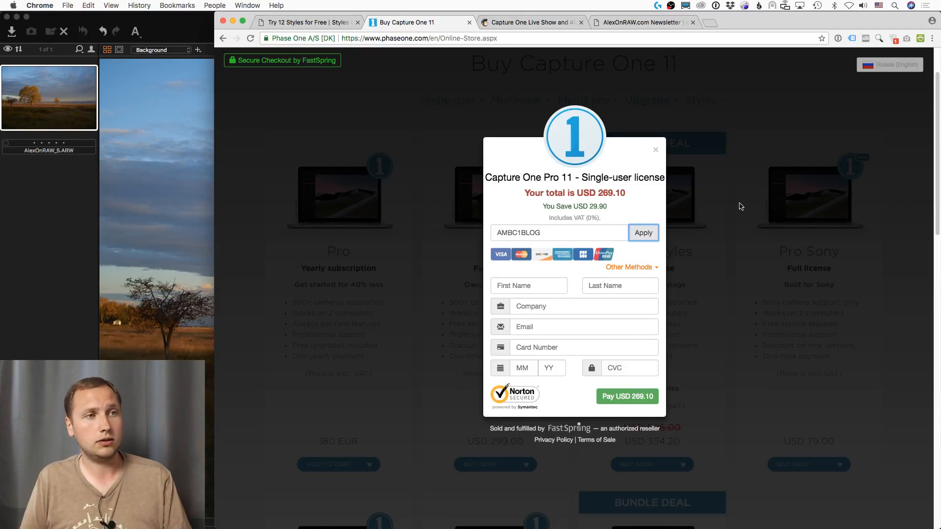
pyautogui.click(728, 307)
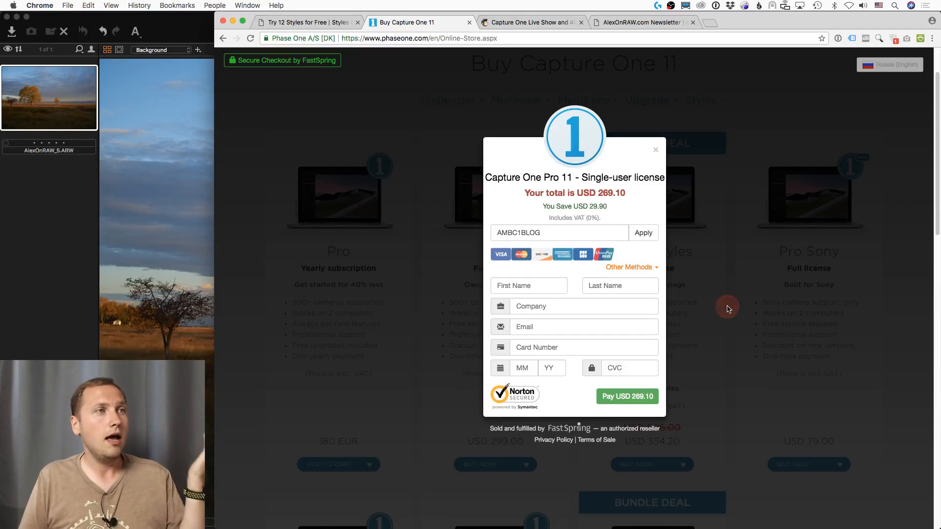
# Read the Capture One Live Show newsletter down to its Practice section and poll, and bring up the AlexOnRAW.com newsletter subscription page
pyautogui.click(543, 24)
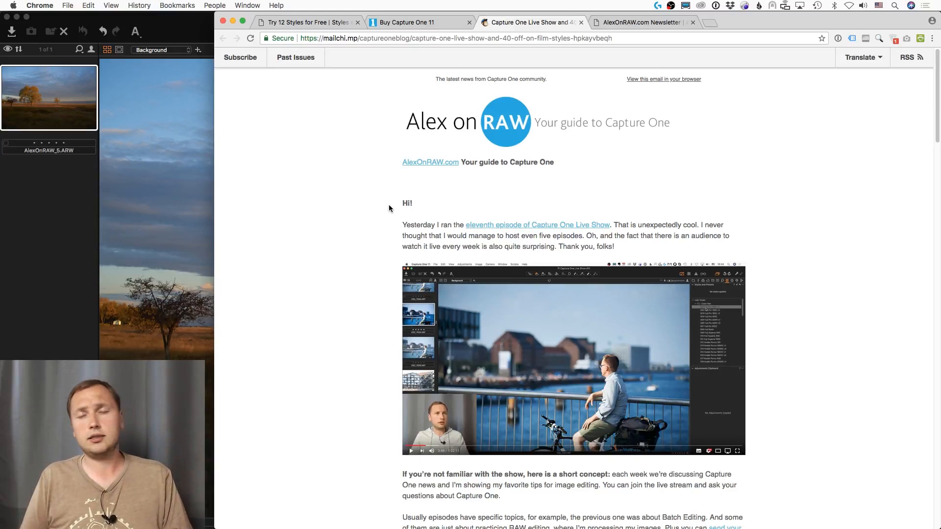
pyautogui.scroll(-2, 389, 208)
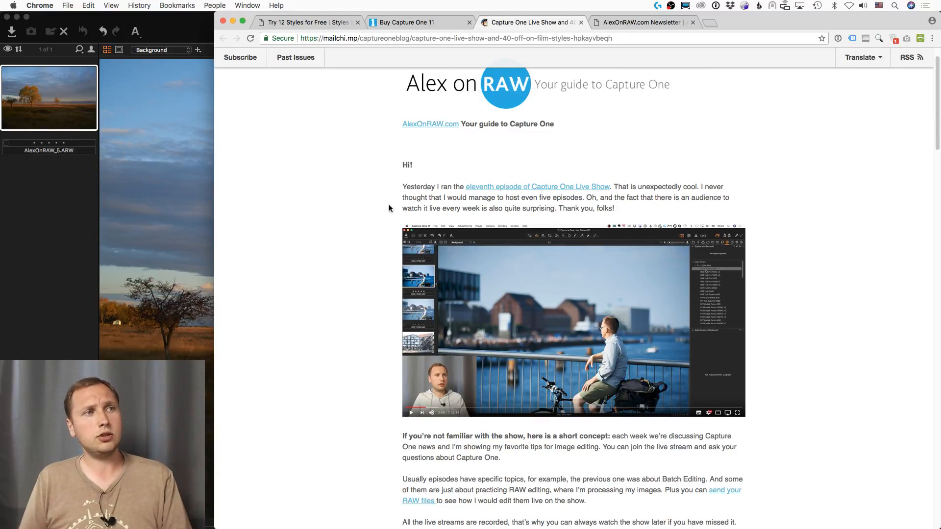
pyautogui.scroll(-10, 390, 208)
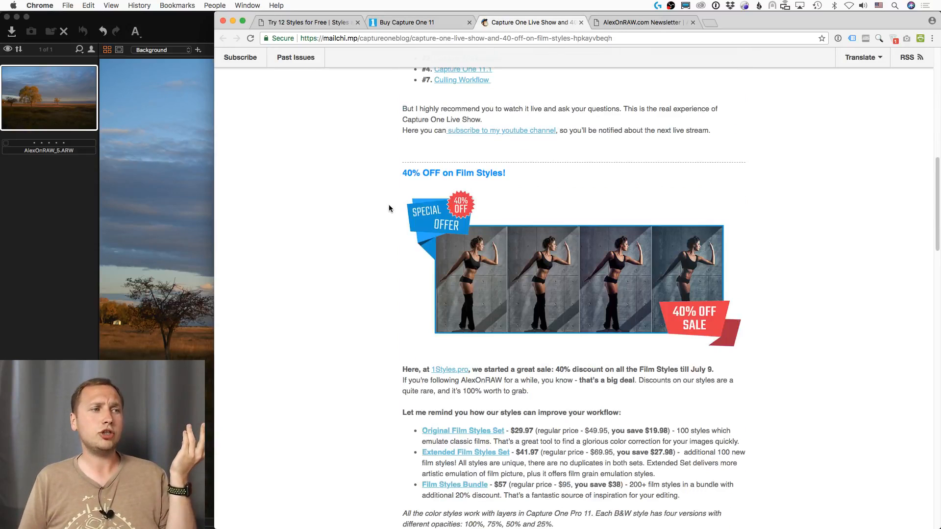
pyautogui.scroll(-14, 389, 209)
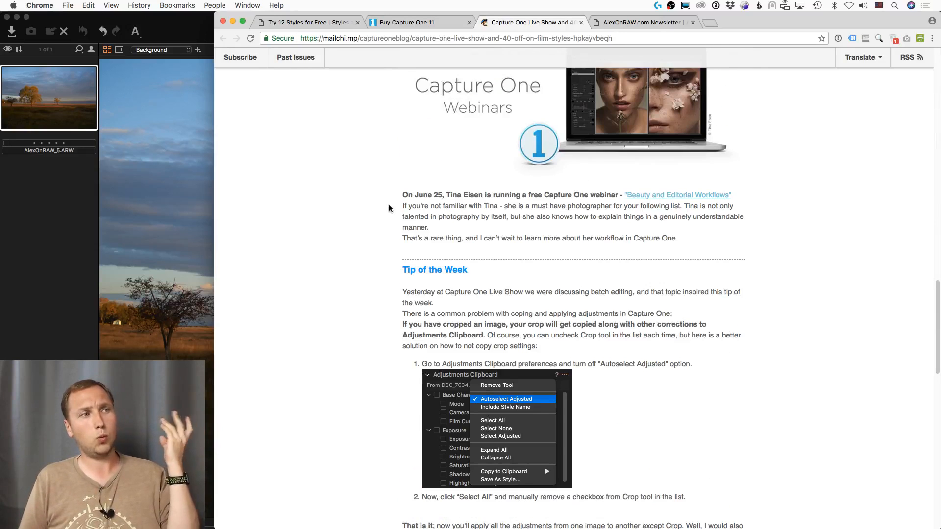
pyautogui.scroll(-2, 389, 208)
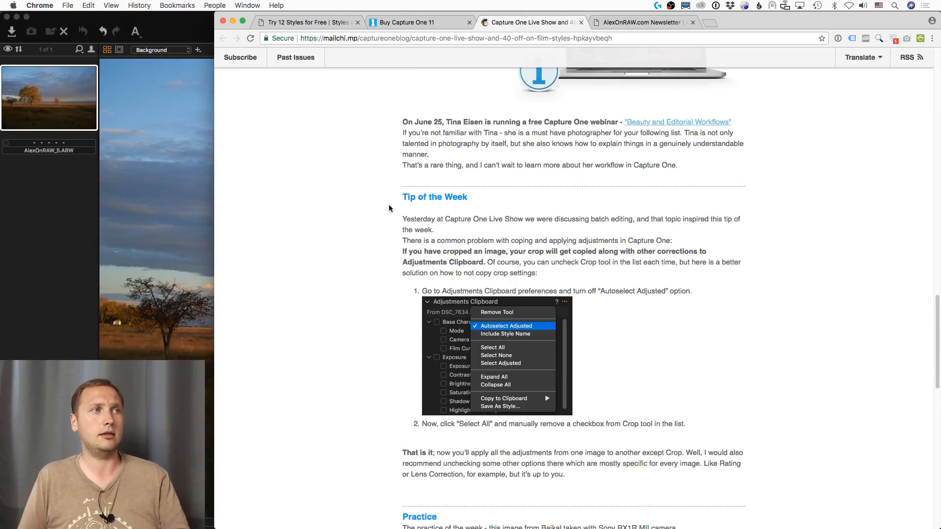
pyautogui.scroll(-7, 389, 208)
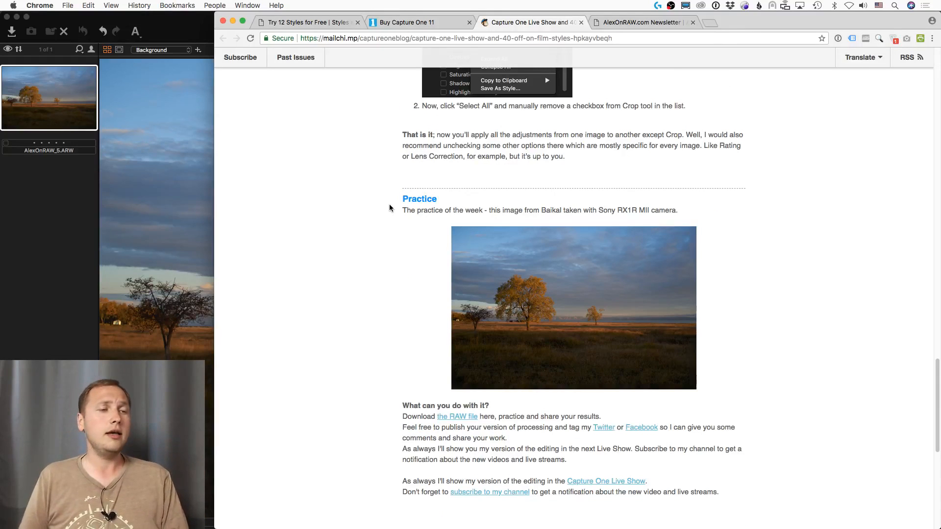
pyautogui.scroll(-4, 390, 206)
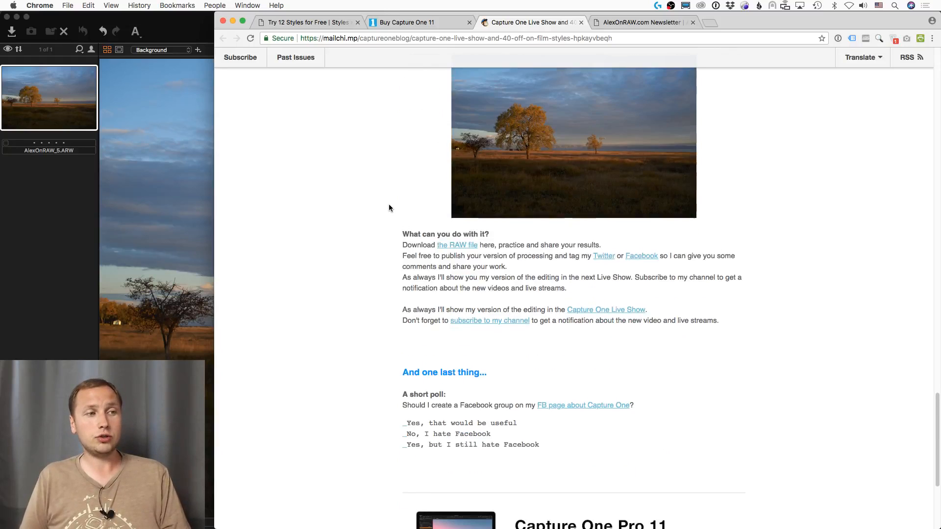
pyautogui.scroll(4, 389, 205)
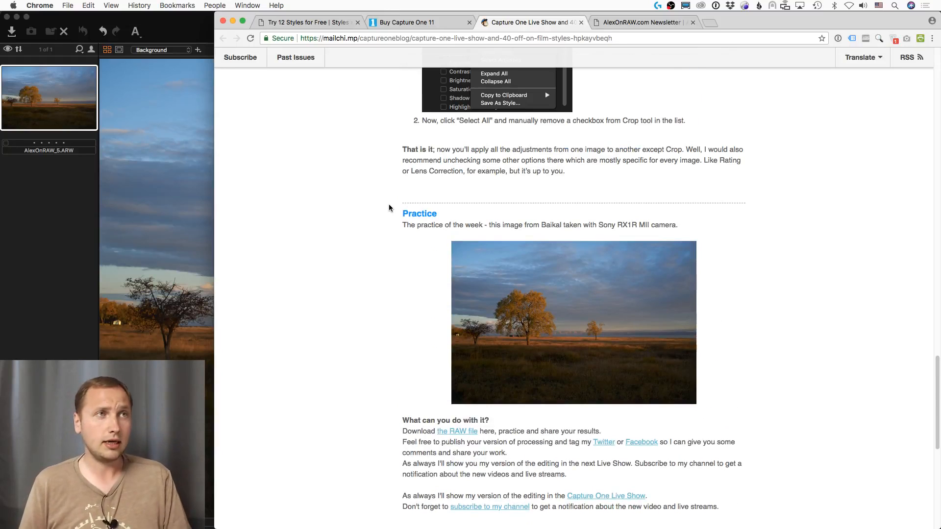
pyautogui.click(657, 22)
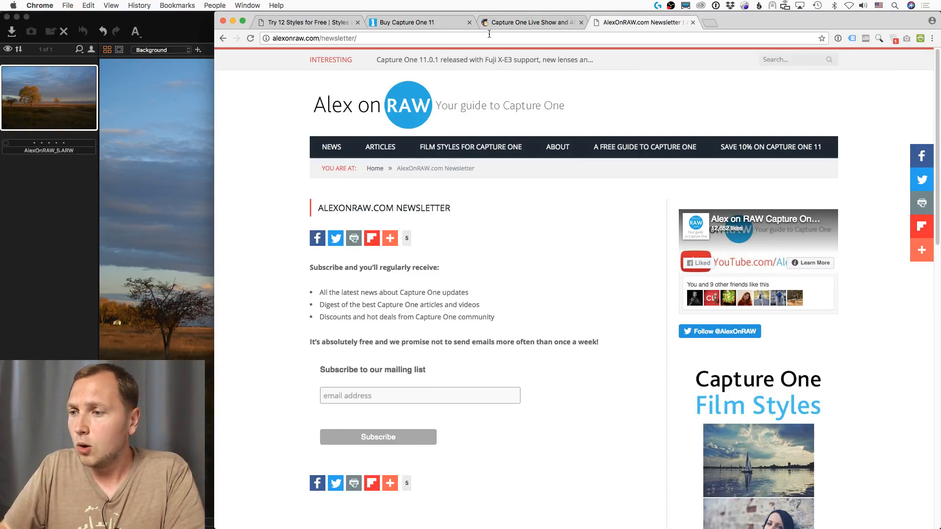
# Switch back to Capture One and show the exposure adjustment tools for the landscape image AlexOnRAW_5.ARW
pyautogui.click(169, 18)
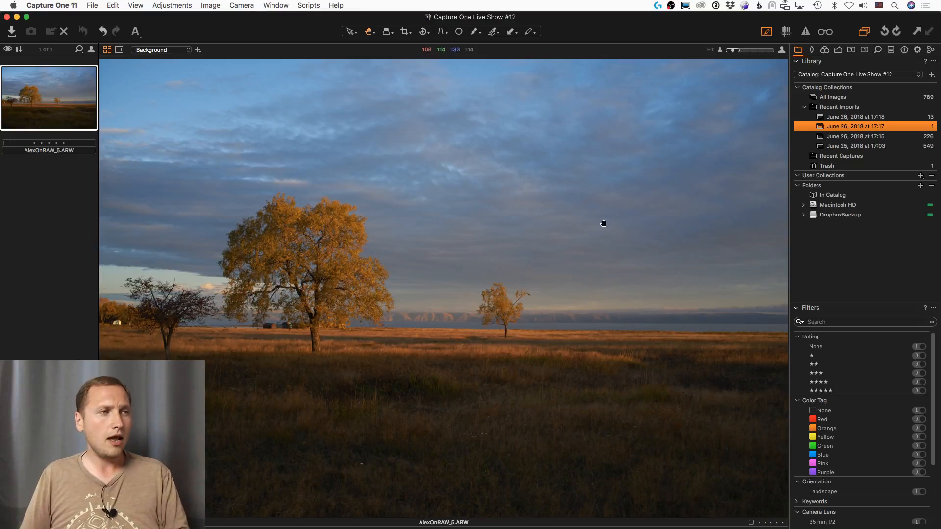
pyautogui.click(838, 50)
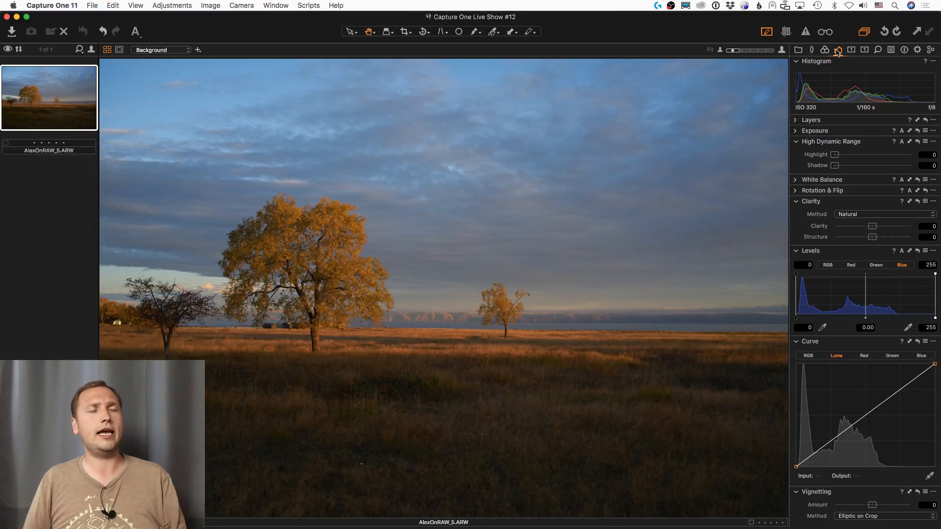
# Switch to Chrome, open youtube.com/alexonraw in a new tab and look over the channel's uploads and past live streams
pyautogui.moveTo(3, 306)
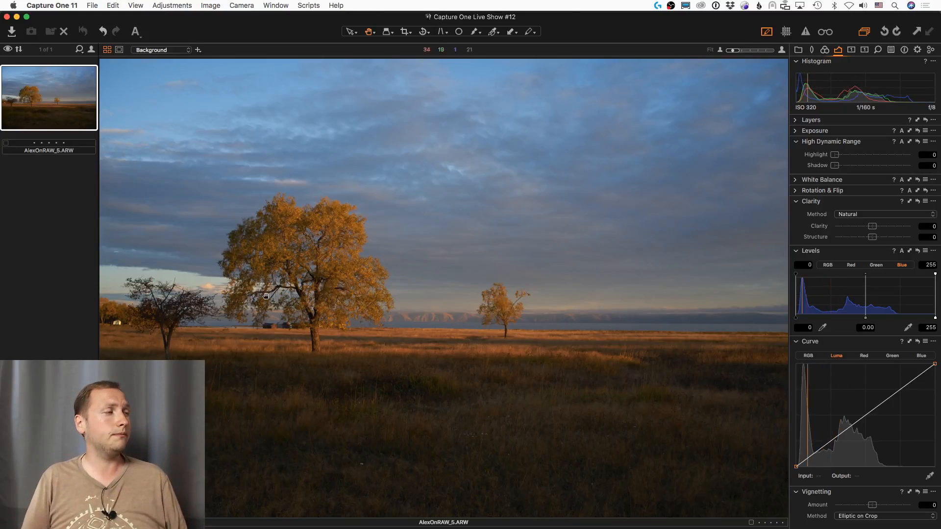
pyautogui.click(11, 330)
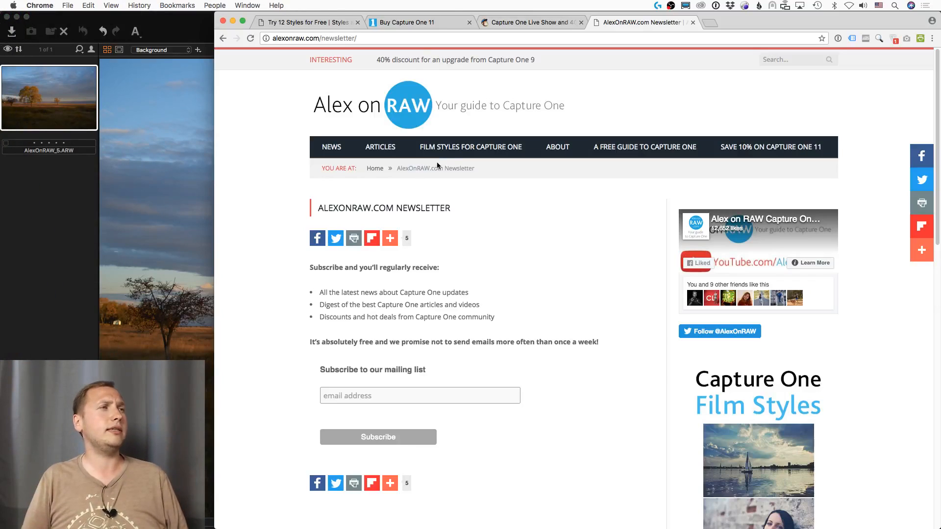
pyautogui.click(707, 25)
pyautogui.write('youtube.com/alexonraw')
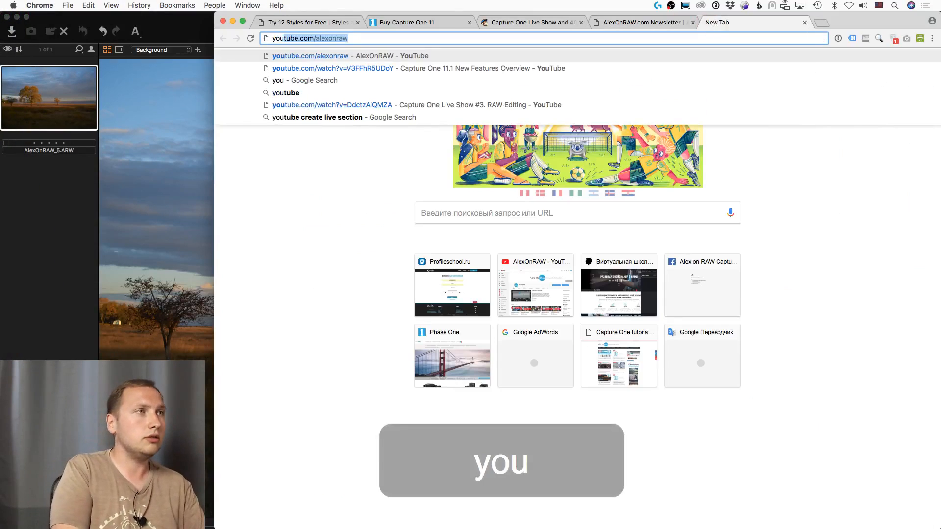
pyautogui.press('Return')
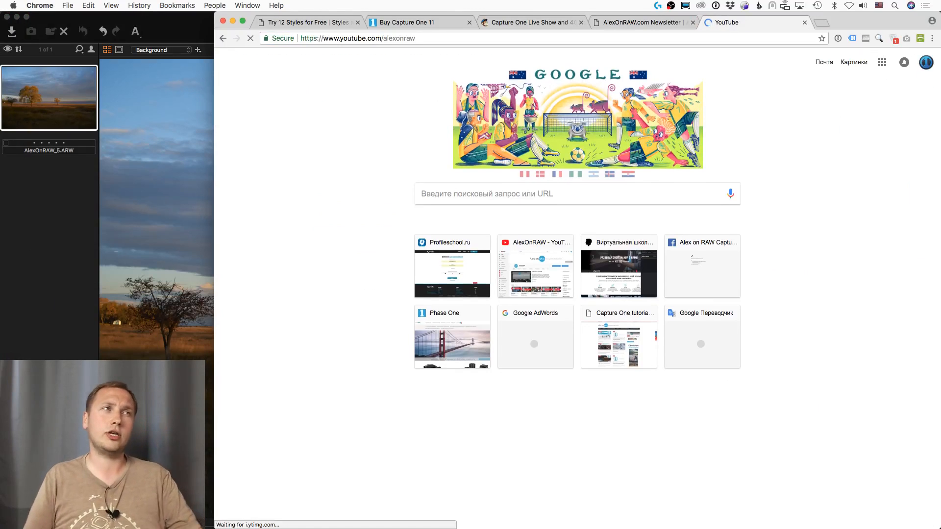
pyautogui.scroll(-3, 522, 264)
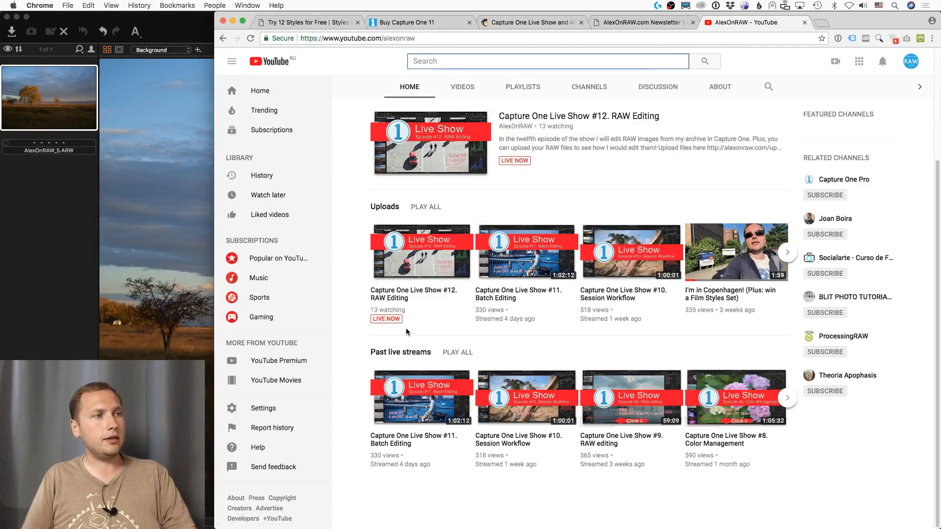
pyautogui.scroll(3, 441, 319)
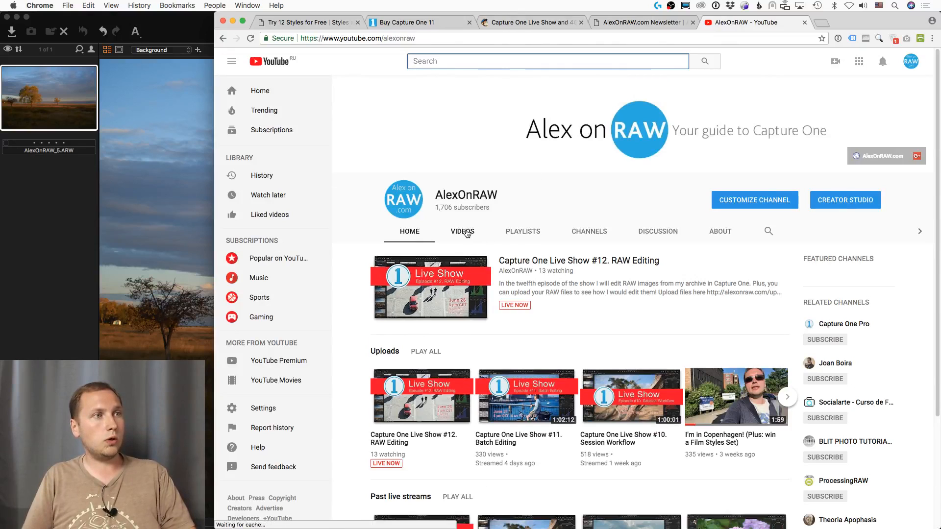
# Browse the AlexOnRAW channel's videos, open "Capture One Pro 11 in 10 minutes" and pause it to show its page
pyautogui.click(462, 231)
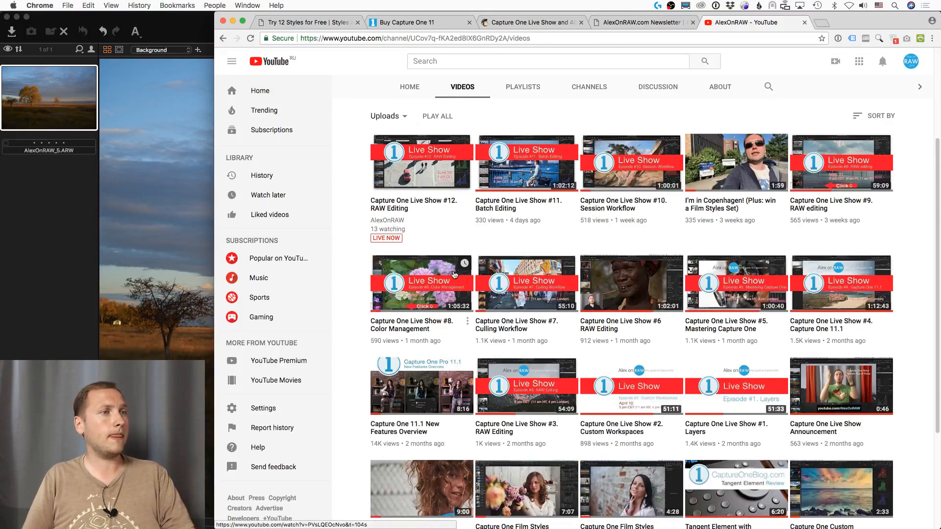
pyautogui.scroll(-3, 451, 273)
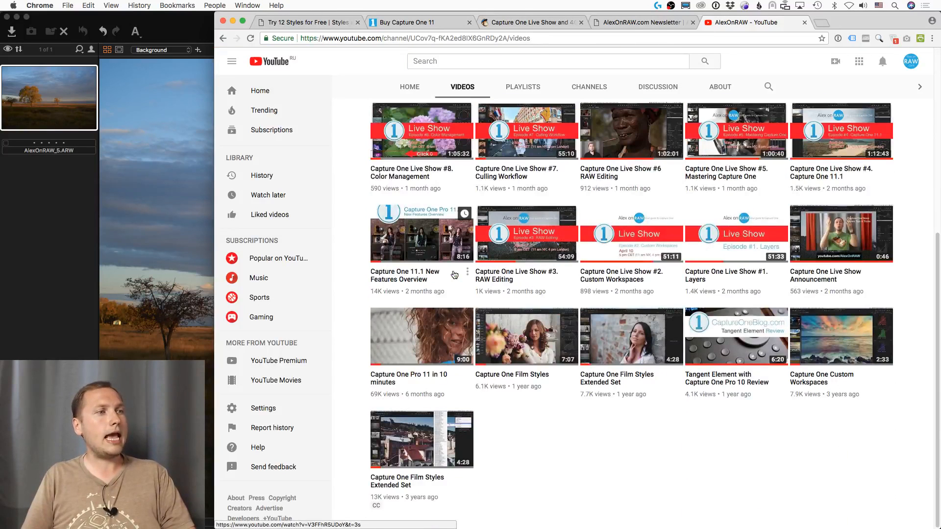
pyautogui.click(402, 377)
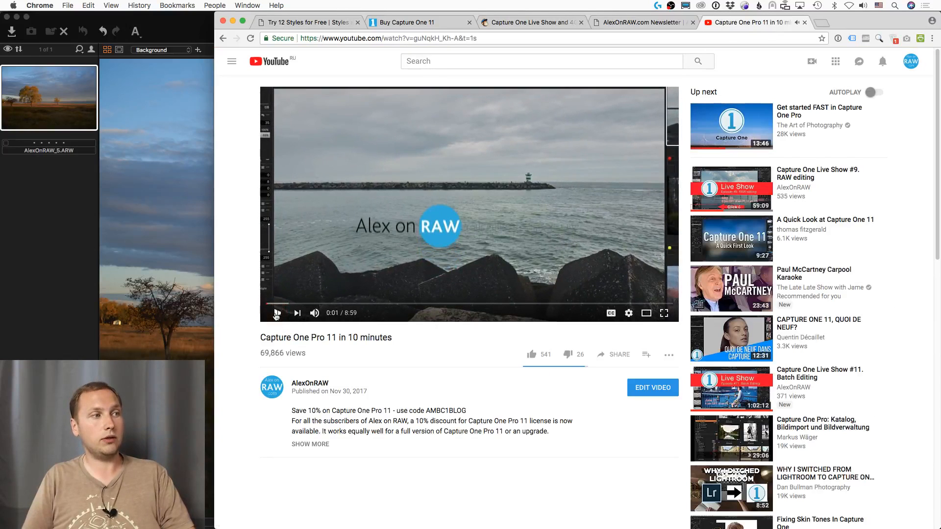
pyautogui.click(277, 313)
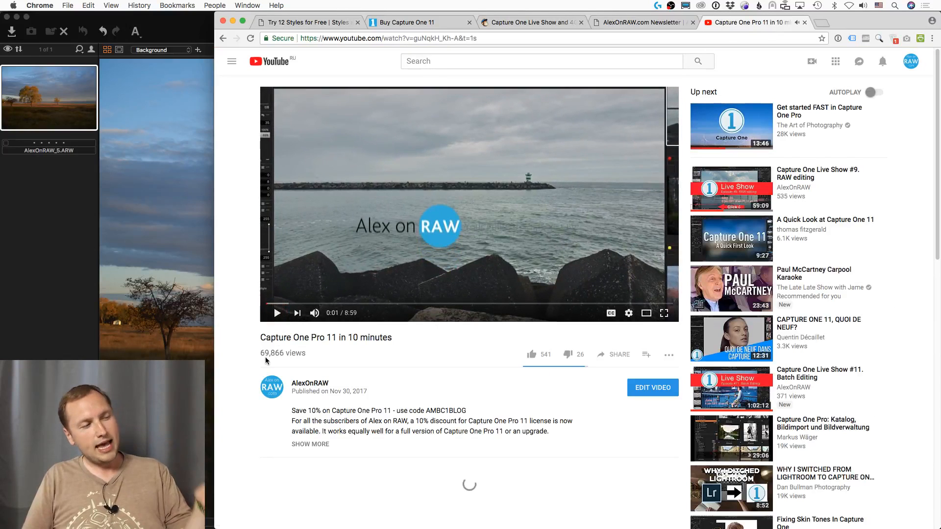
pyautogui.moveTo(257, 343)
pyautogui.mouseDown()
pyautogui.moveTo(312, 359)
pyautogui.moveTo(251, 352)
pyautogui.mouseUp()
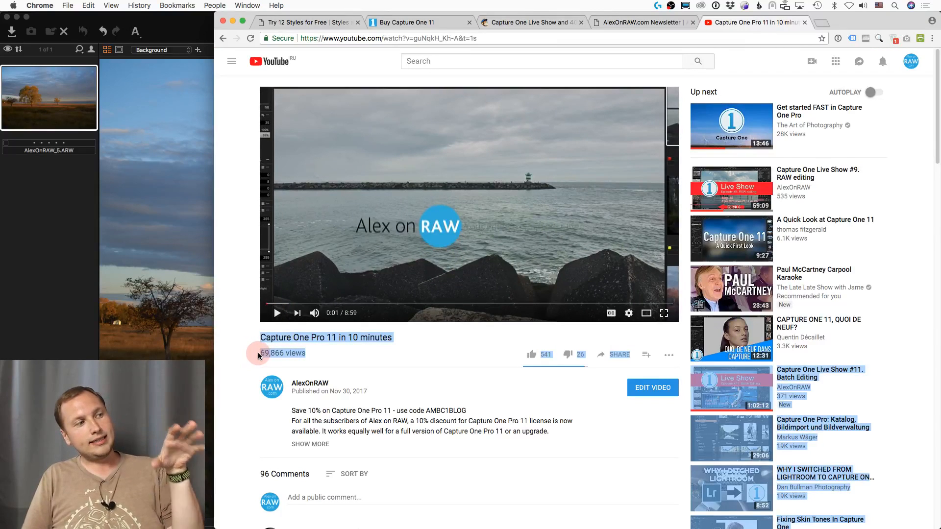
pyautogui.click(378, 349)
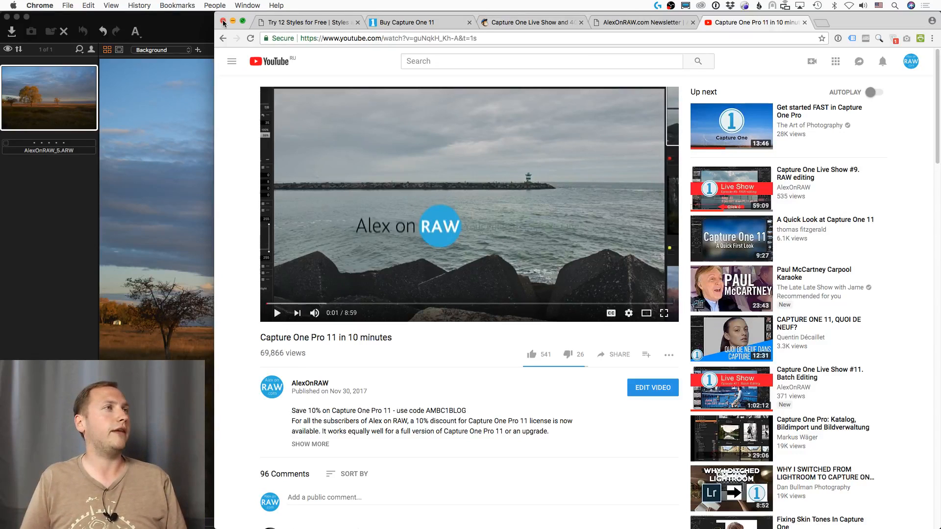
# Switch to Capture One and pick the large tree's orange foliage color with the advanced Color Editor
pyautogui.click(200, 23)
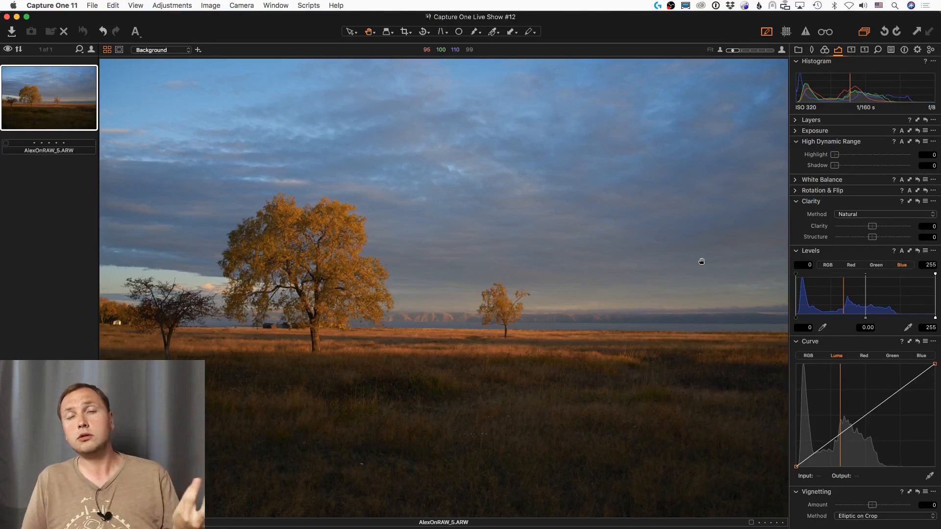
pyautogui.click(825, 50)
pyautogui.click(811, 253)
pyautogui.click(859, 253)
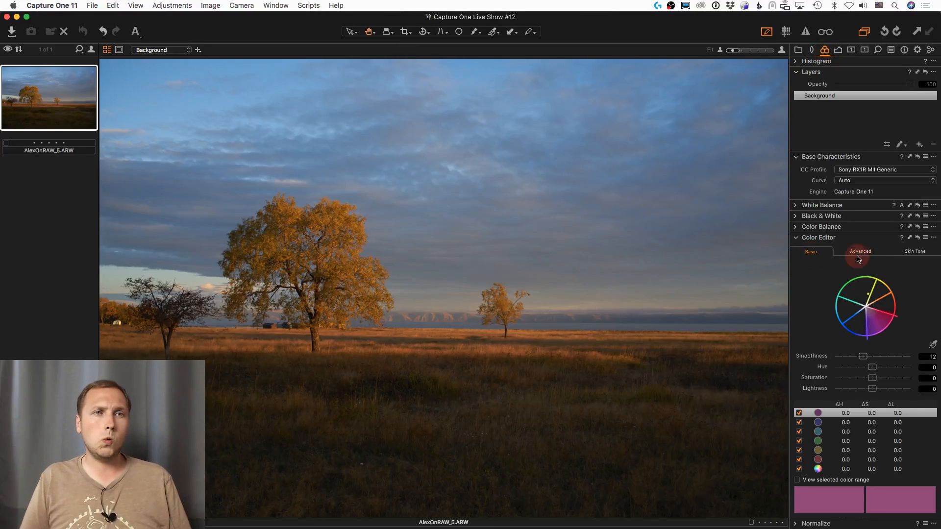
pyautogui.click(933, 345)
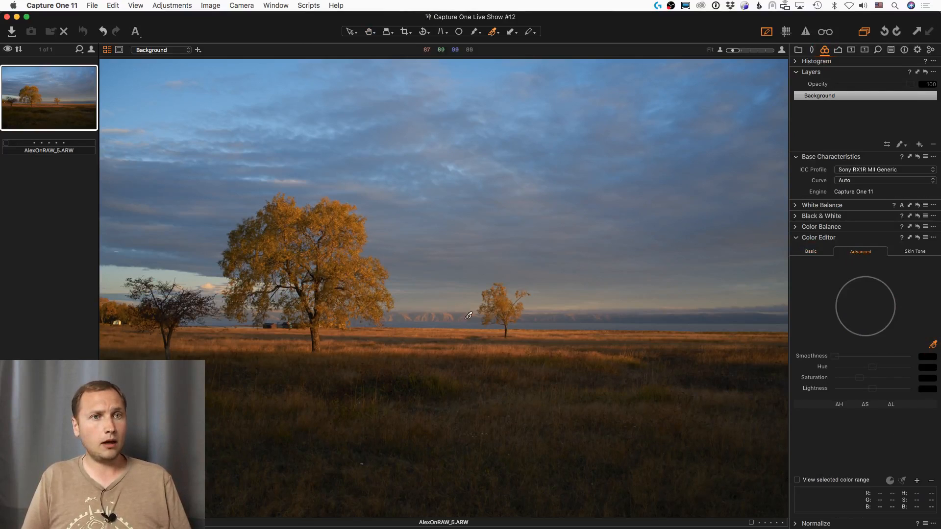
pyautogui.click(358, 223)
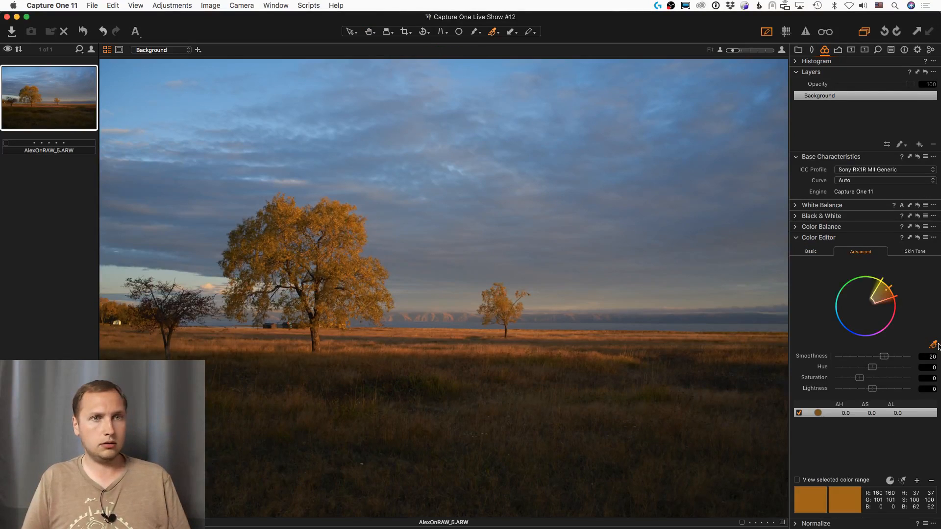
# Expand the picked orange range to full saturation and a wider hue span, and create a masked layer from it with its mask shown
pyautogui.click(903, 481)
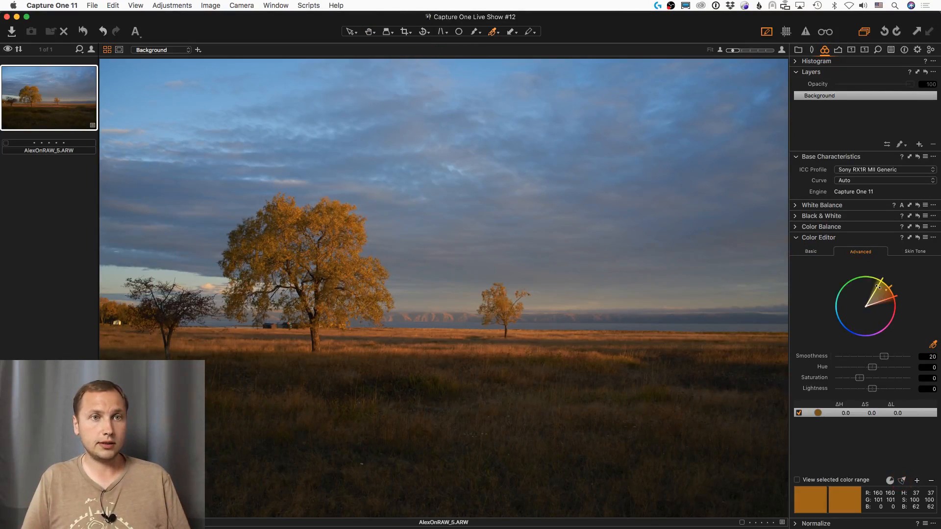
pyautogui.moveTo(878, 286); pyautogui.dragTo(886, 303)
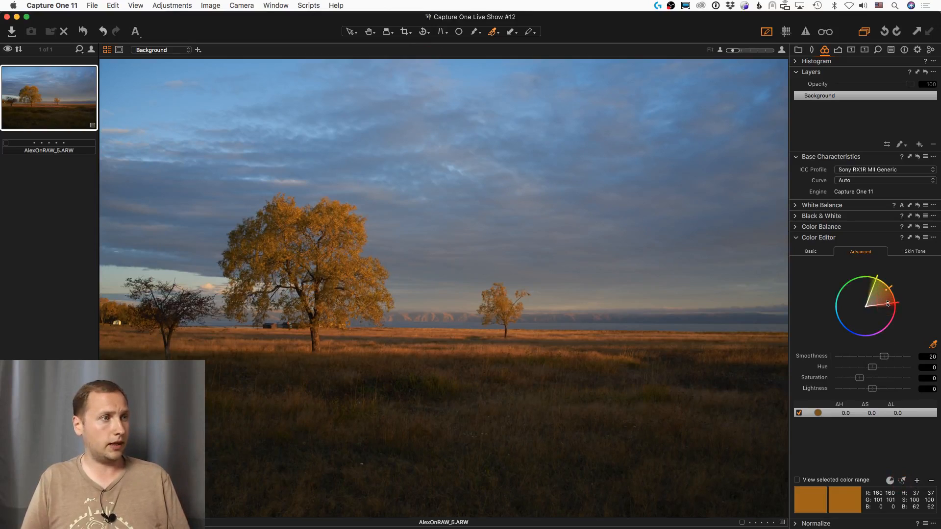
pyautogui.click(933, 237)
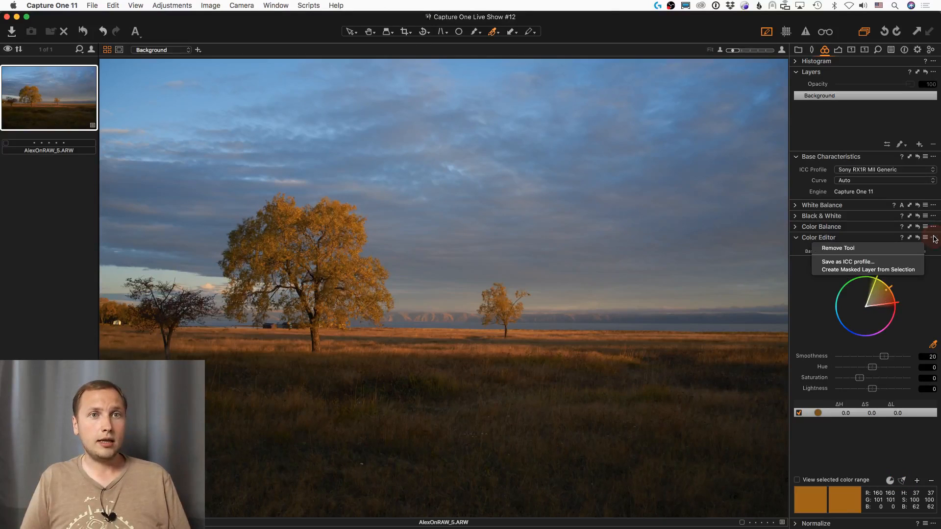
pyautogui.click(877, 270)
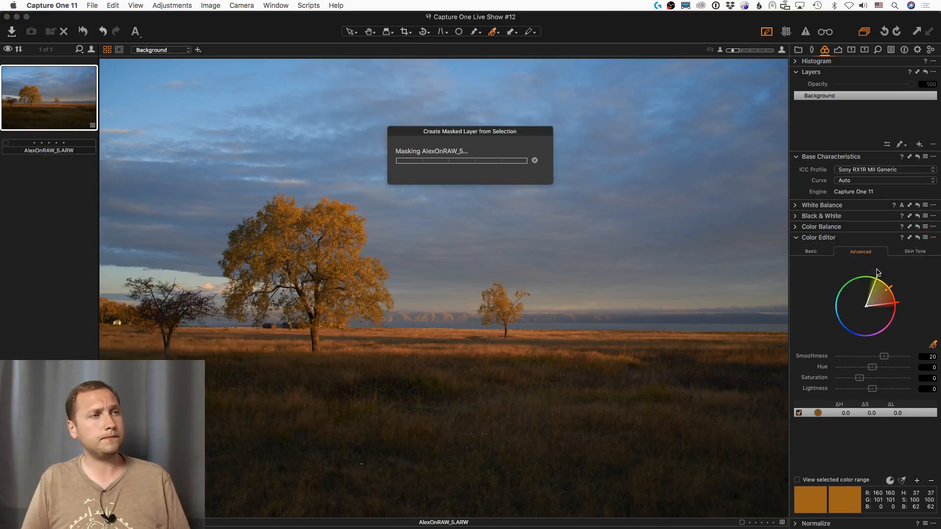
pyautogui.press('m')
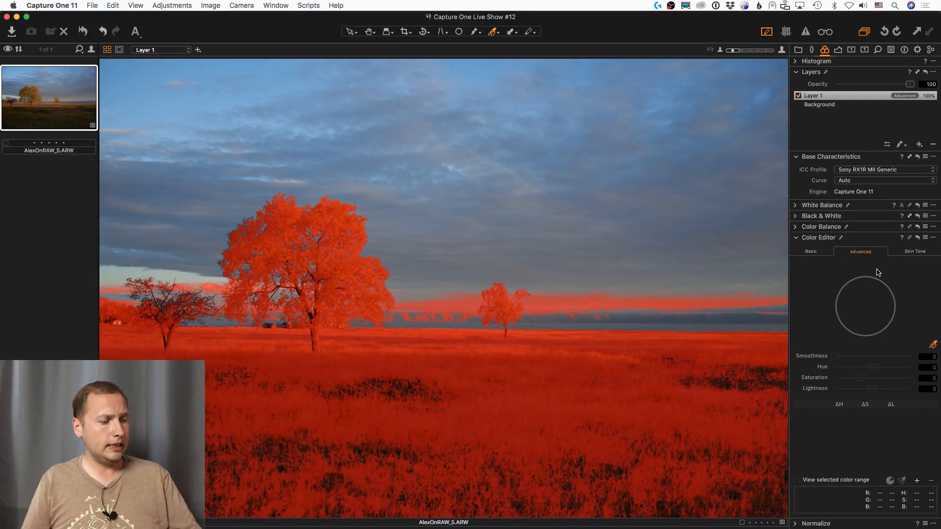
# Refine the mask of Layer 1 with a radius of 300
pyautogui.rightClick(828, 96)
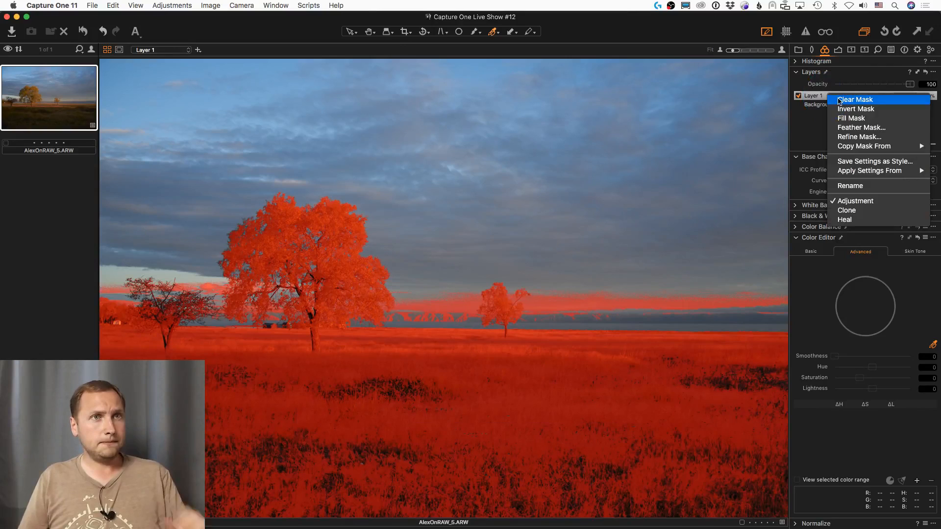
pyautogui.click(851, 138)
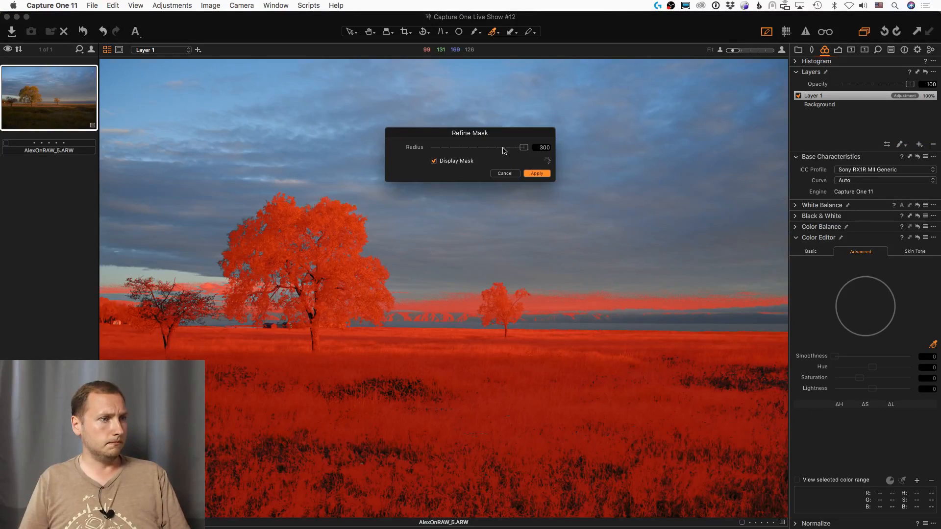
pyautogui.click(537, 174)
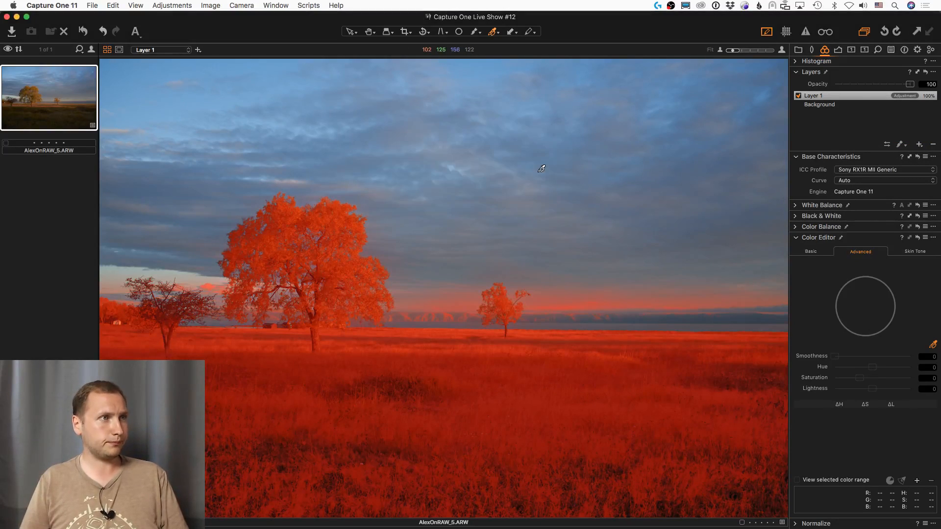
# Add a second adjustment layer and copy the mask from Layer 1 onto it
pyautogui.click(920, 145)
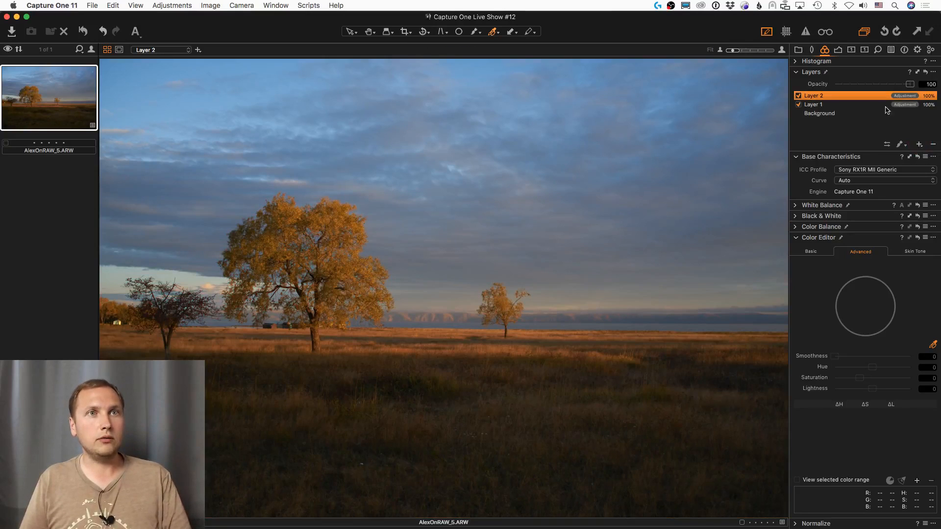
pyautogui.rightClick(871, 96)
pyautogui.moveTo(865, 147)
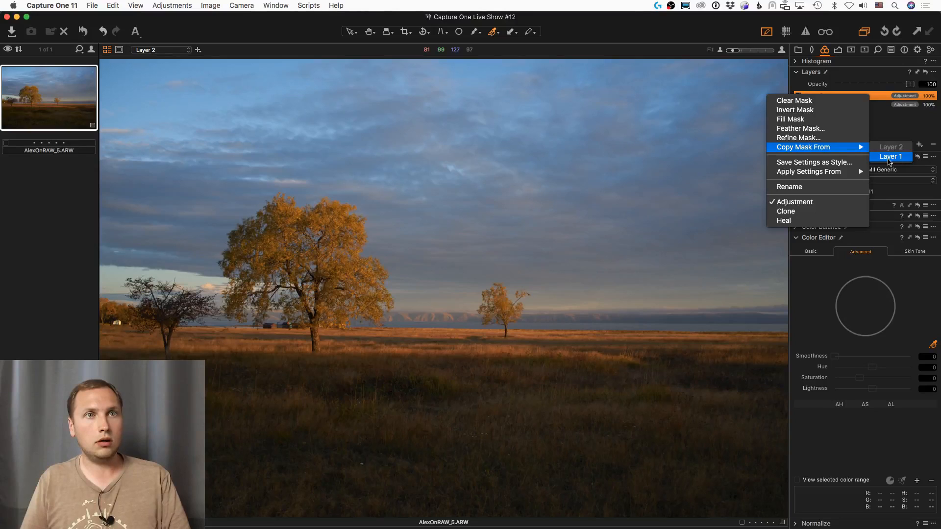
pyautogui.click(891, 157)
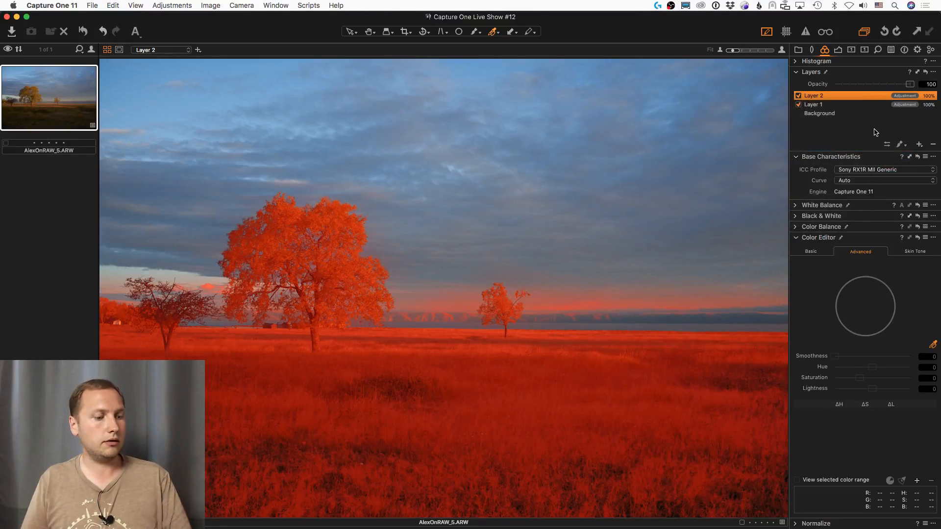
# Invert the mask of Layer 2, reselect Layer 1 to compare its mask, and hide the mask overlay
pyautogui.rightClick(866, 99)
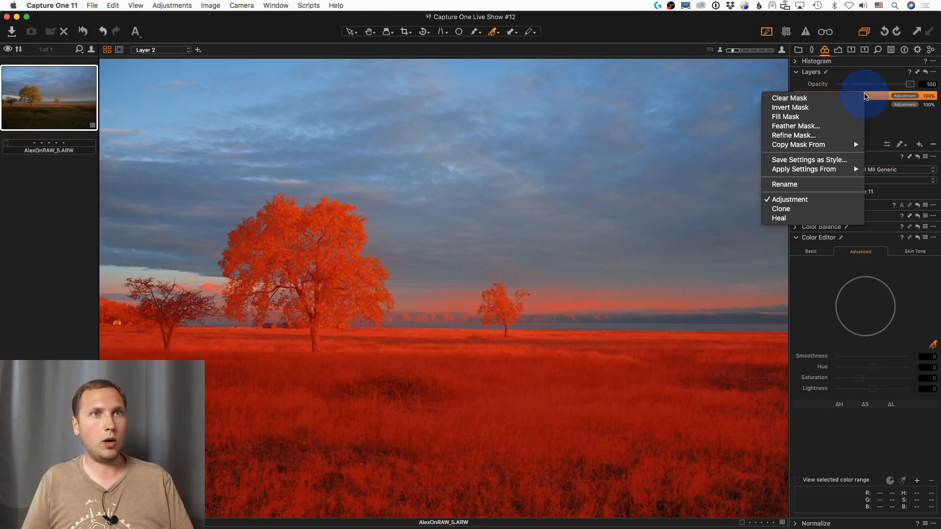
pyautogui.click(807, 109)
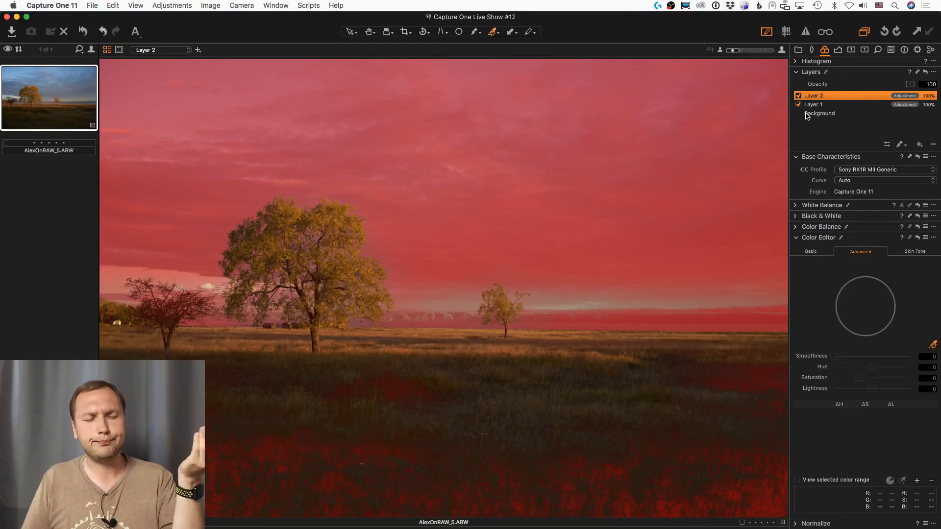
pyautogui.click(816, 106)
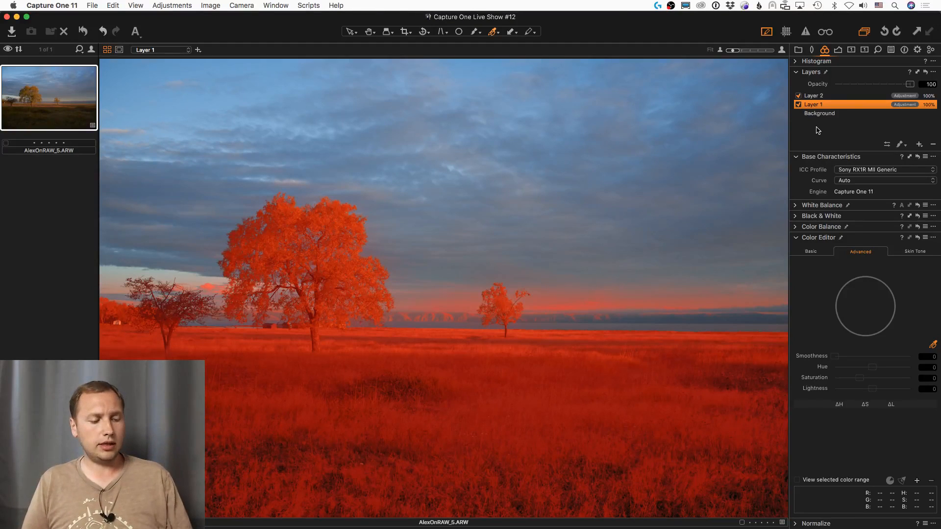
pyautogui.press('m')
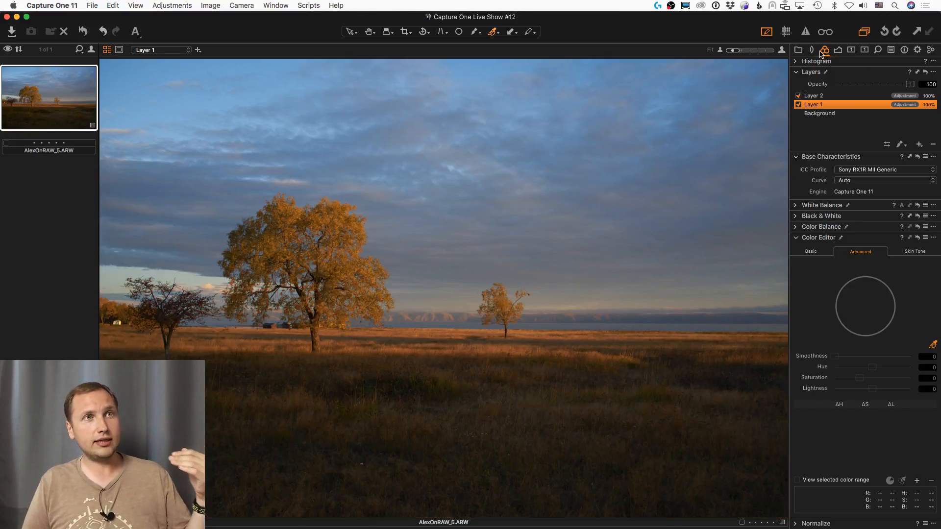
# Look through the June 26, 2018 imports from 17:18 and 17:15 for several photos suited to a multi-image color selection
pyautogui.click(799, 50)
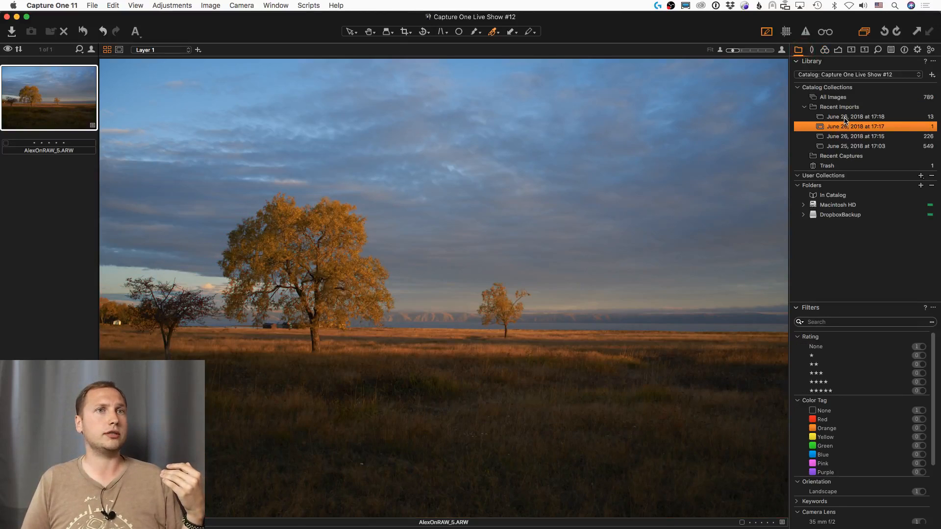
pyautogui.click(845, 119)
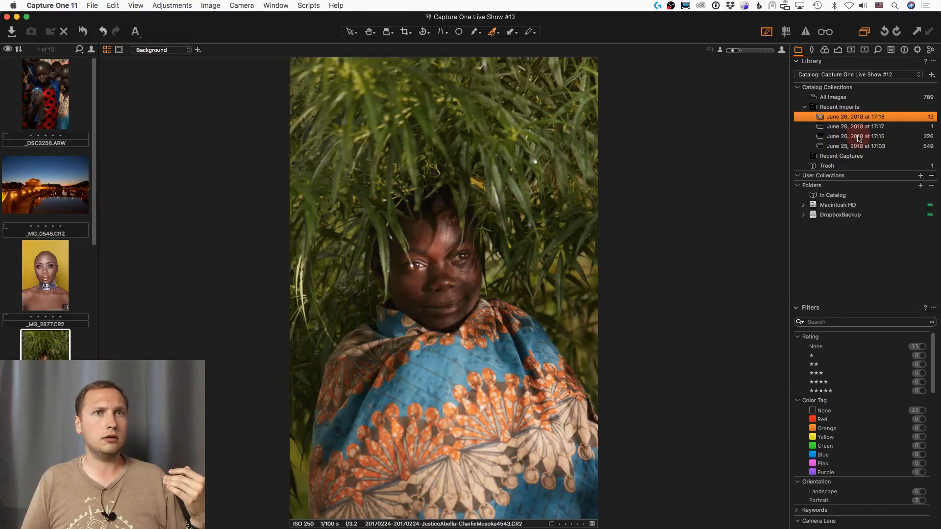
pyautogui.click(856, 137)
pyautogui.scroll(-10, 56, 235)
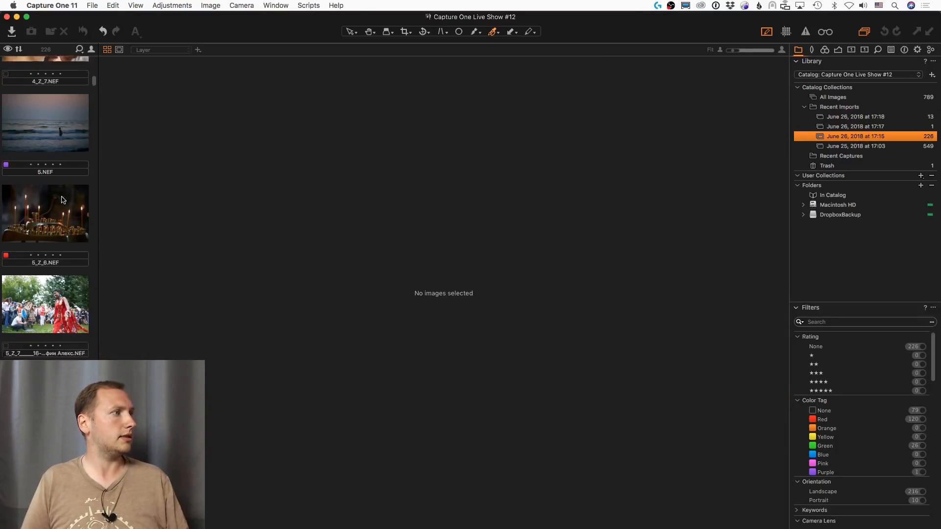
pyautogui.click(52, 267)
pyautogui.scroll(-10, 51, 294)
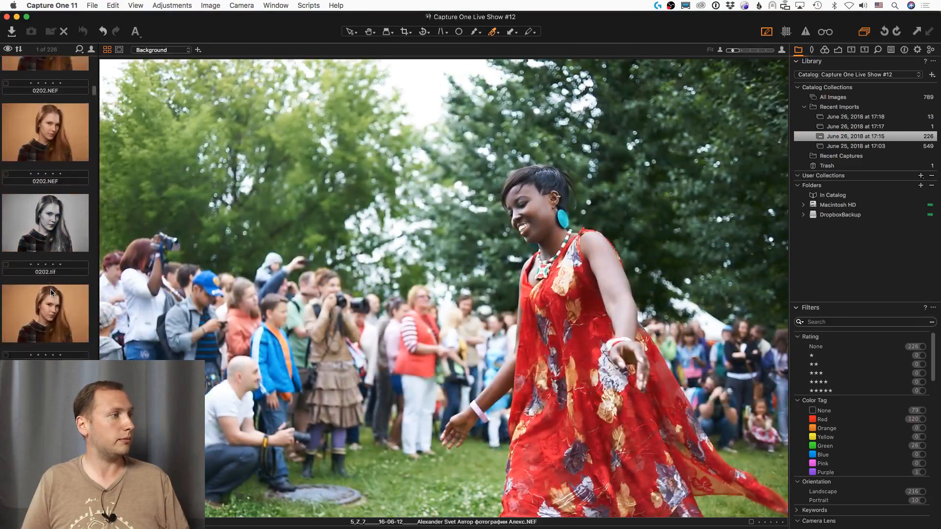
pyautogui.scroll(-15, 52, 293)
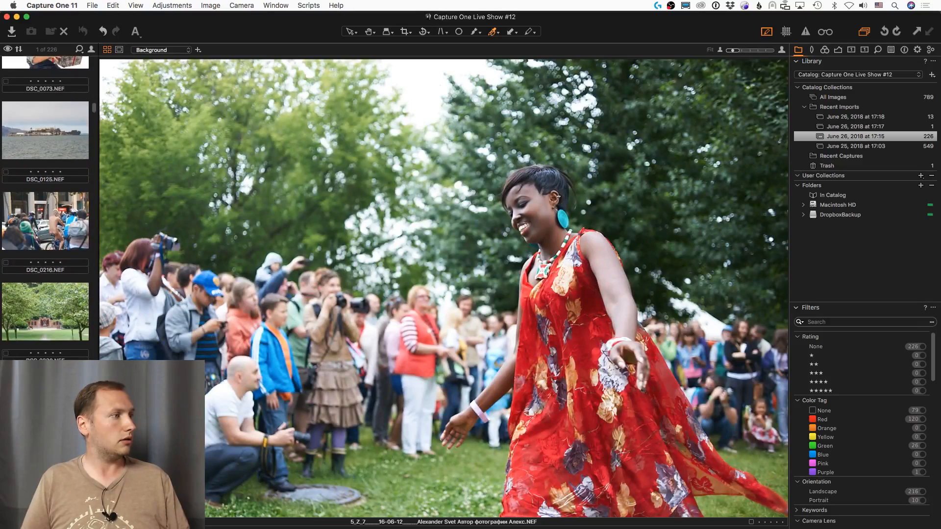
pyautogui.scroll(-10, 51, 293)
pyautogui.click(51, 321)
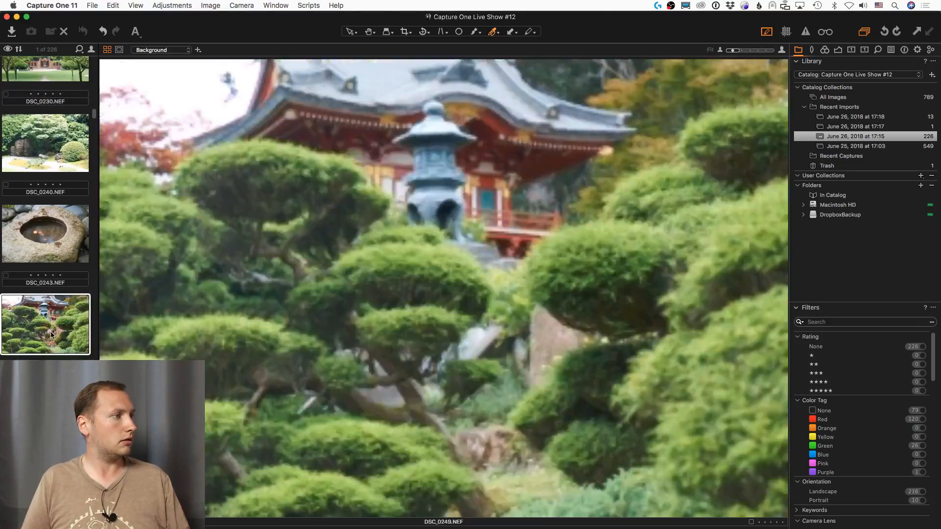
pyautogui.scroll(-10, 51, 321)
pyautogui.scroll(-15, 72, 232)
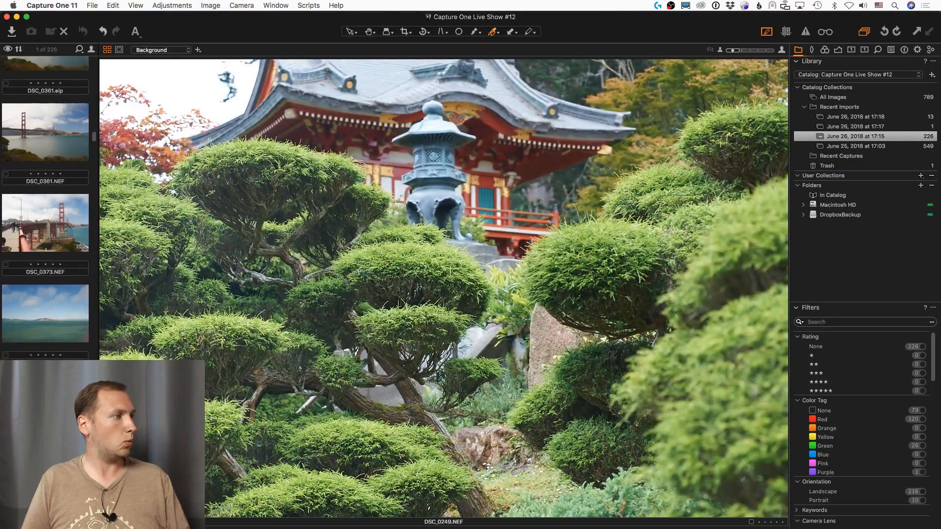
# Select the five photos from DSC_0361.NEF to DSC_1197.jpg and sample the first photo's blue sky as an advanced Color Editor selection with expanded saturation range
pyautogui.click(45, 126)
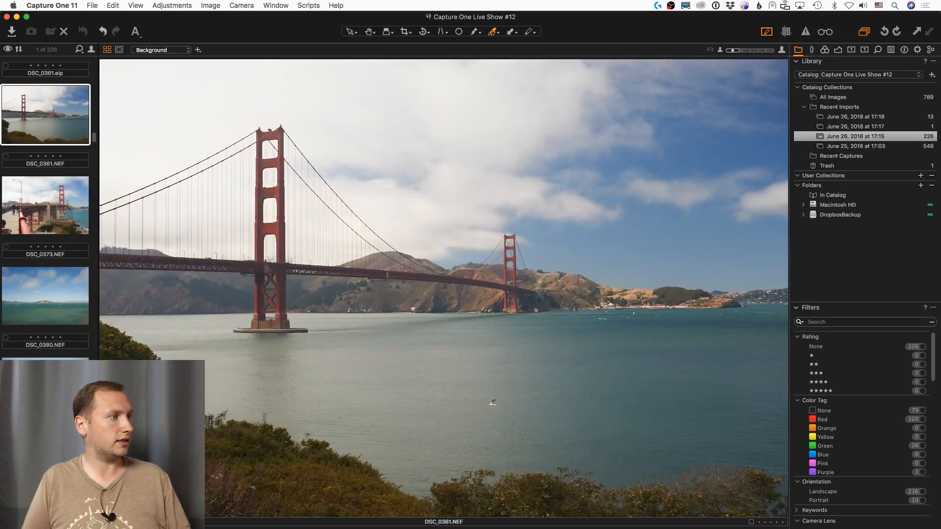
pyautogui.keyDown('shift'); pyautogui.click(64, 473); pyautogui.keyUp('shift')
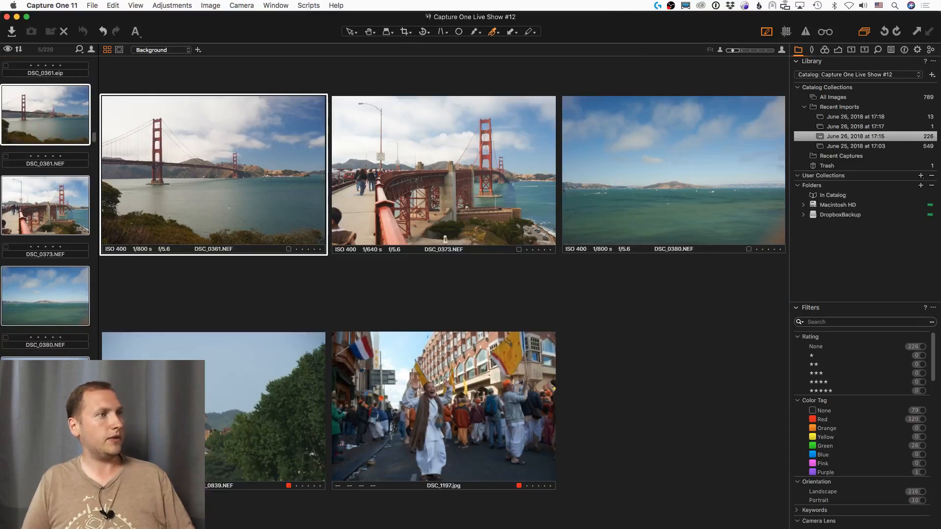
pyautogui.click(825, 49)
pyautogui.click(933, 345)
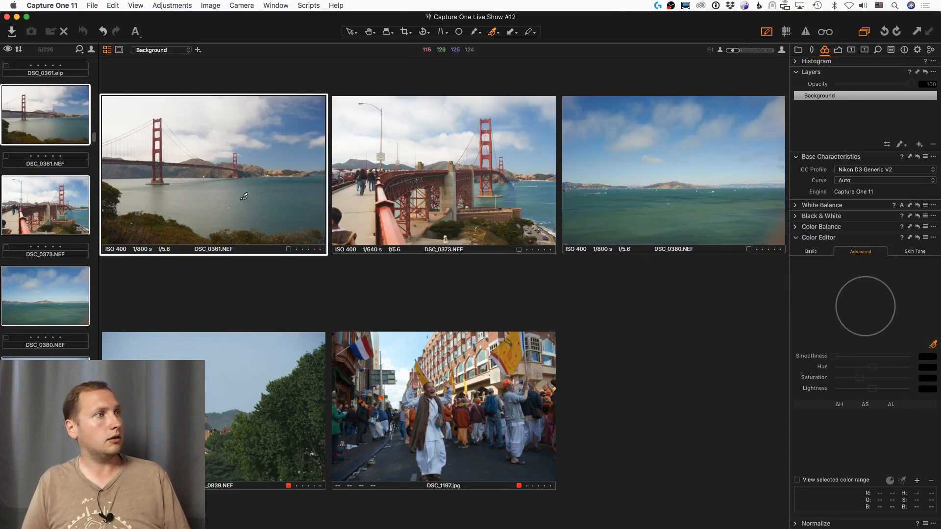
pyautogui.click(286, 150)
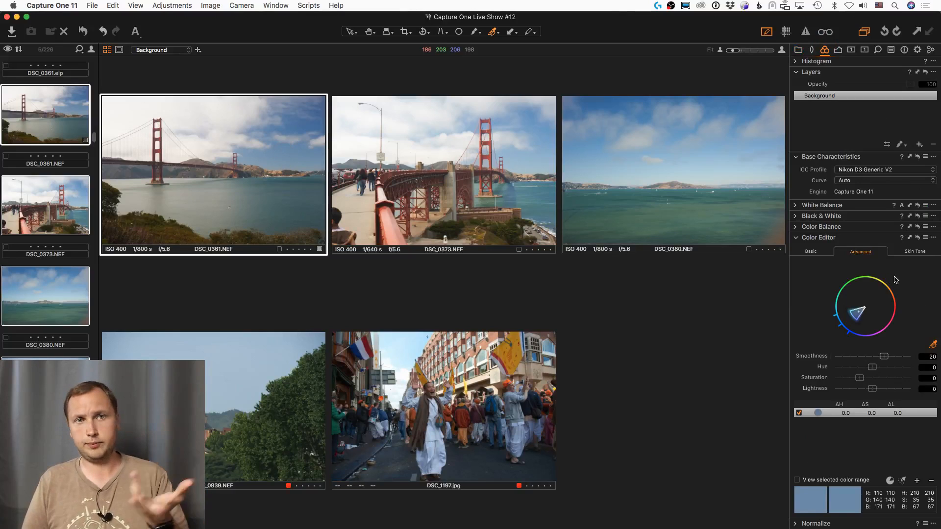
pyautogui.click(903, 481)
# Create a masked layer from the color selection on all selected photos and show the mask overlay
pyautogui.click(933, 238)
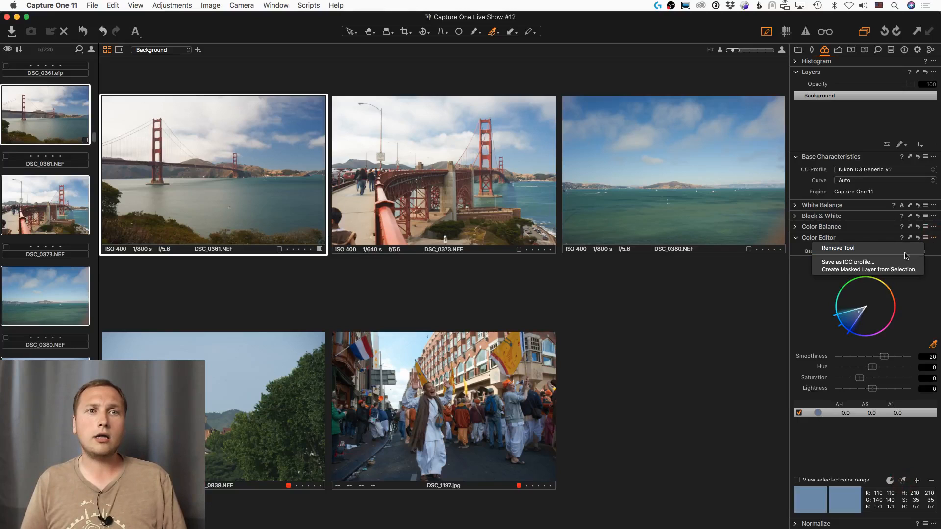
pyautogui.click(888, 271)
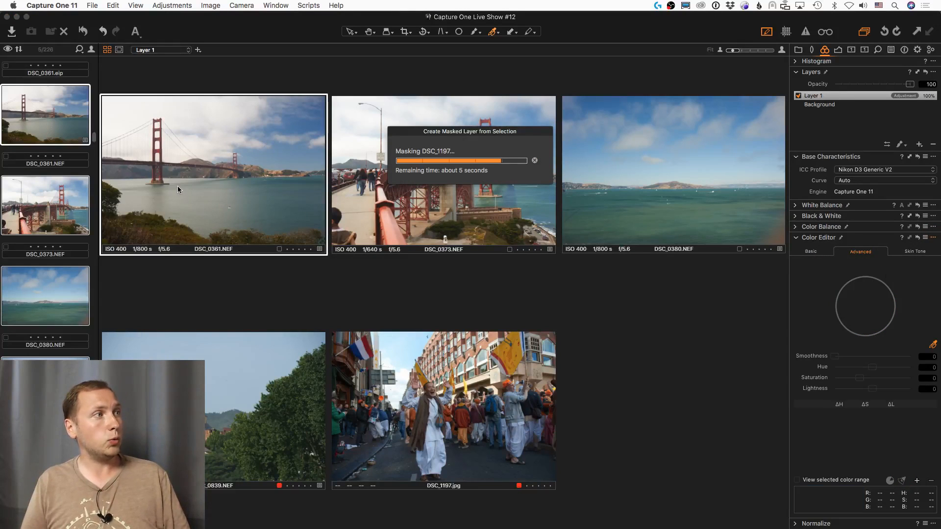
pyautogui.press('m')
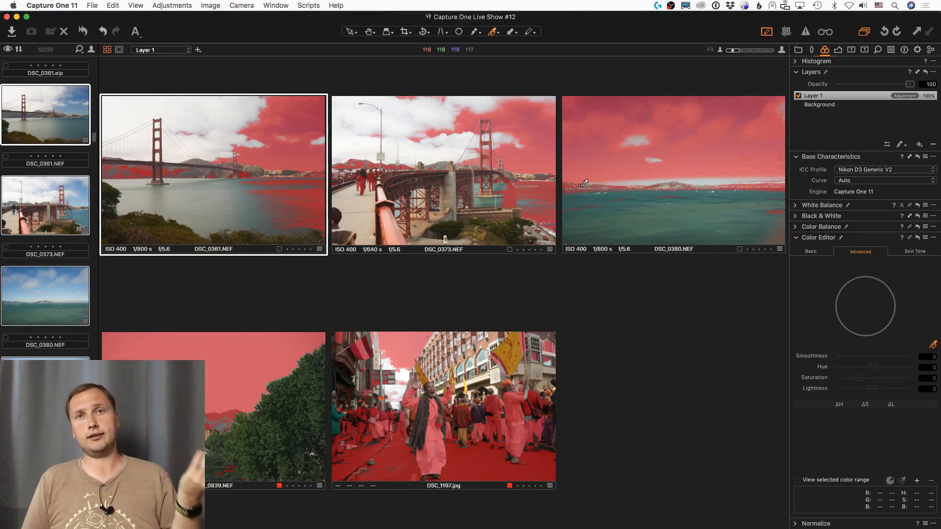
# Open the tree photo from the June 26, 2018 at 17:17 import and rename its Layer 2 to Sky
pyautogui.click(799, 49)
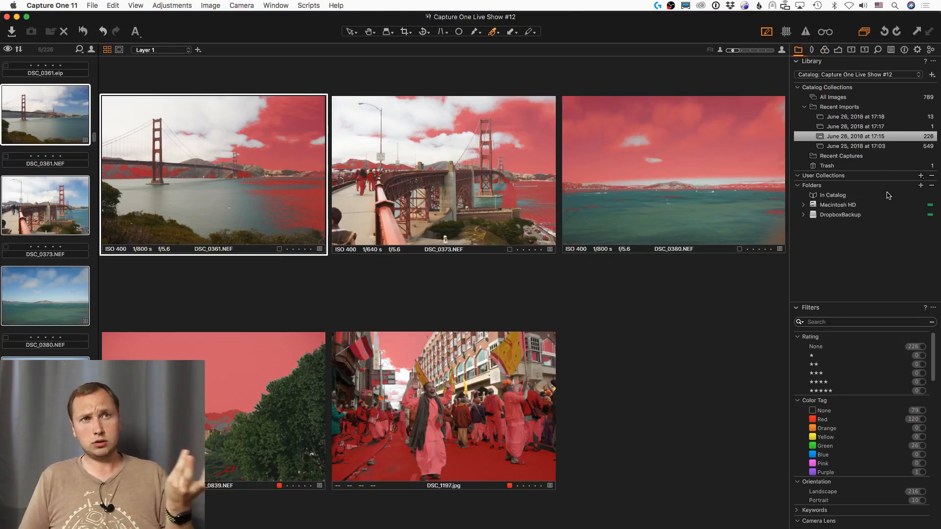
pyautogui.click(893, 118)
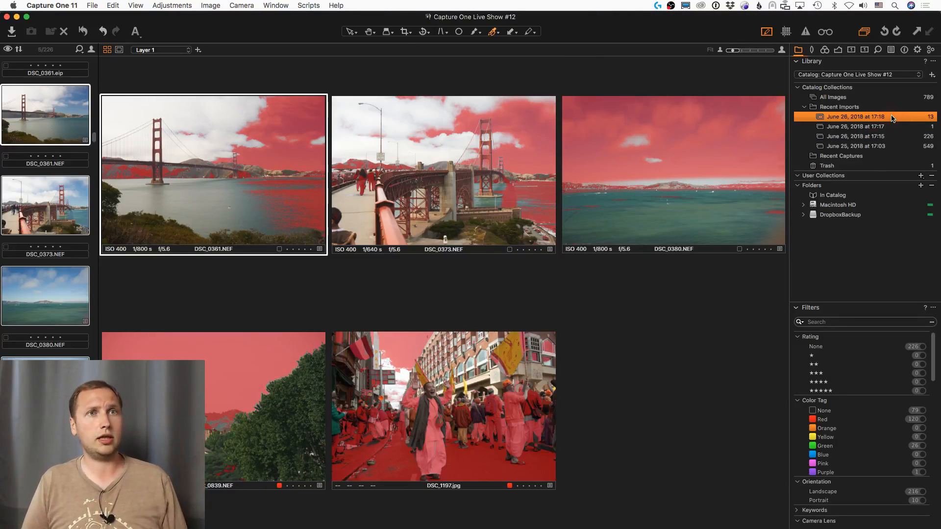
pyautogui.click(873, 128)
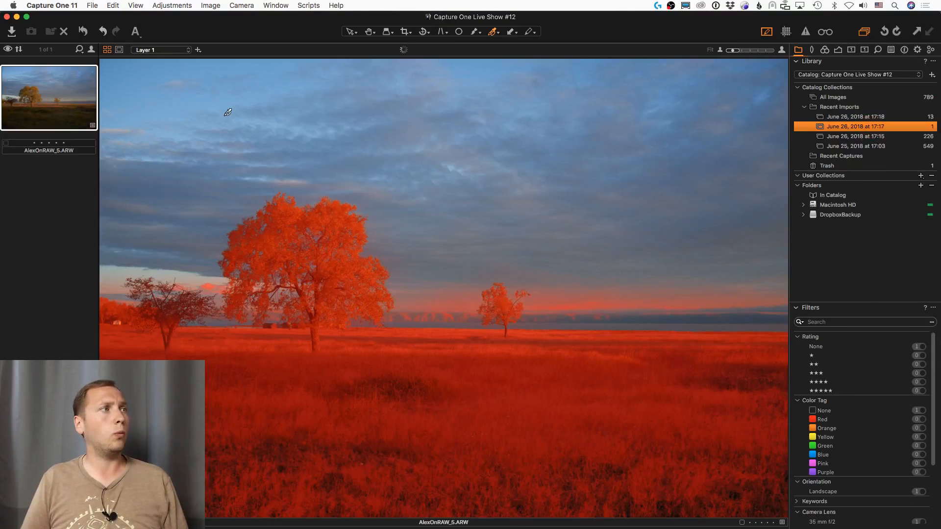
pyautogui.click(838, 50)
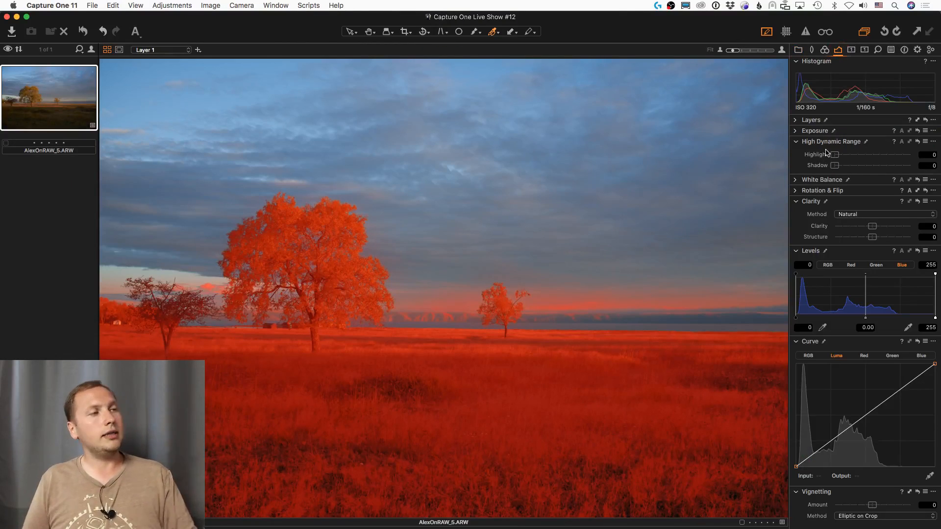
pyautogui.click(806, 120)
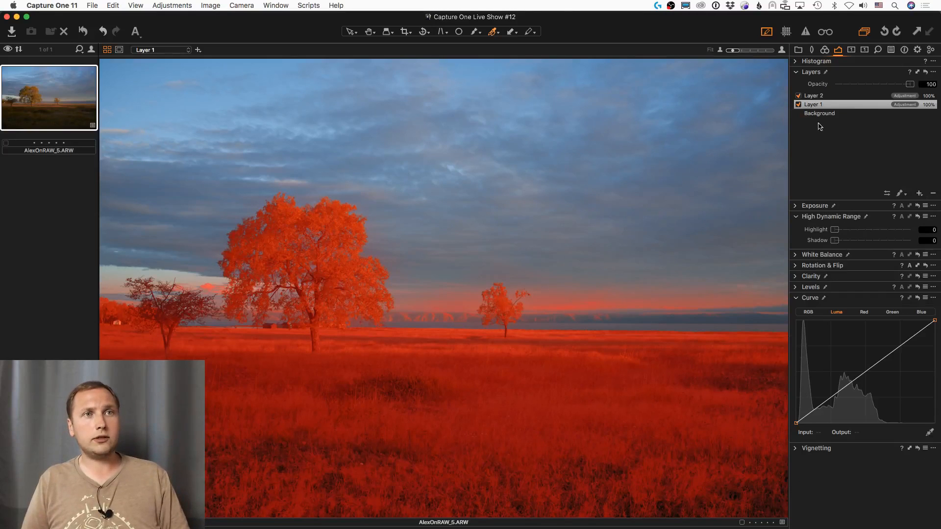
pyautogui.click(829, 96)
pyautogui.doubleClick(830, 99)
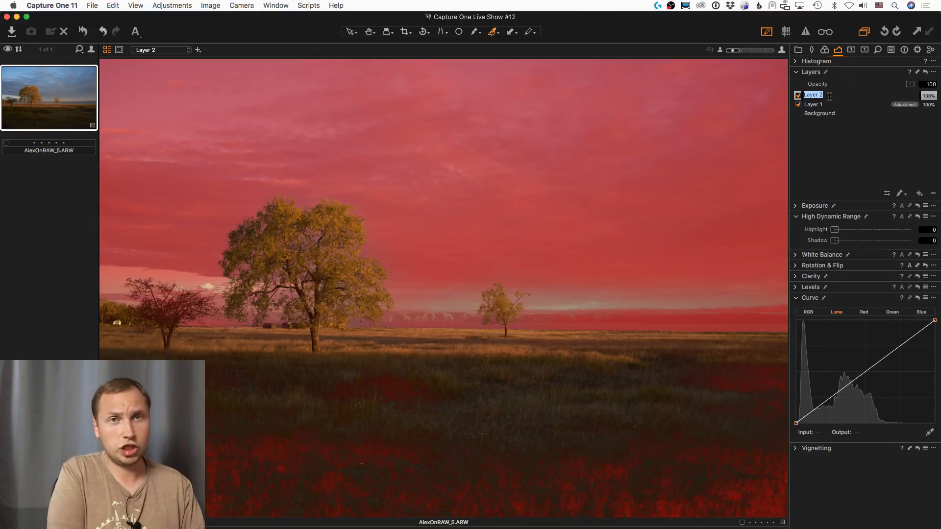
pyautogui.write('Sky')
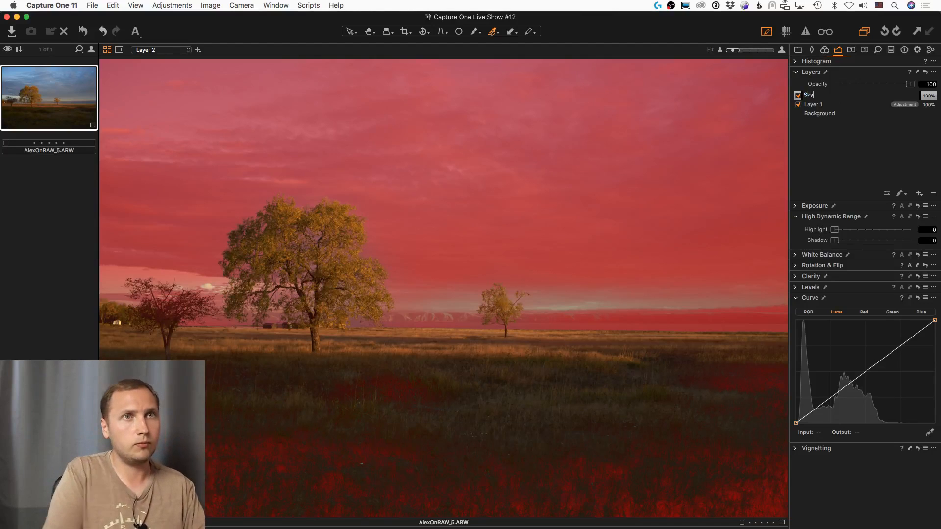
pyautogui.press('Return')
# Rename Layer 1 of the tree photo to "Warm colors" and hide the mask overlay
pyautogui.press('Down')
pyautogui.press('Return')
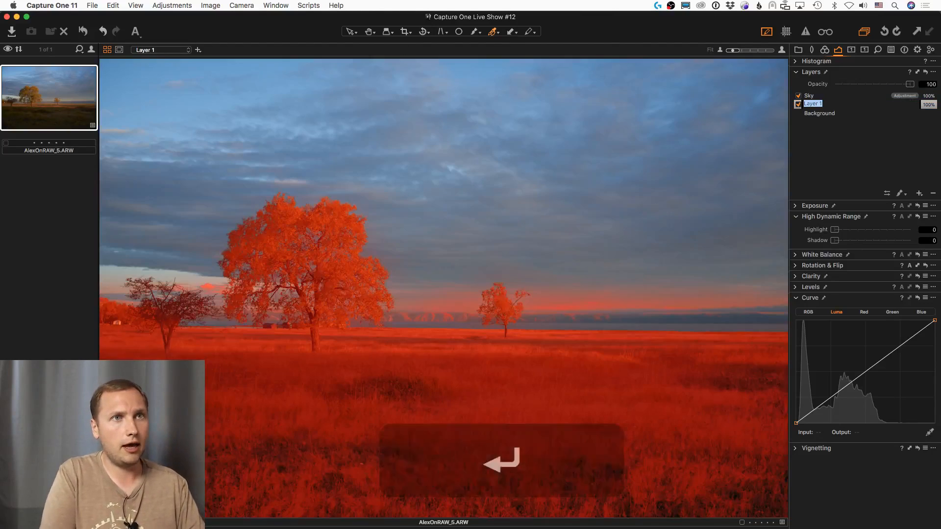
pyautogui.write('Qar')
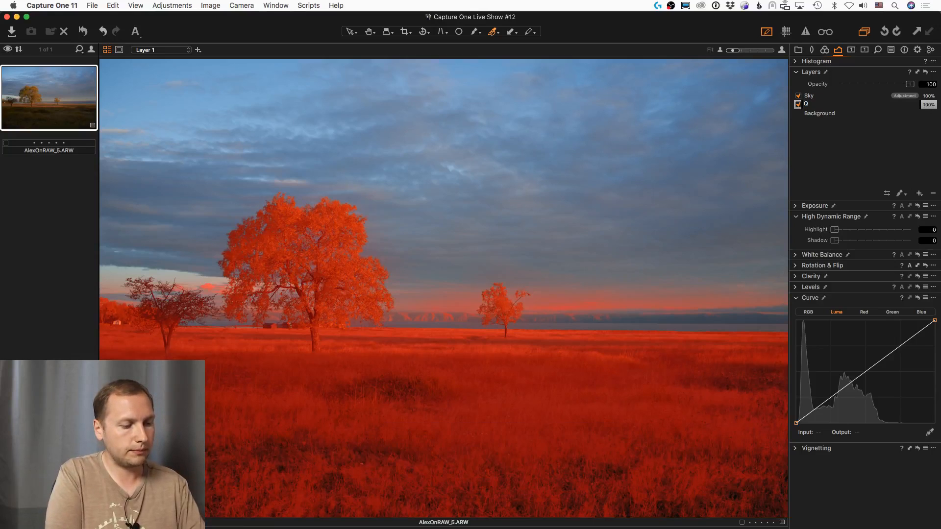
pyautogui.press('BackSpace')
pyautogui.press('BackSpace')
pyautogui.press('BackSpace')
pyautogui.press('BackSpace')
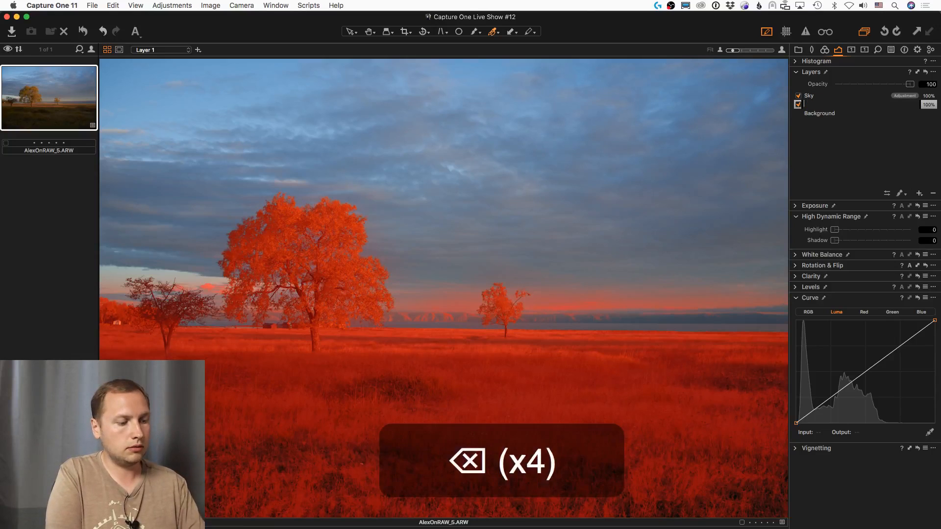
pyautogui.write('Warm colors')
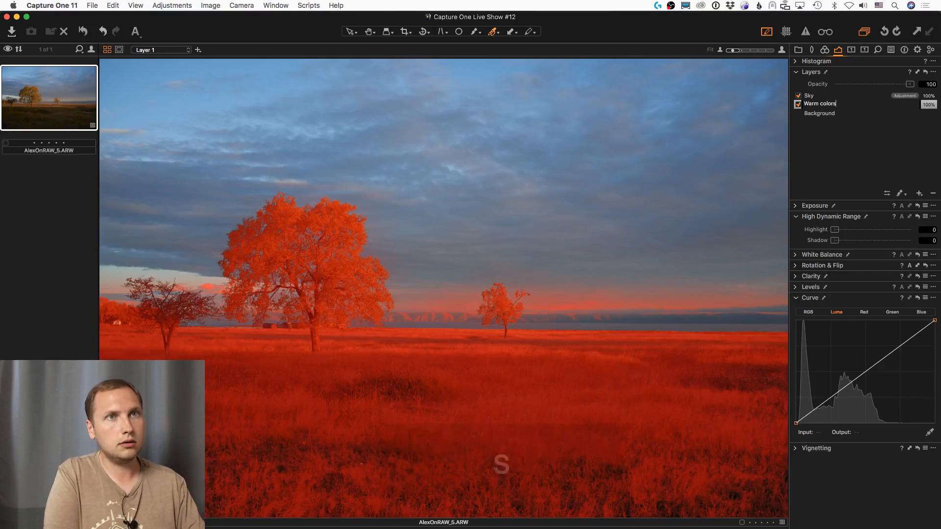
pyautogui.press('Return')
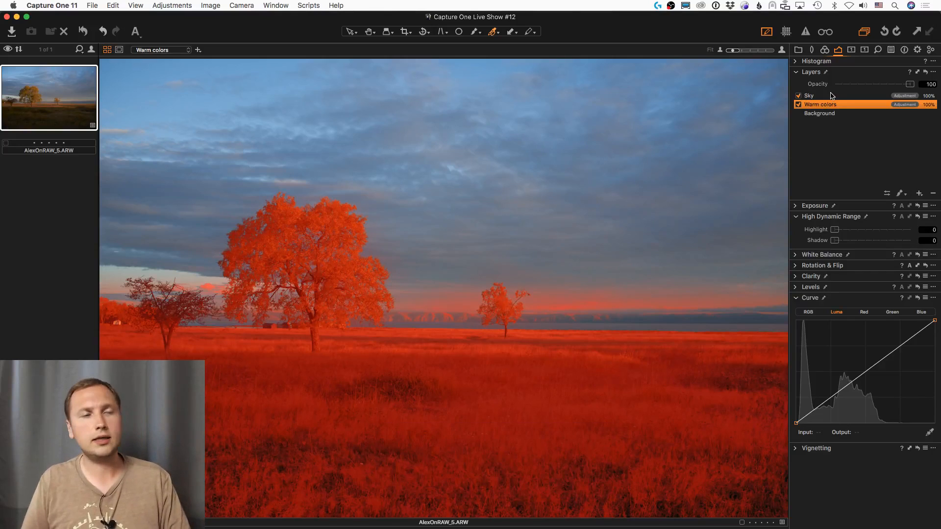
pyautogui.press('m')
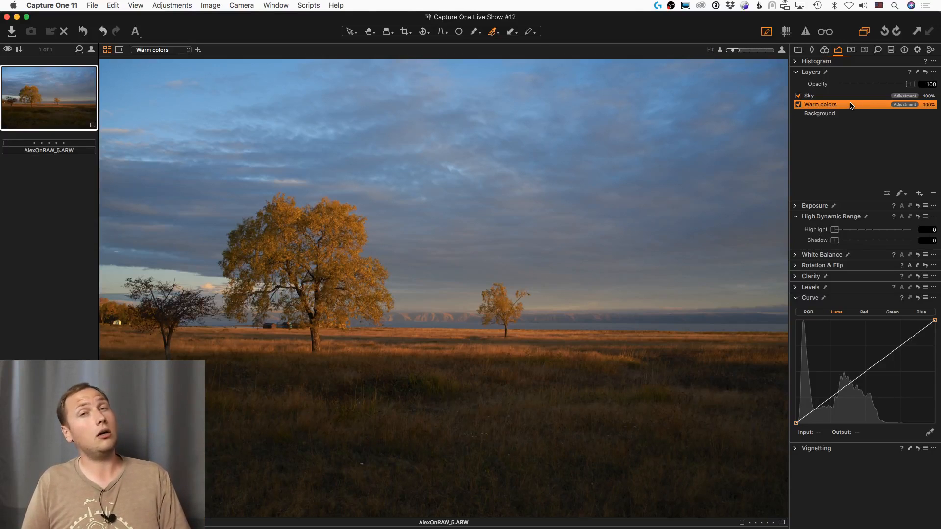
# Look at the Warm colors layer's options for applying settings from styles and presets
pyautogui.rightClick(851, 108)
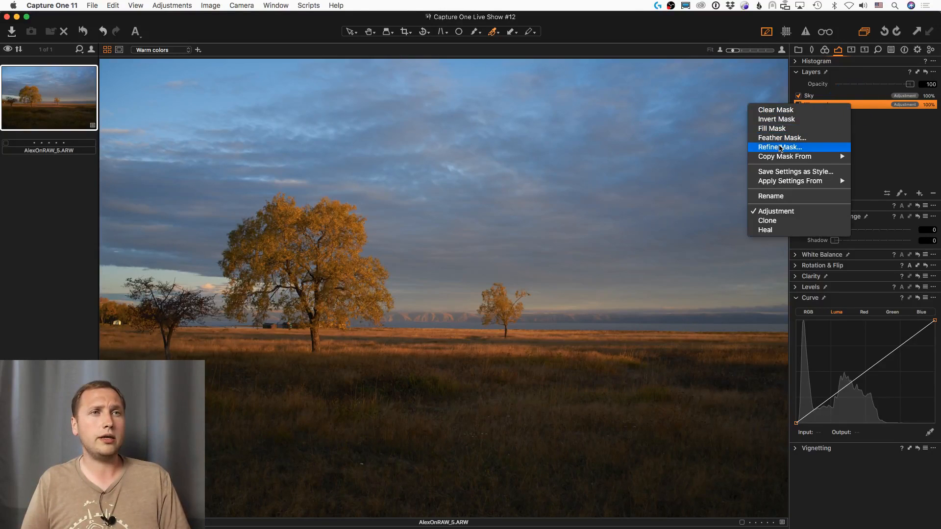
pyautogui.moveTo(780, 182)
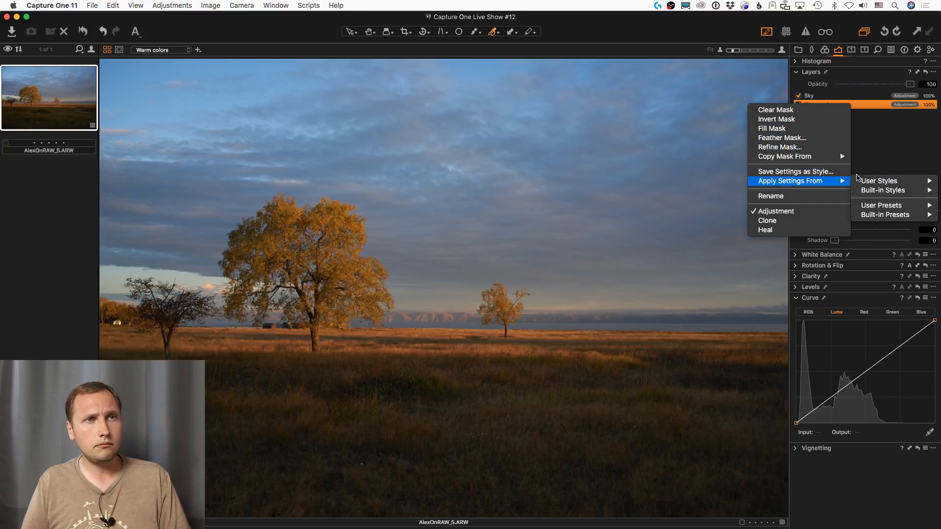
pyautogui.click(866, 85)
# Apply the user style 047 SL Kodak Ektachrome mid-1970s from the 1.1 - Color Film group to the selected Warm colors layer
pyautogui.click(888, 51)
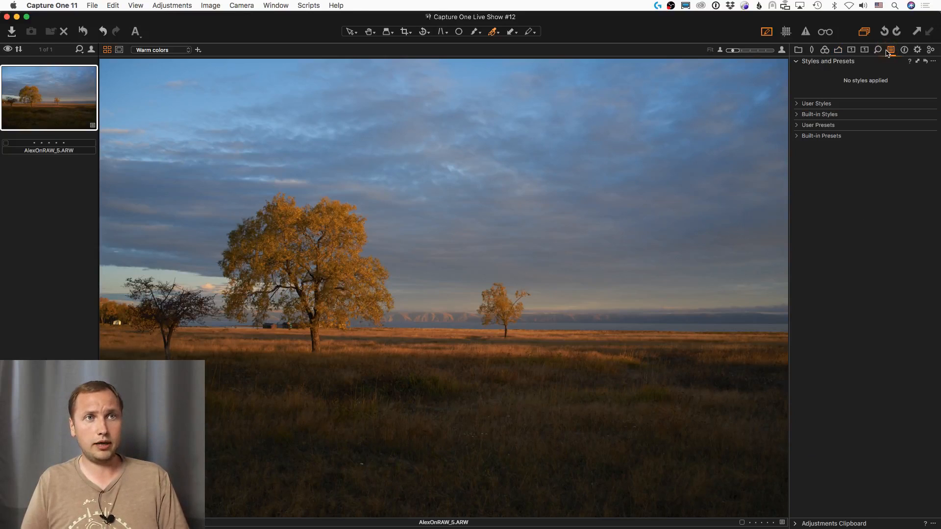
pyautogui.click(799, 104)
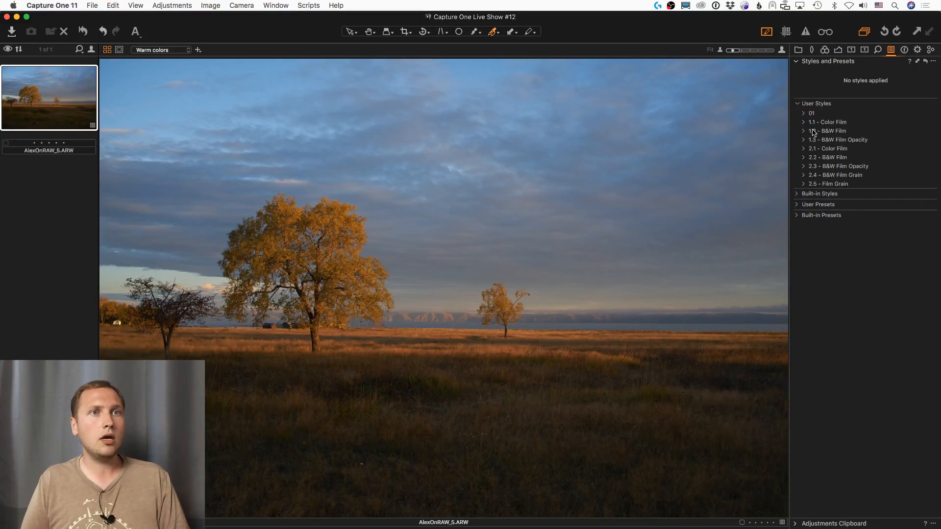
pyautogui.click(804, 122)
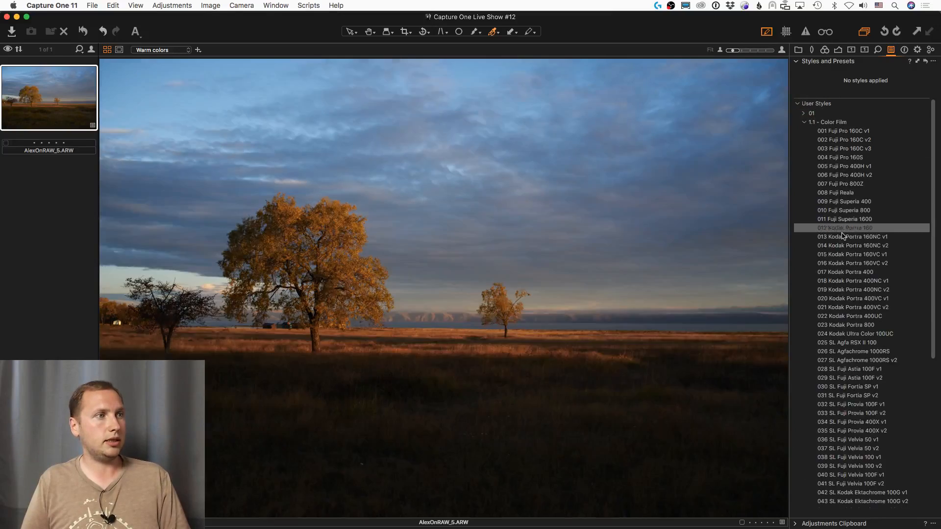
pyautogui.scroll(-5, 843, 265)
pyautogui.scroll(-2, 842, 266)
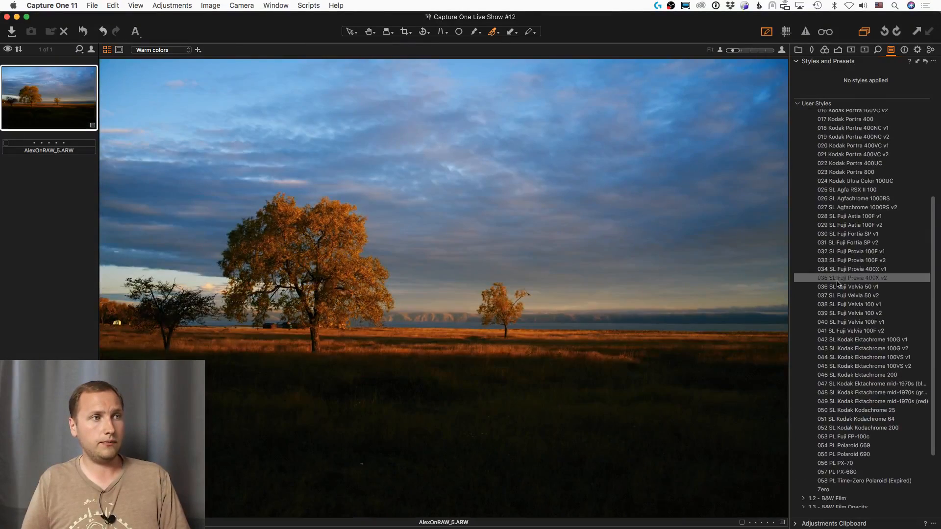
pyautogui.scroll(-3, 839, 309)
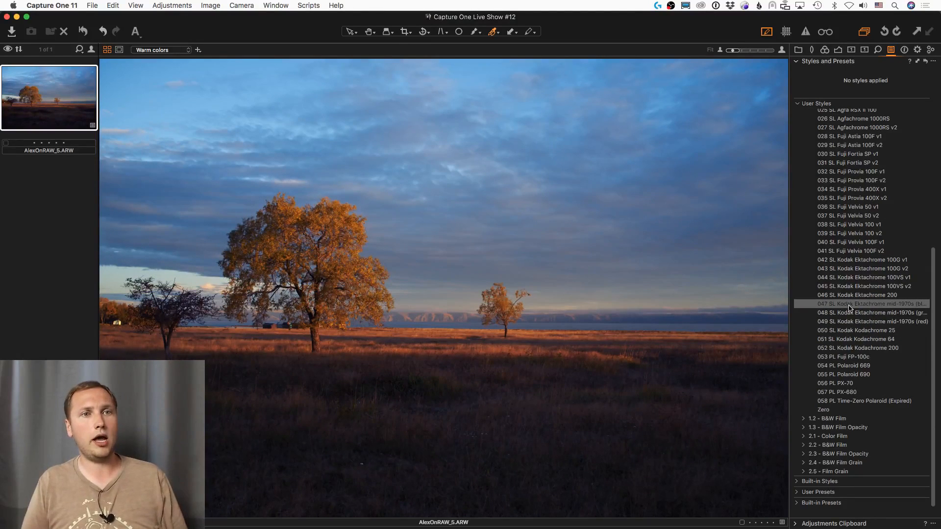
pyautogui.rightClick(856, 306)
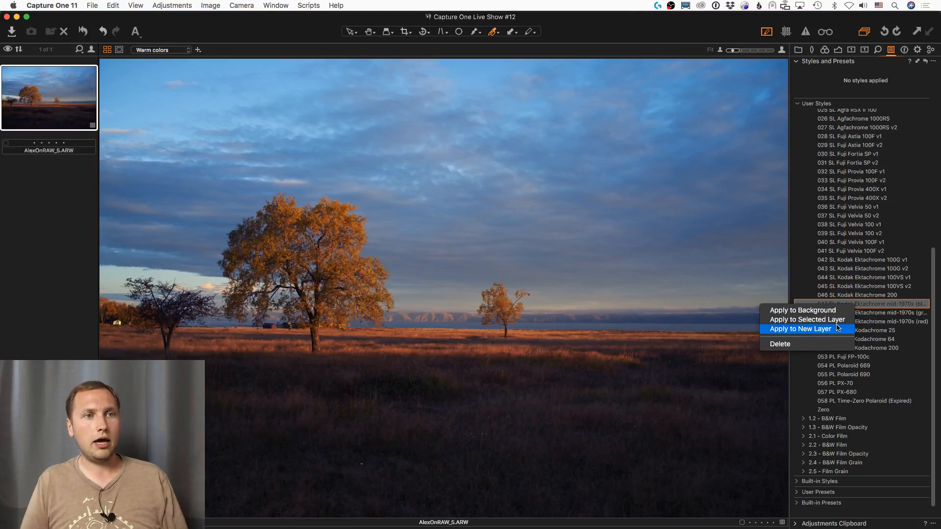
pyautogui.click(840, 322)
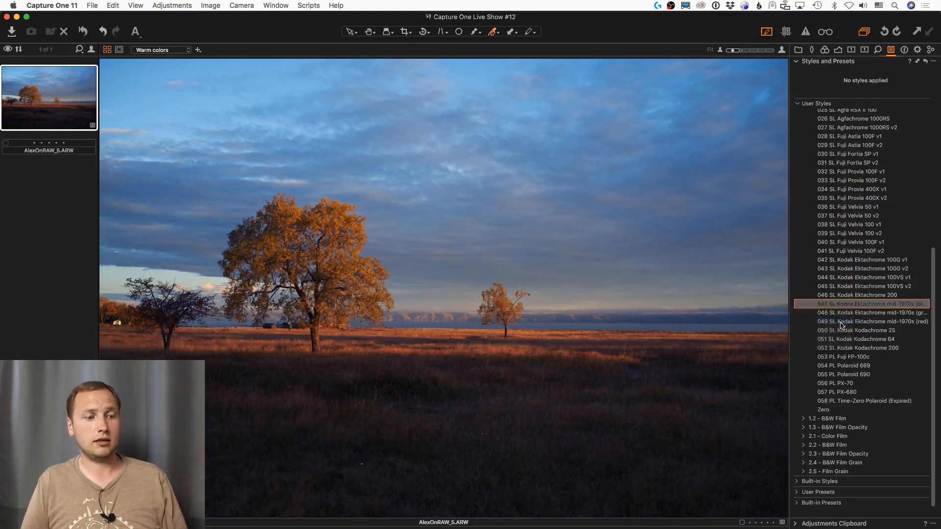
# Switch the Warm colors layer off and on again to compare the photo with and without its style
pyautogui.click(838, 49)
pyautogui.click(800, 104)
pyautogui.click(800, 105)
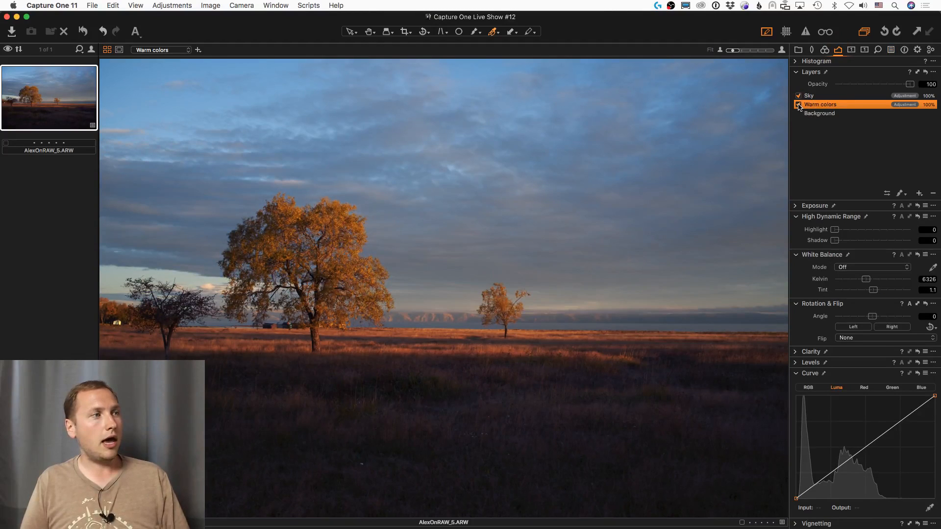
# Apply the user style 008 Kodak Gold 100 v2 B from the 2.1 - Color Film group to the Sky layer and return to the layer list
pyautogui.click(822, 99)
pyautogui.click(891, 50)
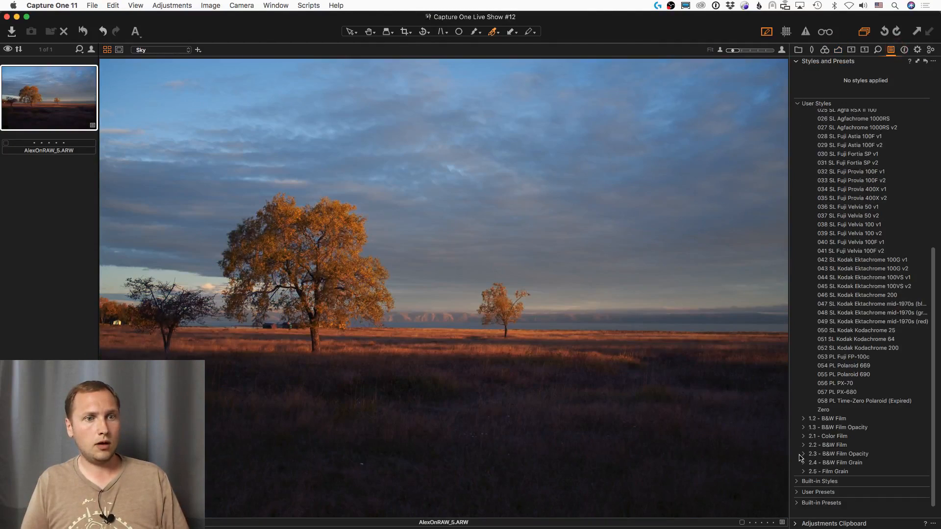
pyautogui.click(804, 437)
pyautogui.scroll(-6, 851, 297)
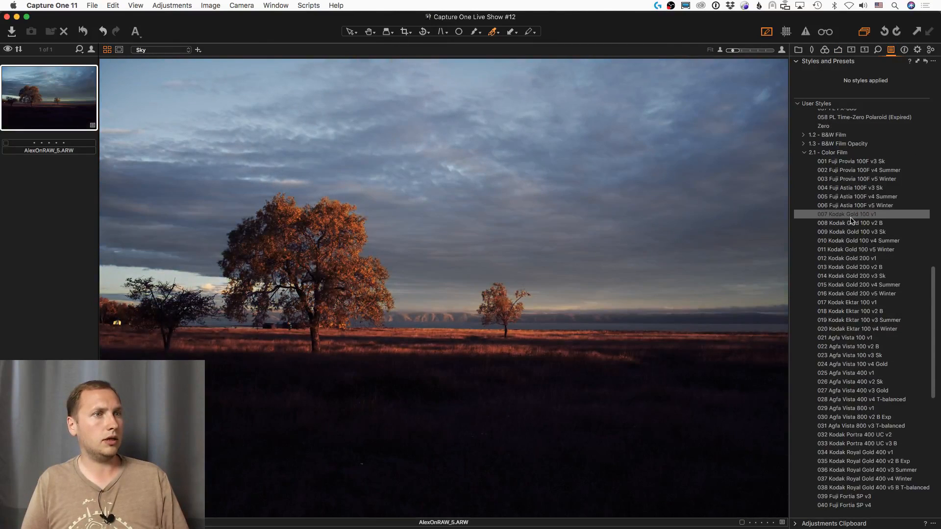
pyautogui.rightClick(851, 227)
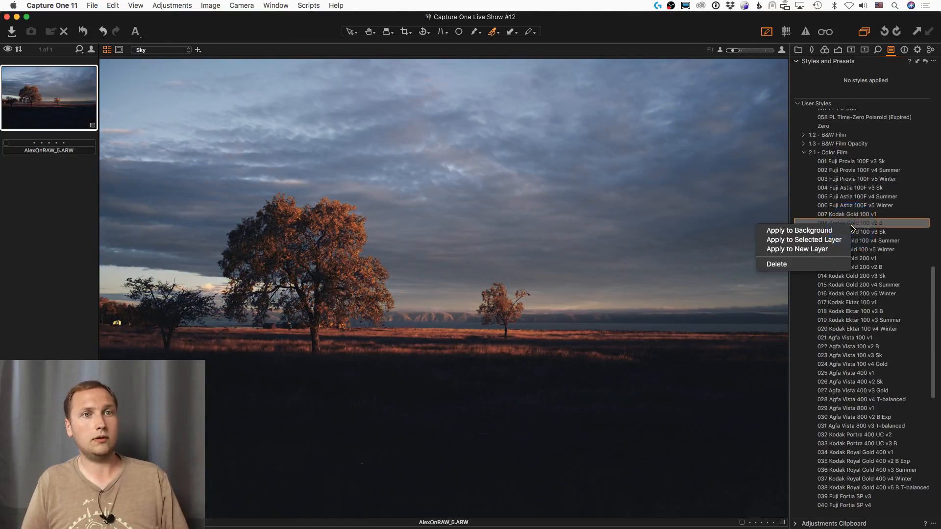
pyautogui.click(844, 117)
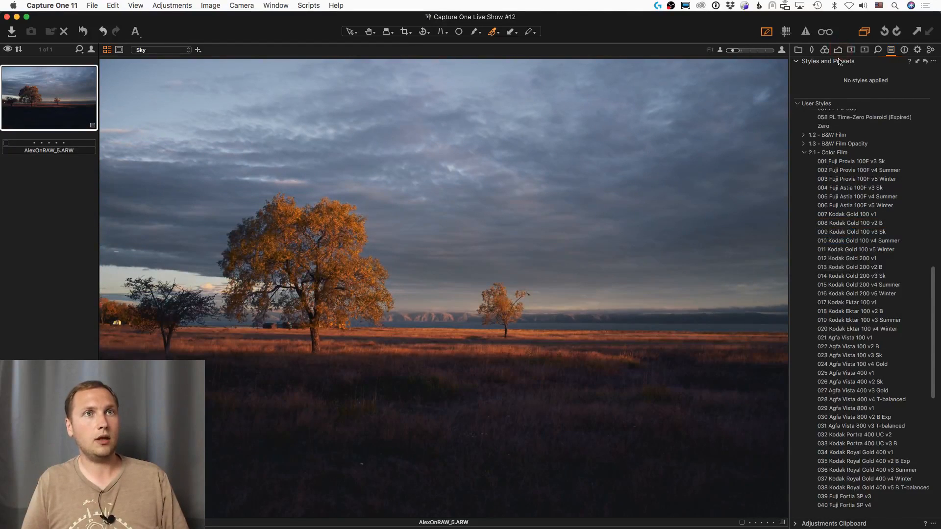
pyautogui.click(838, 49)
pyautogui.press('m')
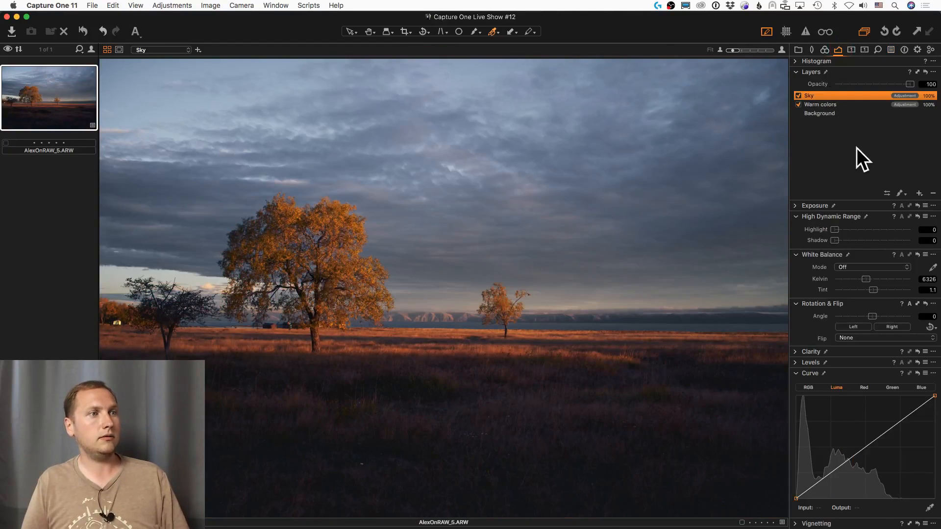
# Set the Sky layer's opacity to 56, and give the Warm colors layer an exposure of 0.18, shadow 3 and opacity 73
pyautogui.moveTo(910, 84); pyautogui.dragTo(878, 86)
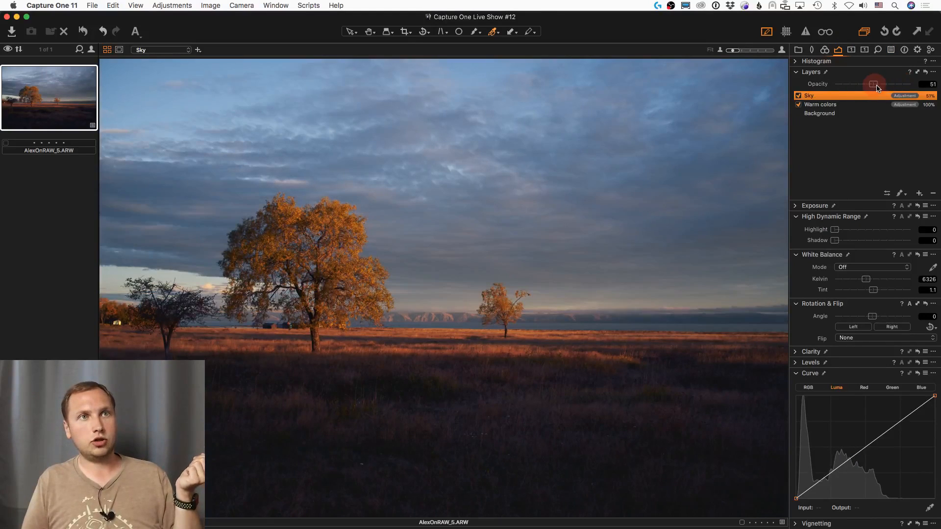
pyautogui.click(867, 104)
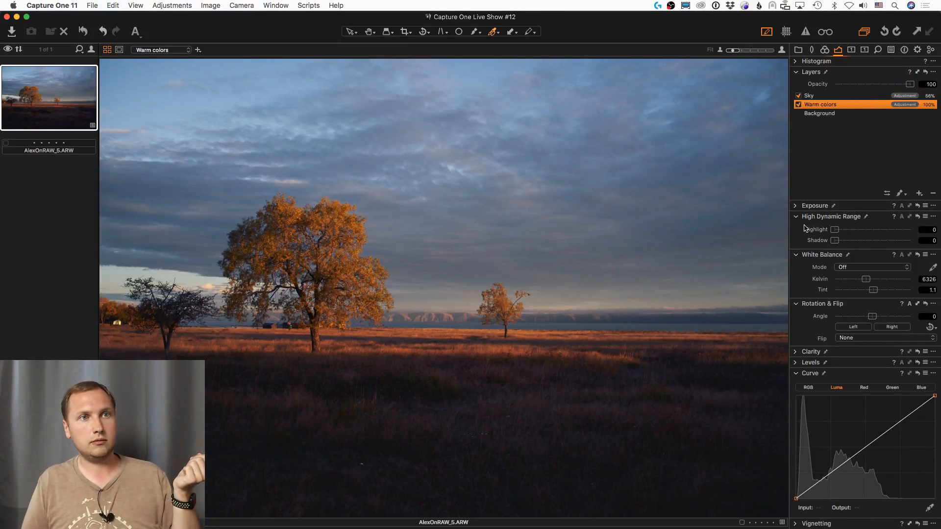
pyautogui.click(799, 206)
pyautogui.click(872, 218)
pyautogui.moveTo(872, 217); pyautogui.dragTo(873, 217)
pyautogui.moveTo(836, 288); pyautogui.dragTo(836, 288)
pyautogui.moveTo(910, 84); pyautogui.dragTo(890, 84)
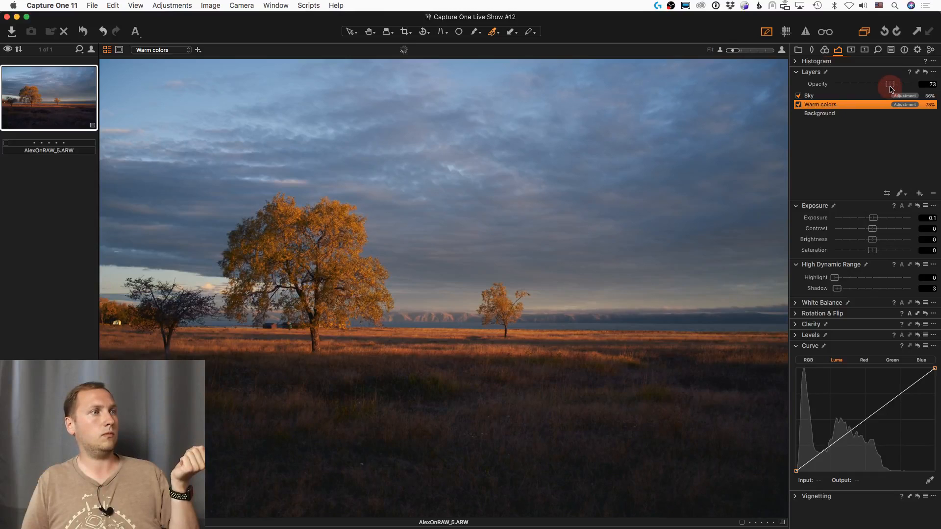
pyautogui.moveTo(873, 218); pyautogui.dragTo(874, 221)
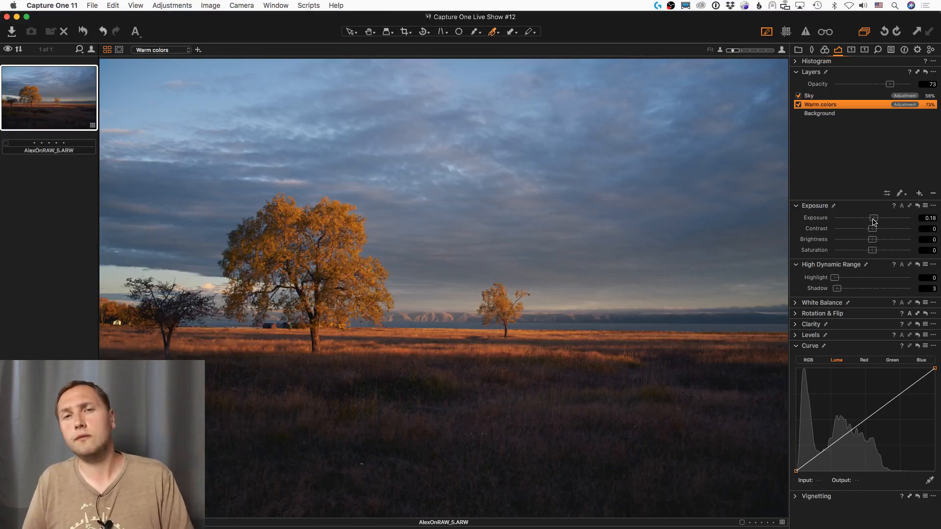
# Undo the recent opacity, exposure and shadow changes along with the film styles applied to the Sky and Warm colors layers
pyautogui.press('super+z')
pyautogui.press('super+z')
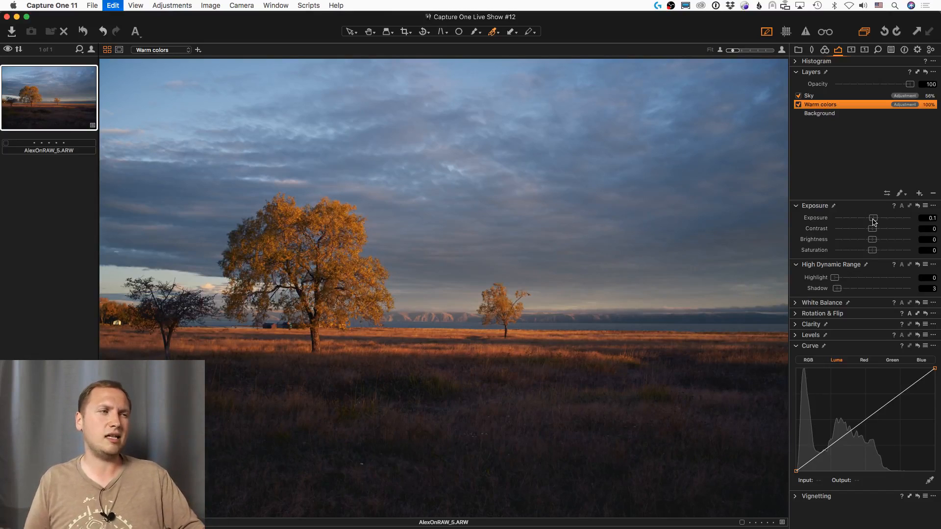
pyautogui.press('super+z')
pyautogui.press('super+z')
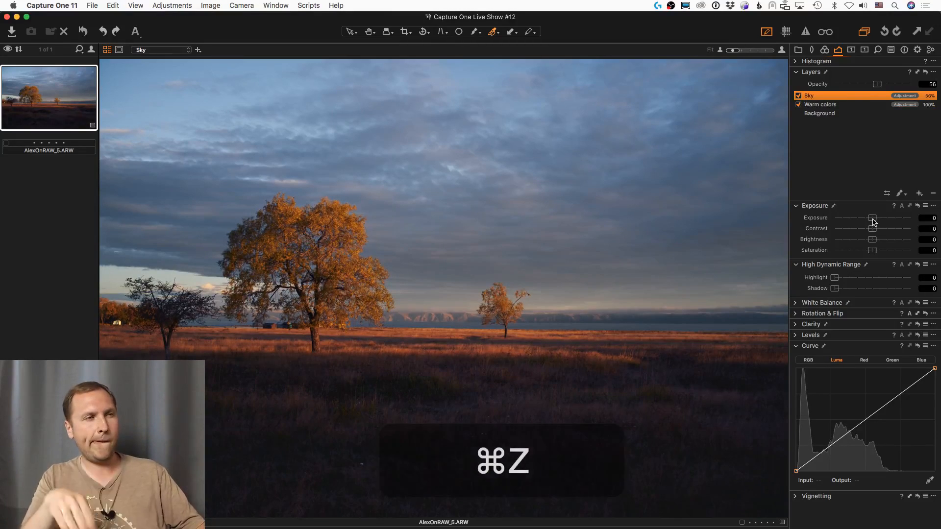
pyautogui.press('super+z')
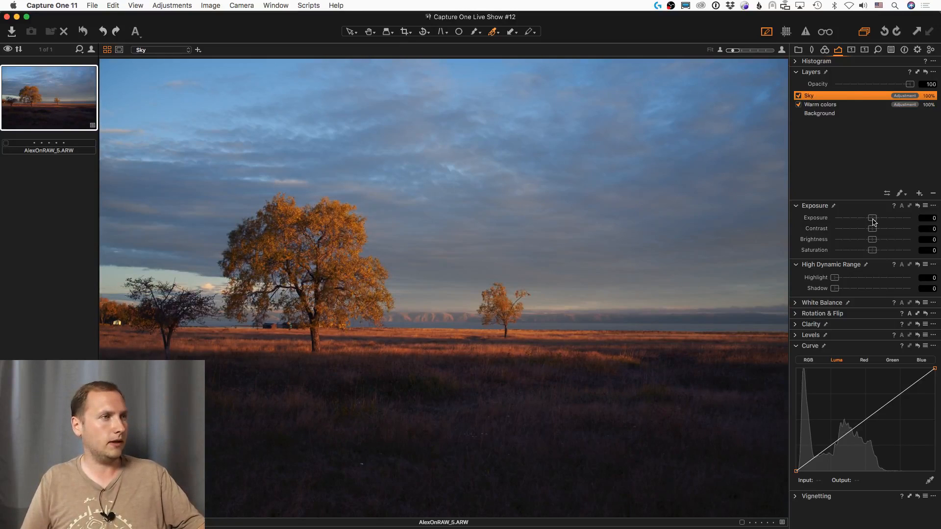
pyautogui.press('super+z')
pyautogui.press('super+z')
pyautogui.press('super+z')
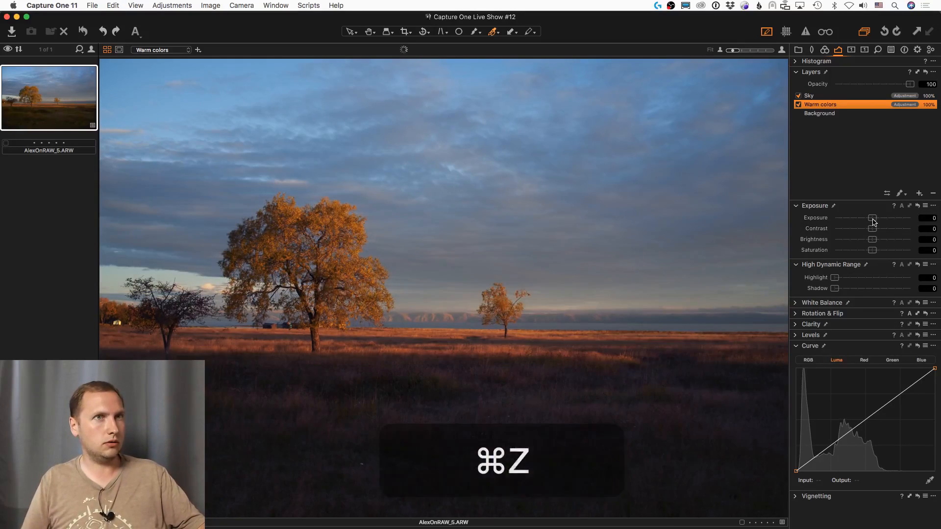
pyautogui.press('m')
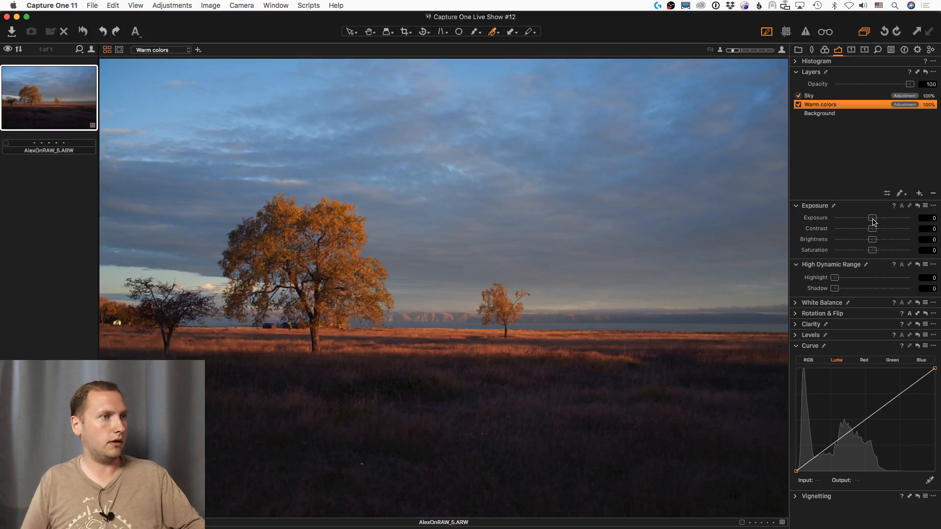
pyautogui.press('super+z')
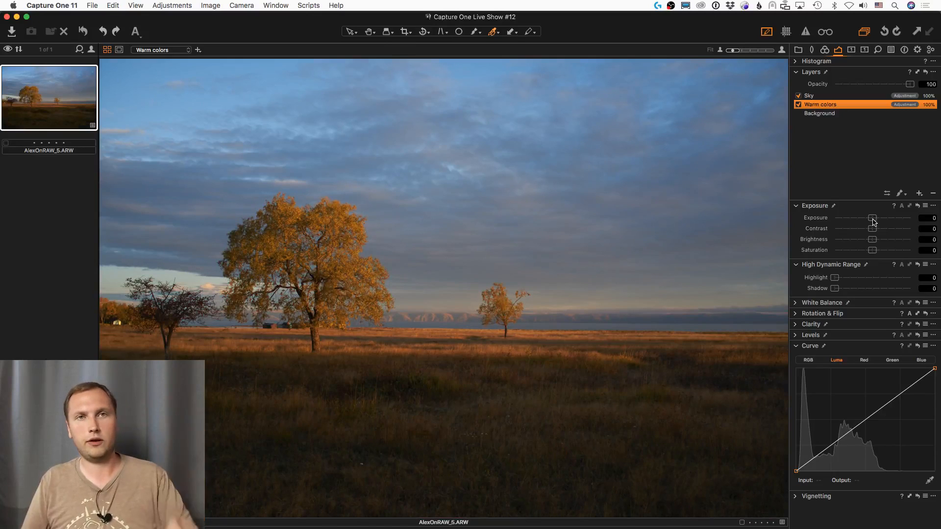
# Select the Sky, Background and Warm colors layers in turn and display the masks to check which areas they cover
pyautogui.click(833, 98)
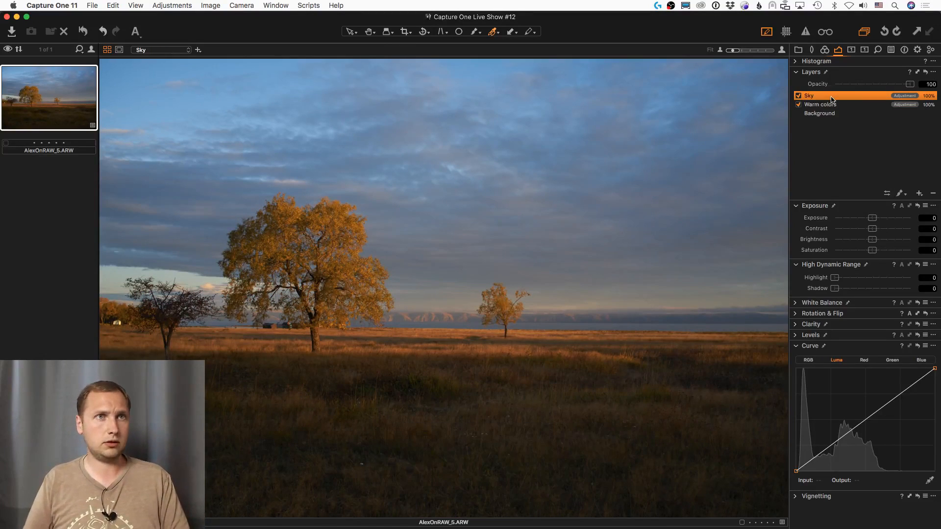
pyautogui.press('m')
pyautogui.click(834, 113)
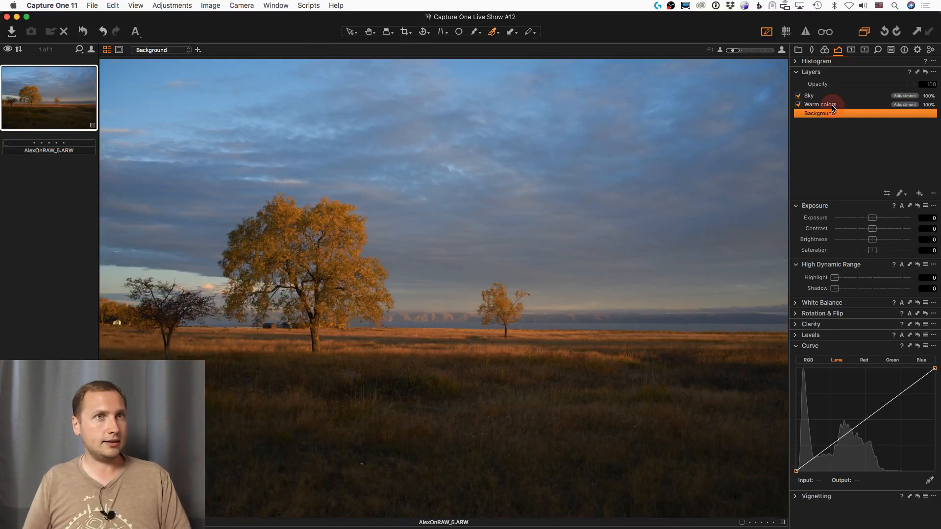
pyautogui.click(833, 105)
pyautogui.press('m')
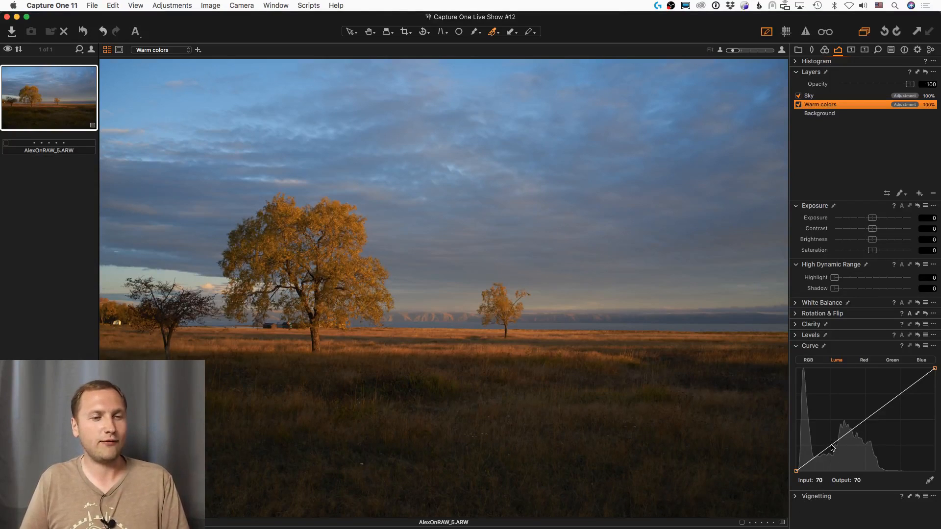
pyautogui.press('m')
pyautogui.press('m')
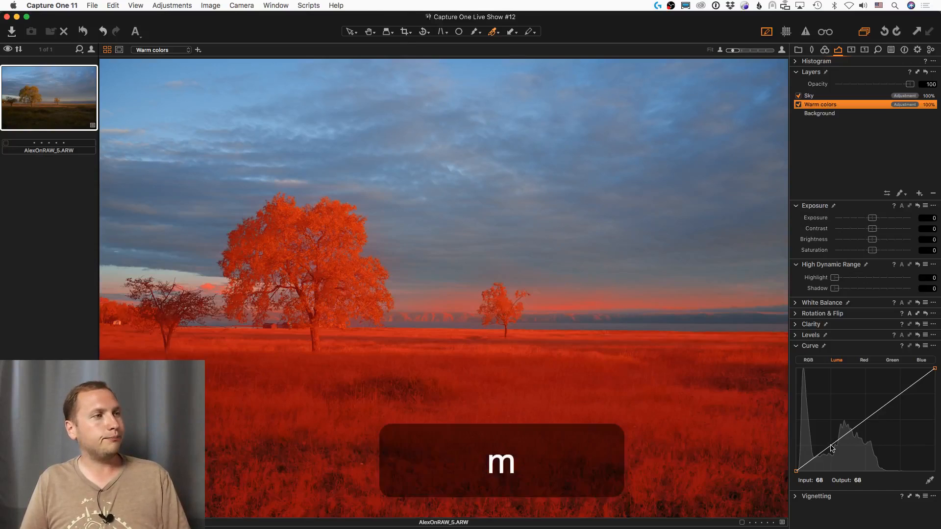
pyautogui.moveTo(832, 448); pyautogui.dragTo(829, 449)
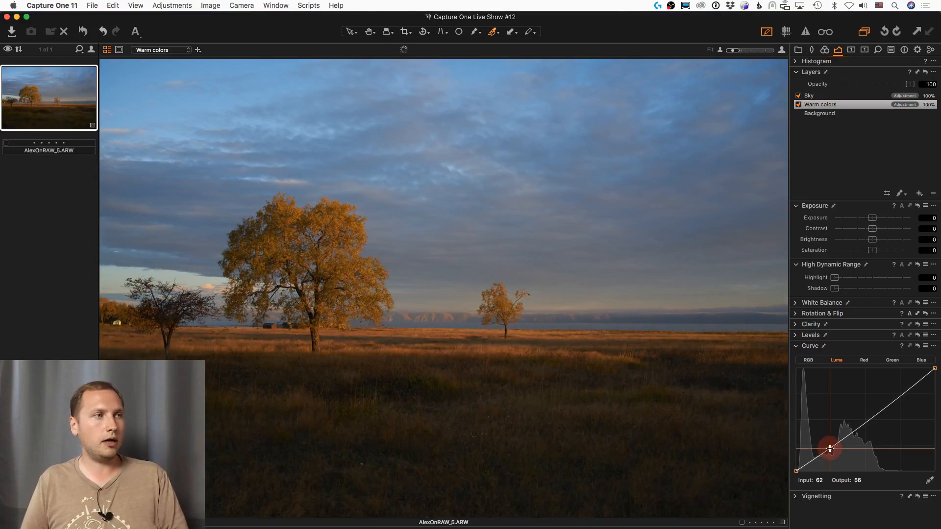
pyautogui.moveTo(876, 413); pyautogui.dragTo(875, 407)
pyautogui.click(918, 346)
# Shape an RGB curve on the Warm colors layer with one point in the shadows and a raised point in the highlights
pyautogui.click(809, 360)
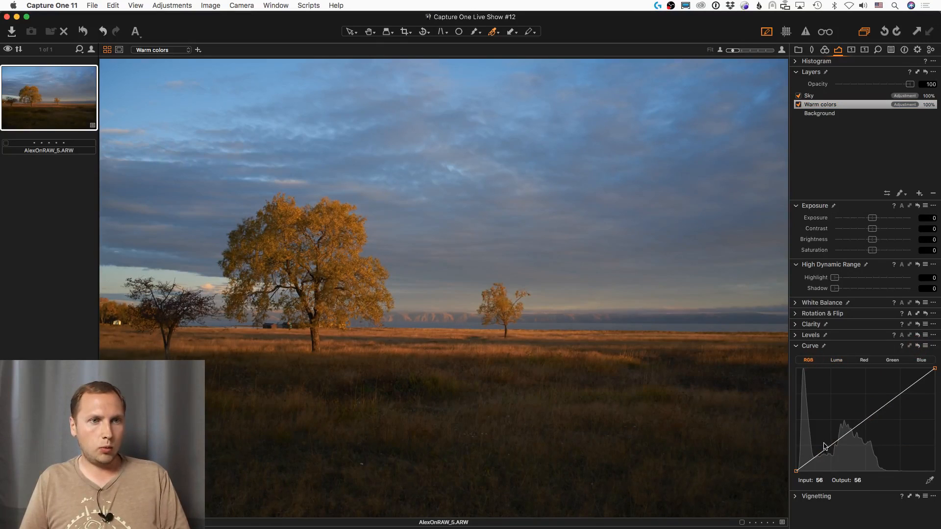
pyautogui.moveTo(831, 448); pyautogui.dragTo(828, 449)
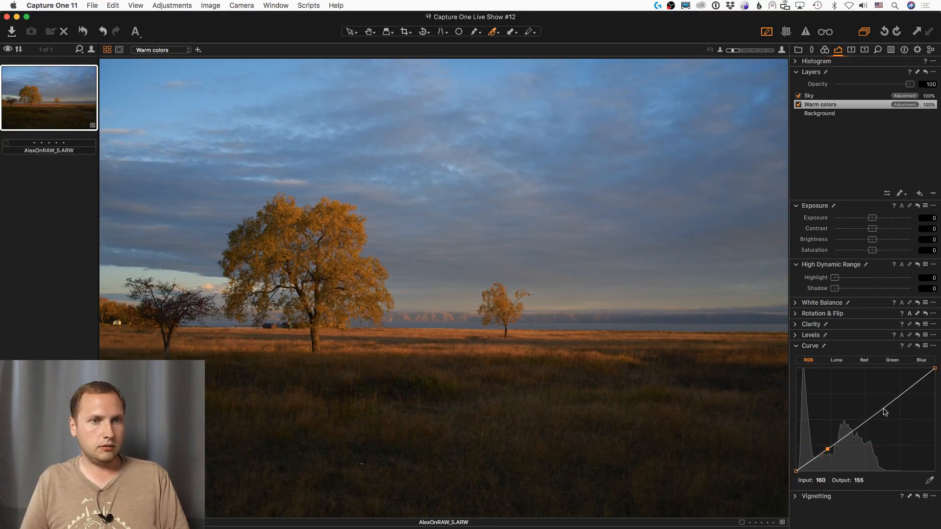
pyautogui.moveTo(883, 411); pyautogui.dragTo(881, 403)
pyautogui.moveTo(827, 450); pyautogui.dragTo(827, 448)
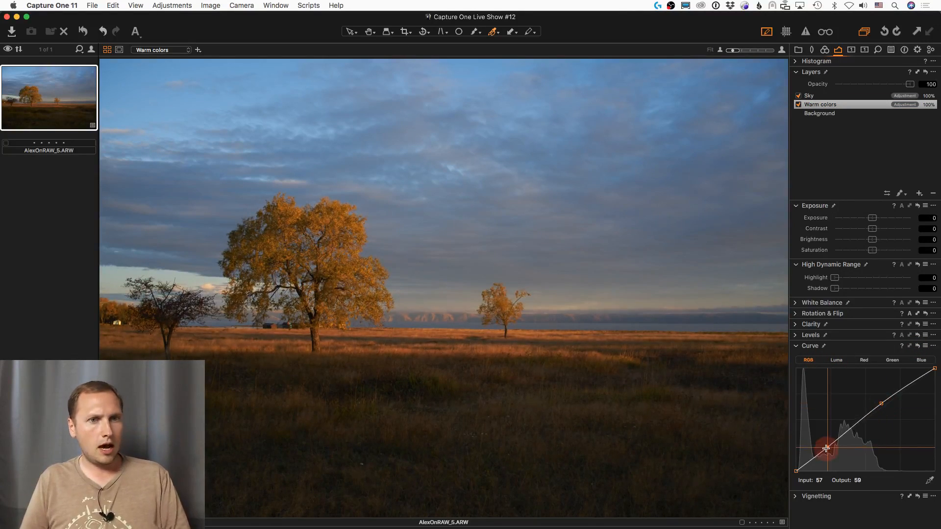
pyautogui.moveTo(881, 404); pyautogui.dragTo(878, 401)
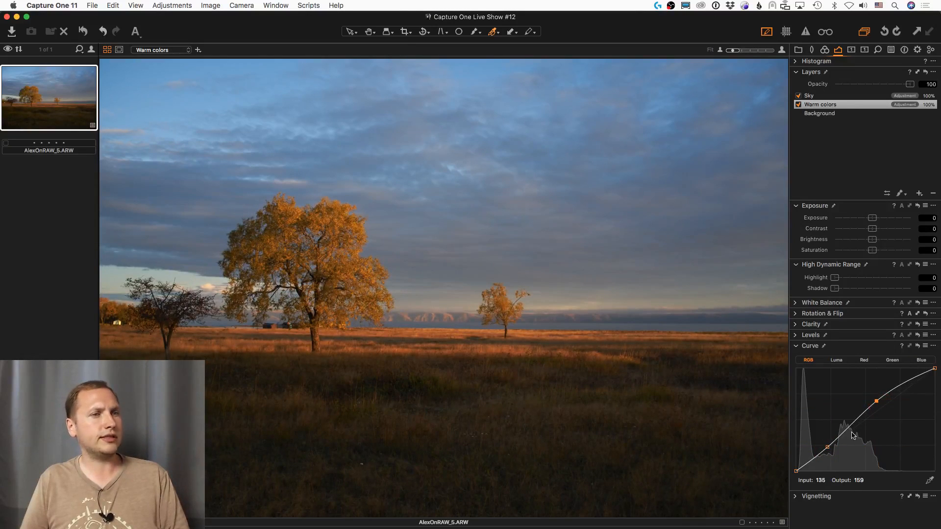
pyautogui.moveTo(827, 447); pyautogui.dragTo(827, 447)
pyautogui.moveTo(877, 399); pyautogui.dragTo(876, 401)
pyautogui.moveTo(828, 443); pyautogui.dragTo(828, 447)
pyautogui.moveTo(876, 401); pyautogui.dragTo(874, 401)
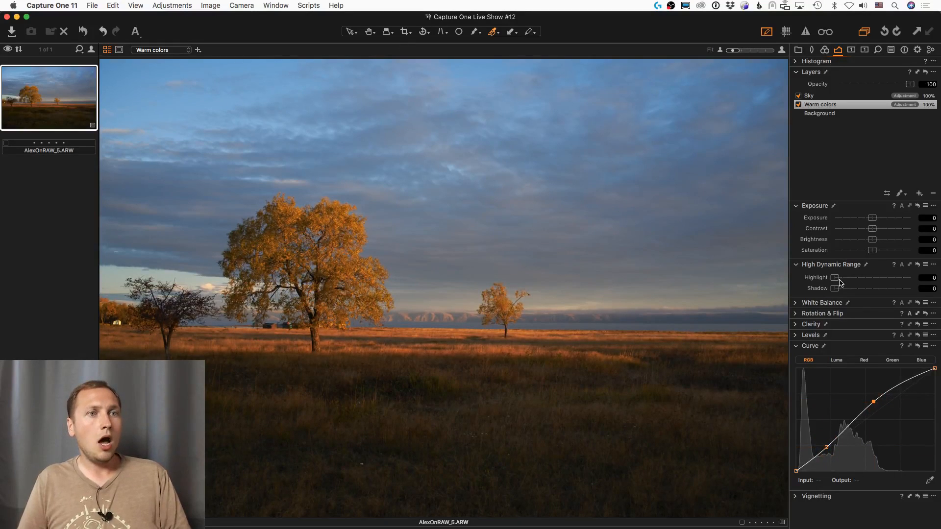
# Check the Warm colors layer's mask and warm its white balance to 6633 Kelvin
pyautogui.click(794, 303)
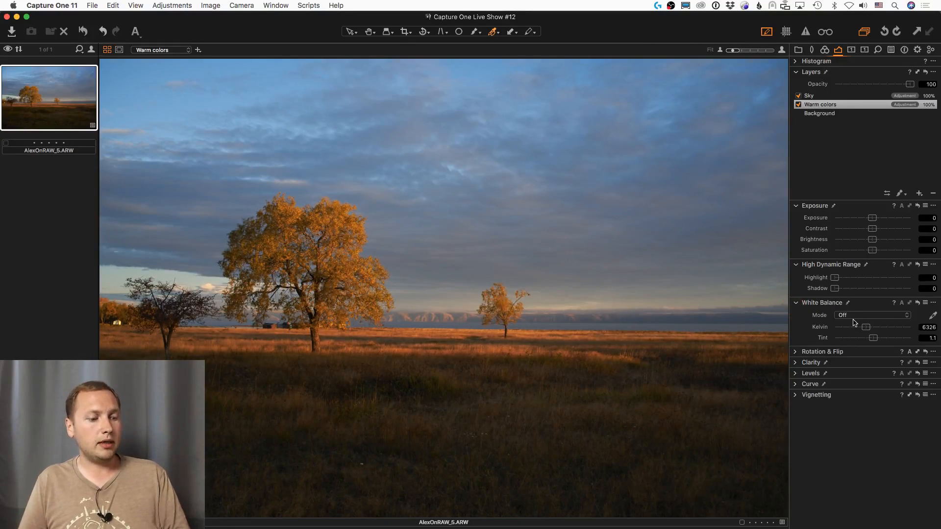
pyautogui.press('m')
pyautogui.press('m')
pyautogui.press('m')
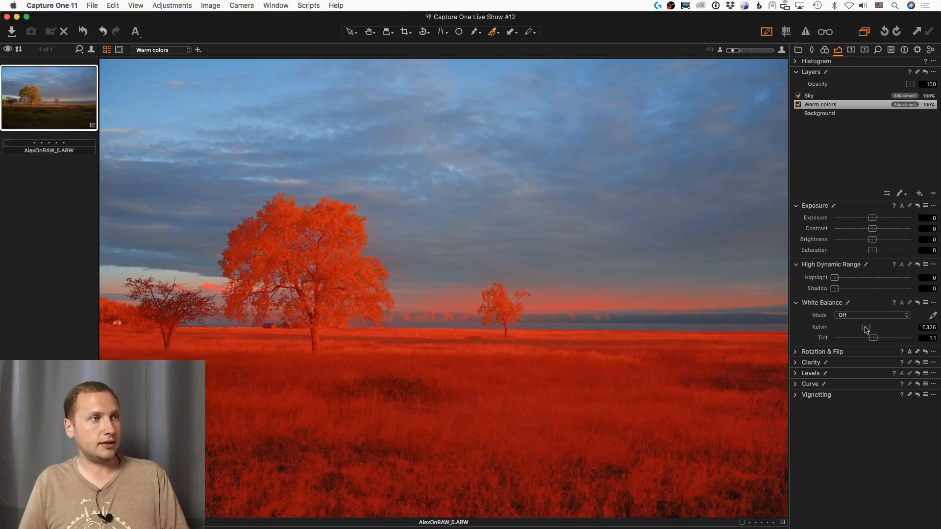
pyautogui.press('m')
pyautogui.moveTo(866, 329); pyautogui.dragTo(868, 330)
pyautogui.moveTo(868, 330); pyautogui.dragTo(869, 330)
# Set the Warm colors layer's High Dynamic Range shadow to 4 and its contrast to 1
pyautogui.moveTo(847, 288); pyautogui.dragTo(838, 290)
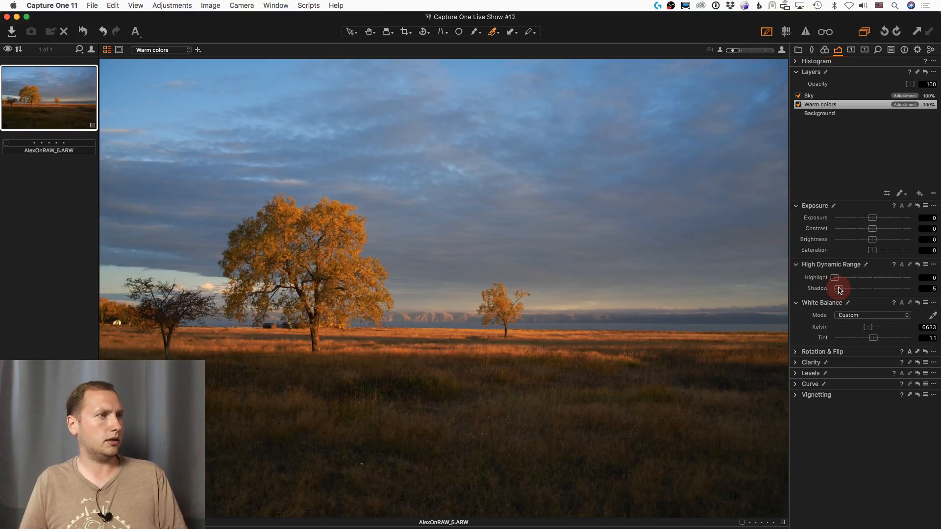
pyautogui.moveTo(840, 290); pyautogui.dragTo(839, 289)
pyautogui.moveTo(873, 229); pyautogui.dragTo(874, 231)
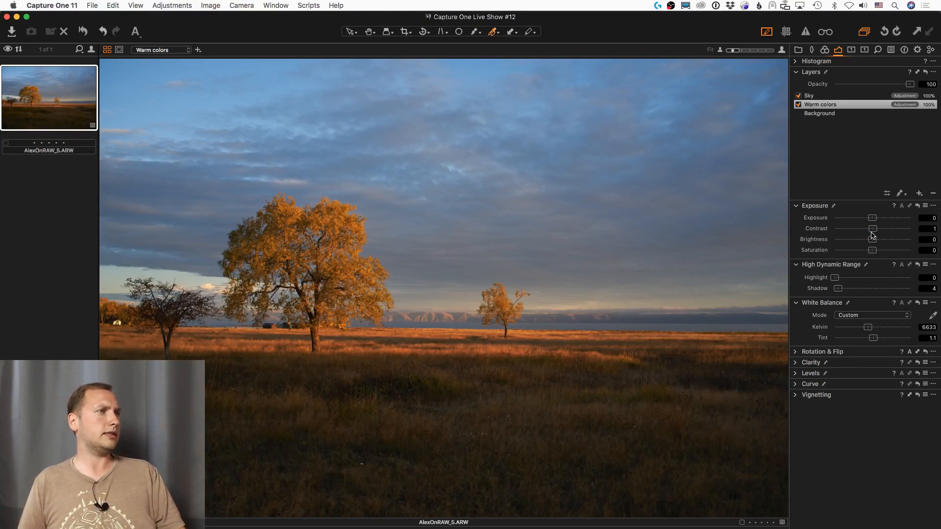
# Switch the Warm colors layer off and on to compare the whole photo with and without its adjustments
pyautogui.press('m')
pyautogui.press('m')
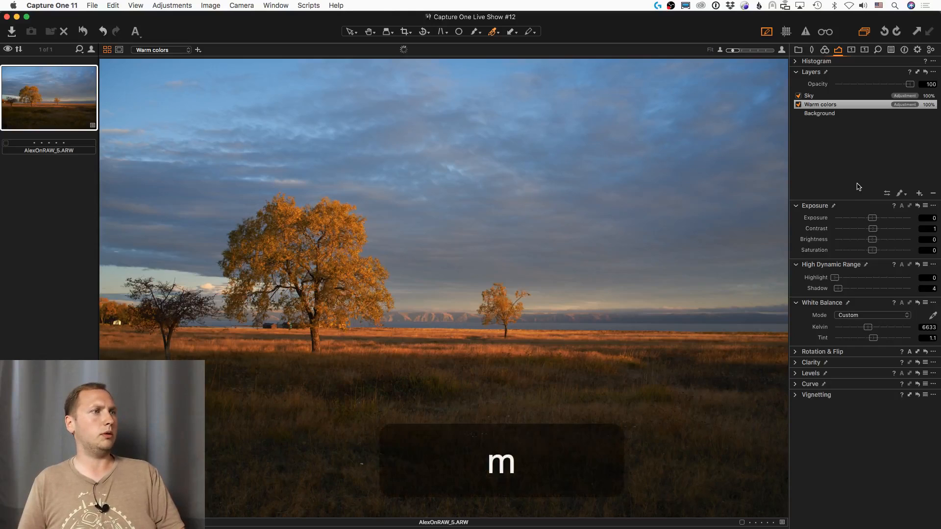
pyautogui.click(797, 105)
pyautogui.click(798, 105)
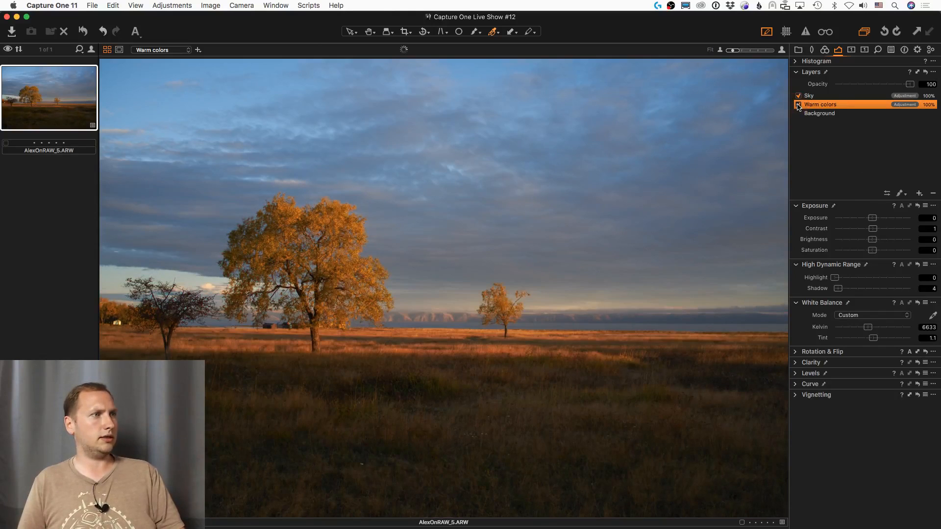
pyautogui.click(798, 105)
pyautogui.click(797, 106)
# Examine the large tree up close with the Warm colors layer off and on, and return to the full photo
pyautogui.scroll(3, 432, 196)
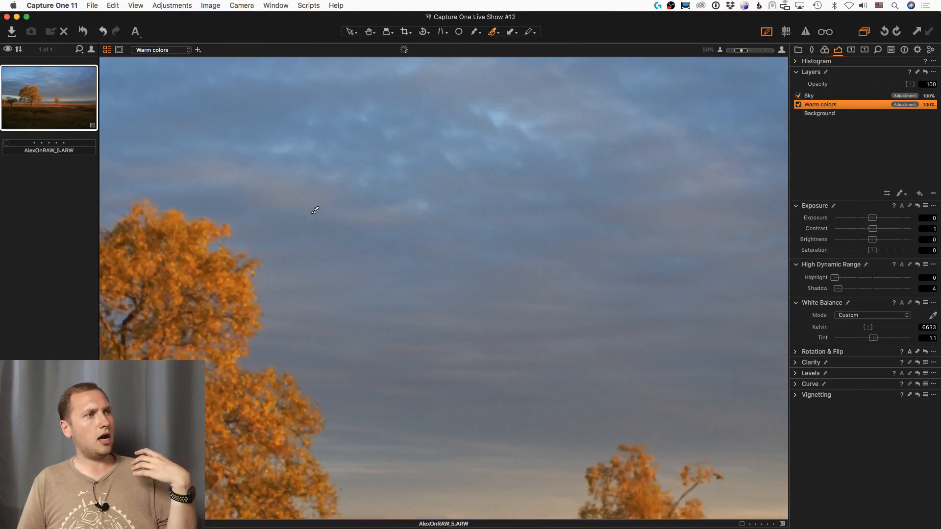
pyautogui.press('space')
pyautogui.moveTo(348, 231); pyautogui.dragTo(658, 128)
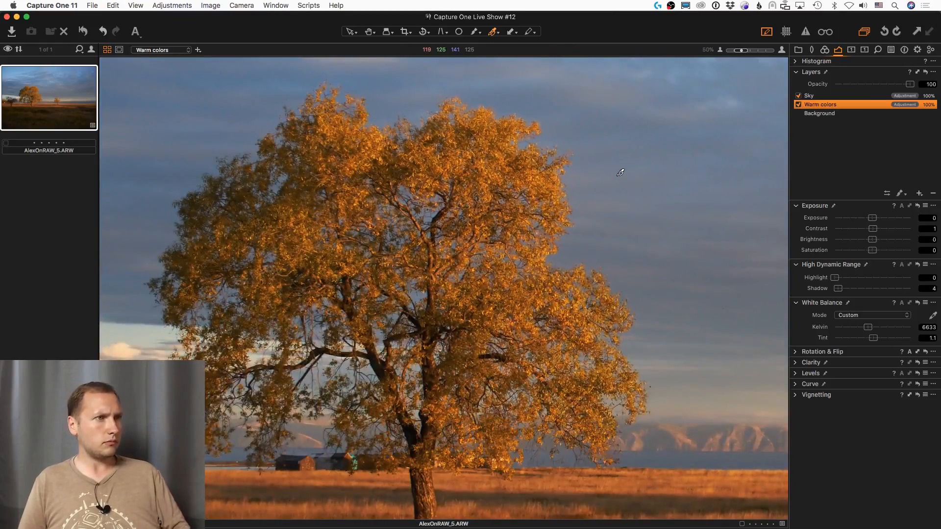
pyautogui.press('space')
pyautogui.moveTo(620, 172); pyautogui.dragTo(535, 158)
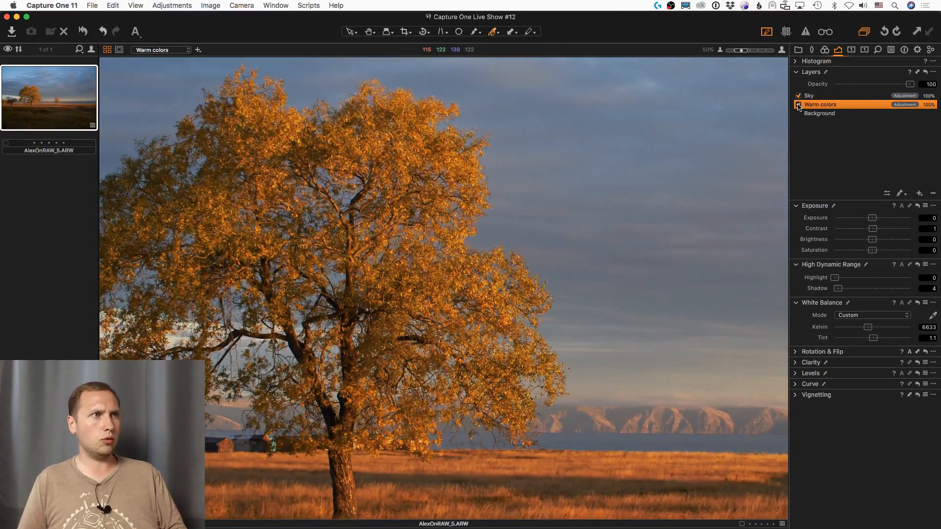
pyautogui.click(798, 105)
pyautogui.click(799, 105)
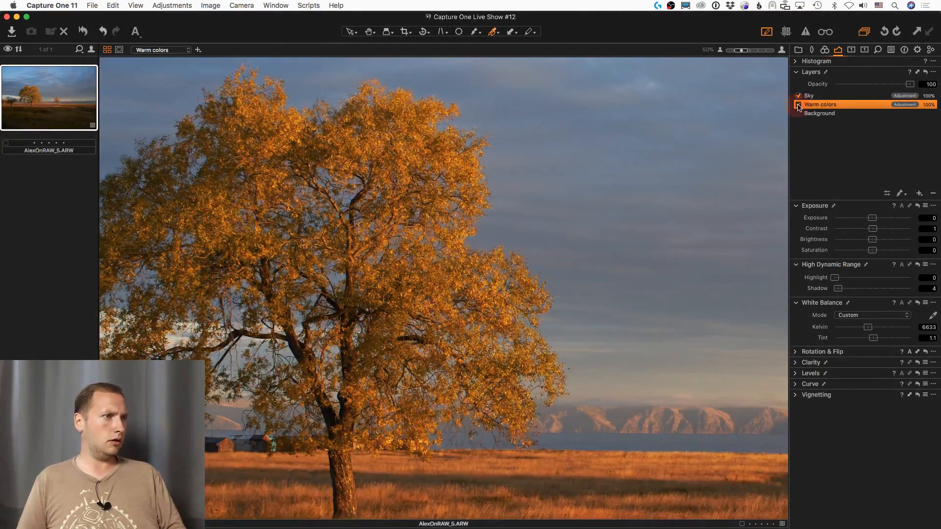
pyautogui.press('super+0')
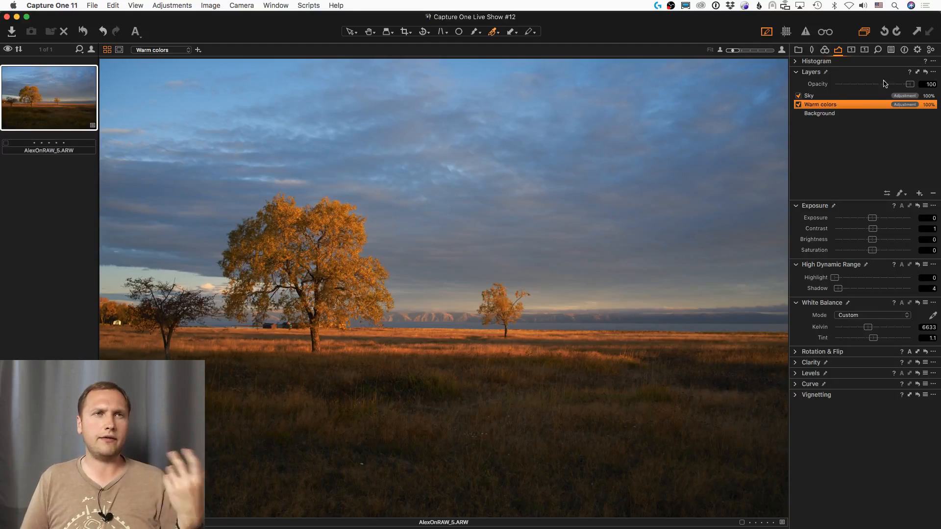
# Check the Sky layer's mask, cool its white balance to 4967 Kelvin, and raise its Natural clarity to 24
pyautogui.click(857, 95)
pyautogui.press('m')
pyautogui.press('m')
pyautogui.press('m')
pyautogui.press('m')
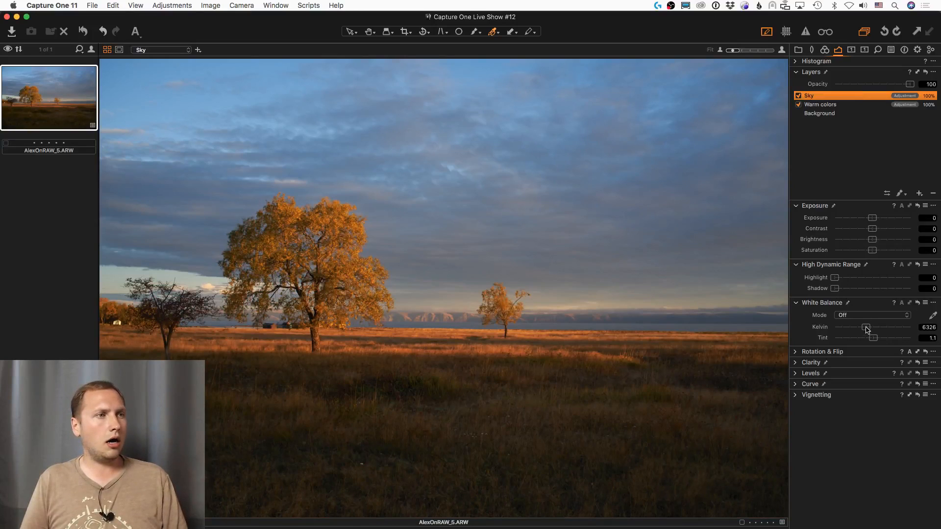
pyautogui.moveTo(866, 330); pyautogui.dragTo(858, 332)
pyautogui.click(795, 363)
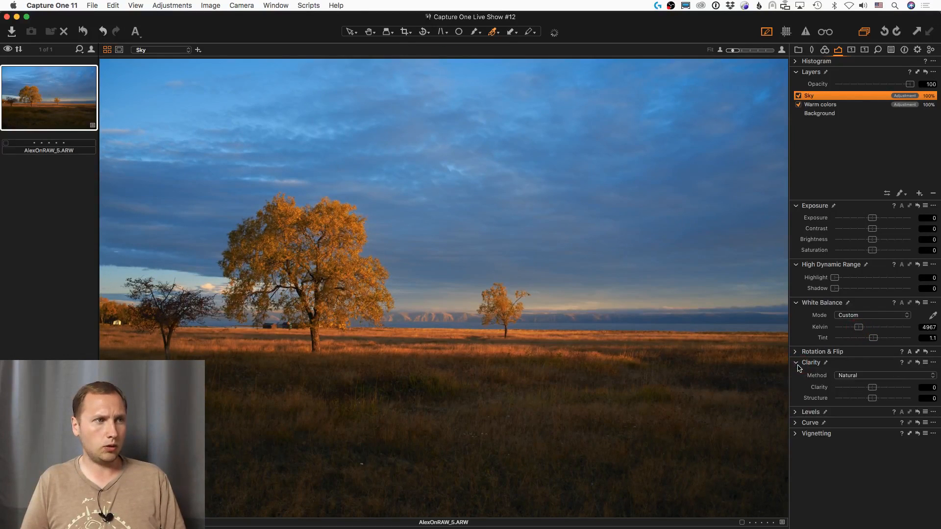
pyautogui.moveTo(872, 387)
pyautogui.mouseDown()
pyautogui.moveTo(894, 389)
pyautogui.moveTo(883, 389)
pyautogui.mouseUp()
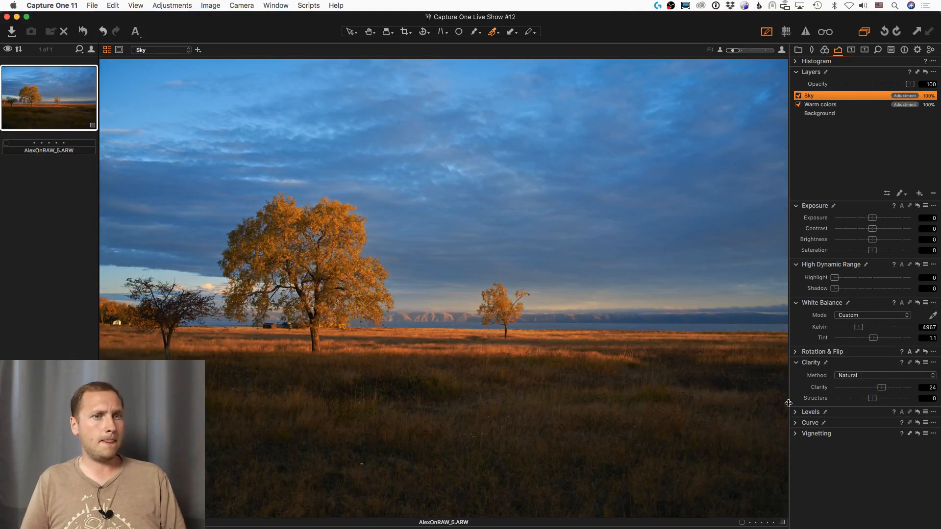
# Brighten the Sky layer with a two-point Luma curve, lifting the highlights and holding the shadows close to the diagonal
pyautogui.click(796, 423)
pyautogui.click(836, 287)
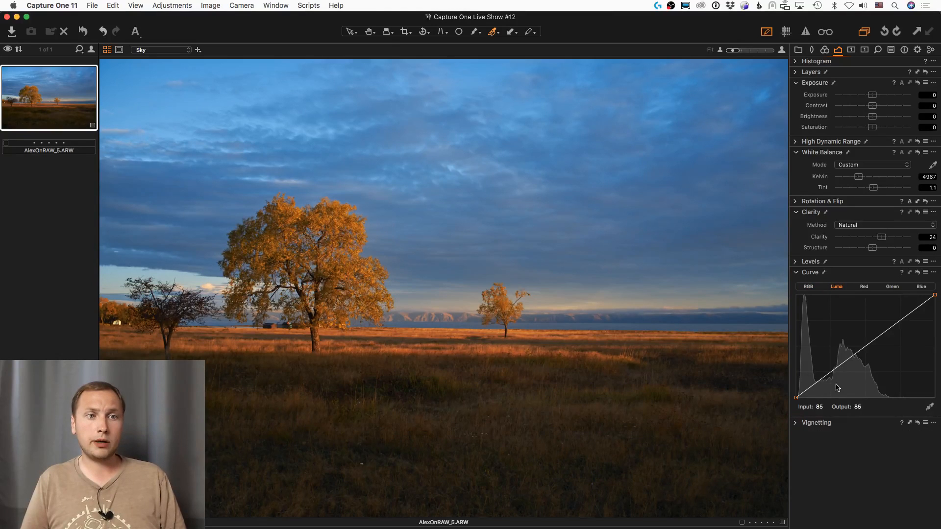
pyautogui.moveTo(830, 374); pyautogui.dragTo(828, 377)
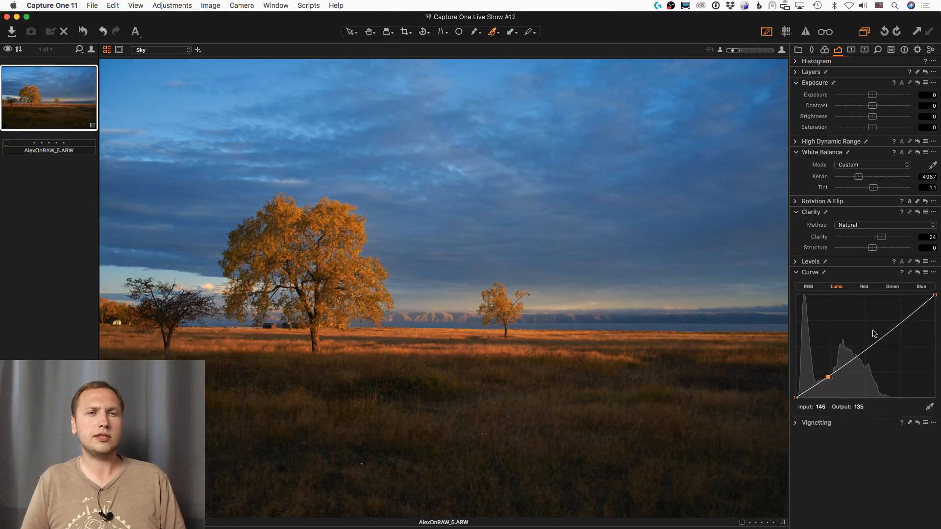
pyautogui.moveTo(882, 336); pyautogui.dragTo(878, 326)
pyautogui.moveTo(826, 378); pyautogui.dragTo(825, 375)
pyautogui.moveTo(877, 326); pyautogui.dragTo(873, 326)
pyautogui.moveTo(825, 375); pyautogui.dragTo(824, 375)
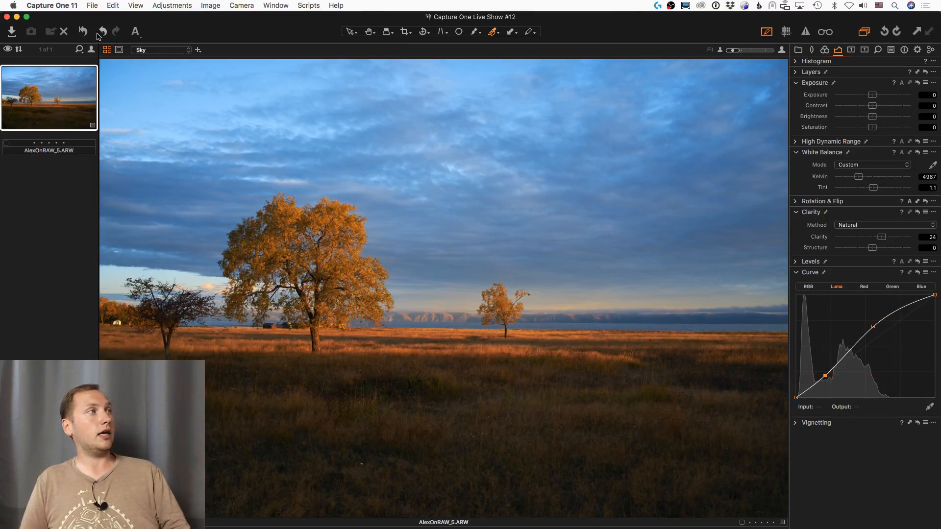
pyautogui.moveTo(85, 32); pyautogui.dragTo(85, 32)
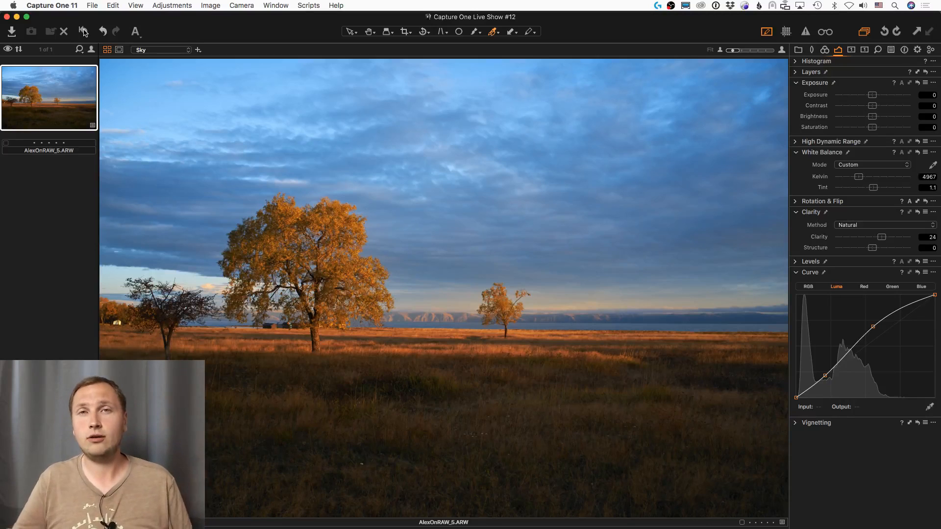
# Open the June 26, 2018 at 17:18 import and check which automatic adjustments are available and enabled
pyautogui.click(798, 49)
pyautogui.click(861, 119)
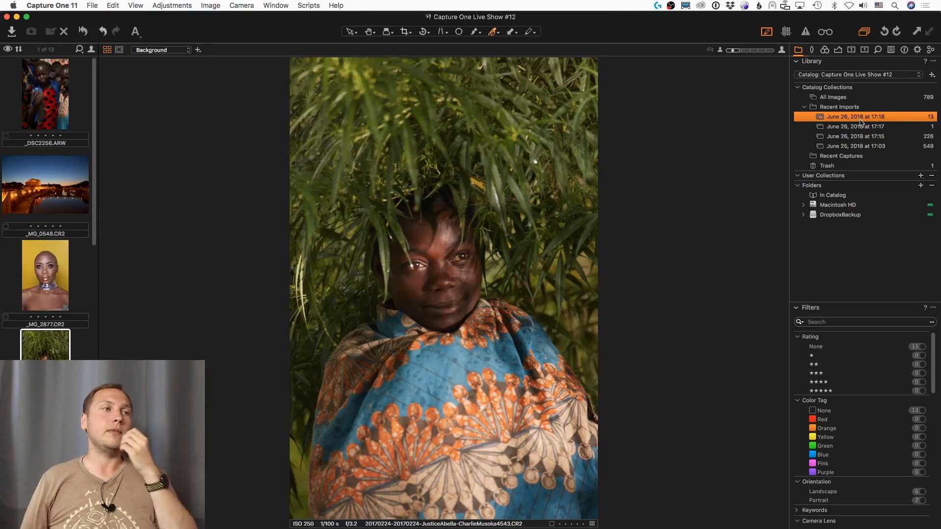
pyautogui.click(838, 50)
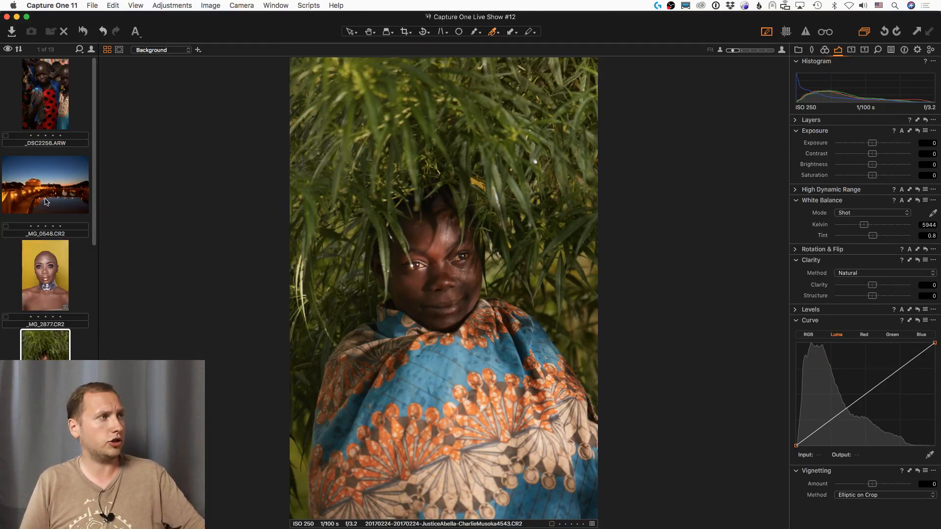
pyautogui.click(170, 6)
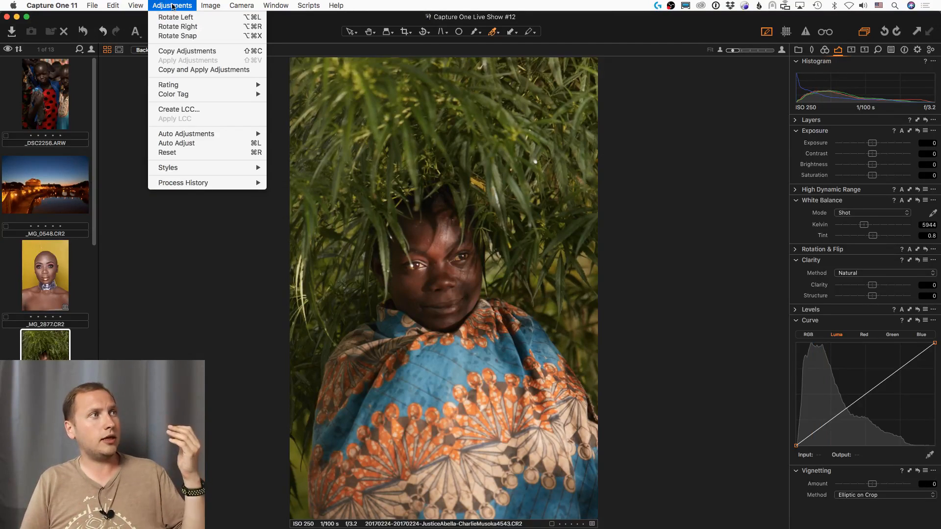
pyautogui.moveTo(213, 134)
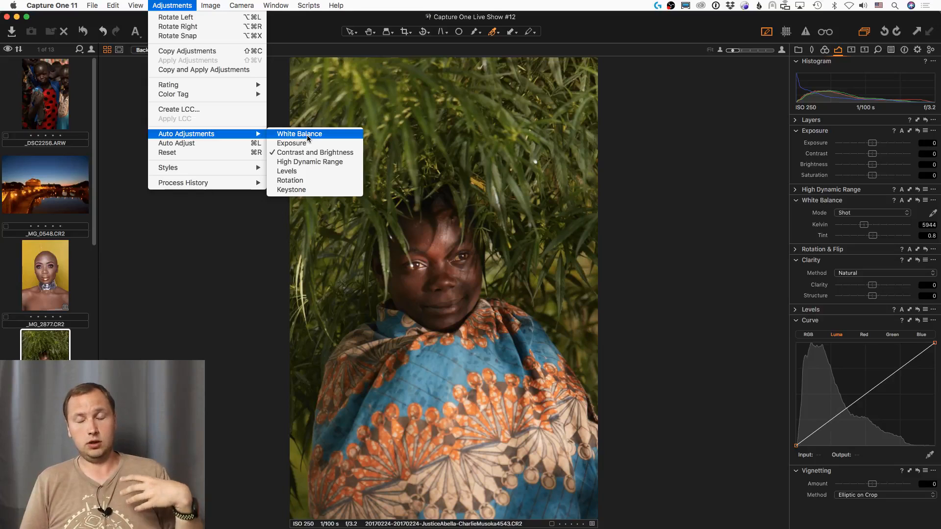
pyautogui.click(313, 222)
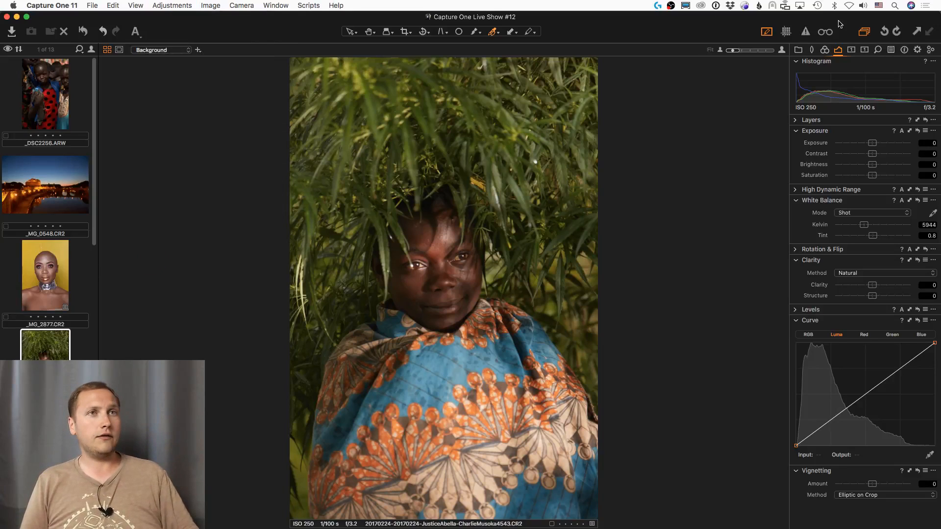
# Open the June 25, 2018 at 17:03 import and show its first photo, DSC_7518.NEF, on its own
pyautogui.click(798, 49)
pyautogui.click(855, 146)
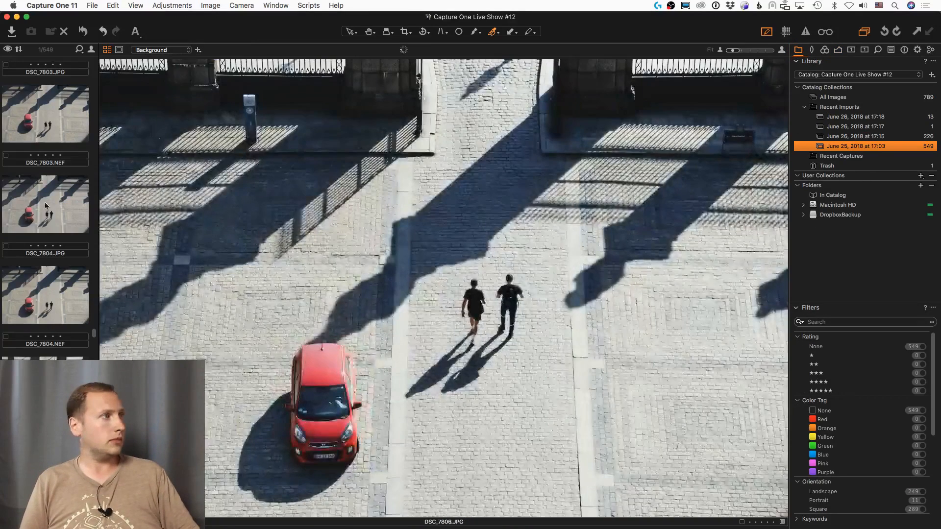
pyautogui.click(45, 206)
pyautogui.press('super+a')
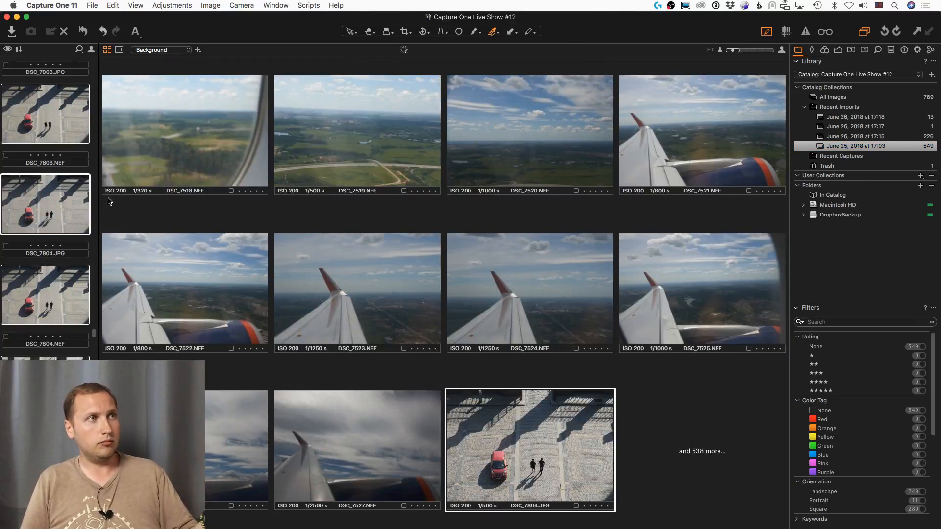
pyautogui.click(56, 130)
pyautogui.click(56, 130)
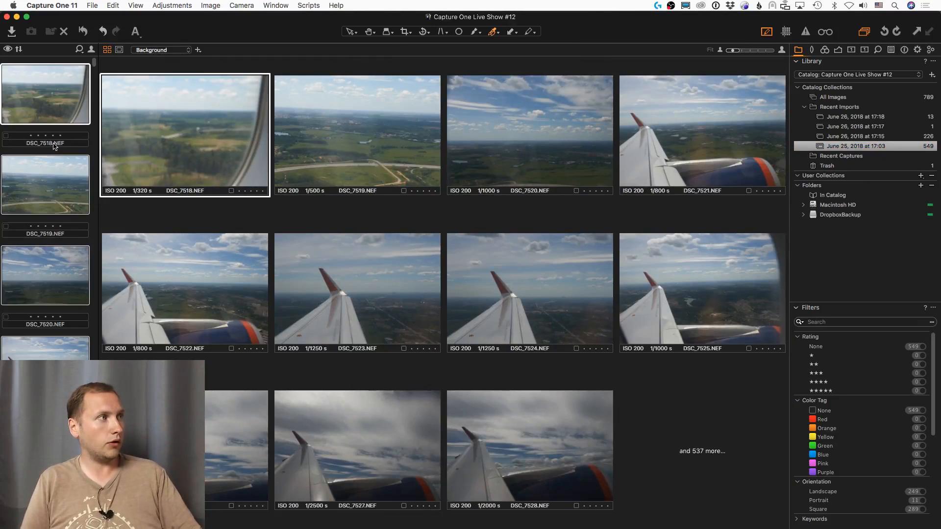
pyautogui.click(56, 173)
pyautogui.click(58, 179)
pyautogui.click(58, 180)
pyautogui.click(55, 116)
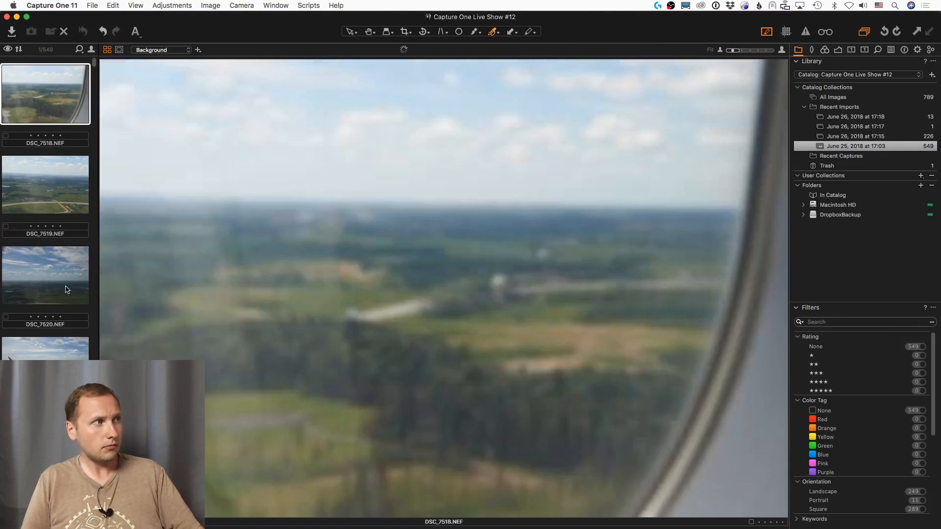
# Auto adjust the five photos DSC_7518.NEF to DSC_7522.NEF together and review the available automatic adjustment types
pyautogui.keyDown('shift'); pyautogui.click(54, 453); pyautogui.keyUp('shift')
pyautogui.click(175, 5)
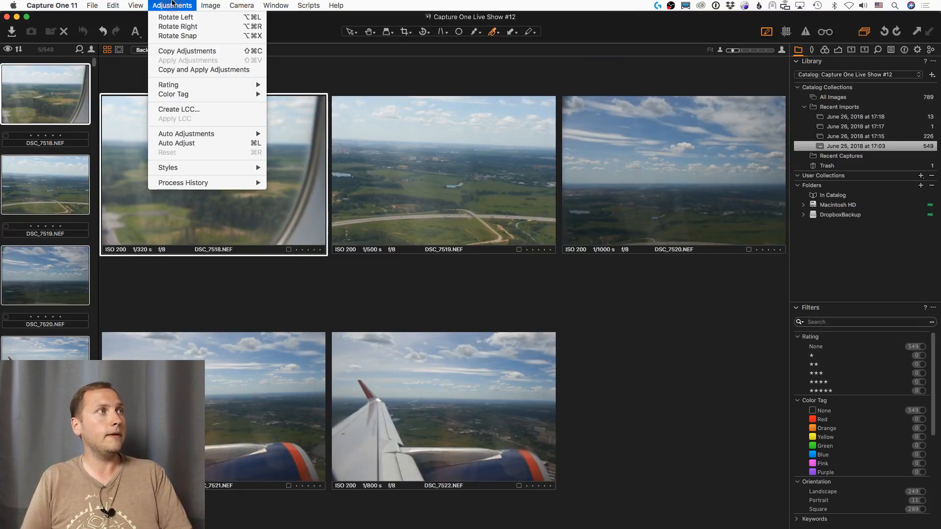
pyautogui.click(186, 143)
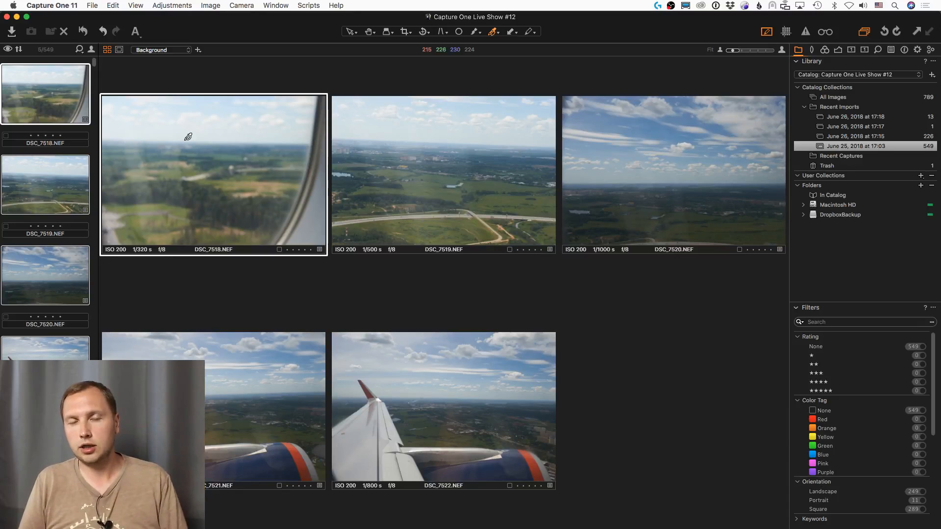
pyautogui.click(156, 4)
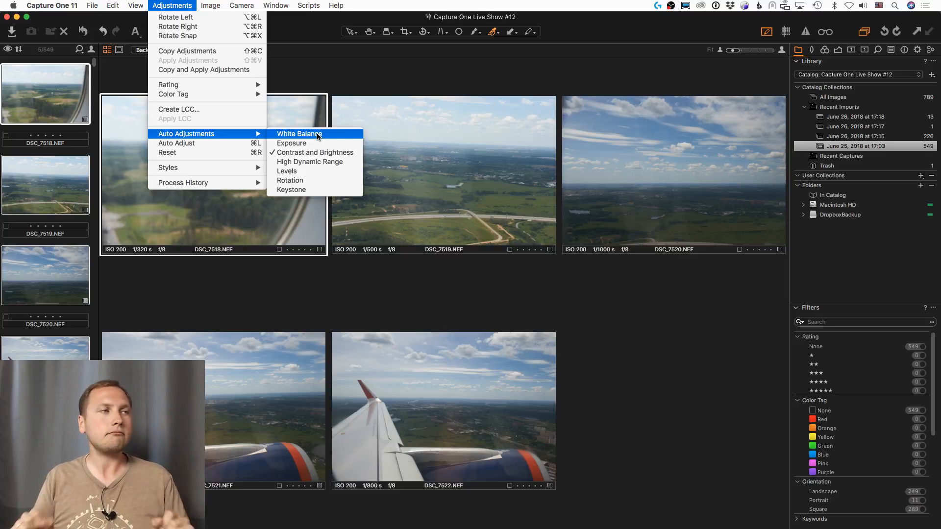
pyautogui.click(342, 69)
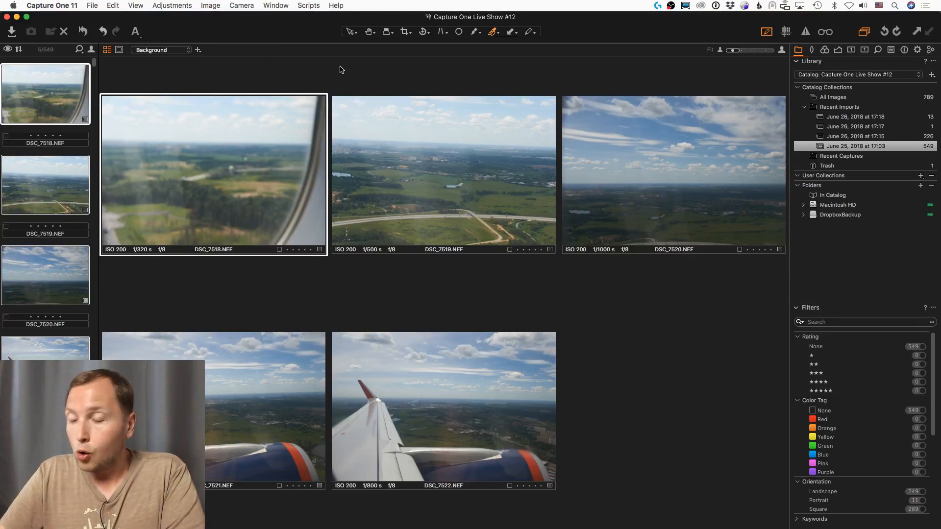
# Select only DSC_7518.NEF, show its exposure tools and reset all its adjustments
pyautogui.keyDown('super'); pyautogui.click(44, 91); pyautogui.keyUp('super')
pyautogui.click(45, 91)
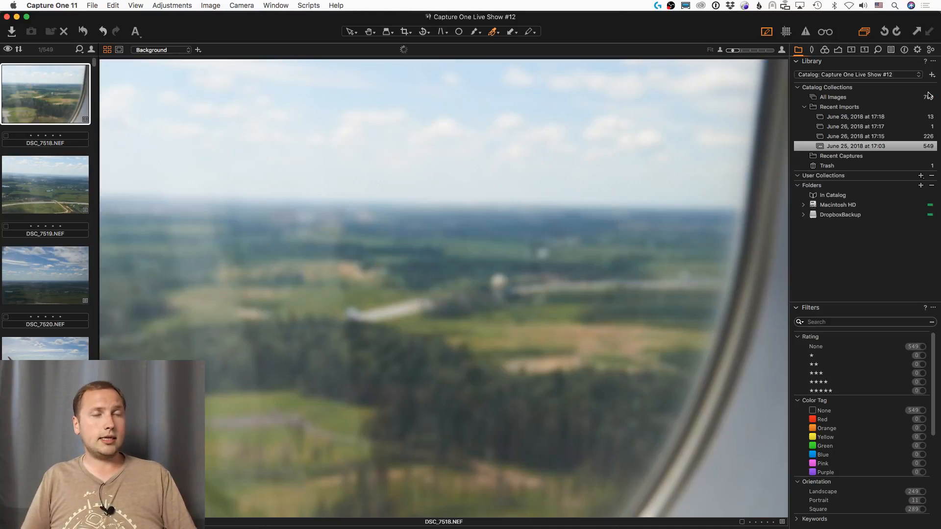
pyautogui.click(839, 51)
pyautogui.press('super+r')
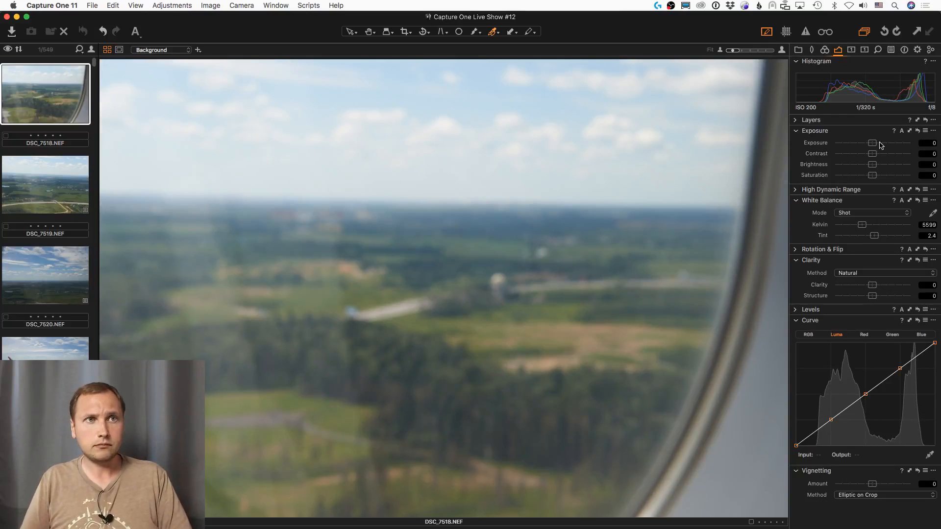
# Open DSC_7519.NEF and save its Exposure and Curve settings as defaults for Nikon D4
pyautogui.click(67, 169)
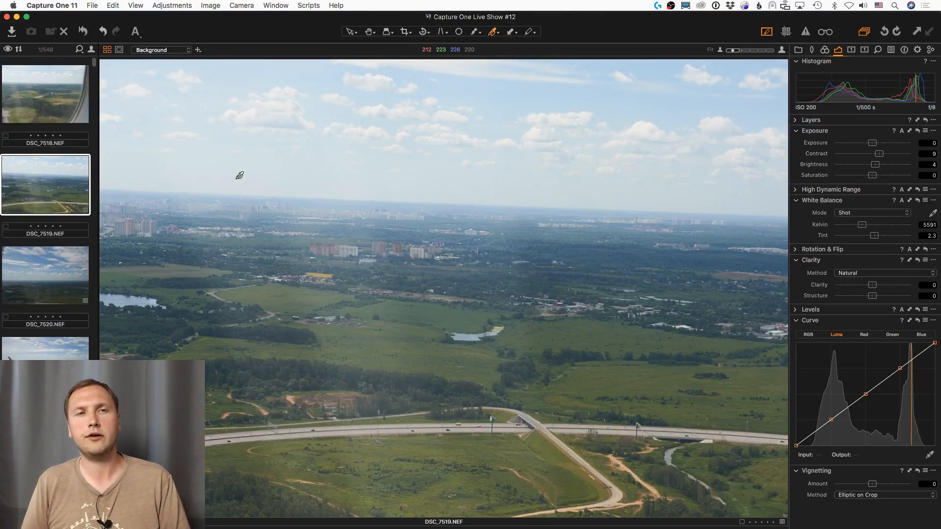
pyautogui.click(934, 131)
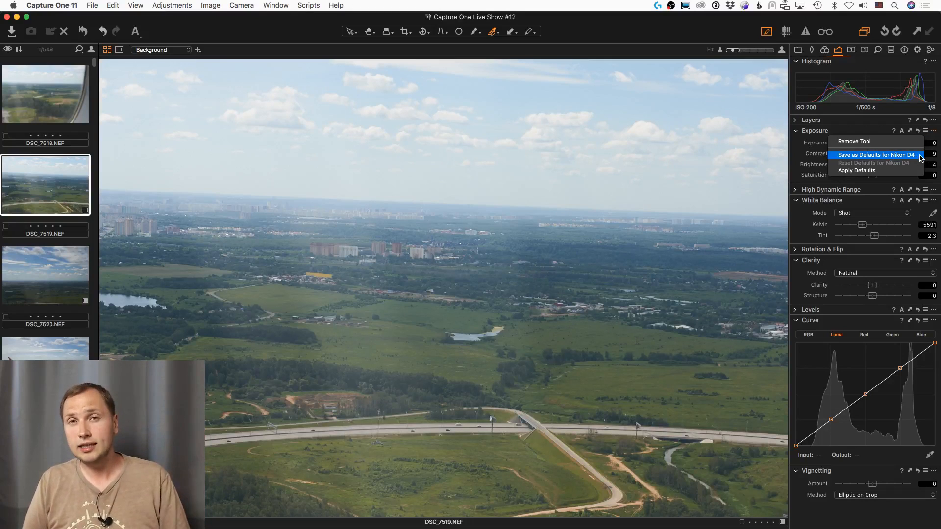
pyautogui.click(879, 154)
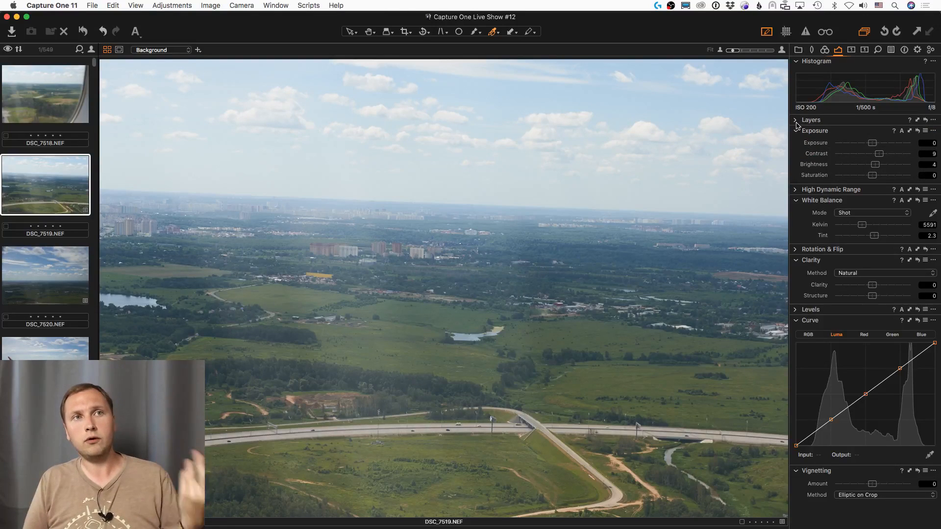
pyautogui.click(796, 121)
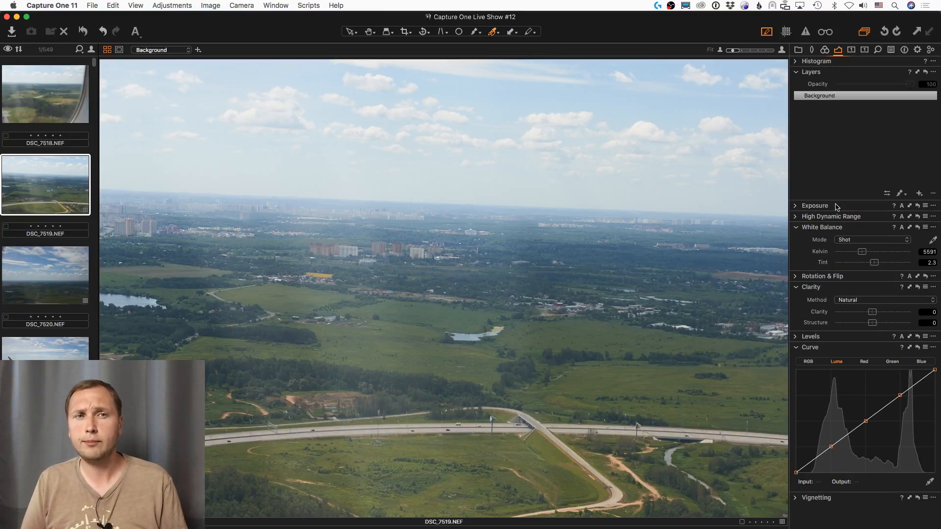
pyautogui.click(934, 348)
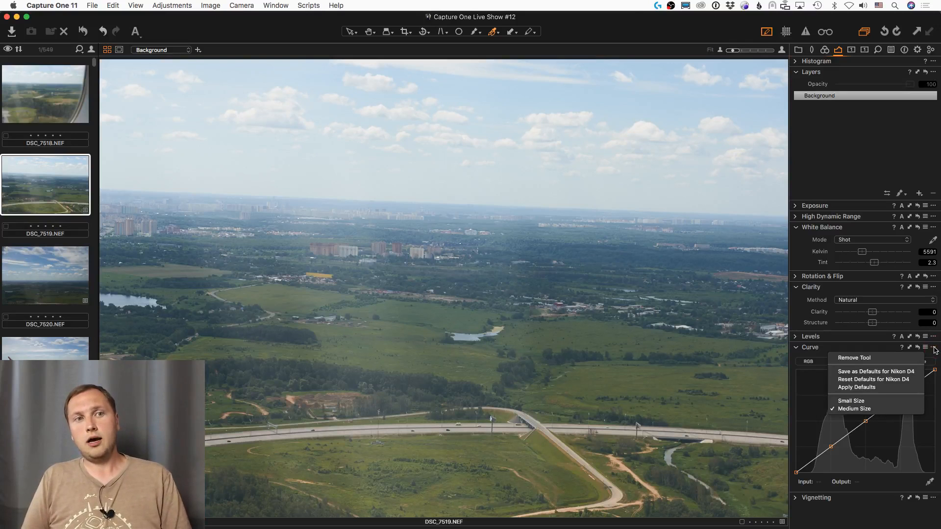
pyautogui.click(850, 376)
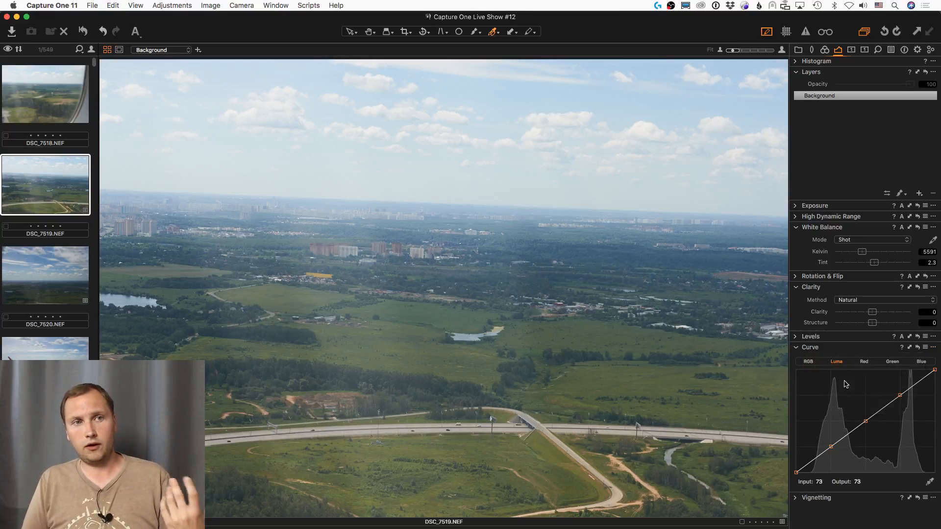
# Examine the separate color channels of DSC_7519.NEF's curve along with the available Curve presets and camera default options
pyautogui.click(875, 363)
pyautogui.click(902, 362)
pyautogui.click(933, 347)
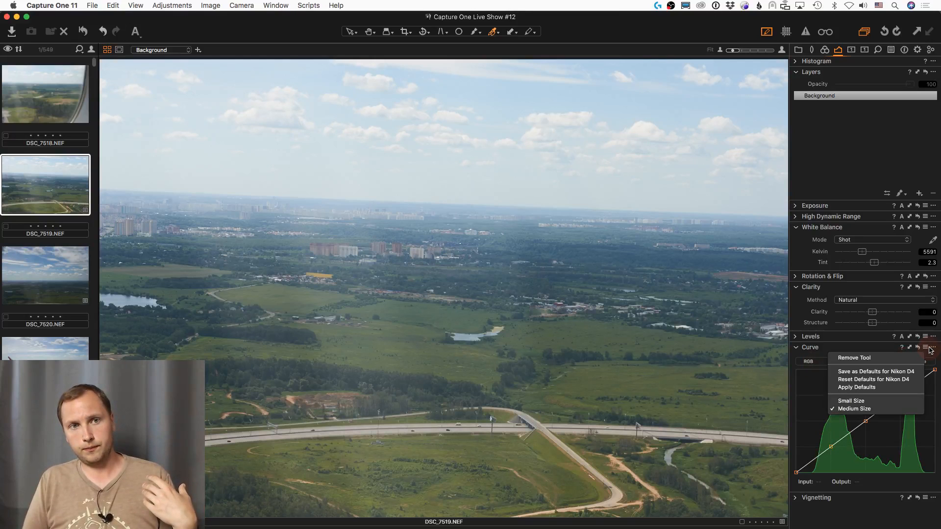
pyautogui.click(817, 354)
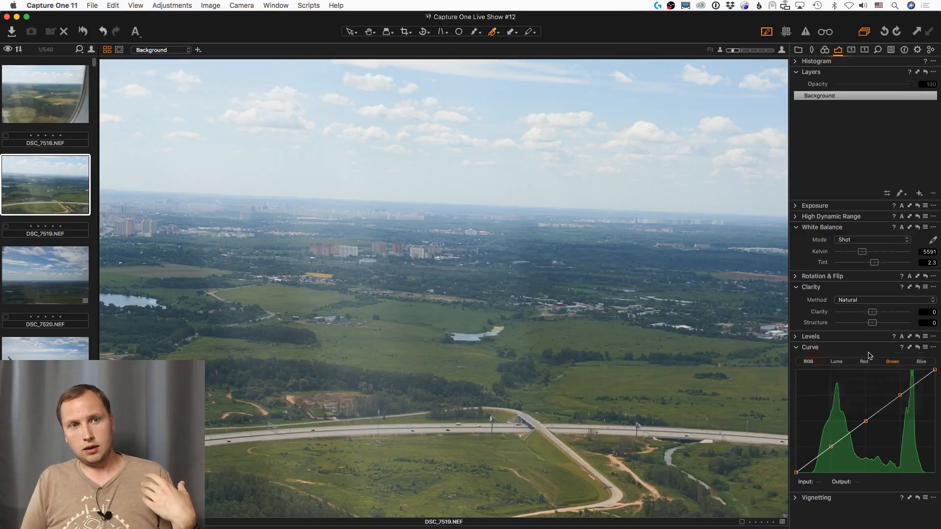
pyautogui.click(926, 347)
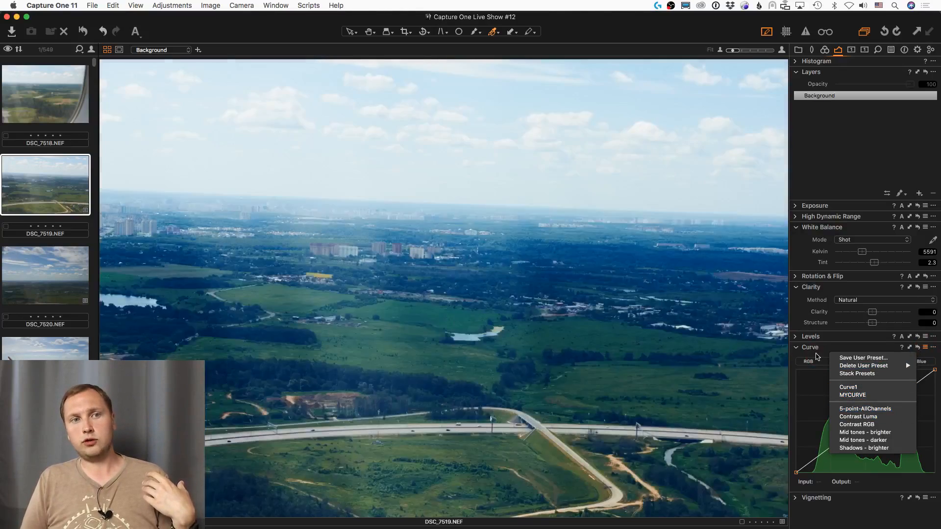
pyautogui.click(816, 353)
pyautogui.click(926, 348)
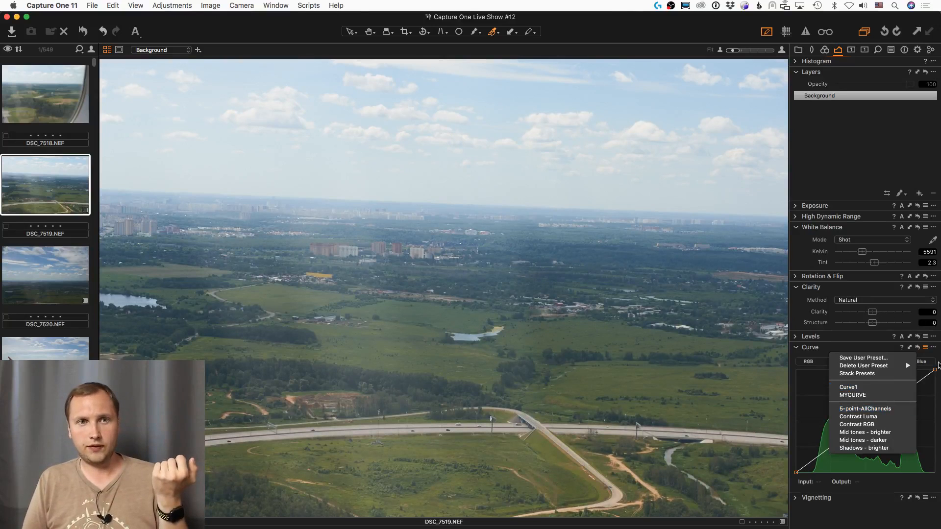
pyautogui.click(938, 365)
pyautogui.click(934, 348)
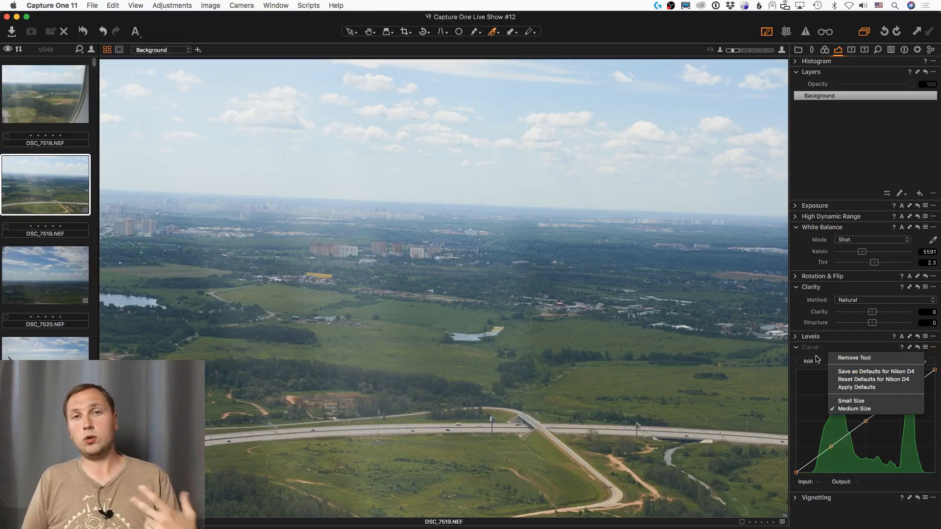
pyautogui.click(817, 361)
pyautogui.click(809, 366)
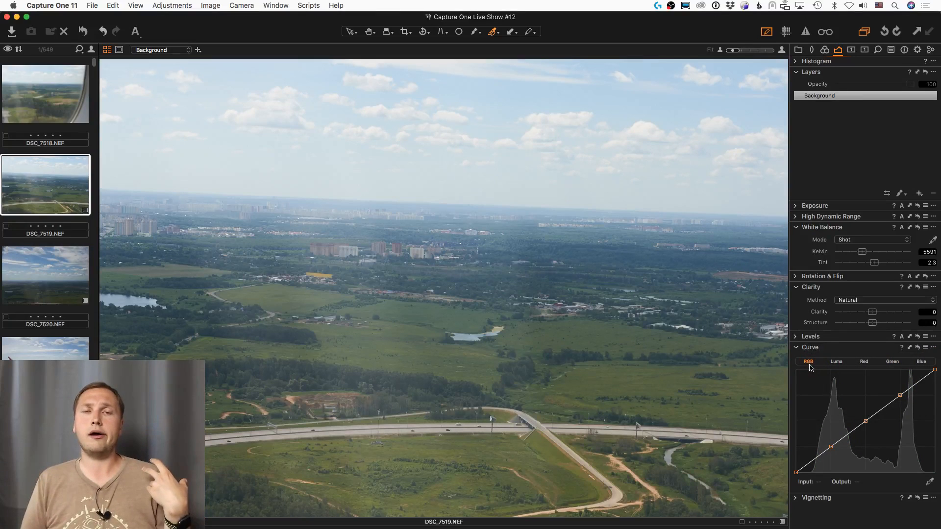
# Look through the aerial photos from DSC_7525.NEF to DSC_7531.NEF one after another
pyautogui.scroll(-10, 44, 320)
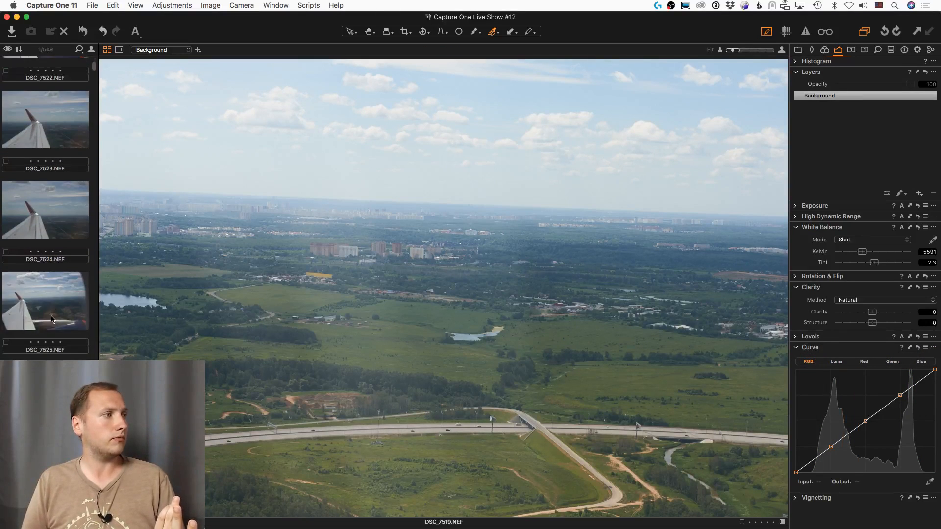
pyautogui.click(52, 320)
pyautogui.press('Down')
pyautogui.press('Down')
pyautogui.press('Down')
pyautogui.press('Down')
pyautogui.press('Down')
pyautogui.press('Down')
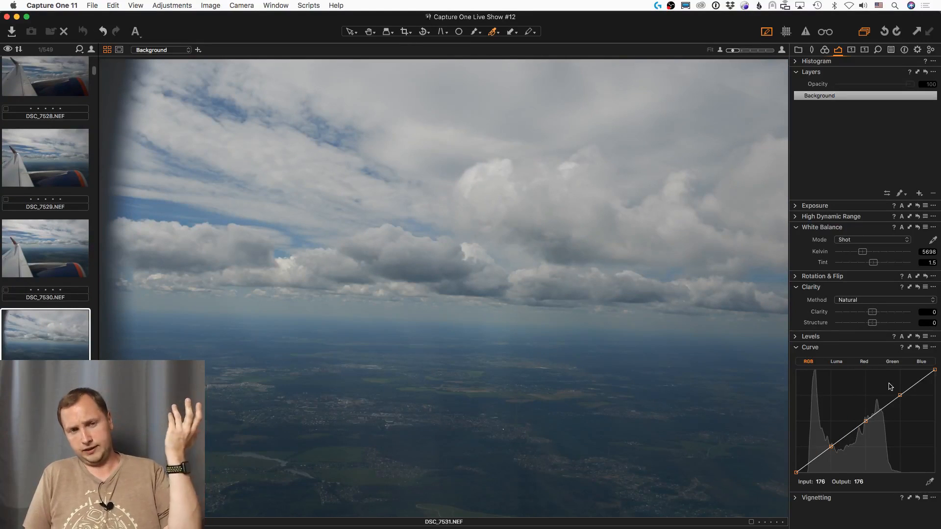
# Check DSC_7531.NEF's curve in the Luma, Red, Green and Blue channels
pyautogui.click(837, 361)
pyautogui.click(864, 361)
pyautogui.click(893, 361)
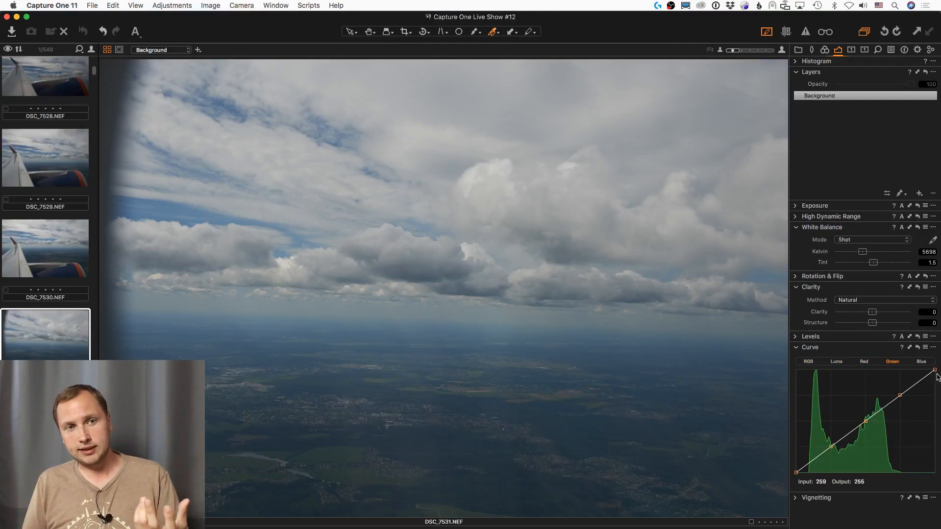
pyautogui.click(921, 363)
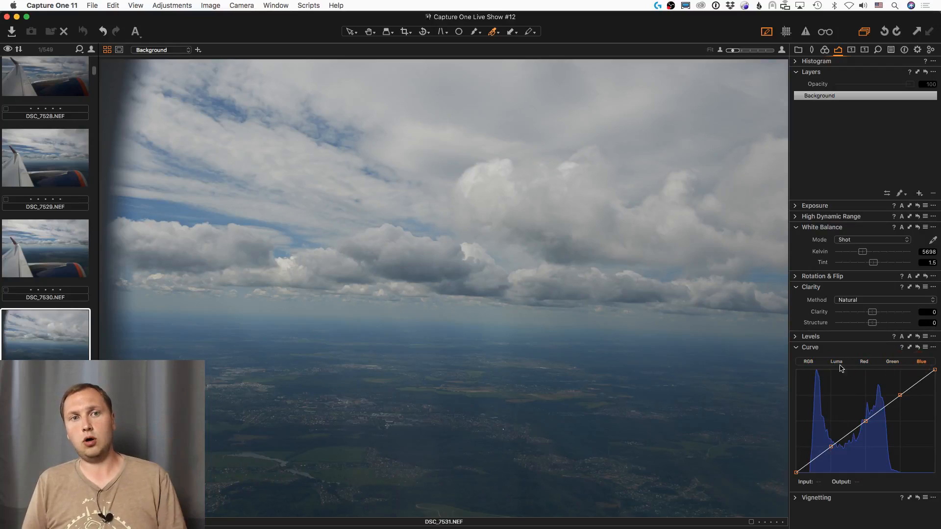
# Apply the 5-point-AllChannels preset to DSC_7531.NEF's curve and check the camera default options for Curve
pyautogui.click(808, 361)
pyautogui.click(925, 347)
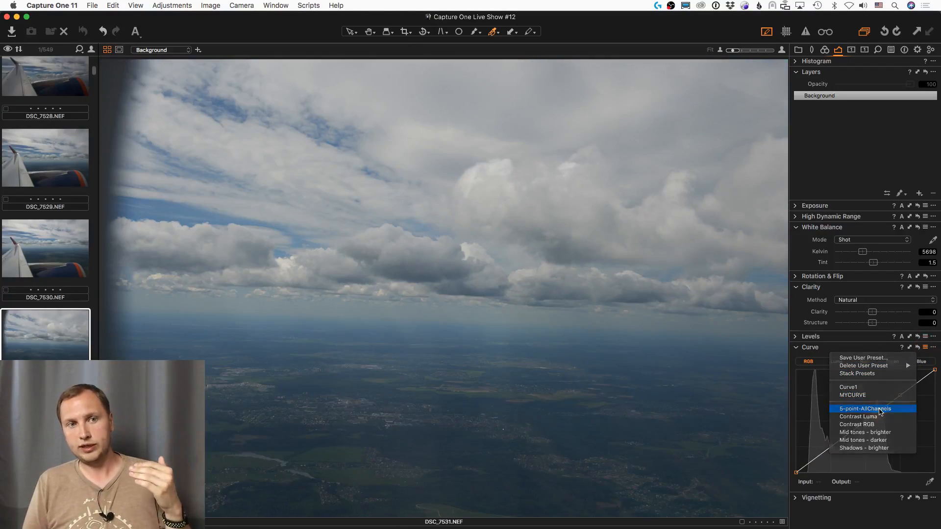
pyautogui.click(880, 409)
pyautogui.click(934, 348)
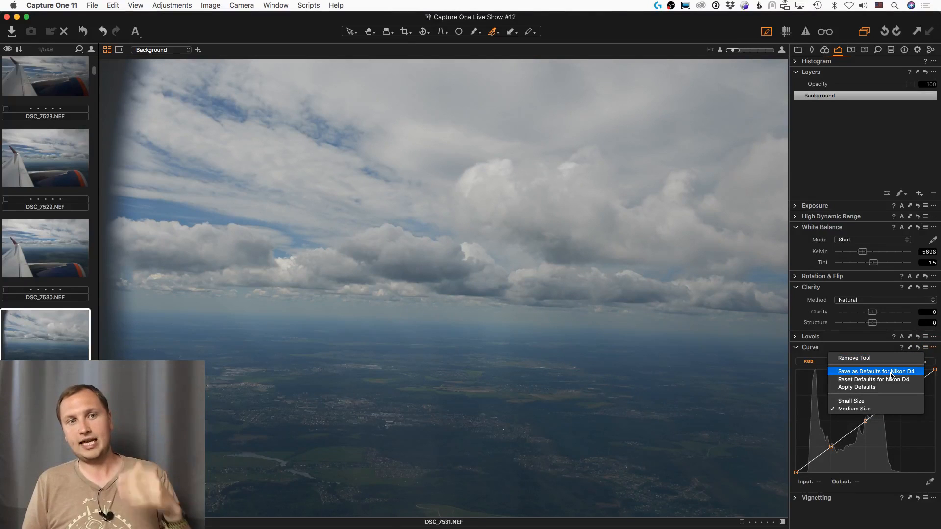
pyautogui.click(938, 362)
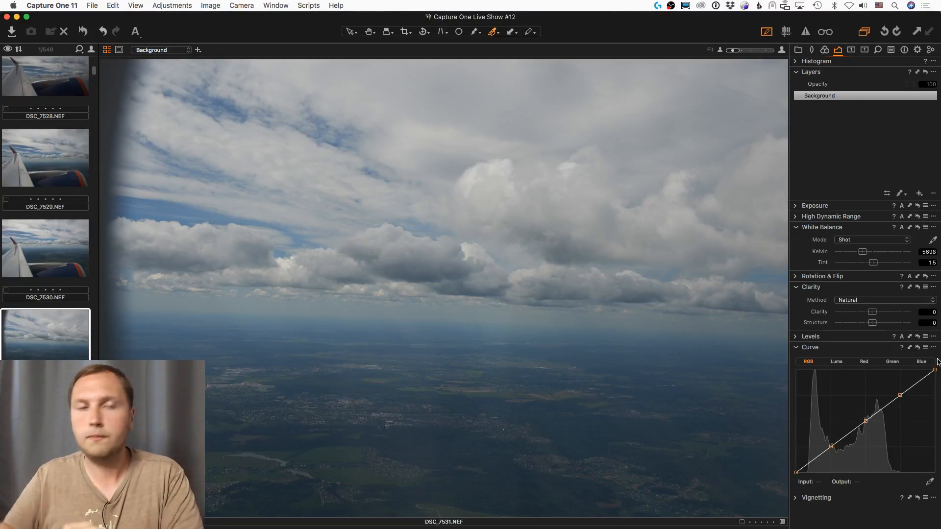
# Open A61Y8989.CR2 from the recent import dated June 26, 2018 at 17:18
pyautogui.click(800, 50)
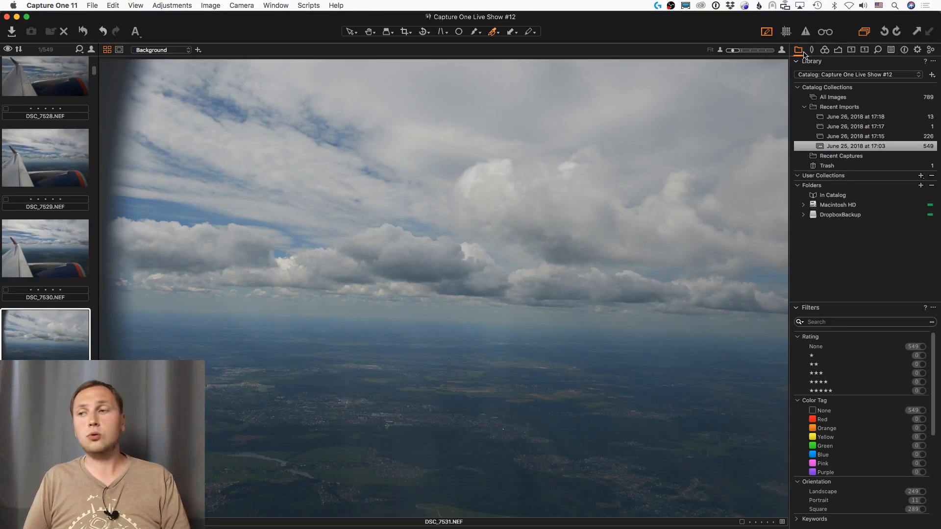
pyautogui.click(885, 120)
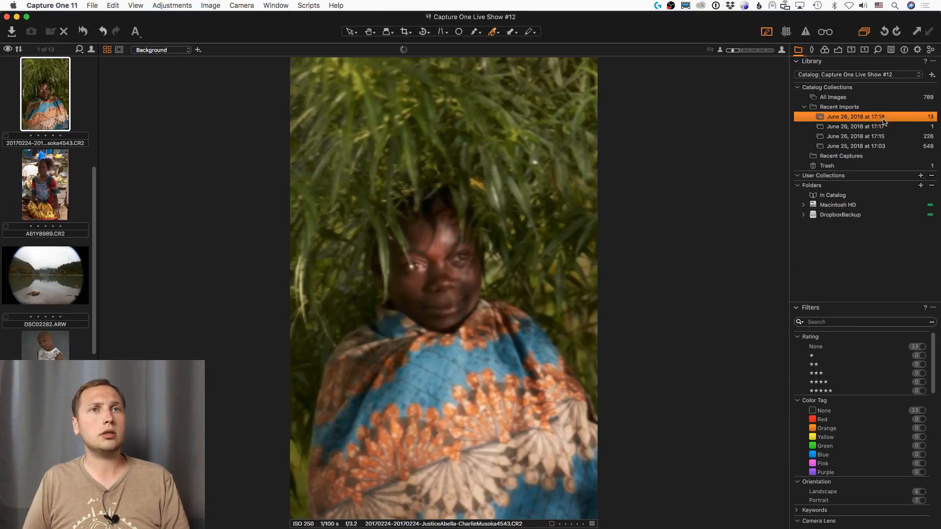
pyautogui.scroll(3, 51, 308)
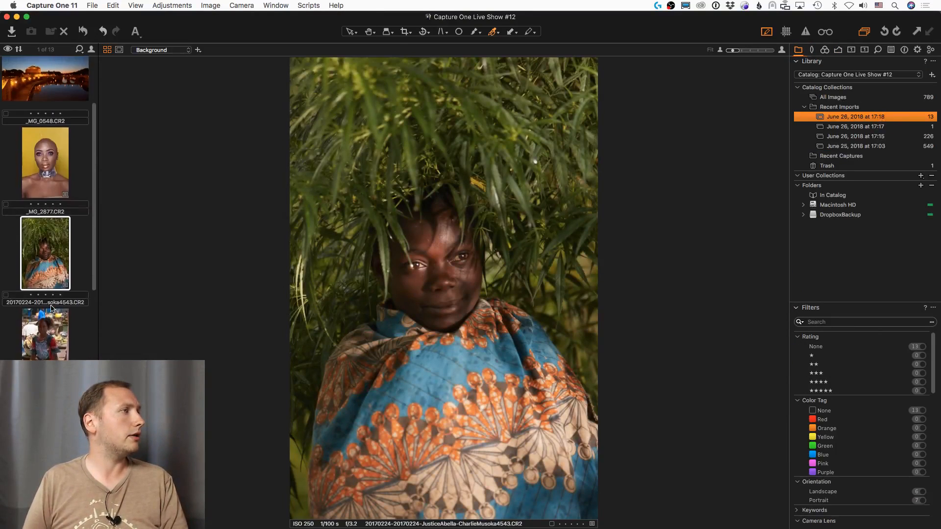
pyautogui.scroll(3, 51, 308)
pyautogui.scroll(-5, 51, 308)
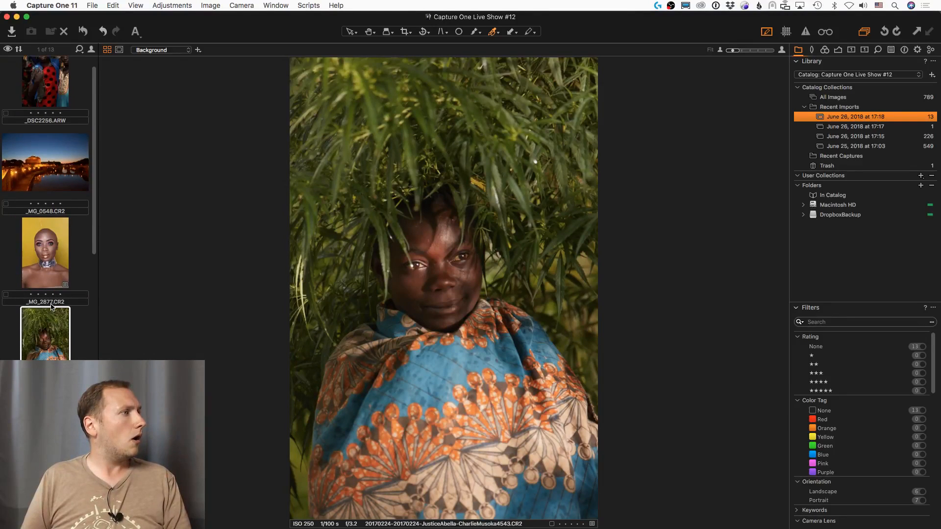
pyautogui.click(53, 297)
pyautogui.scroll(-3, 53, 297)
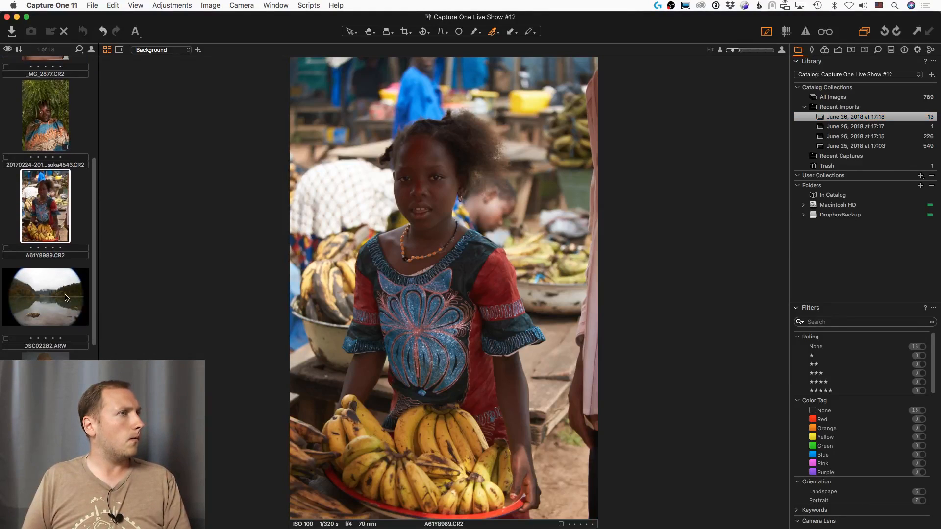
# Collapse White Balance, expand the Exposure, High Dynamic Range and Levels tools, and show Levels in the RGB channel
pyautogui.click(838, 50)
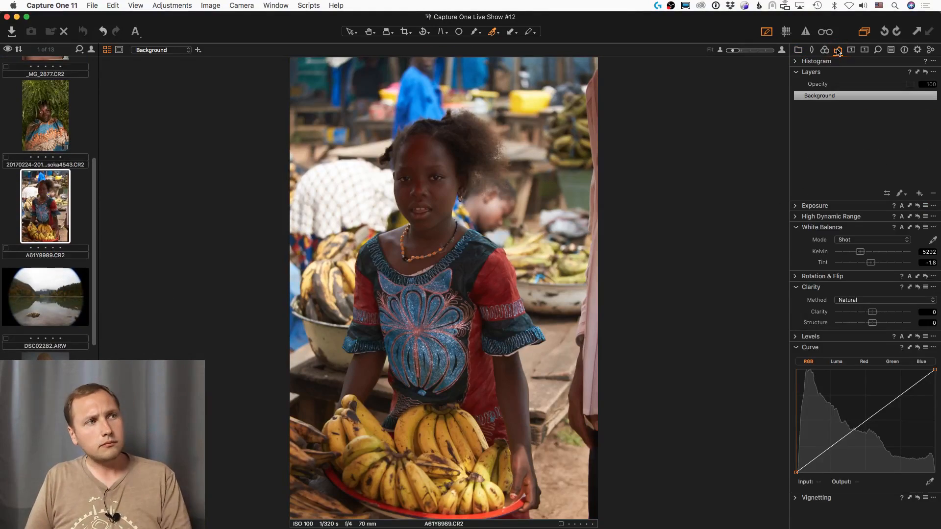
pyautogui.click(799, 228)
pyautogui.click(794, 309)
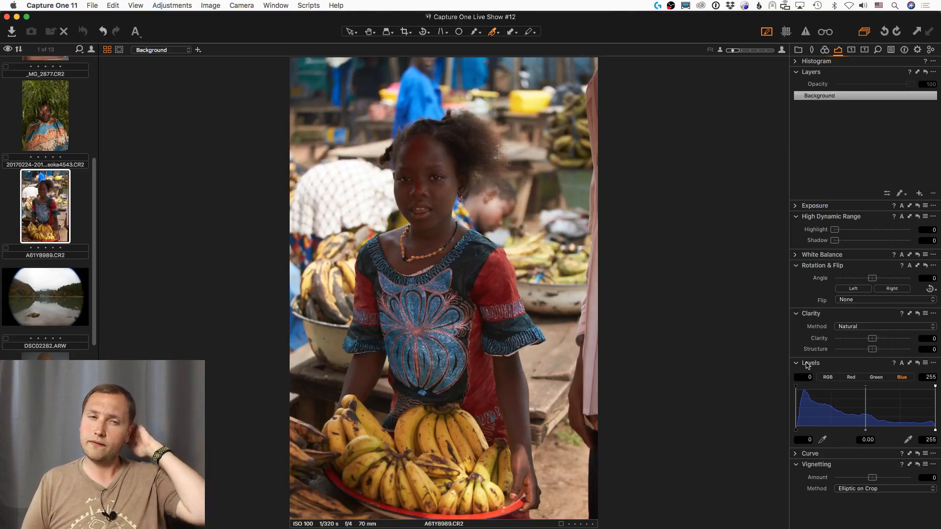
pyautogui.click(828, 378)
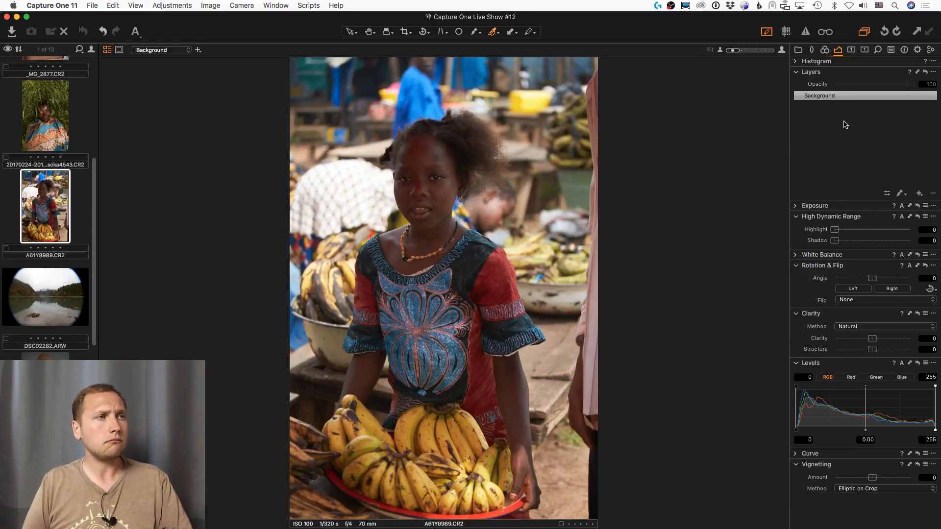
pyautogui.click(799, 206)
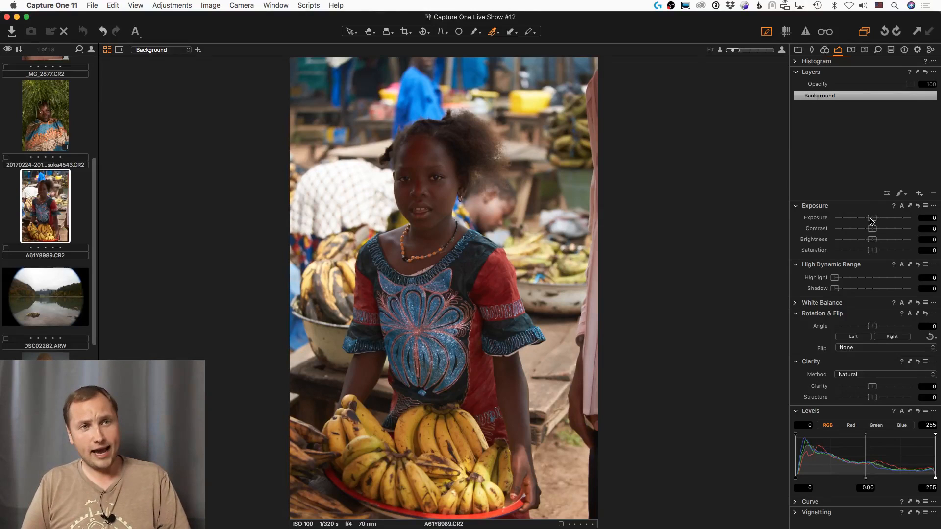
# Set the photo's Exposure to 1.28, Contrast to 9, Highlight recovery to 100 and the RGB Levels shadow input to 5
pyautogui.moveTo(872, 219)
pyautogui.mouseDown()
pyautogui.moveTo(884, 220)
pyautogui.moveTo(876, 229)
pyautogui.mouseUp()
pyautogui.moveTo(884, 218); pyautogui.dragTo(884, 217)
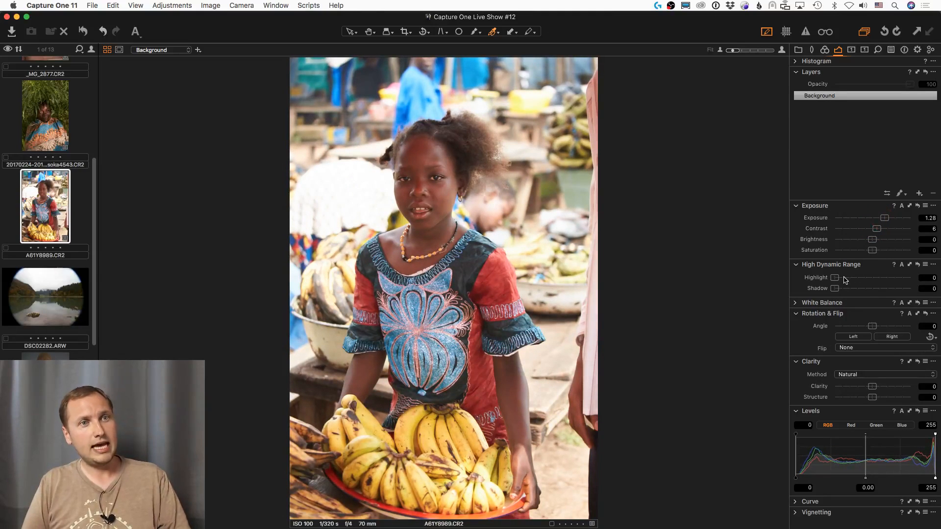
pyautogui.moveTo(844, 278); pyautogui.dragTo(937, 287)
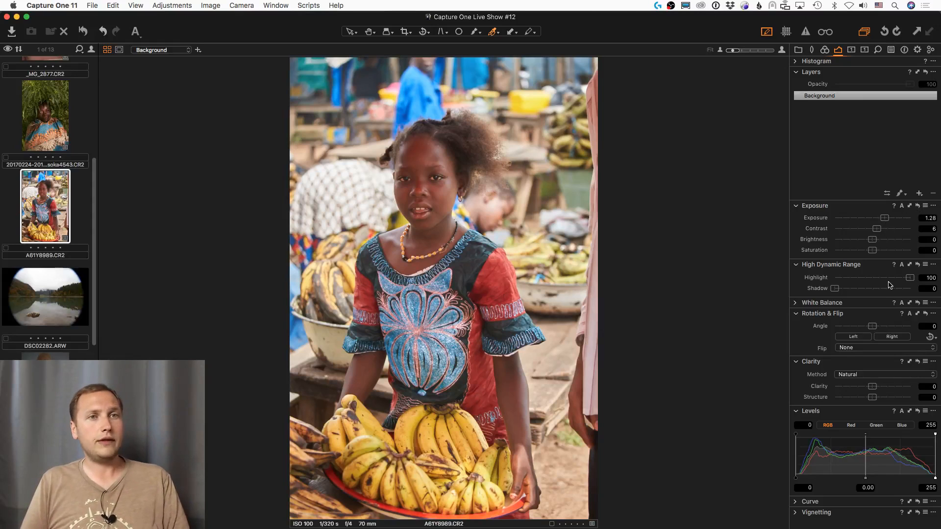
pyautogui.moveTo(878, 229); pyautogui.dragTo(880, 229)
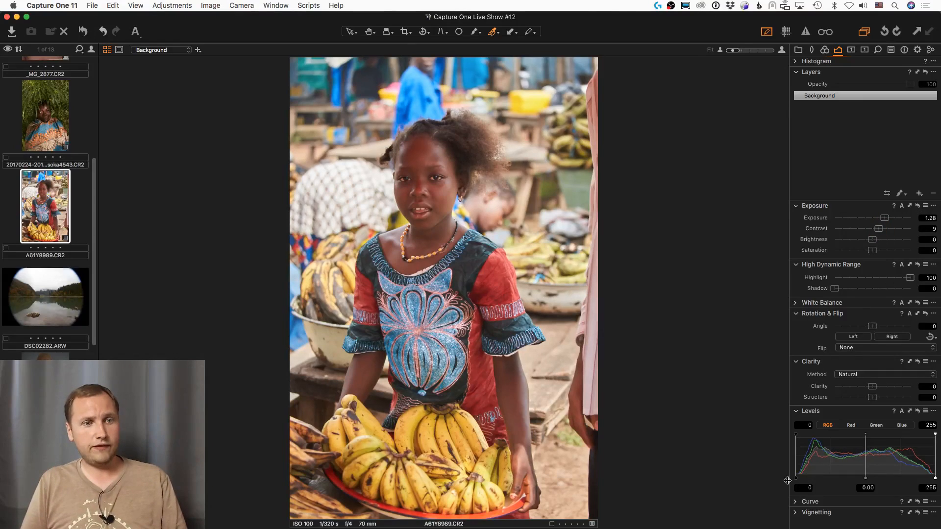
pyautogui.moveTo(796, 479); pyautogui.dragTo(797, 477)
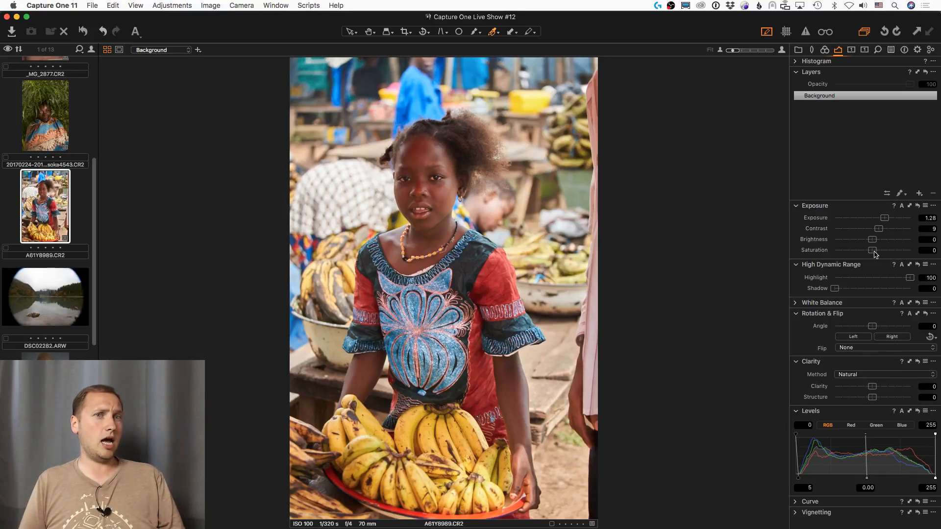
# Lower the red range's Saturation to -15 in the Basic Color Editor and compare the photo with its unadjusted version
pyautogui.click(826, 50)
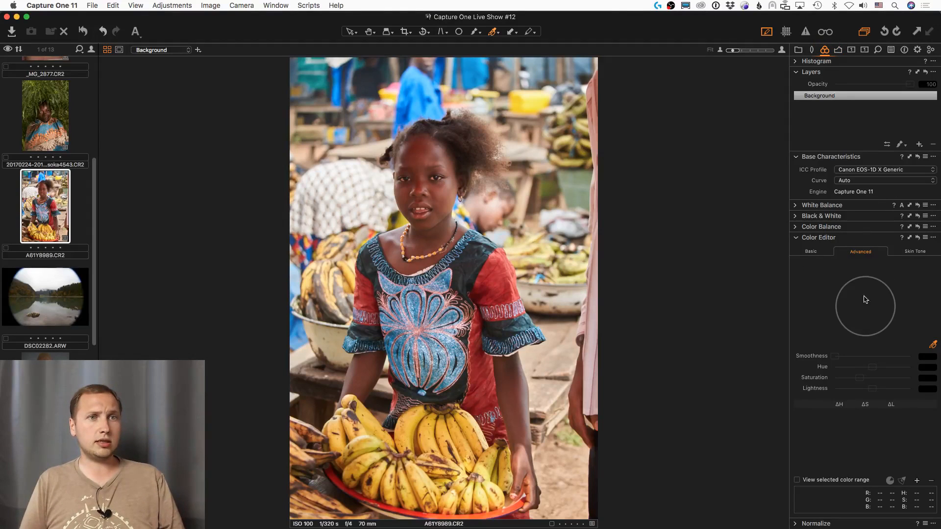
pyautogui.click(827, 253)
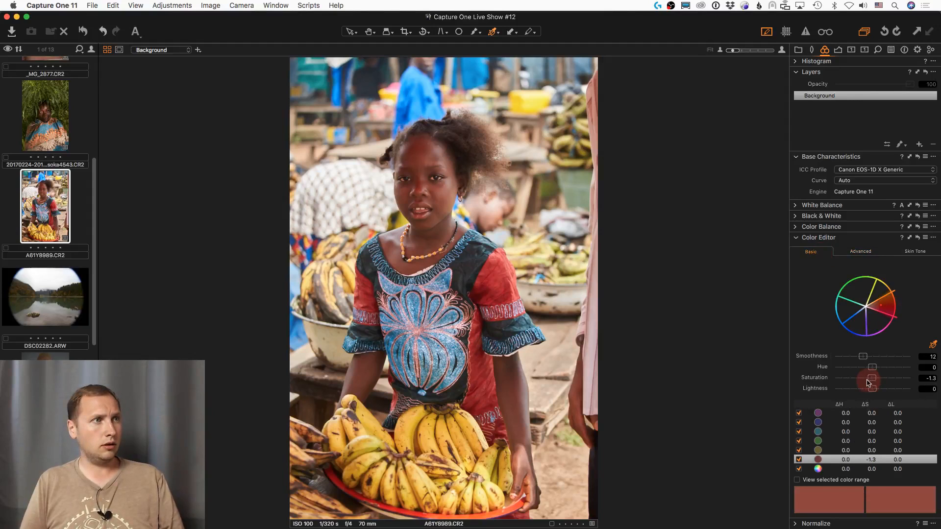
pyautogui.moveTo(873, 383); pyautogui.dragTo(867, 382)
pyautogui.click(797, 480)
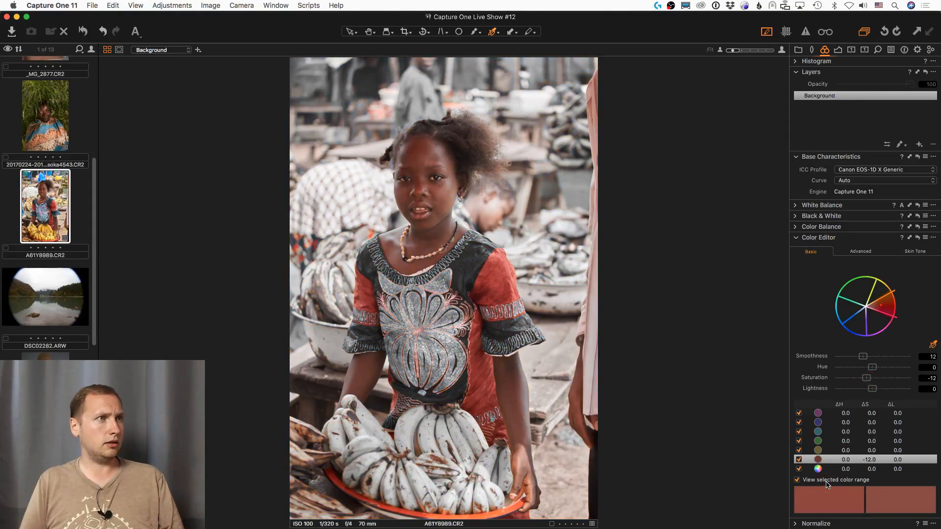
pyautogui.click(827, 482)
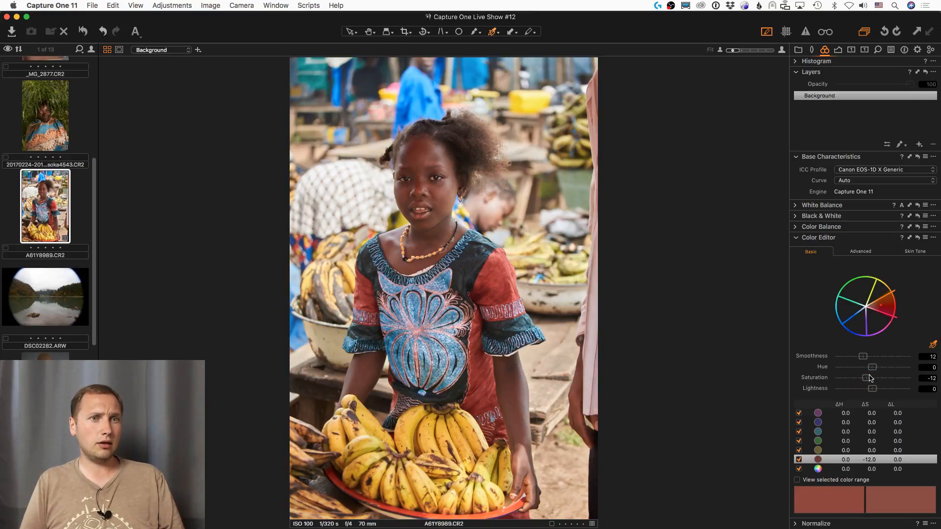
pyautogui.moveTo(871, 378); pyautogui.dragTo(864, 382)
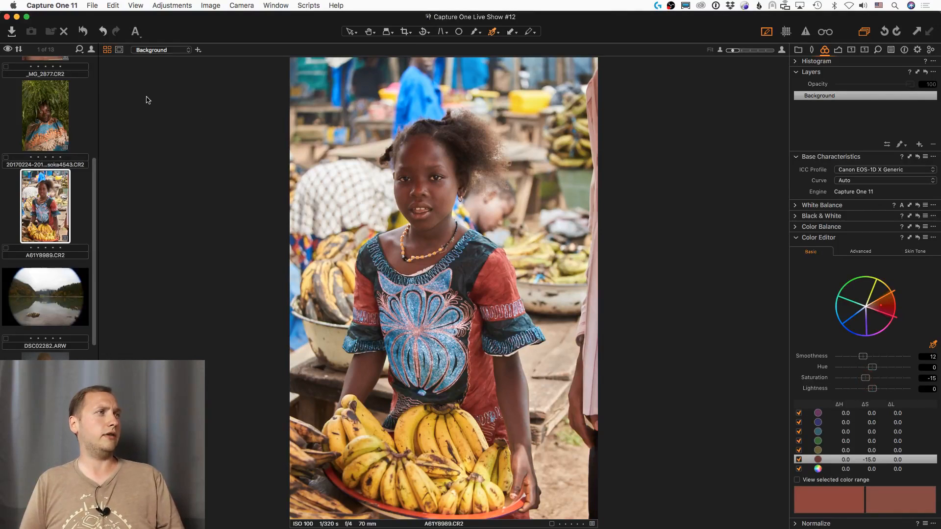
pyautogui.click(83, 31)
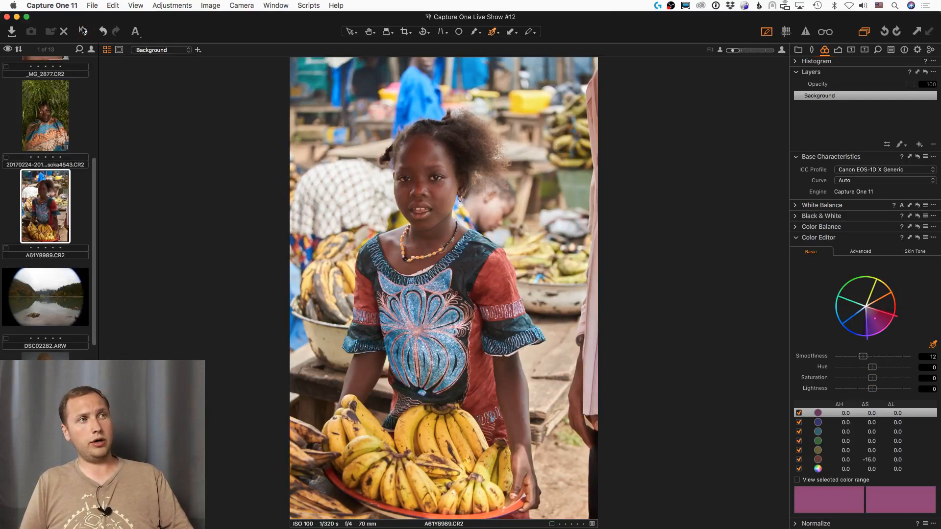
pyautogui.click(83, 30)
pyautogui.click(82, 31)
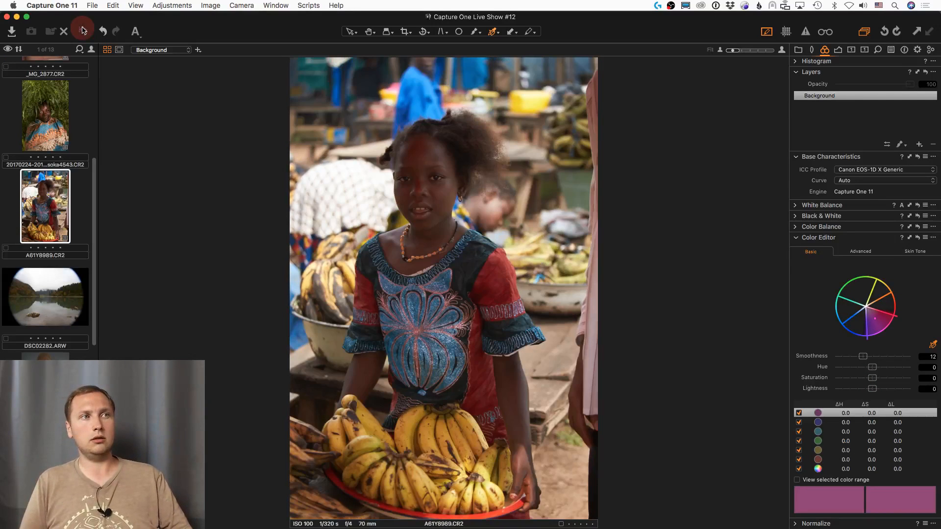
# Set the RGB Levels shadow input to 7, midtone to 0.04 and highlight input to 251
pyautogui.click(837, 50)
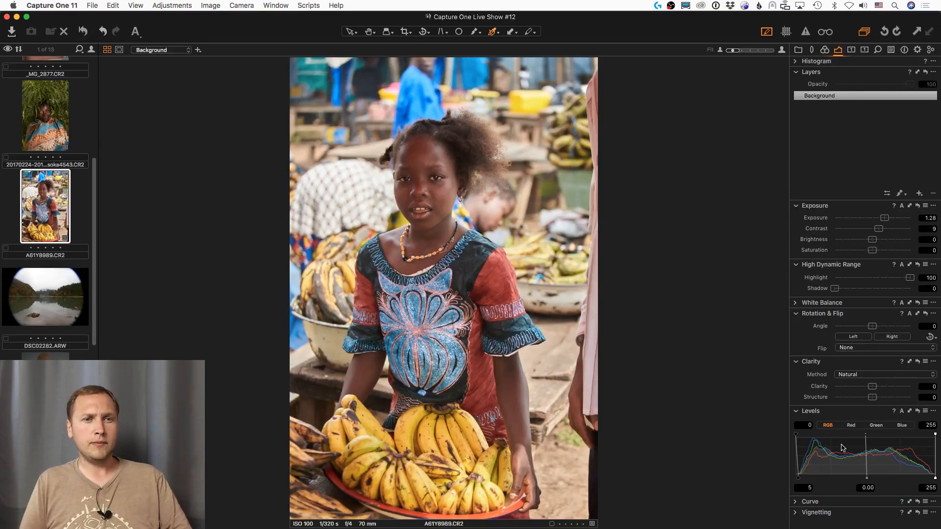
pyautogui.moveTo(799, 478); pyautogui.dragTo(808, 479)
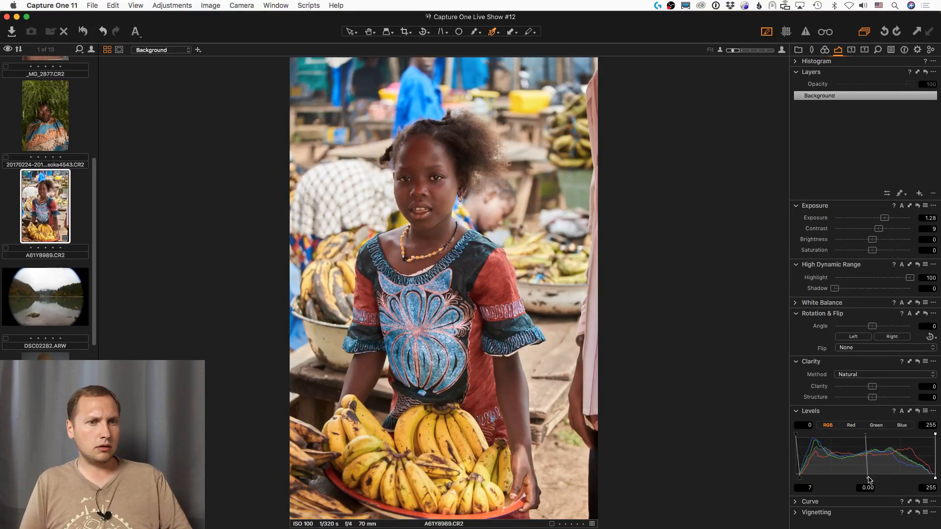
pyautogui.moveTo(868, 478); pyautogui.dragTo(866, 479)
pyautogui.moveTo(935, 479); pyautogui.dragTo(934, 481)
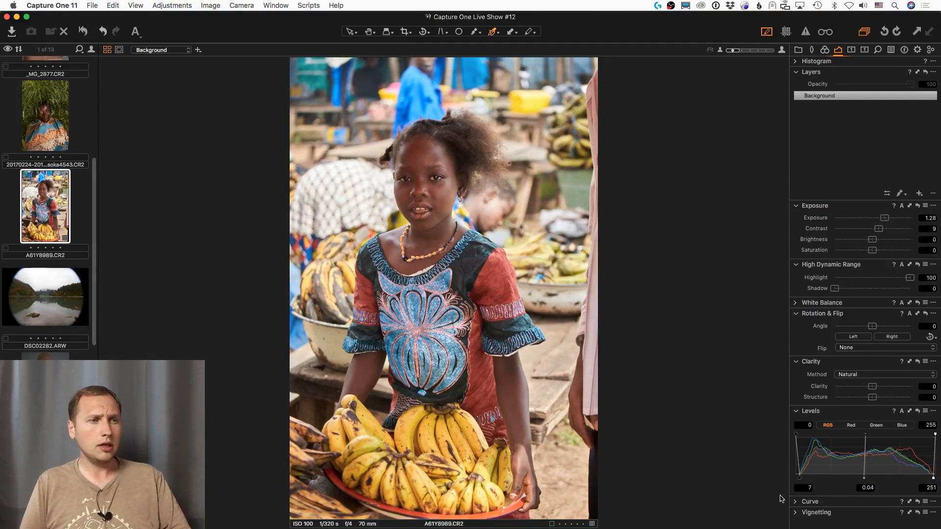
# Add a shadow point and a midtone point at input 119, output 114 to the Luma curve
pyautogui.click(804, 502)
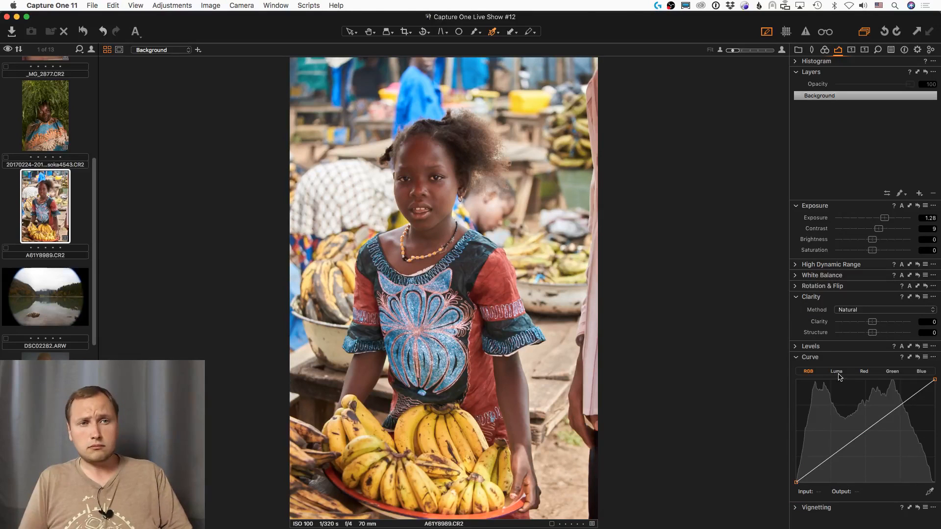
pyautogui.moveTo(829, 458); pyautogui.dragTo(829, 463)
pyautogui.click(862, 437)
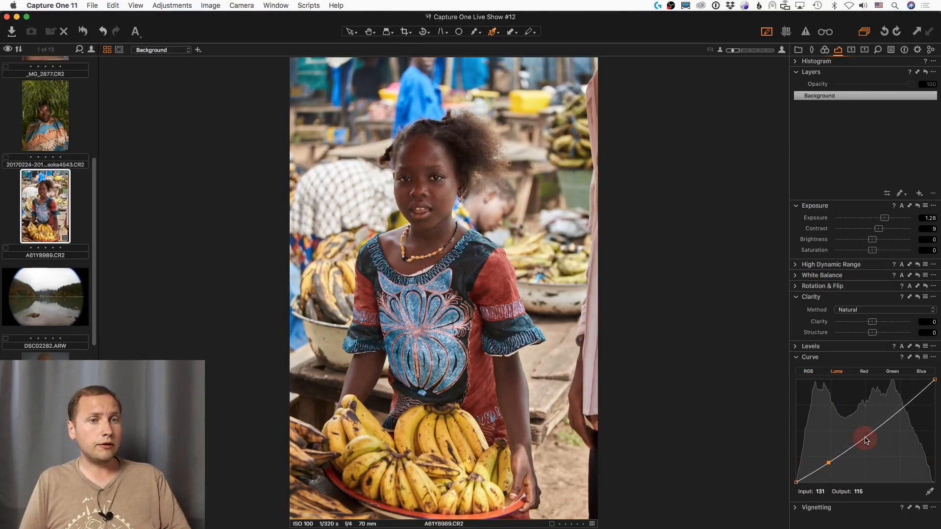
pyautogui.moveTo(829, 463); pyautogui.dragTo(860, 437)
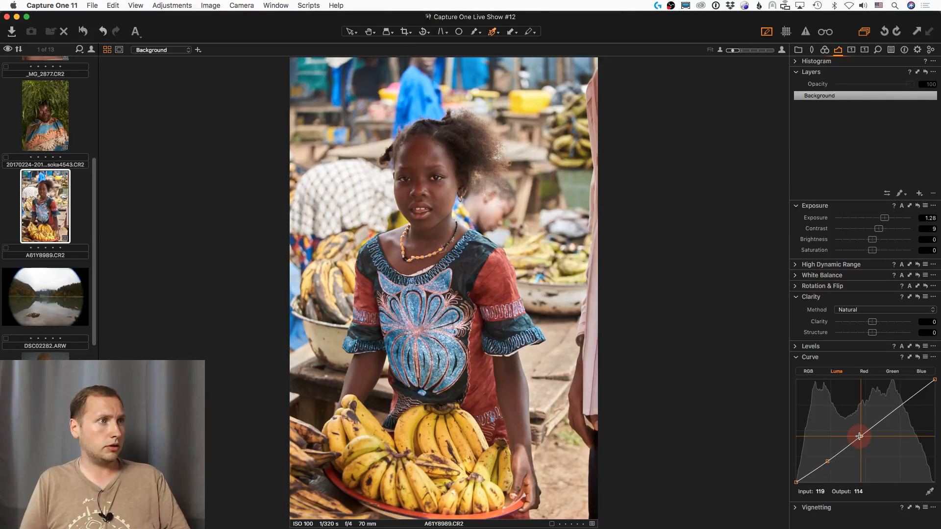
# Compare the edited photo with its unadjusted version and reset all adjustments on A61Y8989.CR2
pyautogui.keyDown('alt'); pyautogui.click(84, 32); pyautogui.keyUp('alt')
pyautogui.keyDown('alt'); pyautogui.click(86, 32); pyautogui.keyUp('alt')
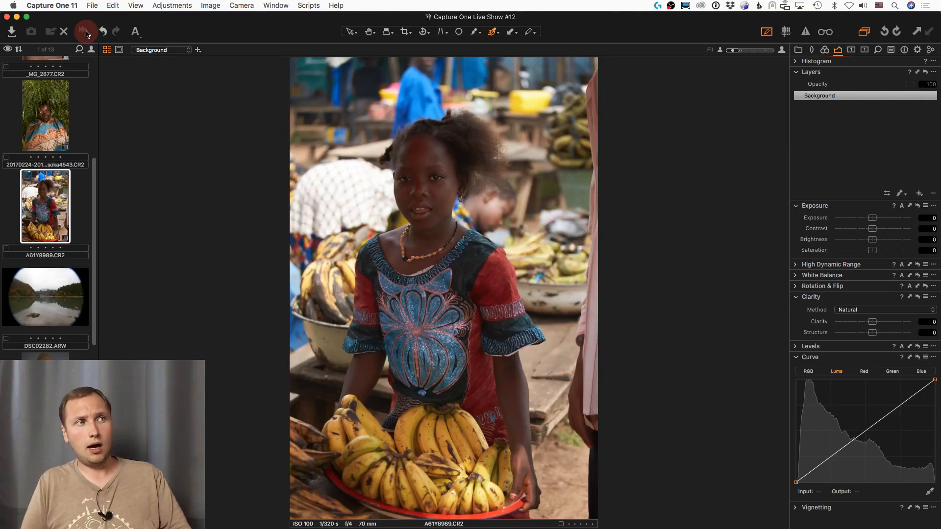
pyautogui.keyDown('alt'); pyautogui.click(86, 32); pyautogui.keyUp('alt')
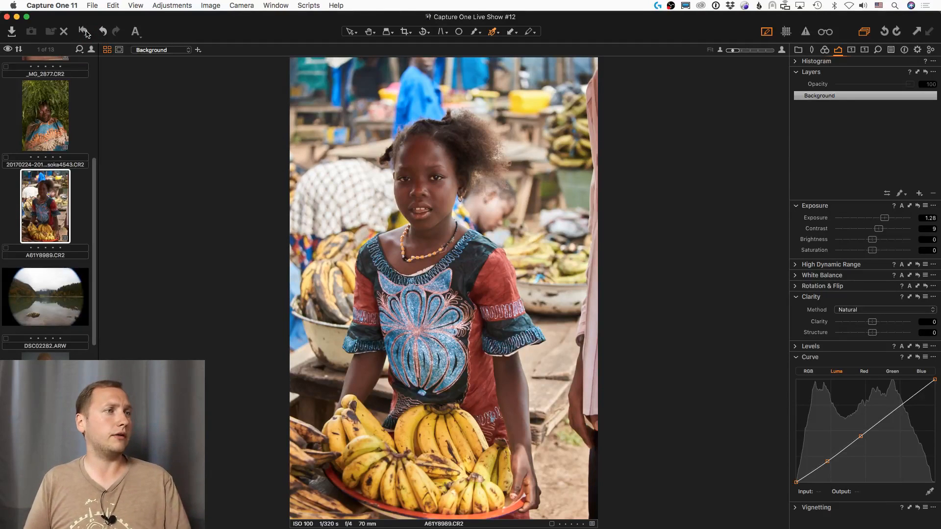
pyautogui.press('super+r')
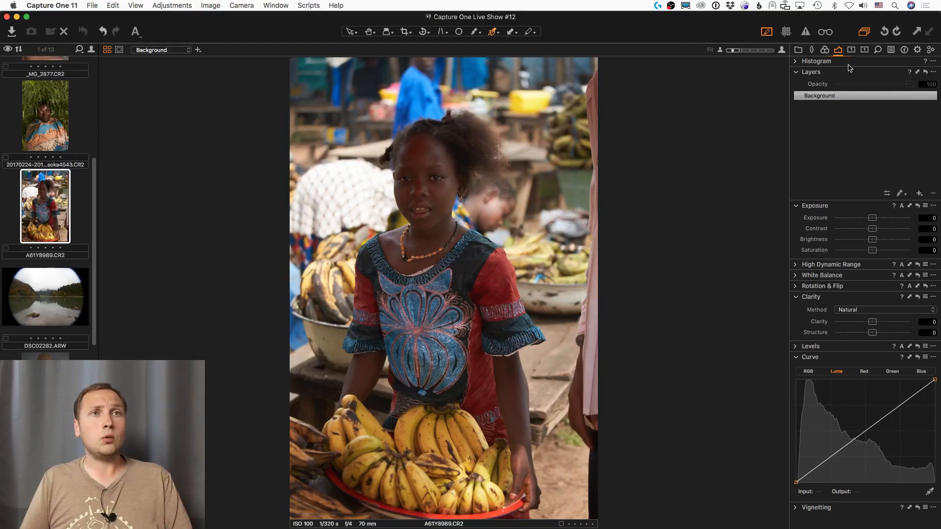
# Set the photo's Exposure to 0.41, Contrast to 6 and Highlight recovery to 44
pyautogui.click(795, 265)
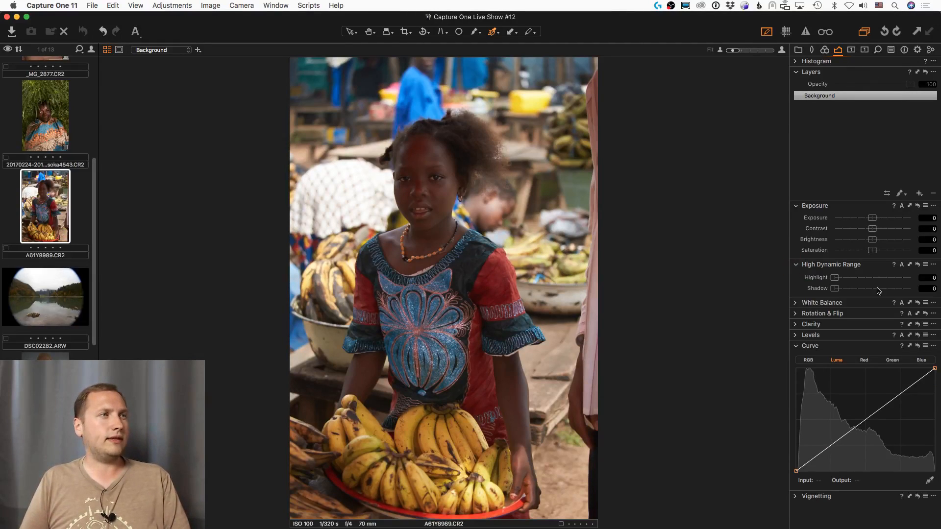
pyautogui.moveTo(864, 281)
pyautogui.mouseDown()
pyautogui.moveTo(853, 280)
pyautogui.moveTo(862, 280)
pyautogui.mouseUp()
pyautogui.moveTo(873, 230); pyautogui.dragTo(876, 230)
pyautogui.moveTo(871, 220); pyautogui.dragTo(878, 229)
pyautogui.moveTo(860, 278); pyautogui.dragTo(869, 280)
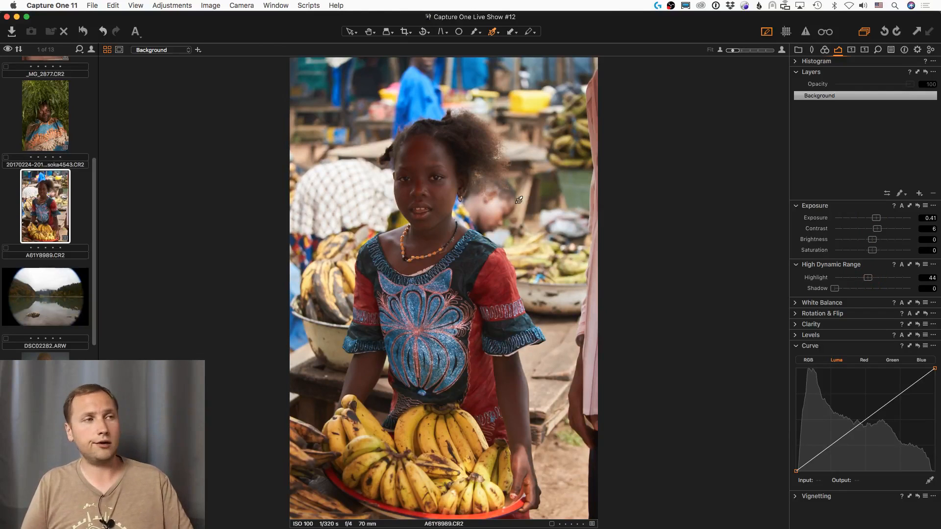
pyautogui.press('b')
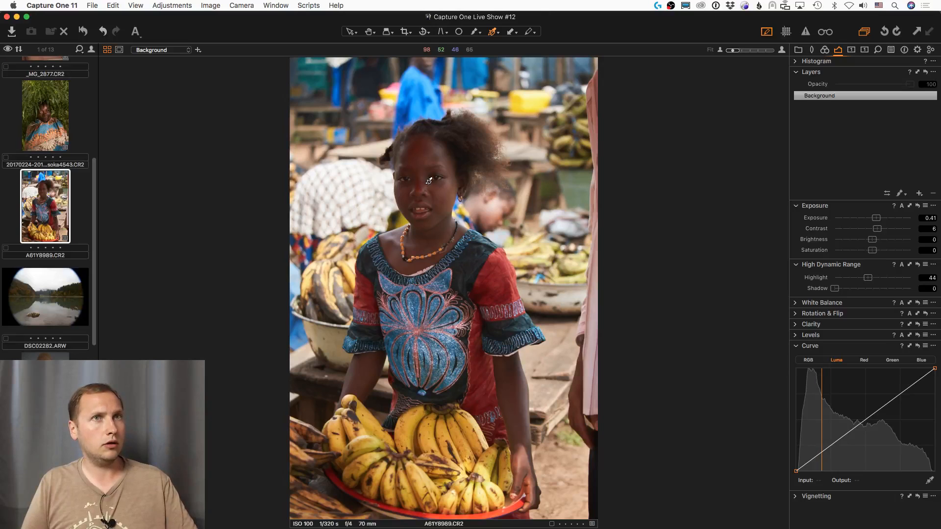
# Undo the last Highlight recovery change on the photo and choose the Pan tool
pyautogui.press('b')
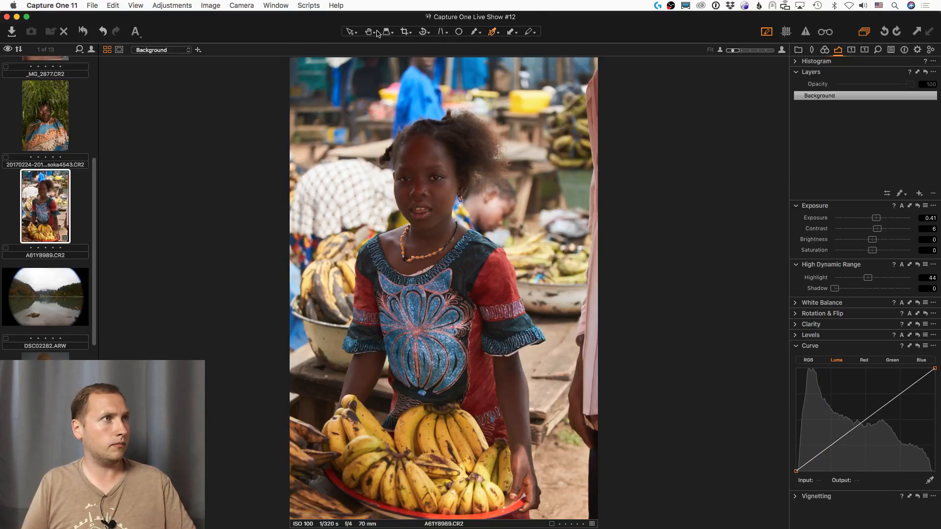
pyautogui.hotkey('ctrl', 'space')
pyautogui.press('b')
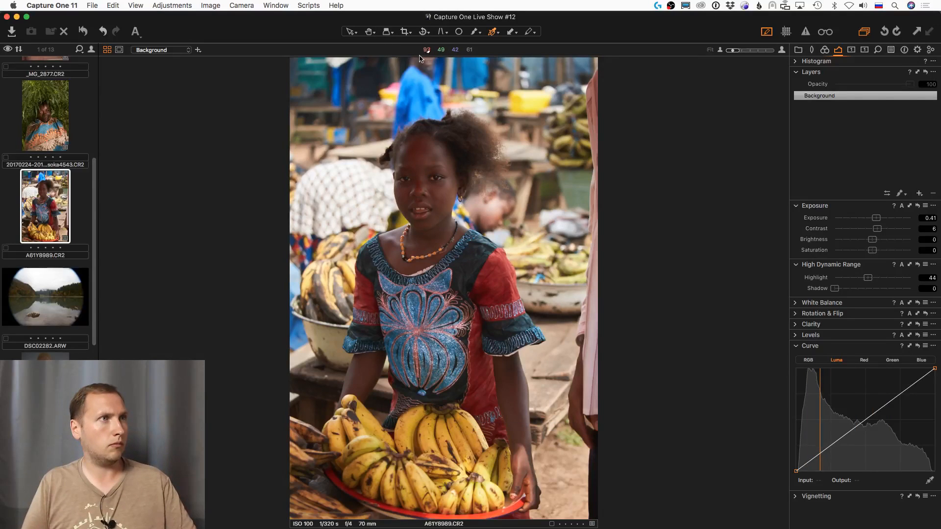
pyautogui.press('super+r')
pyautogui.click(368, 33)
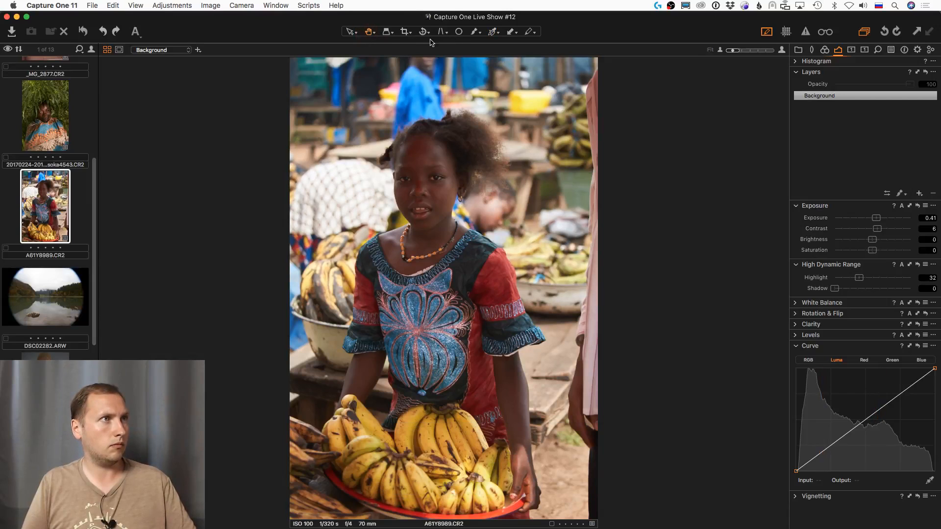
# Brush a mask over the girl's face and neck on a new adjustment layer and show the mask
pyautogui.press('b')
pyautogui.hotkey('ctrl', 'space')
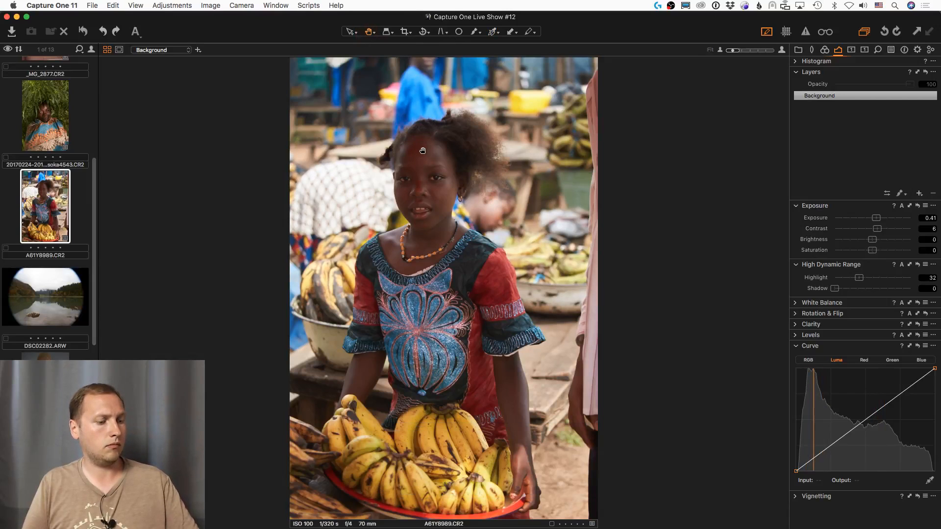
pyautogui.press('b')
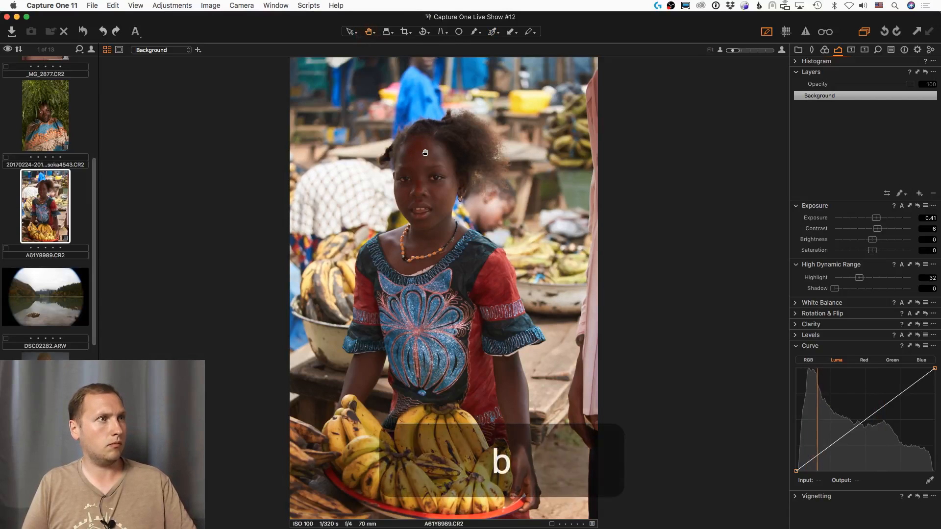
pyautogui.click(474, 32)
pyautogui.moveTo(416, 180)
pyautogui.mouseDown()
pyautogui.moveTo(432, 200)
pyautogui.moveTo(427, 179)
pyautogui.moveTo(407, 263)
pyautogui.moveTo(402, 253)
pyautogui.moveTo(433, 244)
pyautogui.moveTo(418, 231)
pyautogui.mouseUp()
pyautogui.press('m')
pyautogui.rightClick(372, 211)
# Erase the mask spill around the girl's face and neck with a smaller brush size, returning to the mask brush for touch-ups
pyautogui.press('e')
pyautogui.moveTo(361, 209)
pyautogui.mouseDown()
pyautogui.moveTo(363, 221)
pyautogui.moveTo(360, 155)
pyautogui.moveTo(359, 171)
pyautogui.mouseUp()
pyautogui.moveTo(357, 291)
pyautogui.mouseDown()
pyautogui.moveTo(443, 326)
pyautogui.moveTo(507, 285)
pyautogui.moveTo(513, 255)
pyautogui.moveTo(462, 308)
pyautogui.moveTo(381, 322)
pyautogui.mouseUp()
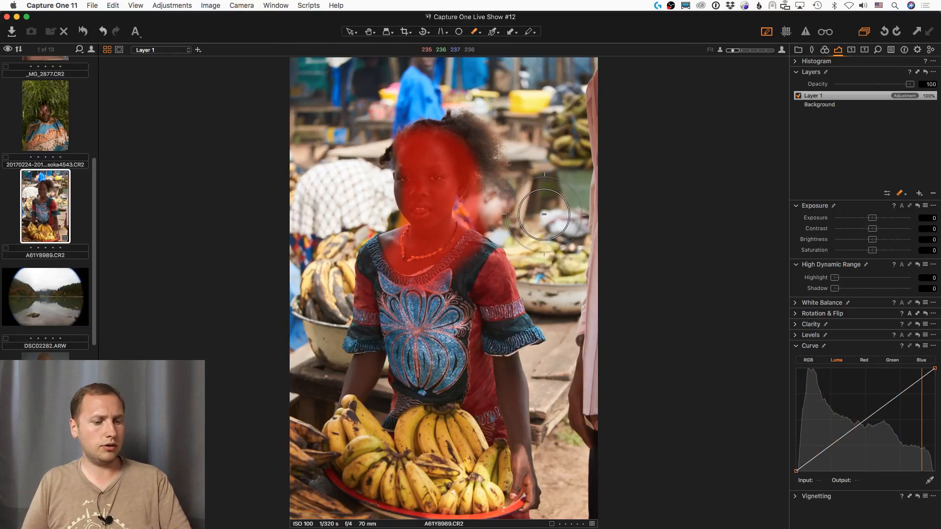
pyautogui.press('[')
pyautogui.press('[')
pyautogui.press('[')
pyautogui.press('[')
pyautogui.press('[')
pyautogui.press('[')
pyautogui.press('[')
pyautogui.press('[')
pyautogui.press('[')
pyautogui.press('[')
pyautogui.press('[')
pyautogui.press('[')
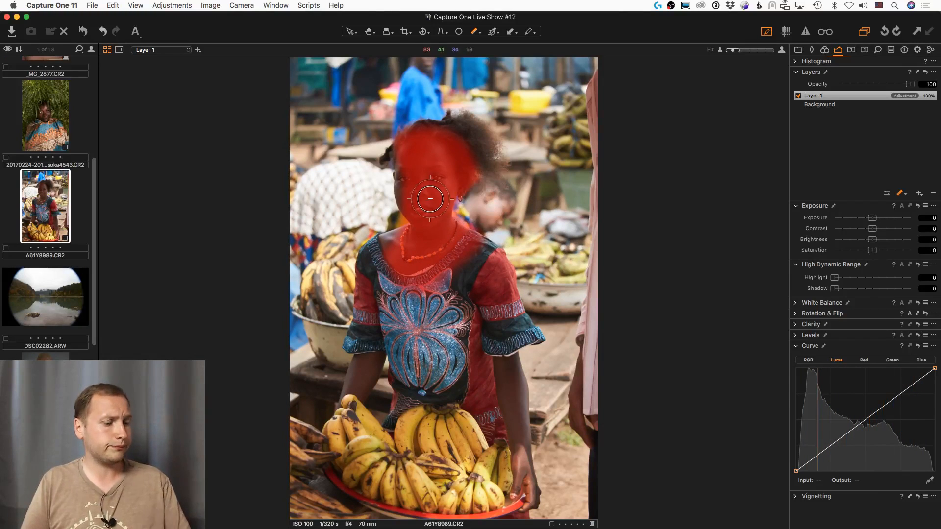
pyautogui.press('b')
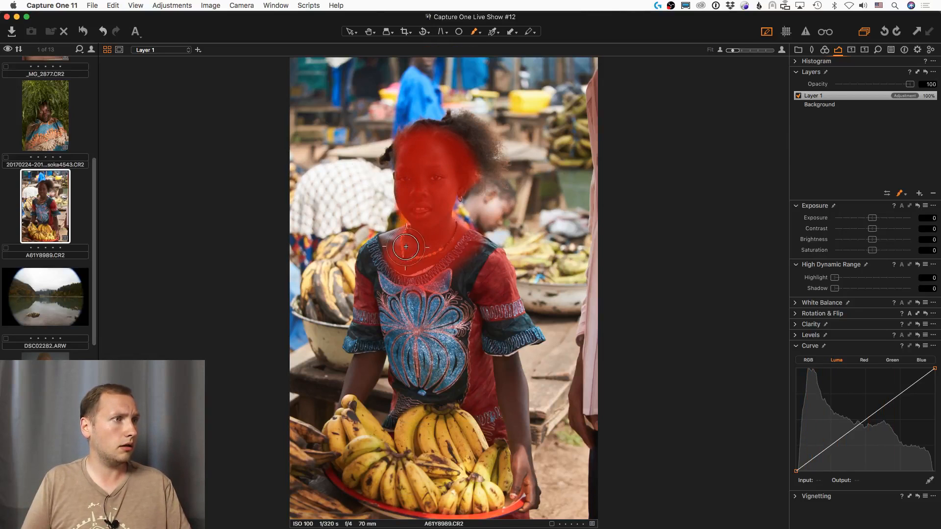
# Refine the Layer 1 mask with a radius of 300
pyautogui.rightClick(842, 97)
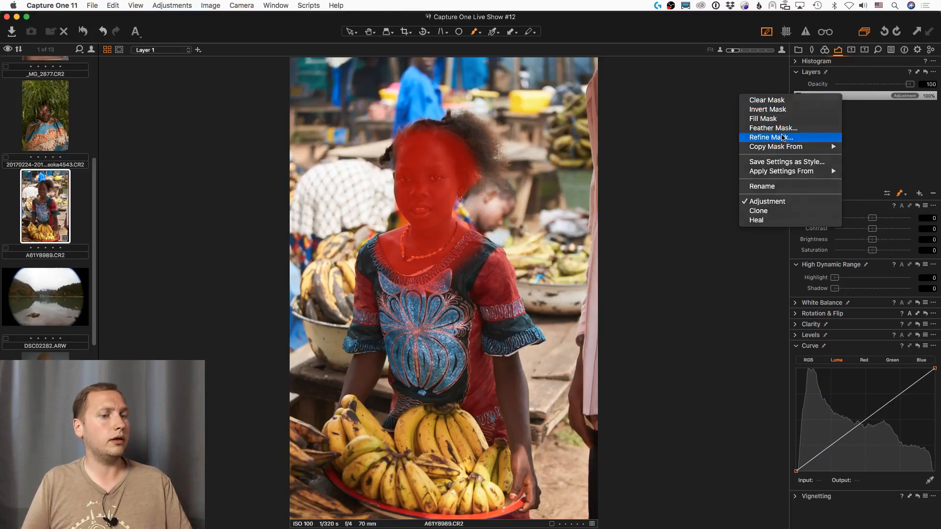
pyautogui.click(783, 137)
pyautogui.moveTo(509, 135); pyautogui.dragTo(705, 74)
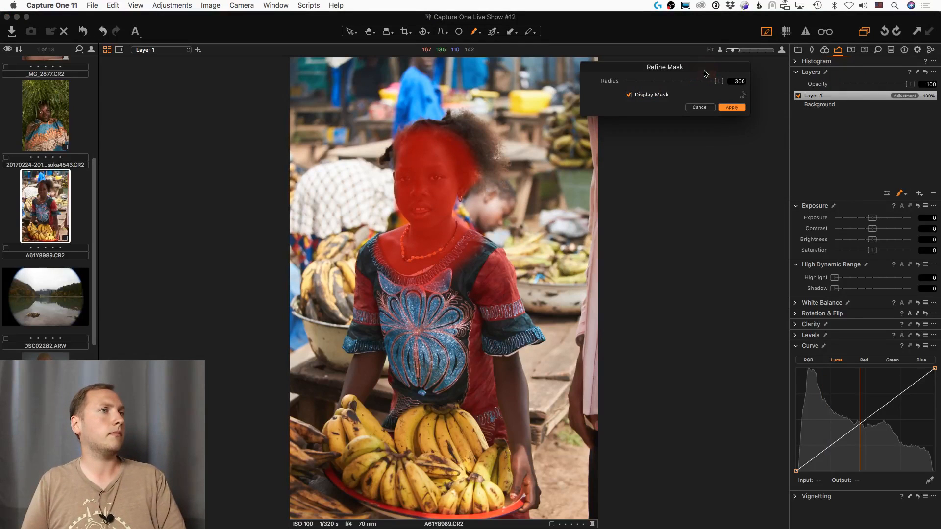
pyautogui.click(732, 107)
pyautogui.rightClick(841, 100)
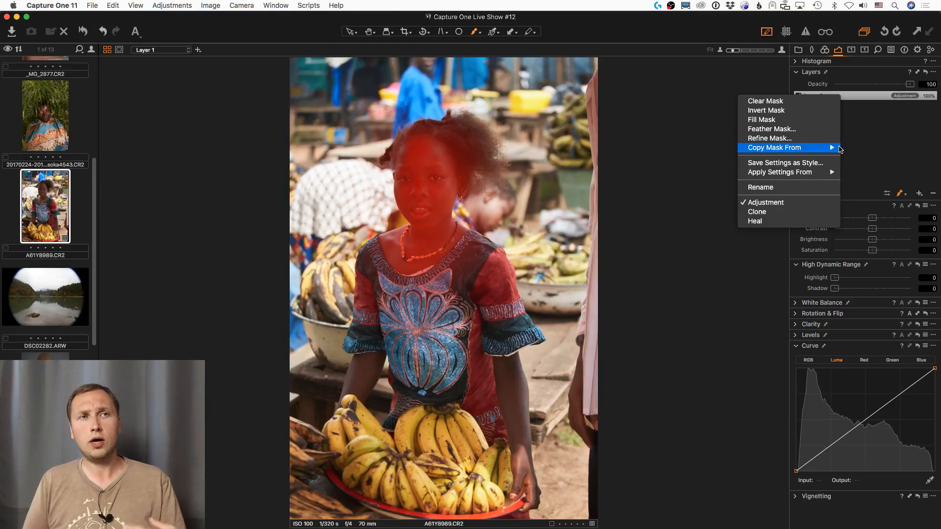
pyautogui.moveTo(836, 148)
pyautogui.click(877, 120)
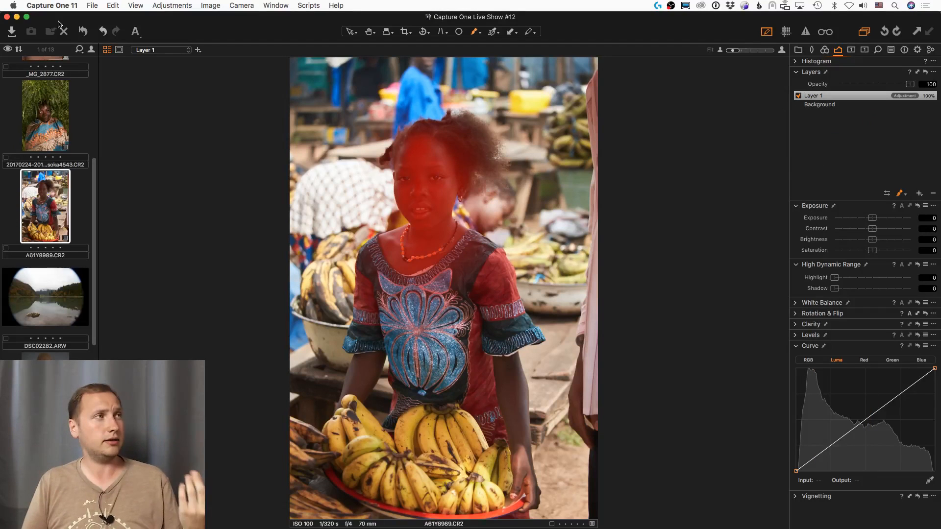
# Look up the Refine Mask command among the layer commands in the keyboard shortcut editor and check its assigned shortcut
pyautogui.click(60, 5)
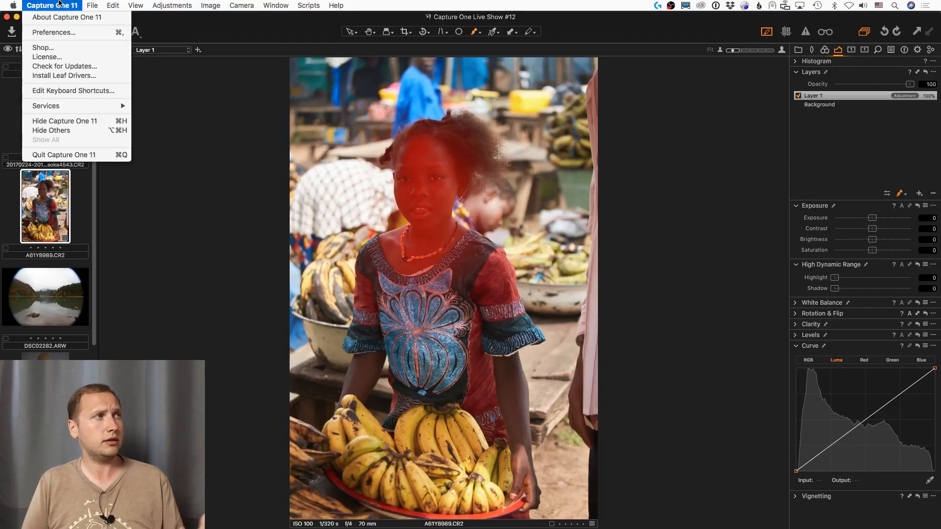
pyautogui.click(58, 90)
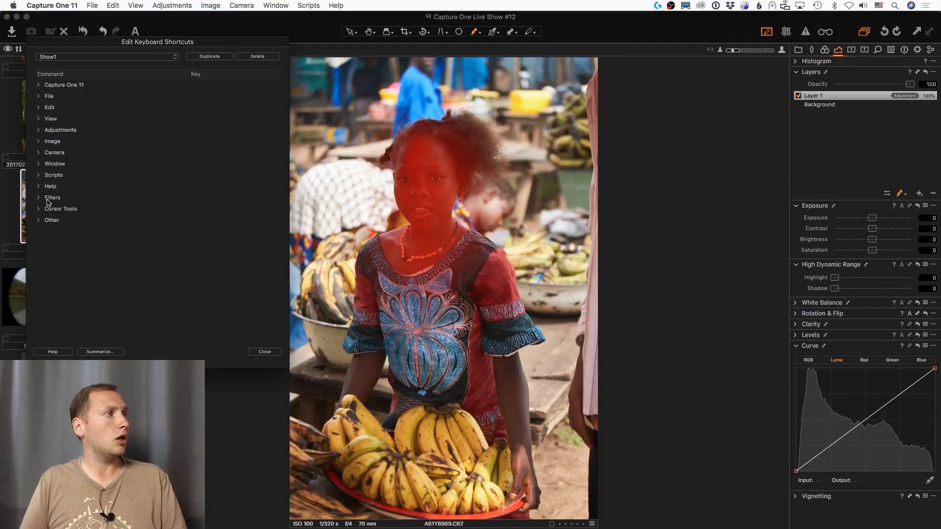
pyautogui.click(39, 221)
pyautogui.scroll(-5, 42, 224)
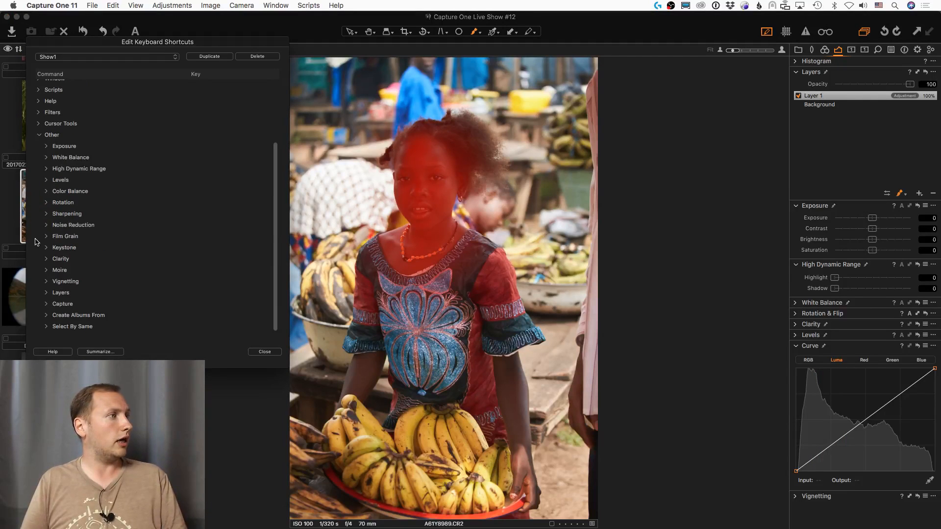
pyautogui.click(46, 293)
pyautogui.scroll(-10, 68, 262)
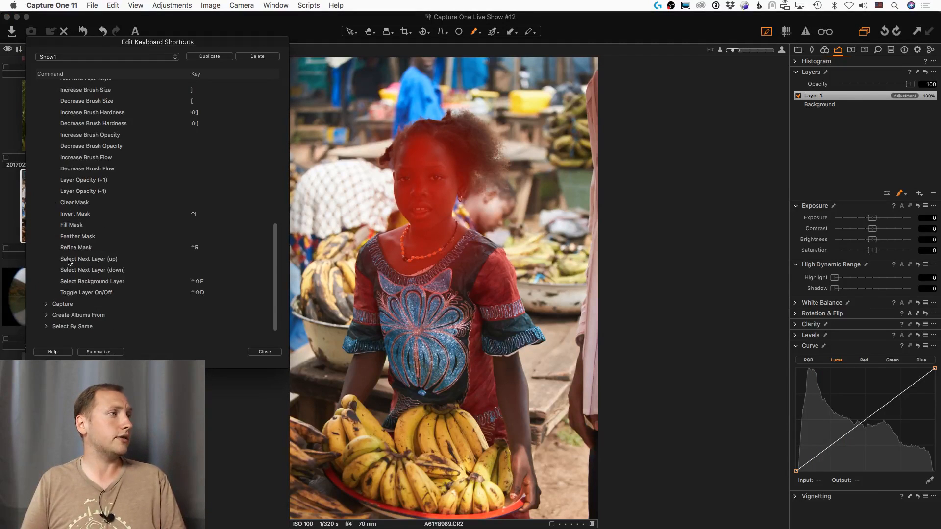
pyautogui.scroll(1, 66, 192)
pyautogui.scroll(1, 86, 256)
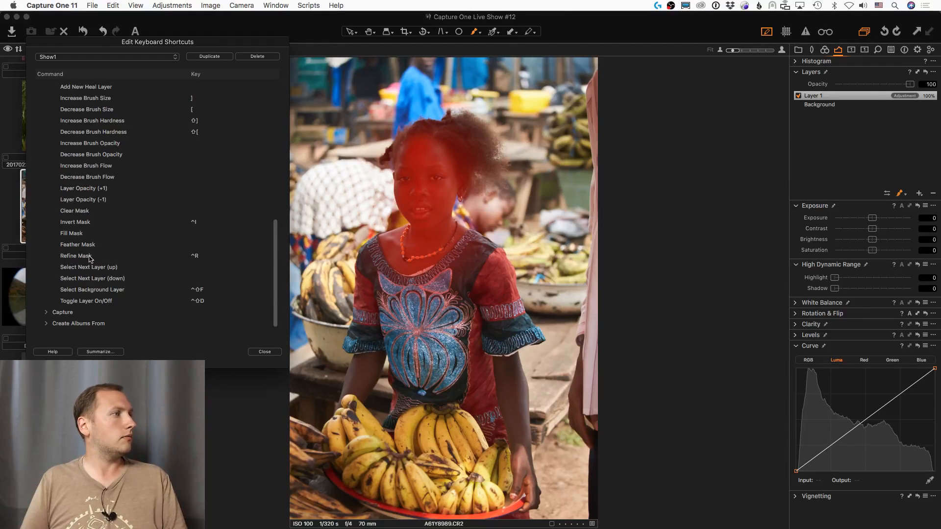
pyautogui.click(175, 257)
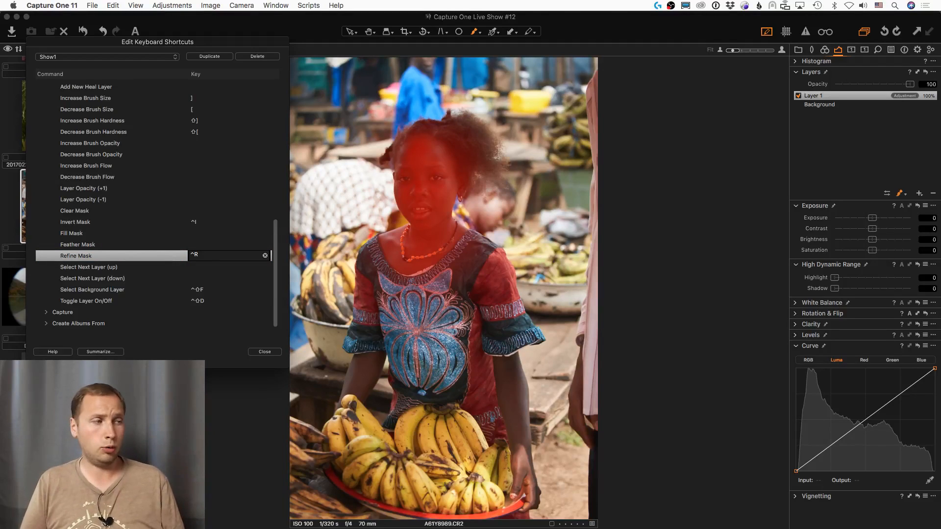
pyautogui.click(267, 352)
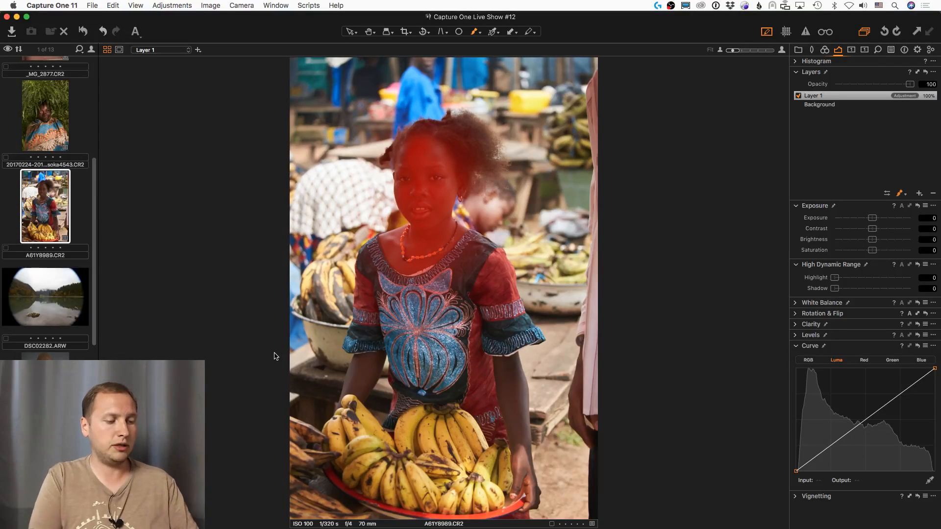
pyautogui.hotkey('ctrl', 'r')
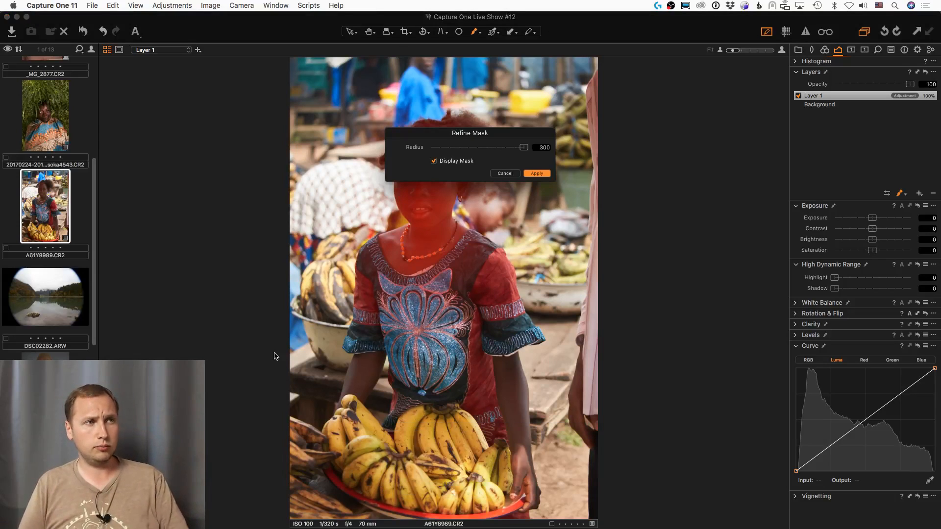
pyautogui.moveTo(515, 138); pyautogui.dragTo(713, 118)
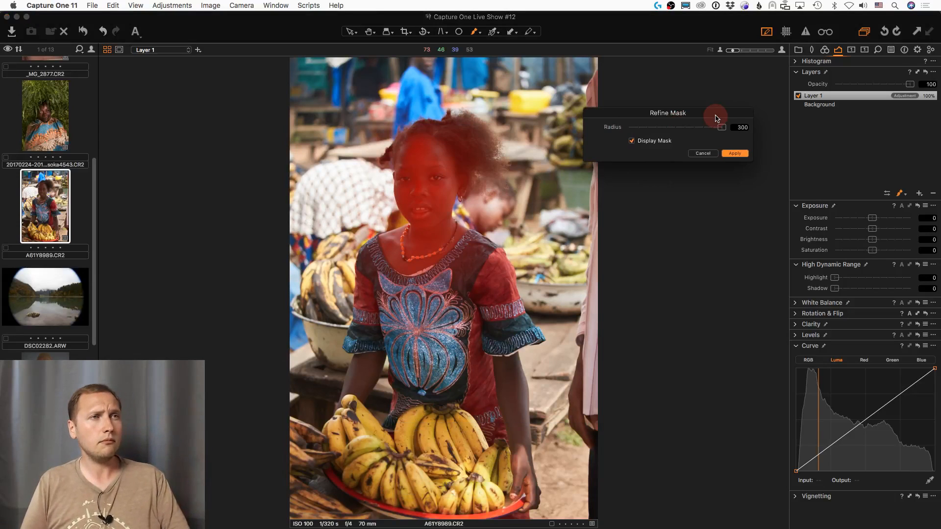
pyautogui.click(702, 154)
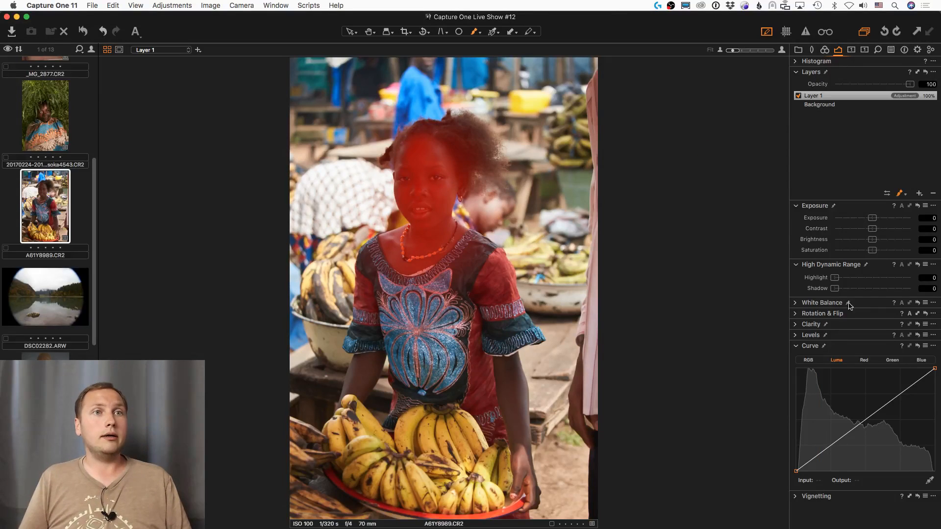
# Hide the mask and set Layer 1's Exposure to 0.95, Contrast to 8 and RGB Levels shadow input to 2
pyautogui.press('m')
pyautogui.click(872, 220)
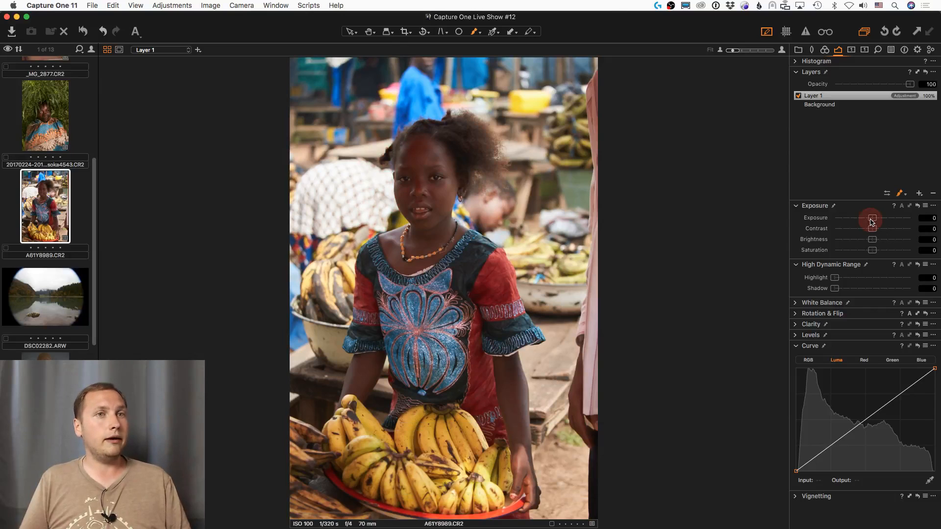
pyautogui.moveTo(872, 222)
pyautogui.mouseDown()
pyautogui.moveTo(888, 231)
pyautogui.moveTo(878, 229)
pyautogui.moveTo(882, 221)
pyautogui.mouseUp()
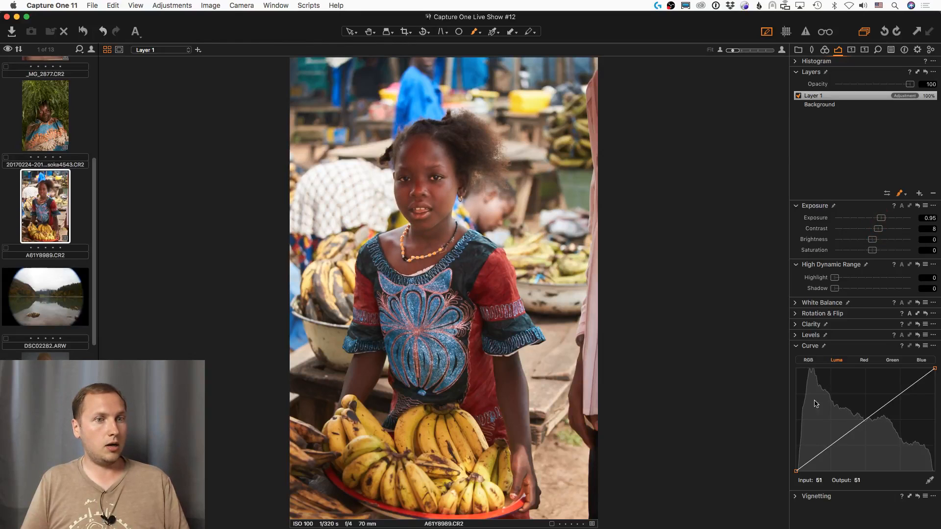
pyautogui.click(796, 335)
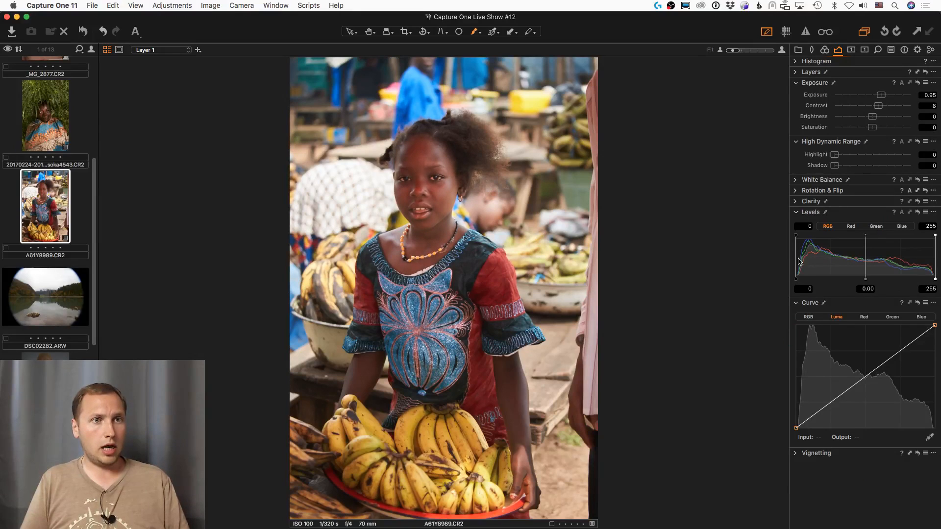
pyautogui.moveTo(799, 262); pyautogui.dragTo(797, 273)
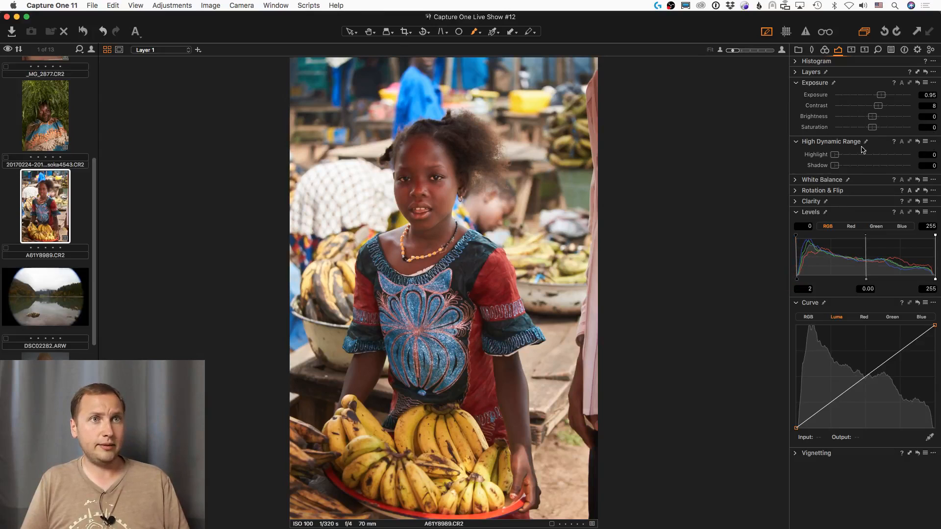
# Sample the forehead skin color in the advanced Color Editor and set its Saturation to -11.2 on Layer 1
pyautogui.click(825, 50)
pyautogui.click(933, 344)
pyautogui.click(424, 161)
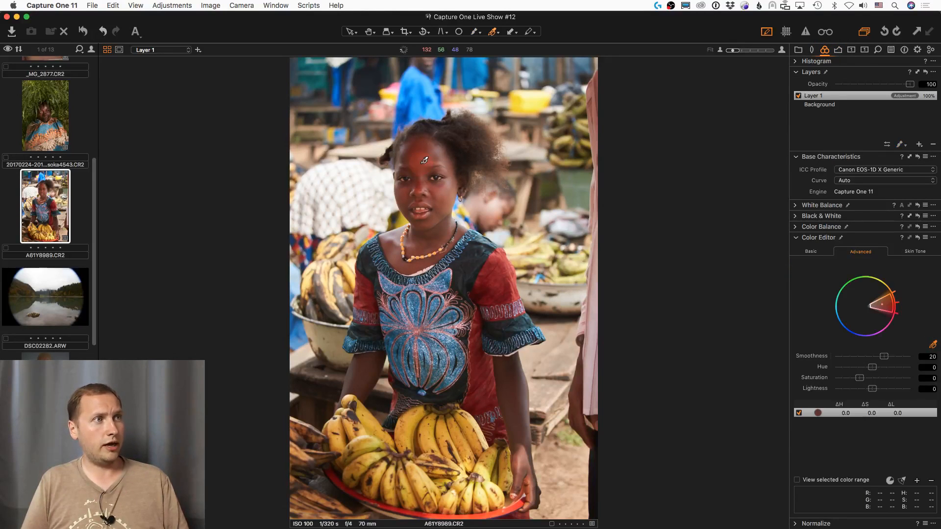
pyautogui.moveTo(862, 379); pyautogui.dragTo(859, 381)
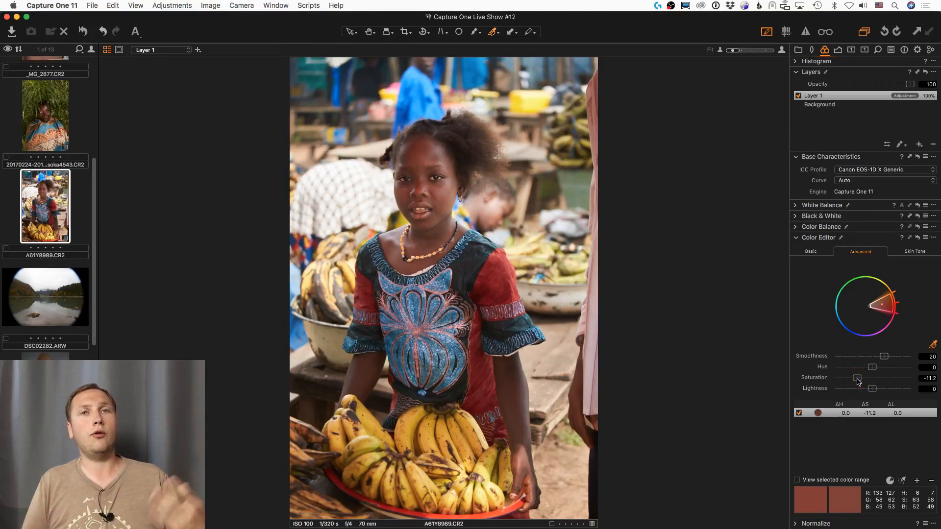
# Compare the photo with and without its adjustments several times
pyautogui.click(84, 33)
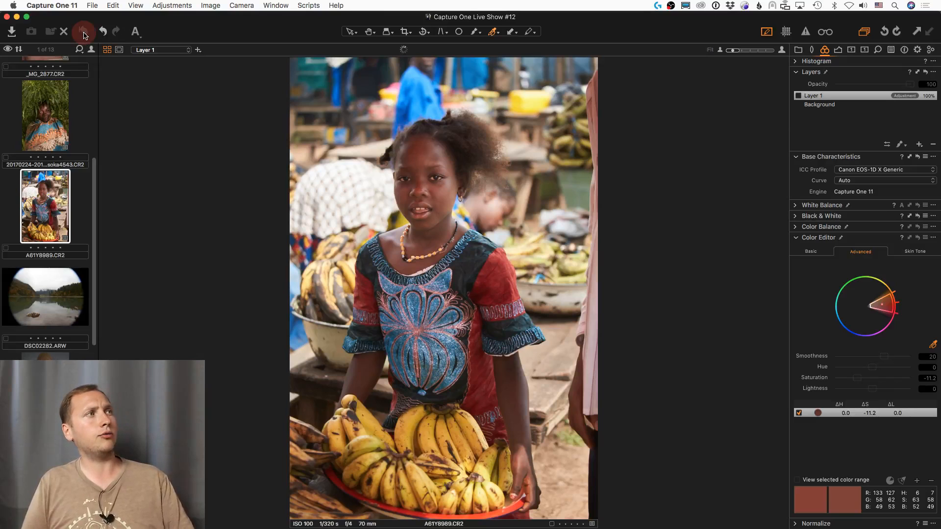
pyautogui.keyDown('alt'); pyautogui.click(84, 34); pyautogui.keyUp('alt')
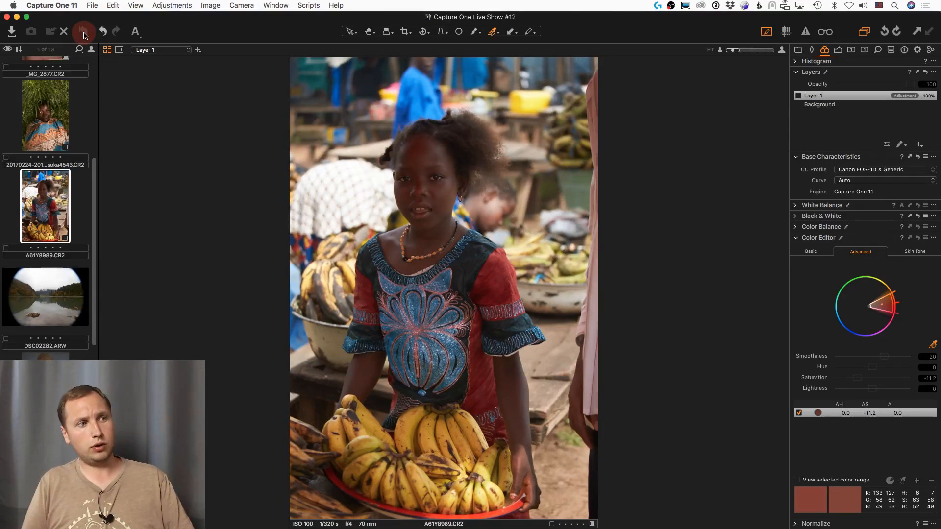
pyautogui.keyDown('alt'); pyautogui.click(84, 33); pyautogui.keyUp('alt')
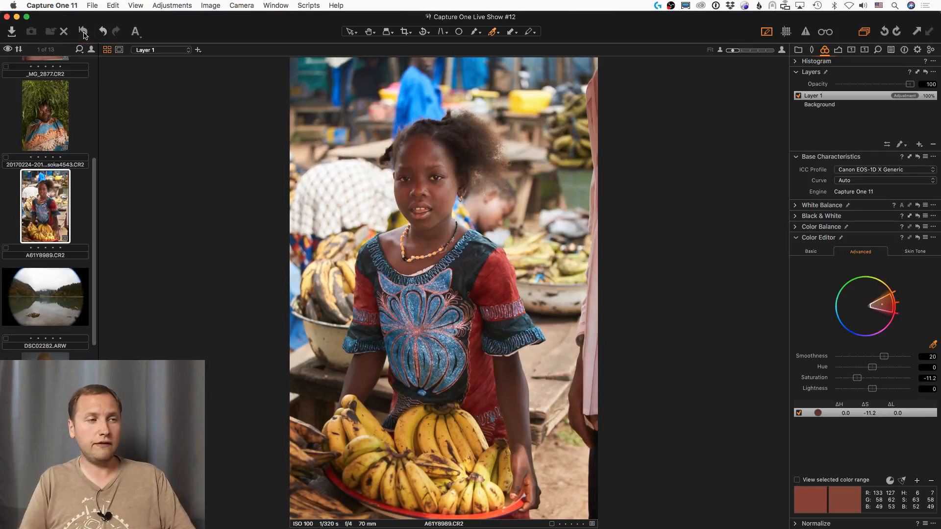
pyautogui.keyDown('alt'); pyautogui.click(84, 34); pyautogui.keyUp('alt')
pyautogui.click(84, 32)
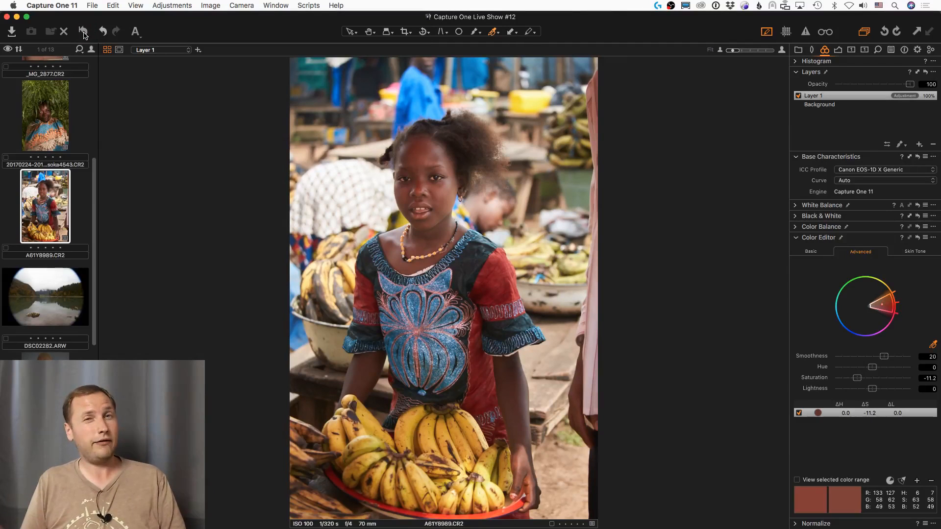
# Add a new adjustment layer, copy the mask from Layer 1 into it and show the mask
pyautogui.click(920, 144)
pyautogui.rightClick(872, 101)
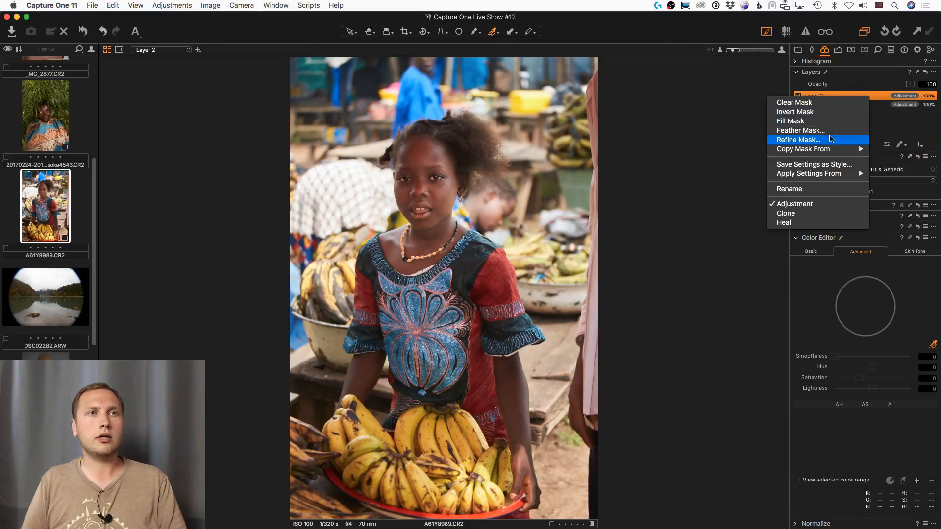
pyautogui.moveTo(828, 149)
pyautogui.click(904, 158)
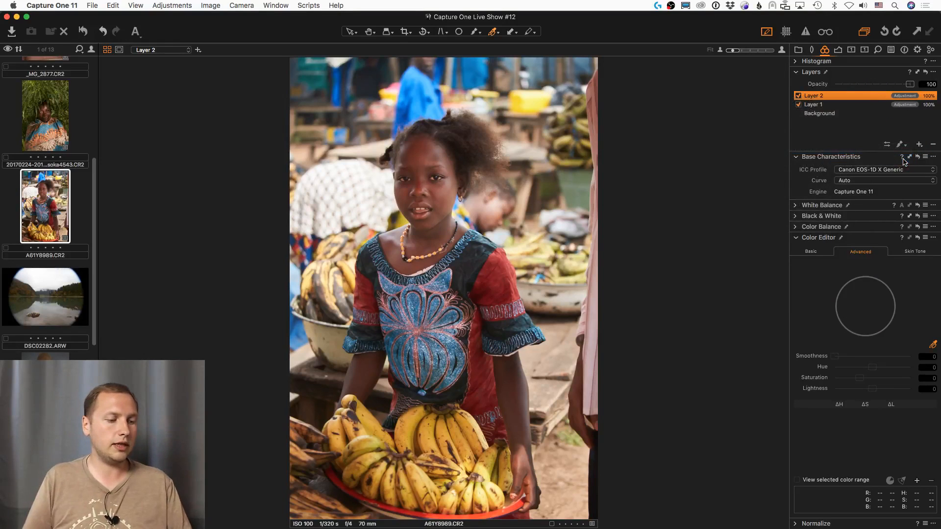
pyautogui.press('m')
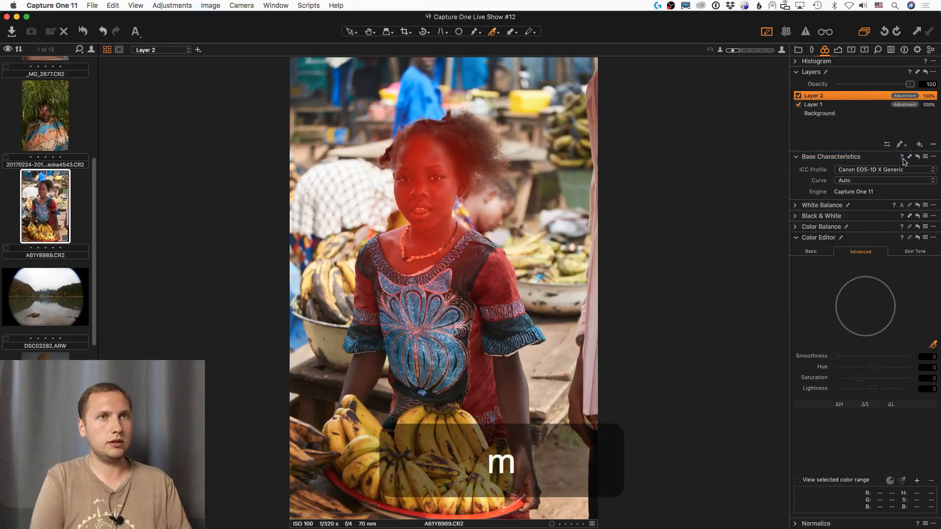
# Invert the mask of Layer 2 so it covers everything except the girl's skin, and hide the mask overlay
pyautogui.rightClick(862, 95)
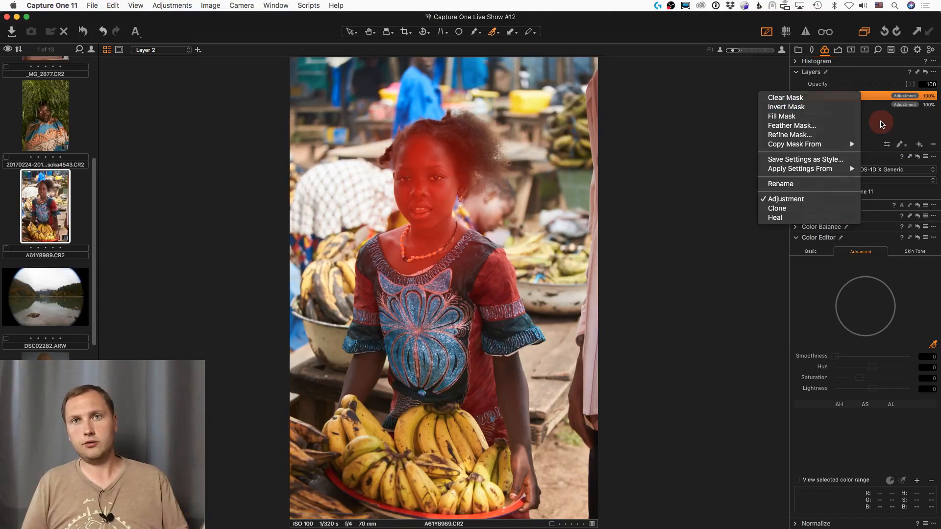
pyautogui.click(883, 124)
pyautogui.hotkey('ctrl', 'i')
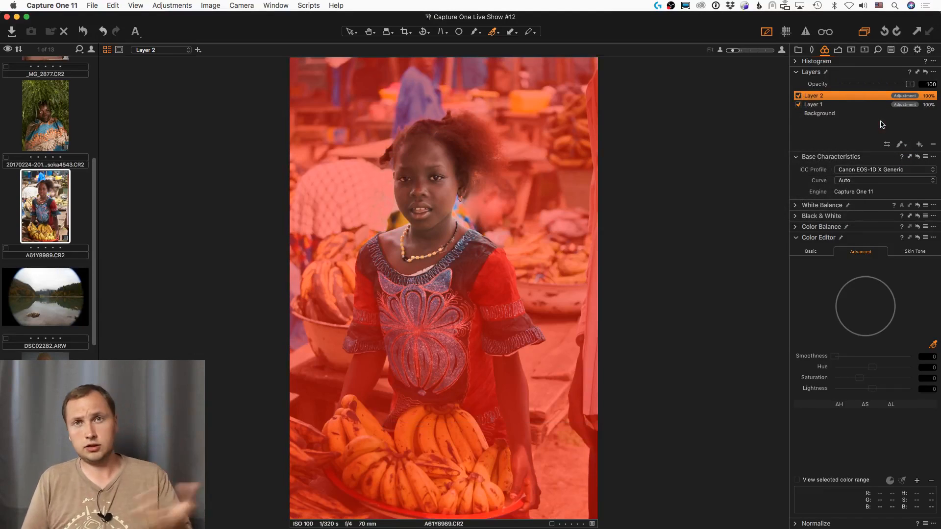
pyautogui.press('m')
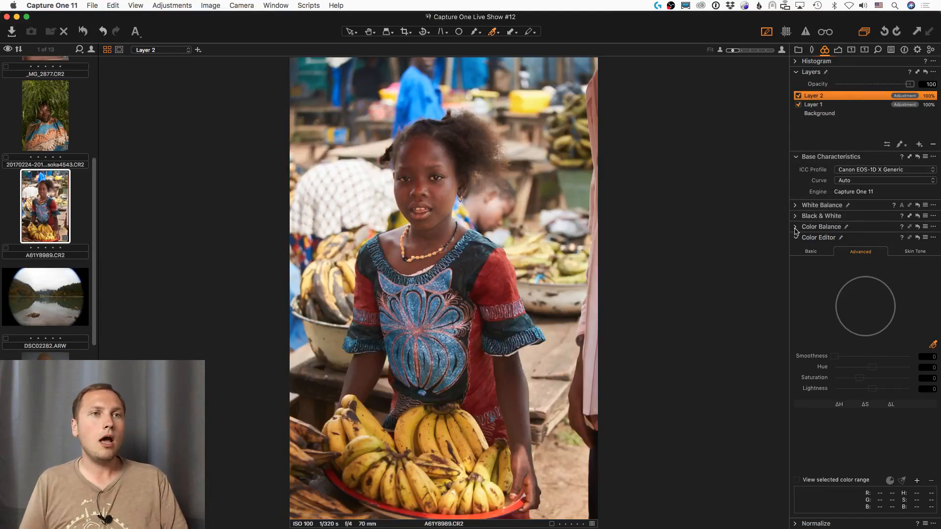
# Set Layer 2's Clarity to 53 using the Natural method
pyautogui.click(838, 49)
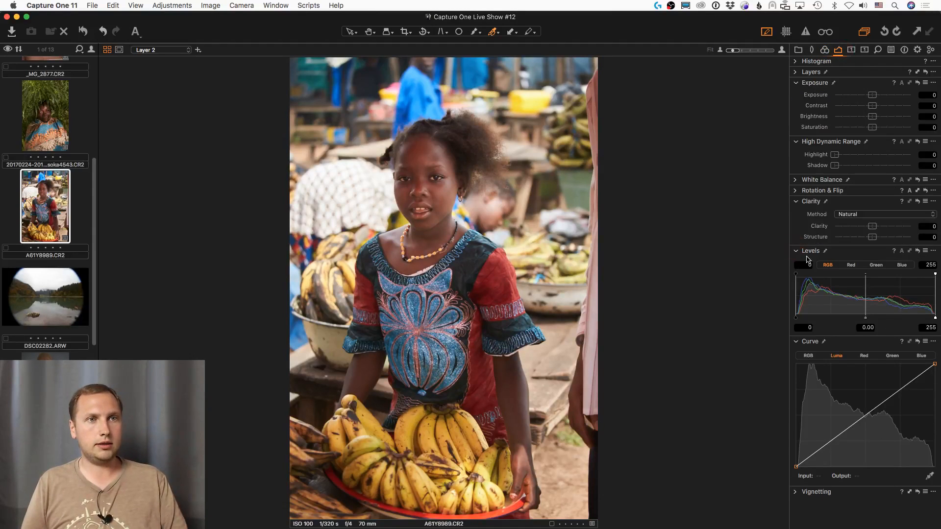
pyautogui.click(888, 228)
pyautogui.moveTo(888, 229); pyautogui.dragTo(893, 232)
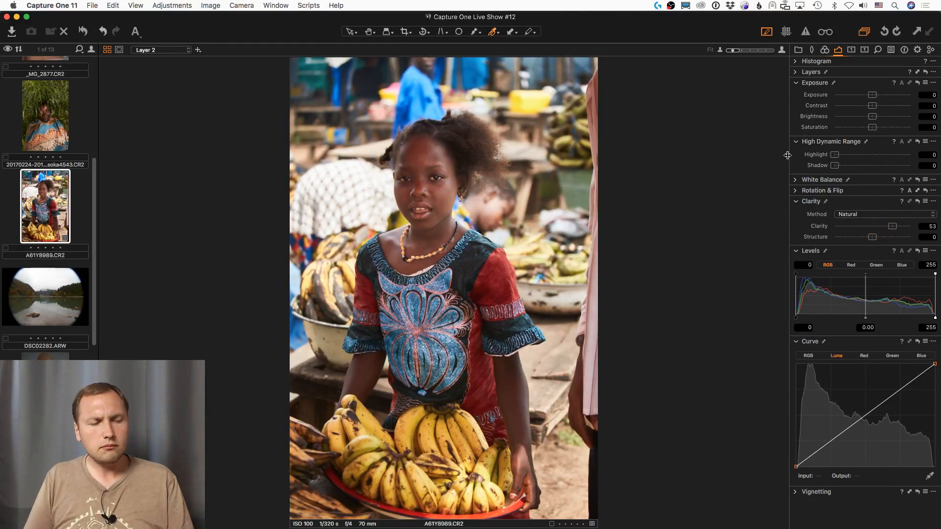
# Select Layer 1 in the layer list and briefly display its mask to check the covered area
pyautogui.click(797, 73)
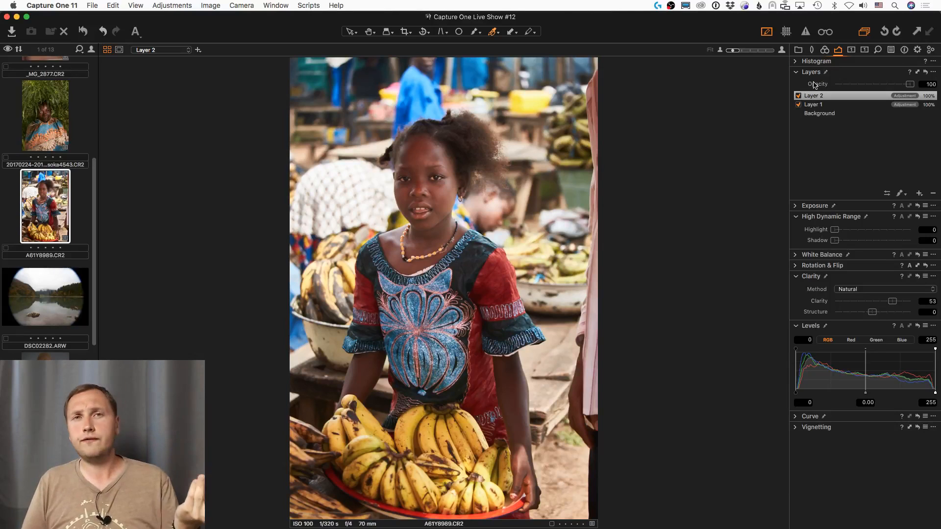
pyautogui.click(821, 105)
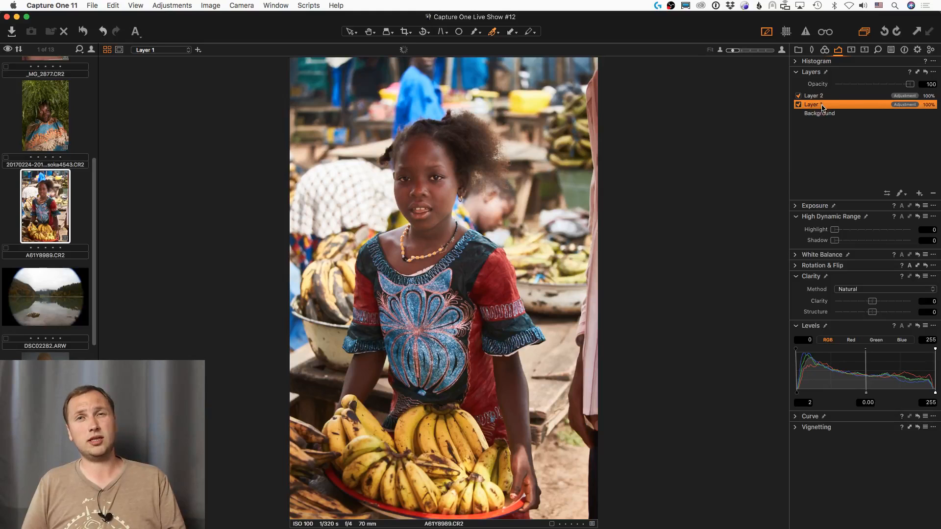
pyautogui.press('m')
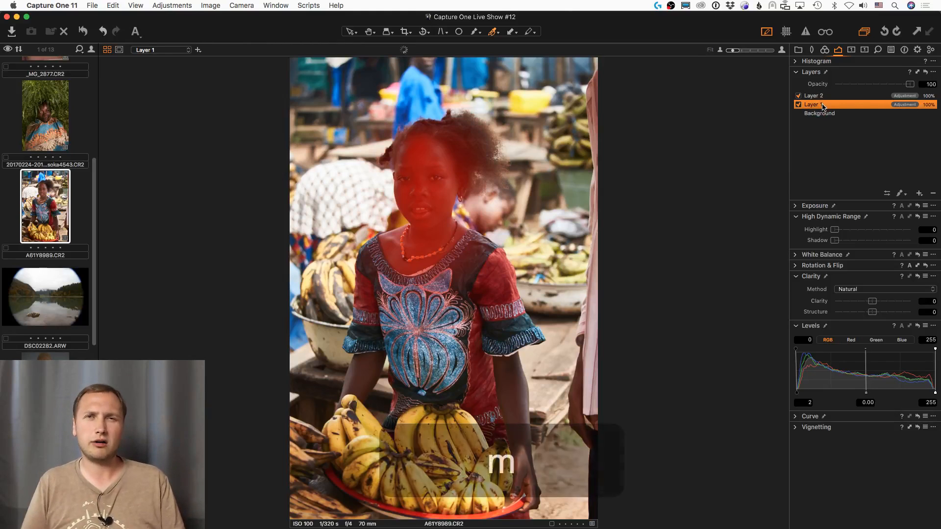
pyautogui.press('m')
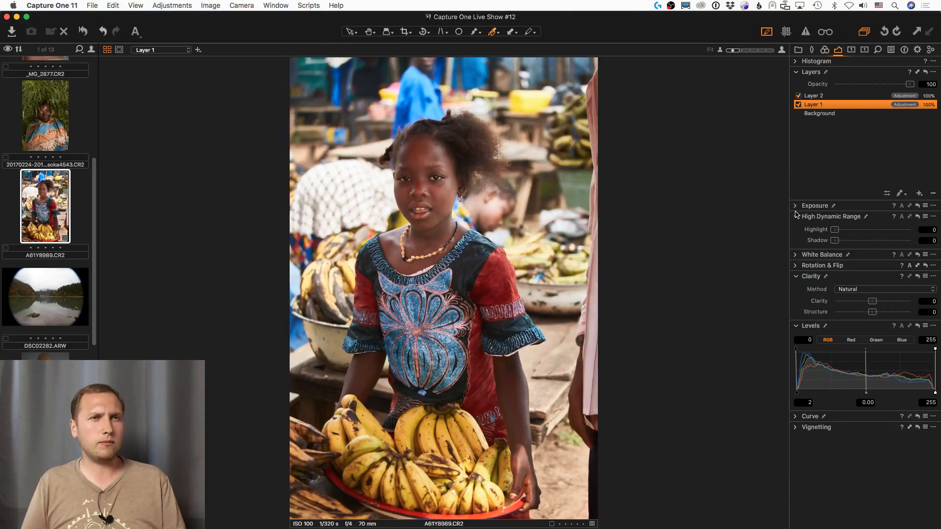
# Try raising Layer 1's Clarity to about 68 several times, undoing each change to compare the effect
pyautogui.moveTo(872, 301); pyautogui.dragTo(899, 304)
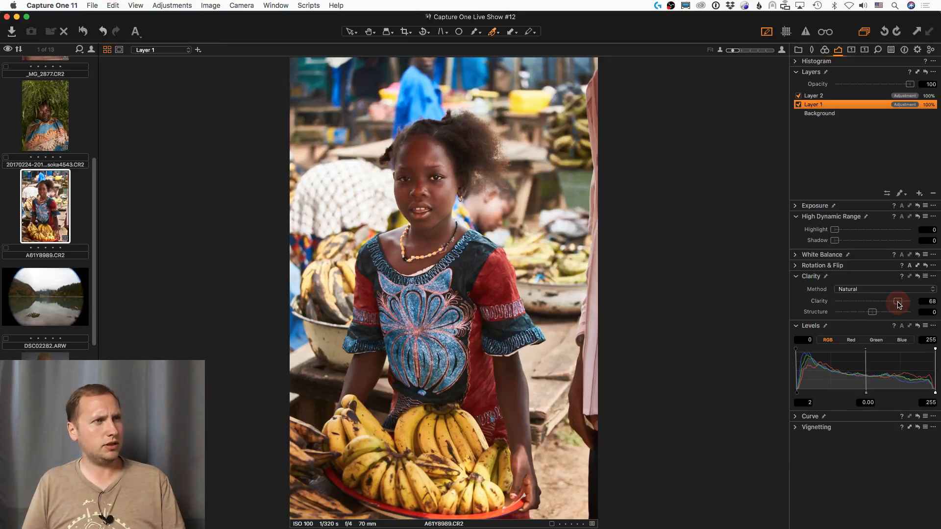
pyautogui.press('super+z')
pyautogui.click(899, 302)
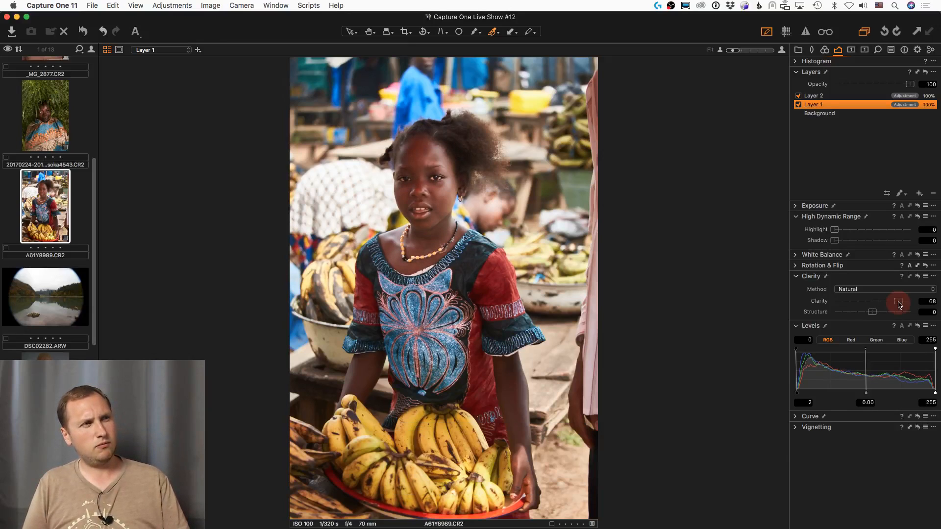
pyautogui.press('super+z')
pyautogui.click(899, 303)
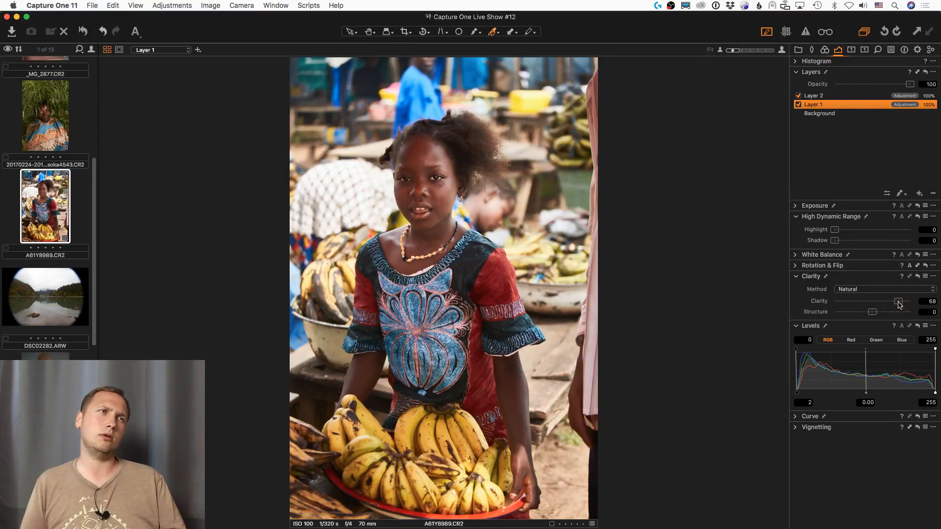
pyautogui.press('super+z')
pyautogui.click(900, 303)
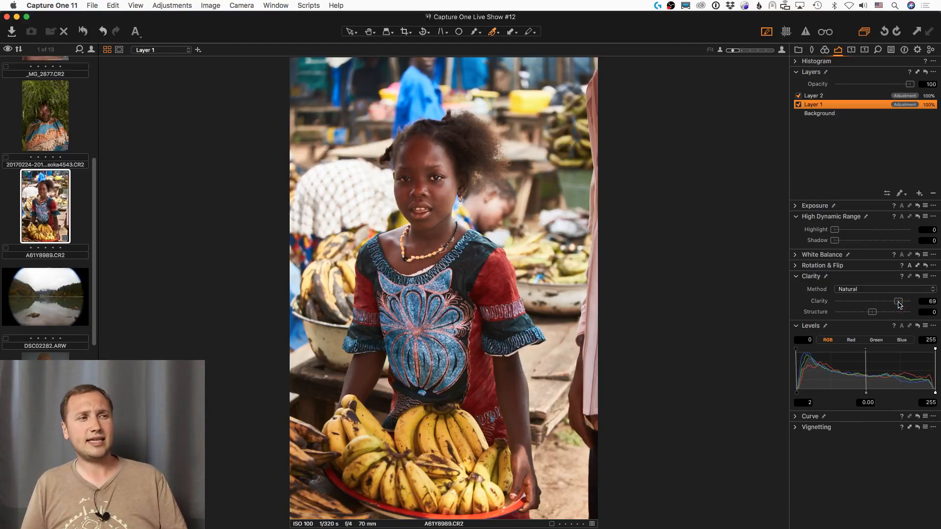
pyautogui.press('super+z')
pyautogui.click(899, 303)
pyautogui.press('super+z')
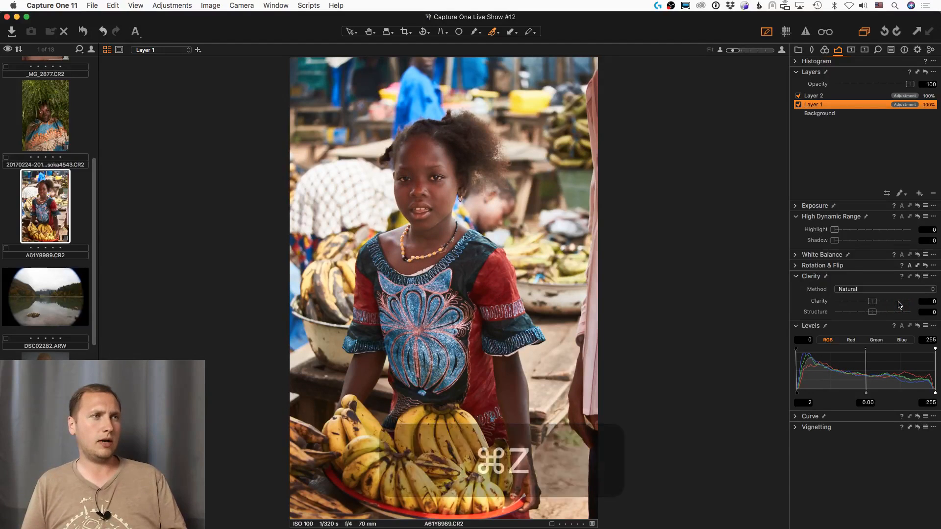
# Set Layer 2's Clarity to 23 and check its mask
pyautogui.click(817, 96)
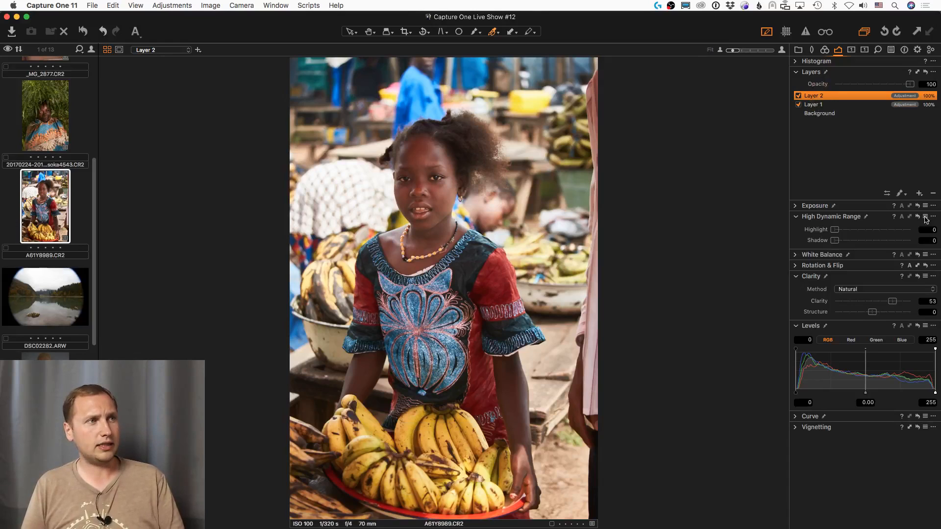
pyautogui.press('m')
pyautogui.moveTo(893, 301)
pyautogui.mouseDown()
pyautogui.moveTo(882, 303)
pyautogui.moveTo(907, 302)
pyautogui.moveTo(881, 305)
pyautogui.mouseUp()
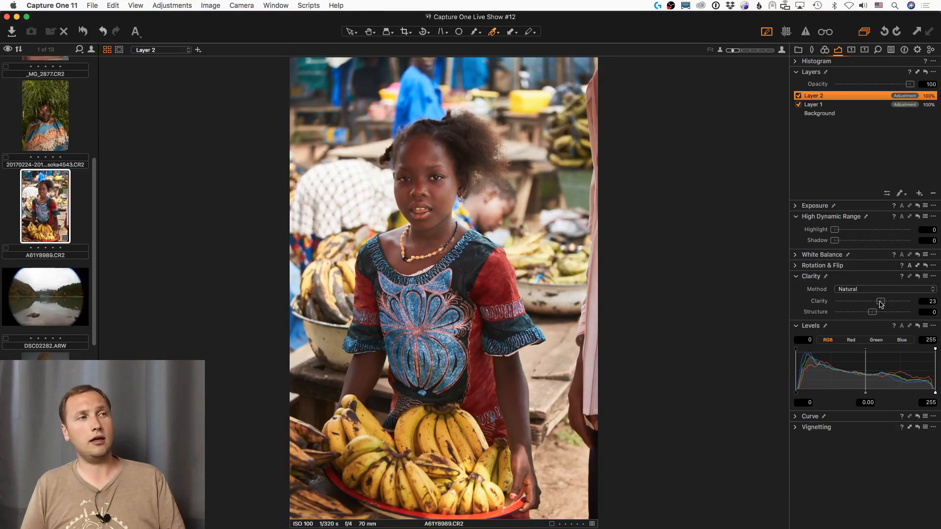
pyautogui.press('m')
pyautogui.press('m')
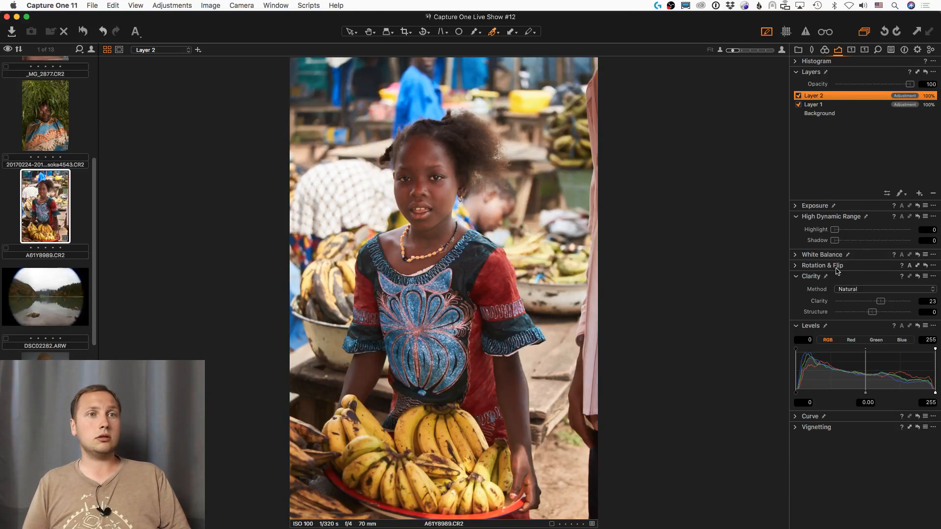
# Set the exposure Saturation of Layer 2 to 1
pyautogui.click(795, 206)
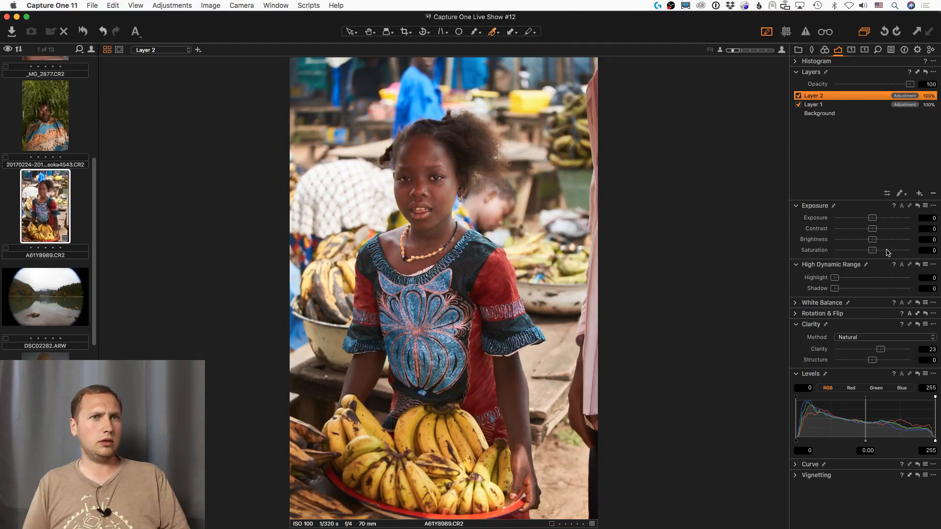
pyautogui.click(886, 251)
pyautogui.moveTo(886, 251); pyautogui.dragTo(875, 253)
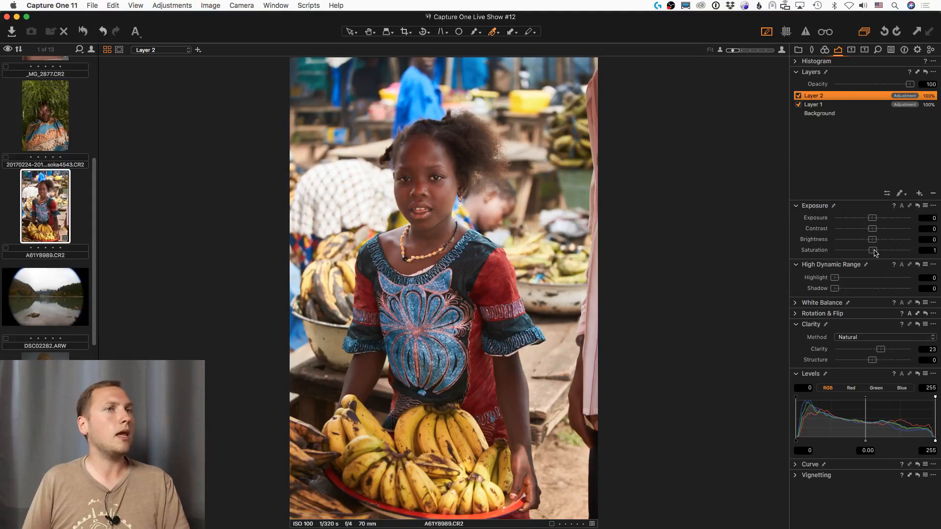
# Open the cathedral photo DSC05981.ARW and set its Exposure to 1.87 and High Dynamic Range Highlight to 100
pyautogui.scroll(-5, 62, 300)
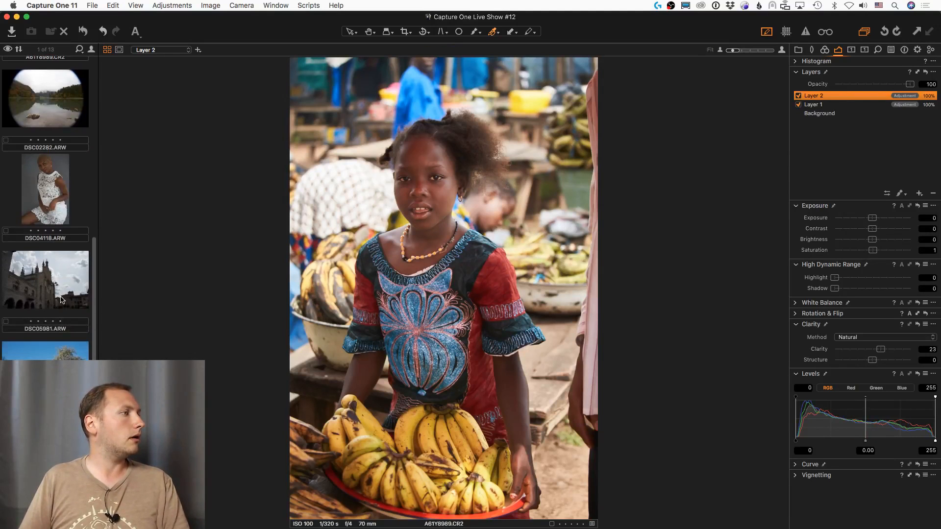
pyautogui.click(61, 300)
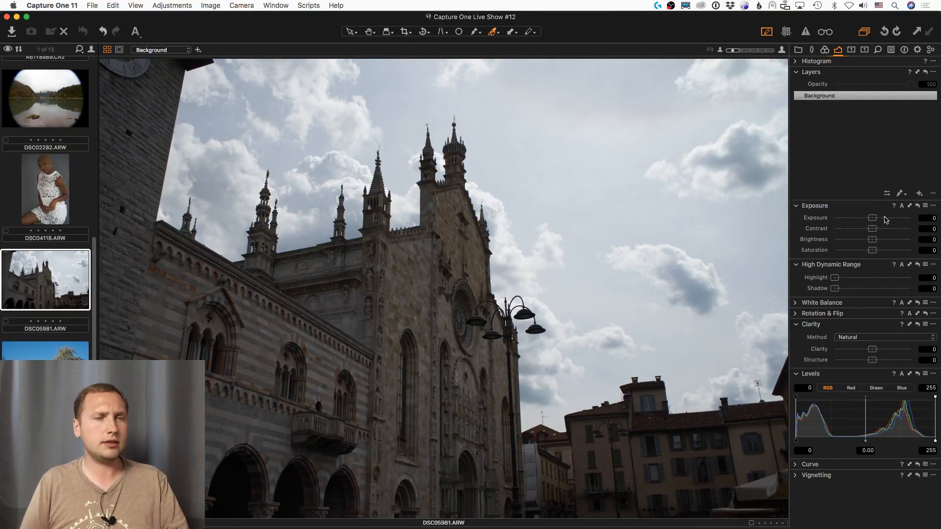
pyautogui.moveTo(887, 221); pyautogui.dragTo(891, 221)
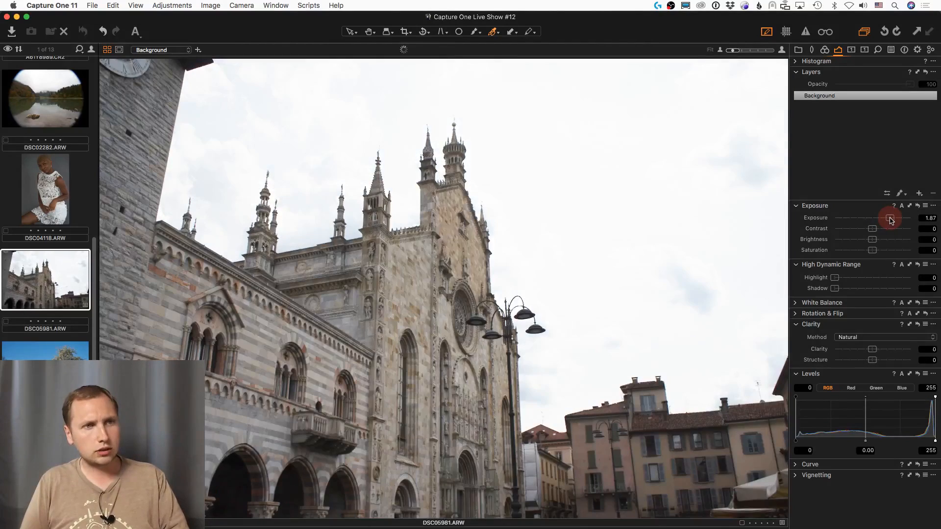
pyautogui.moveTo(836, 279); pyautogui.dragTo(936, 289)
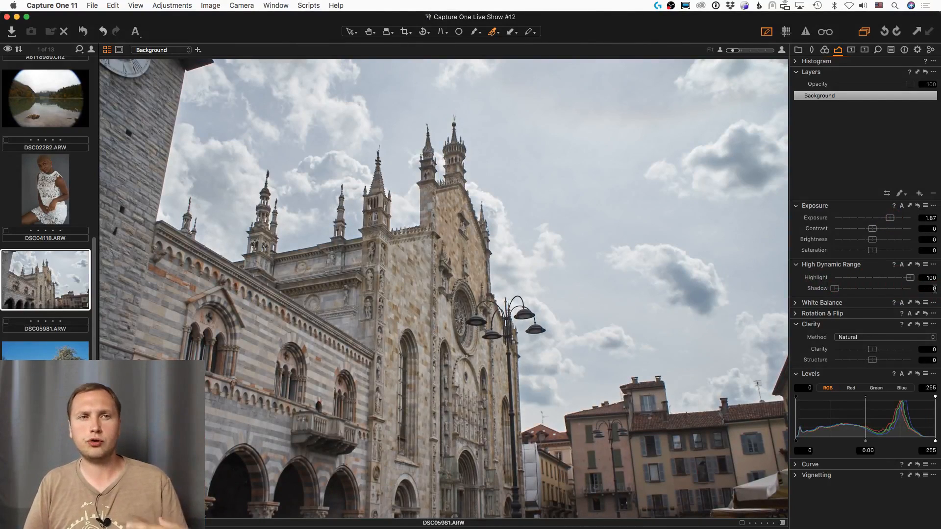
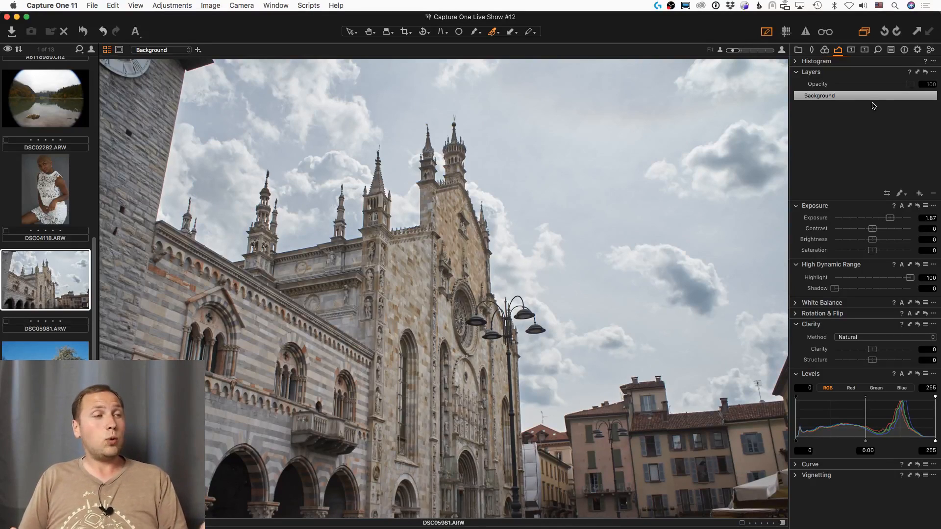
# Convert the cathedral photo to black and white with Red -25, Yellow 51, Green 3, Cyan -95 and Blue -87
pyautogui.click(825, 49)
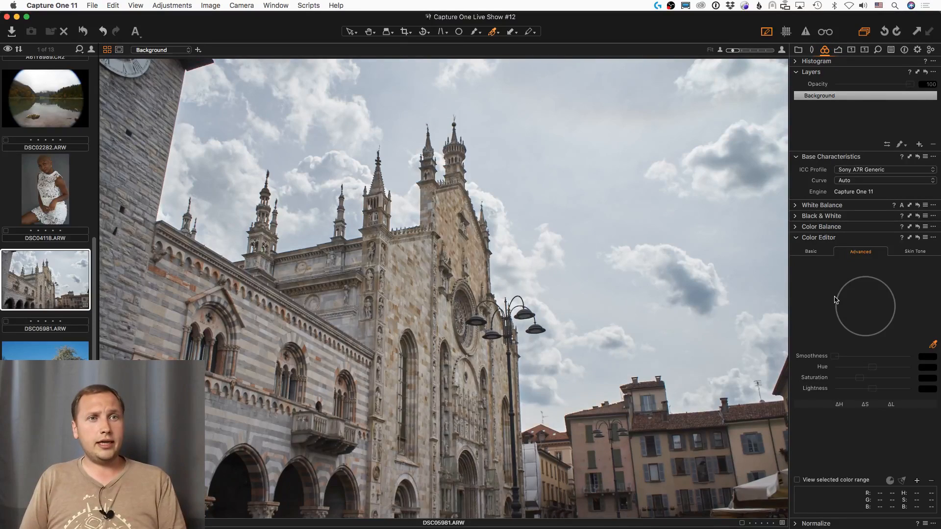
pyautogui.click(796, 219)
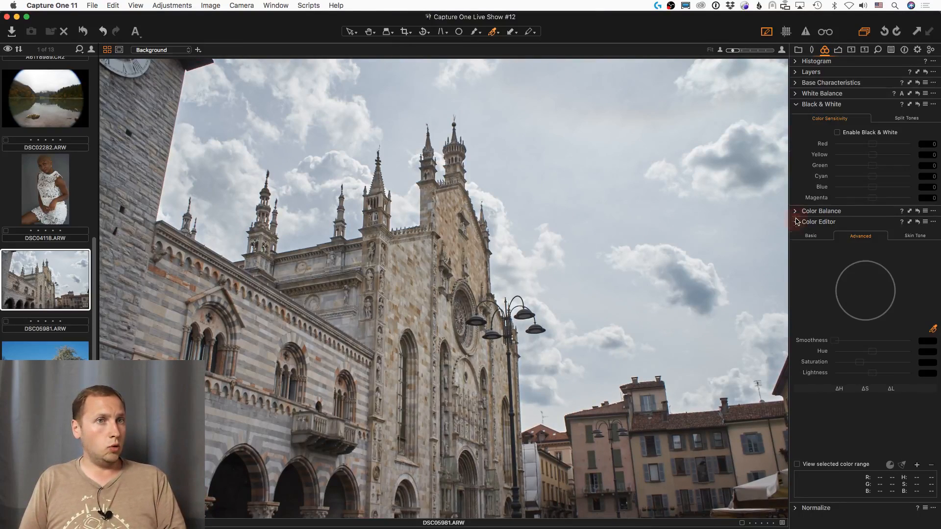
pyautogui.click(858, 133)
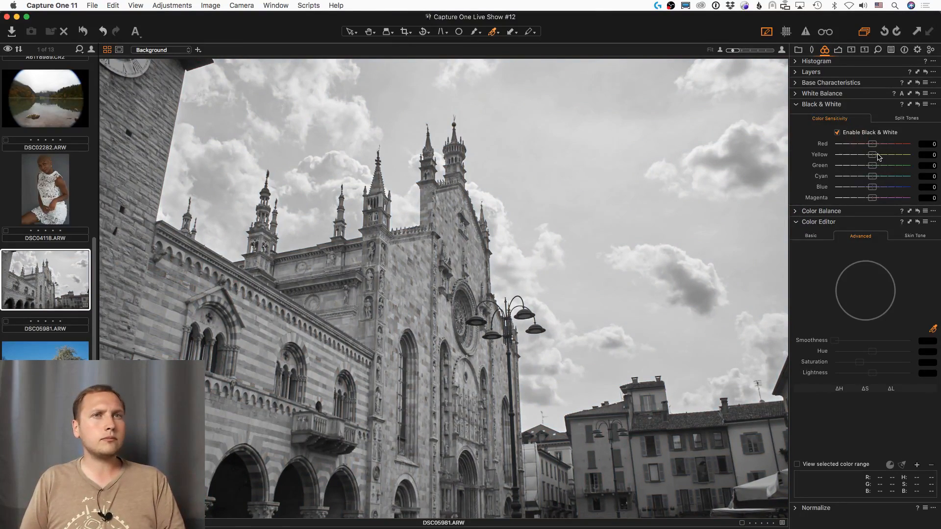
pyautogui.moveTo(873, 144)
pyautogui.mouseDown()
pyautogui.moveTo(907, 147)
pyautogui.moveTo(834, 152)
pyautogui.moveTo(847, 161)
pyautogui.moveTo(862, 148)
pyautogui.mouseUp()
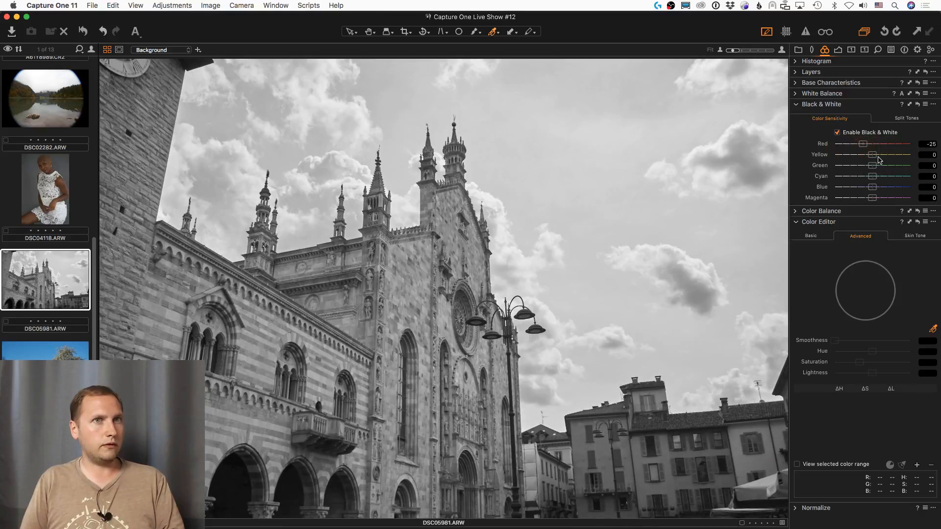
pyautogui.moveTo(875, 155); pyautogui.dragTo(838, 189)
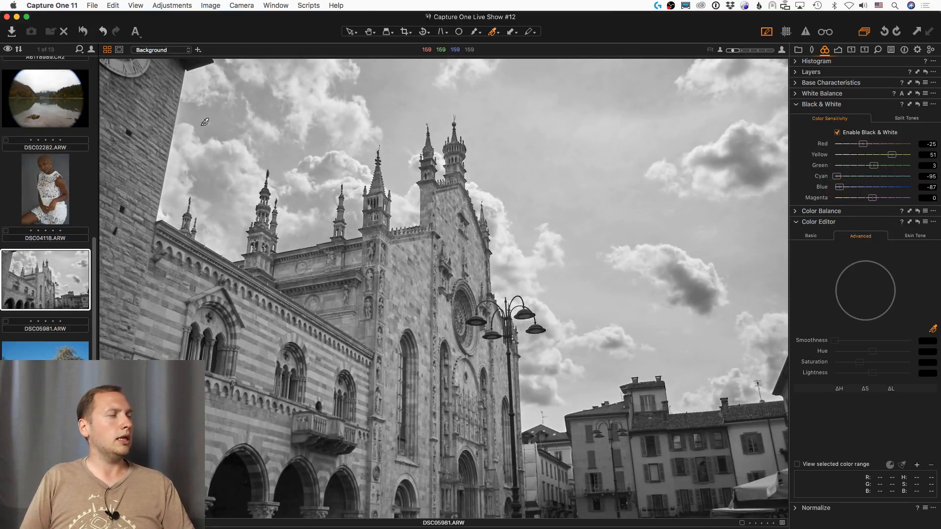
# Crop the cathedral photo to a 700 by 467 px frame that trims the dark tower and the lower edge
pyautogui.press('c')
pyautogui.moveTo(191, 96)
pyautogui.mouseDown()
pyautogui.moveTo(612, 387)
pyautogui.moveTo(755, 444)
pyautogui.moveTo(808, 505)
pyautogui.mouseUp()
pyautogui.moveTo(696, 422)
pyautogui.mouseDown()
pyautogui.moveTo(670, 422)
pyautogui.moveTo(677, 419)
pyautogui.mouseUp()
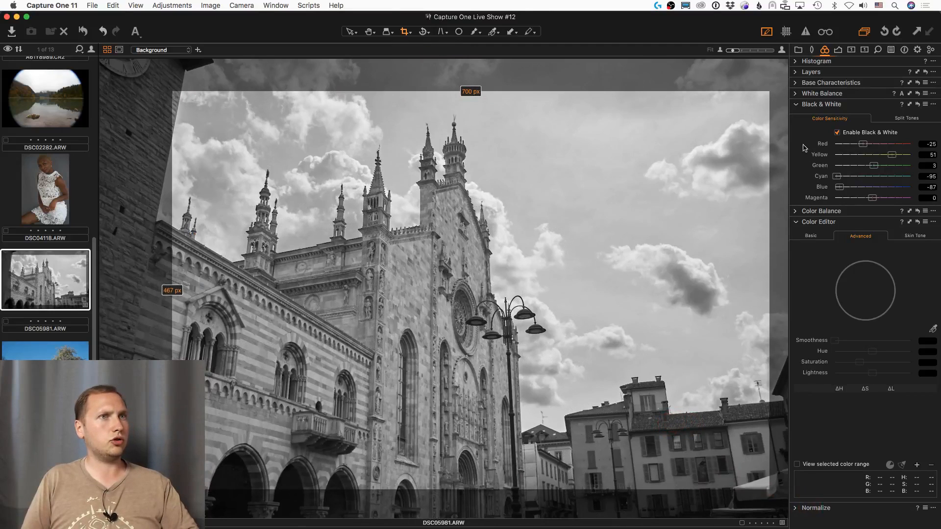
pyautogui.moveTo(770, 93); pyautogui.dragTo(754, 101)
pyautogui.moveTo(711, 157); pyautogui.dragTo(722, 144)
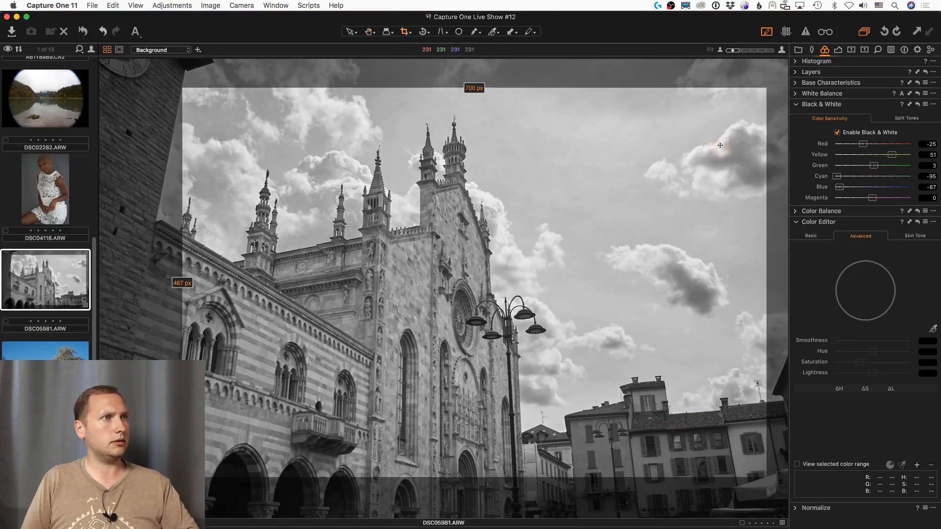
pyautogui.press('h')
# Shape the Luma curve into an S, lowering the shadows from input 55 to output 41 and raising the midtones
pyautogui.click(840, 50)
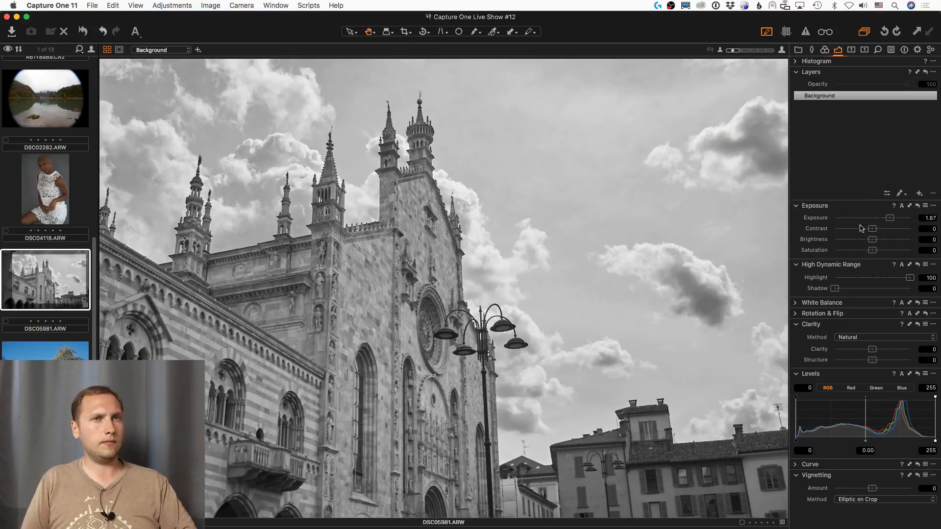
pyautogui.click(794, 465)
pyautogui.moveTo(828, 465); pyautogui.dragTo(827, 466)
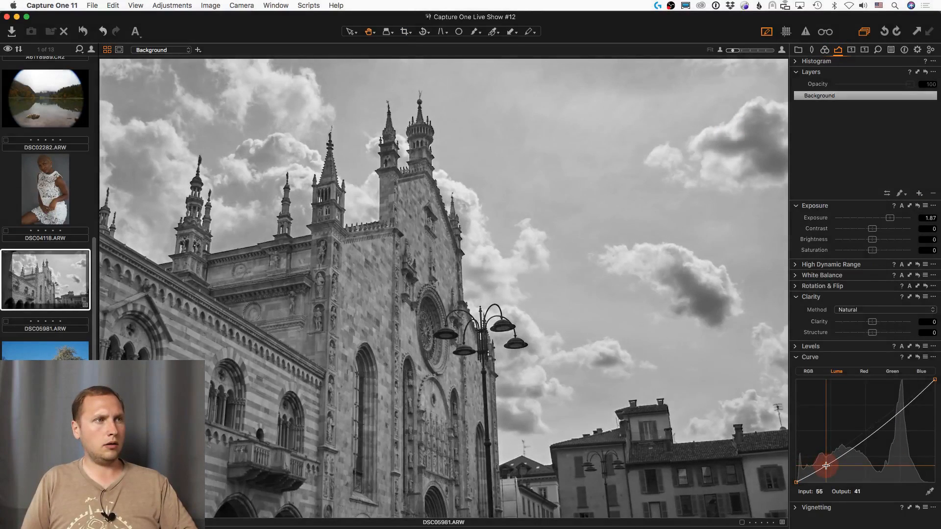
pyautogui.moveTo(860, 440); pyautogui.dragTo(857, 435)
# Set the cathedral photo's Exposure to 1.74 and its Clarity to 4 with the Natural method
pyautogui.moveTo(892, 218); pyautogui.dragTo(888, 218)
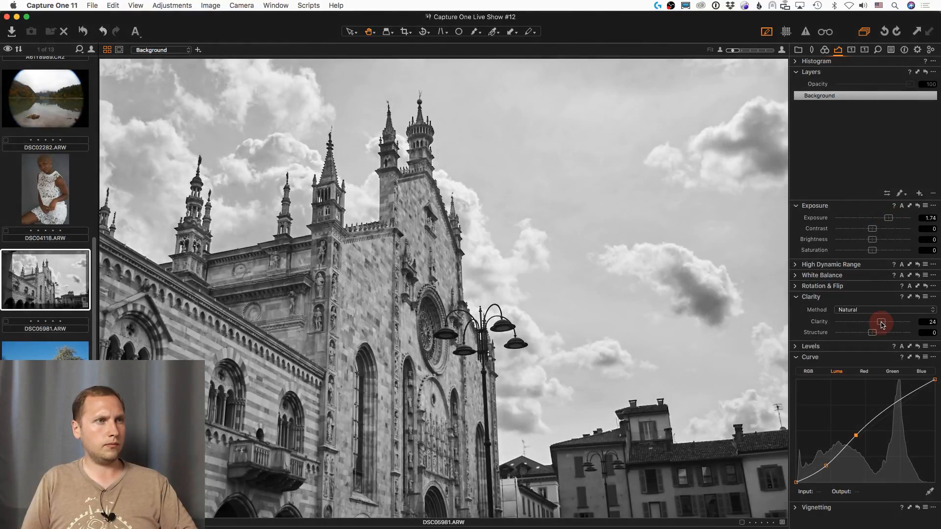
pyautogui.moveTo(882, 325); pyautogui.dragTo(877, 325)
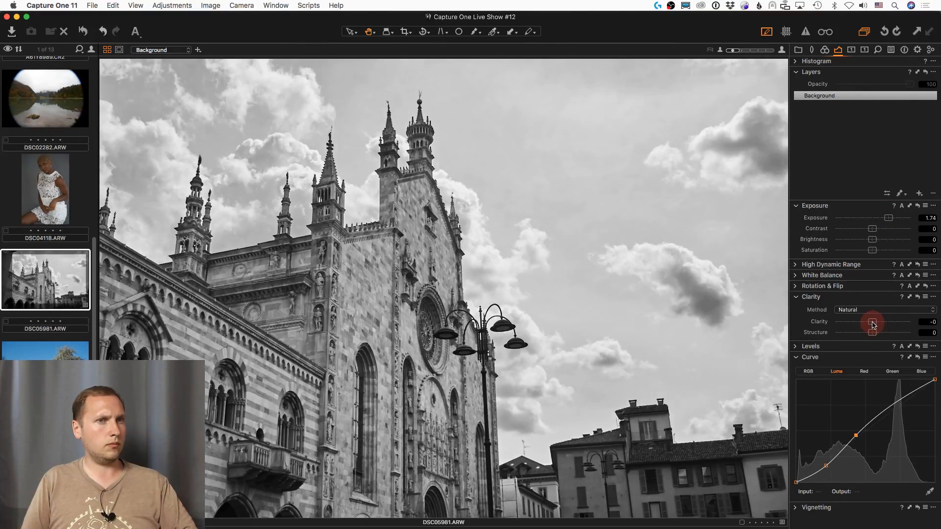
pyautogui.moveTo(875, 325); pyautogui.dragTo(874, 325)
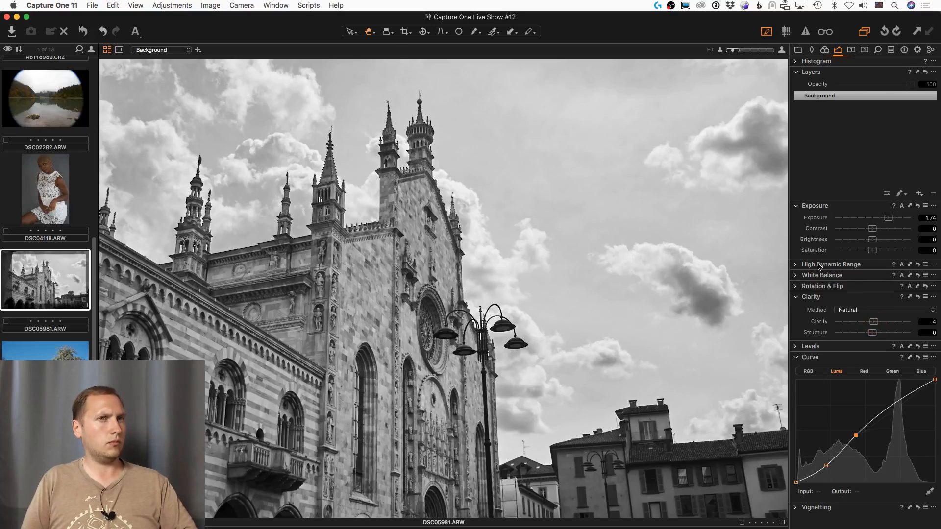
# Set the High Dynamic Range Shadow to 18, and undo a trial lowering of the Exposure
pyautogui.click(795, 266)
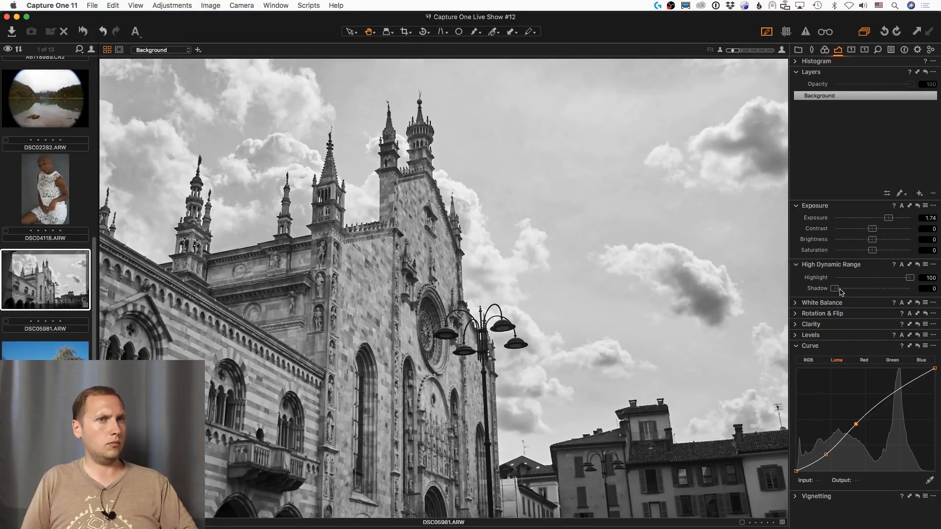
pyautogui.moveTo(841, 291); pyautogui.dragTo(849, 292)
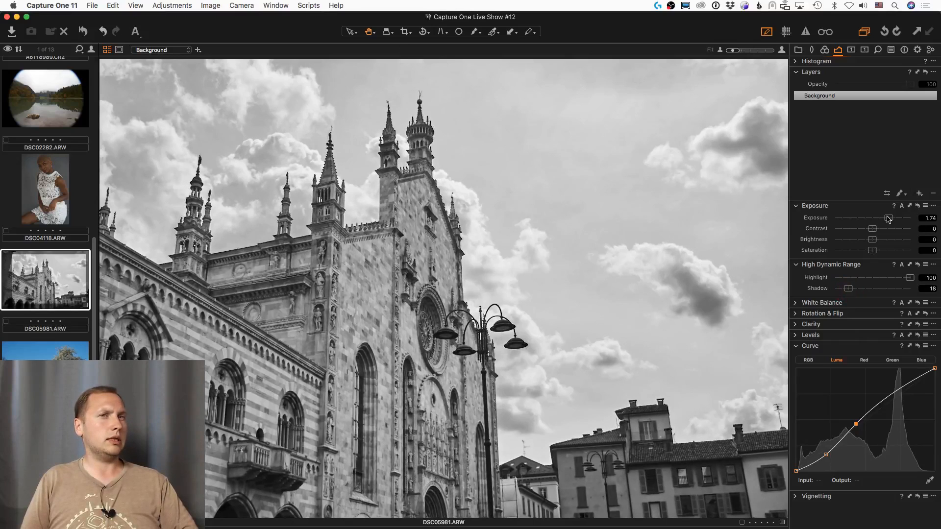
pyautogui.moveTo(889, 219); pyautogui.dragTo(862, 223)
pyautogui.press('super+z')
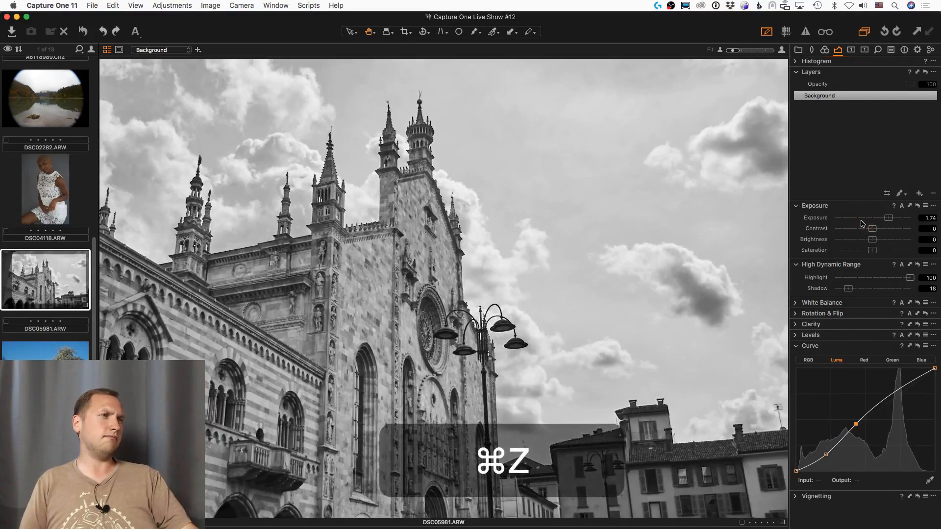
# Add an adjustment layer and brush a visible mask over the sky above the rooftops and along the cathedral's right edge
pyautogui.press('b')
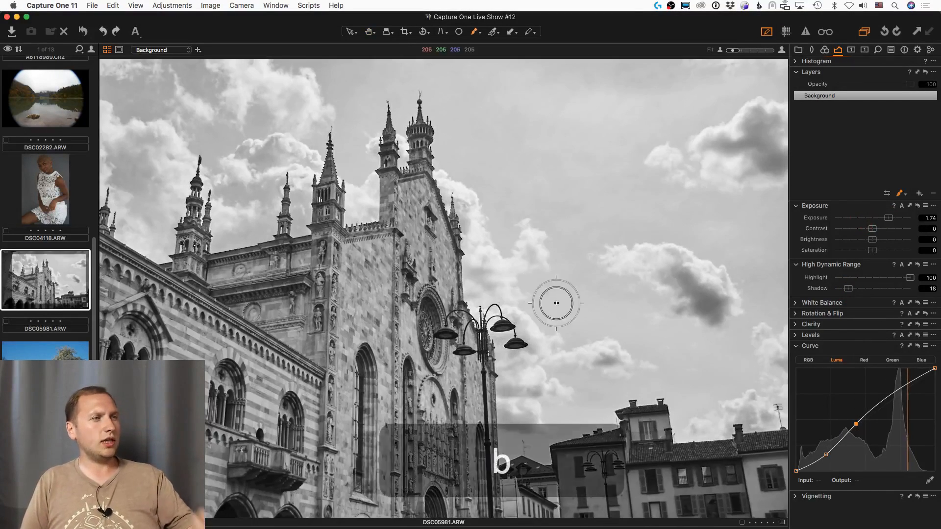
pyautogui.click(918, 193)
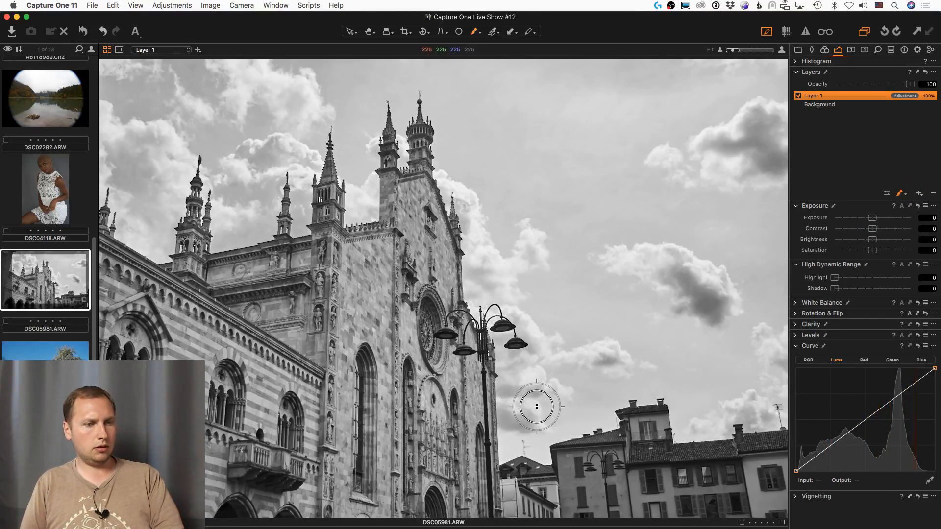
pyautogui.press(']')
pyautogui.press(']')
pyautogui.press(']')
pyautogui.press(']')
pyautogui.press(']')
pyautogui.press(']')
pyautogui.press(']')
pyautogui.press(']')
pyautogui.press(']')
pyautogui.press(']')
pyautogui.press(']')
pyautogui.click(693, 404)
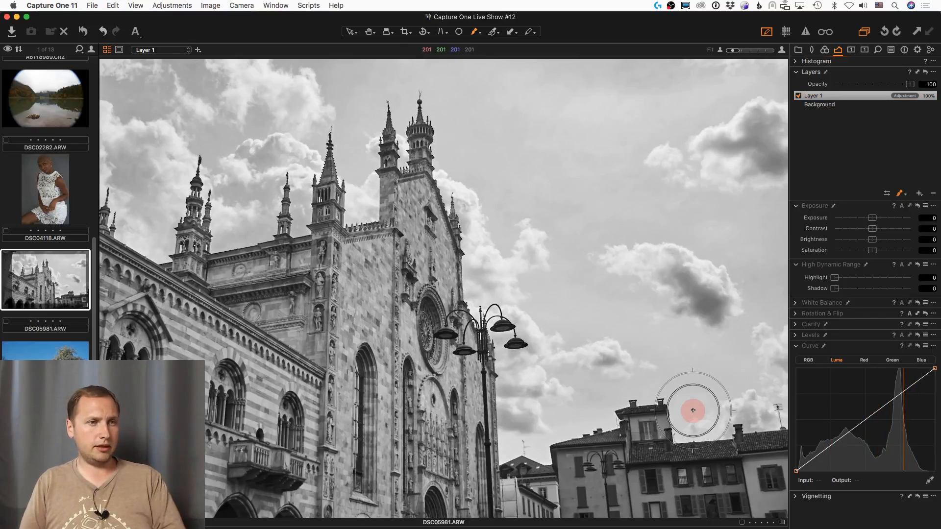
pyautogui.press('m')
pyautogui.moveTo(738, 408)
pyautogui.mouseDown()
pyautogui.moveTo(798, 398)
pyautogui.moveTo(723, 408)
pyautogui.moveTo(639, 381)
pyautogui.moveTo(524, 436)
pyautogui.moveTo(505, 305)
pyautogui.moveTo(484, 276)
pyautogui.moveTo(489, 289)
pyautogui.moveTo(477, 153)
pyautogui.moveTo(468, 175)
pyautogui.moveTo(457, 89)
pyautogui.moveTo(414, 84)
pyautogui.mouseUp()
# Mask the sky around and between the two tallest spires with a smaller brush, erasing spill from the spire tip
pyautogui.press('[')
pyautogui.press('[')
pyautogui.press('[')
pyautogui.press('[')
pyautogui.press('[')
pyautogui.press('[')
pyautogui.press('[')
pyautogui.press('[')
pyautogui.press('[')
pyautogui.press('[')
pyautogui.press('[')
pyautogui.press('[')
pyautogui.press('[')
pyautogui.press('[')
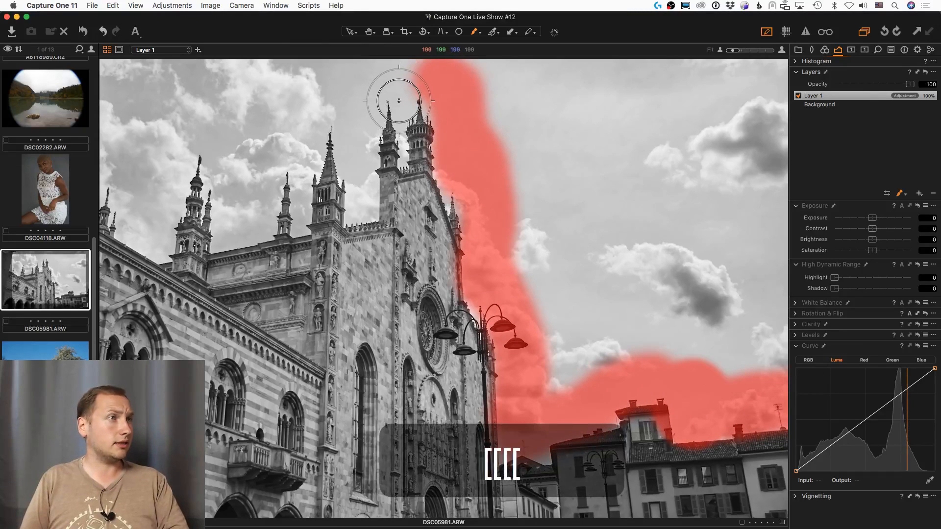
pyautogui.moveTo(403, 93); pyautogui.dragTo(401, 107)
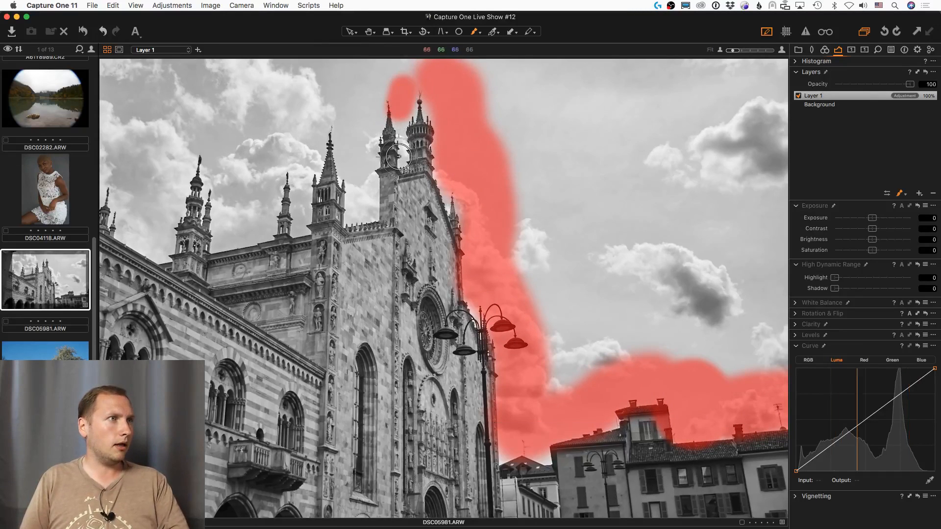
pyautogui.press('[')
pyautogui.press('[')
pyautogui.press('[')
pyautogui.press('[')
pyautogui.press('[')
pyautogui.press('[')
pyautogui.press('[')
pyautogui.press('[')
pyautogui.moveTo(403, 166)
pyautogui.mouseDown()
pyautogui.moveTo(401, 95)
pyautogui.moveTo(411, 70)
pyautogui.moveTo(430, 118)
pyautogui.mouseUp()
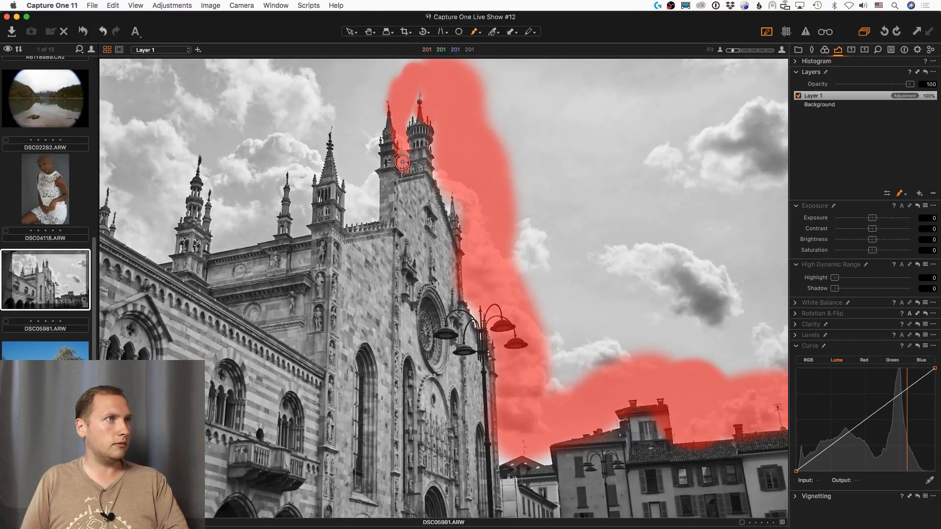
pyautogui.press('cmd+z')
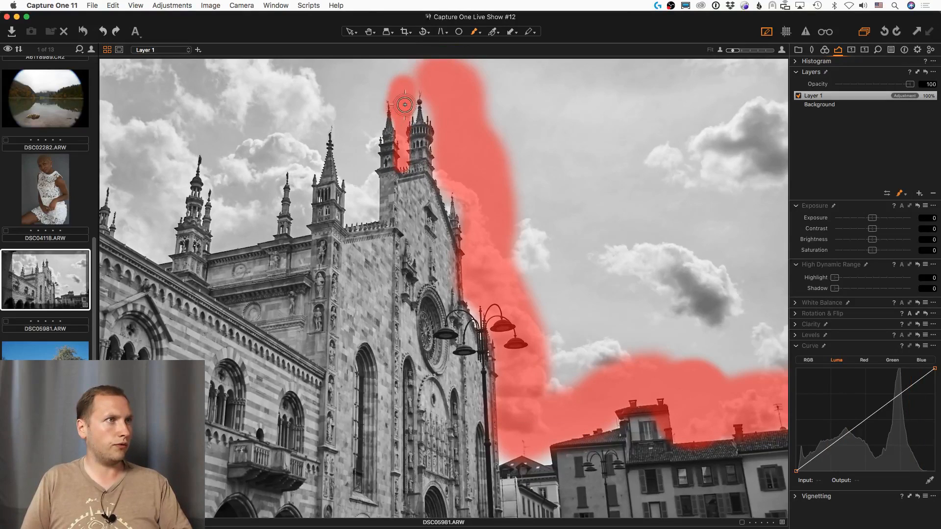
pyautogui.moveTo(405, 104)
pyautogui.mouseDown()
pyautogui.moveTo(409, 77)
pyautogui.moveTo(430, 84)
pyautogui.moveTo(420, 114)
pyautogui.mouseUp()
pyautogui.press('e')
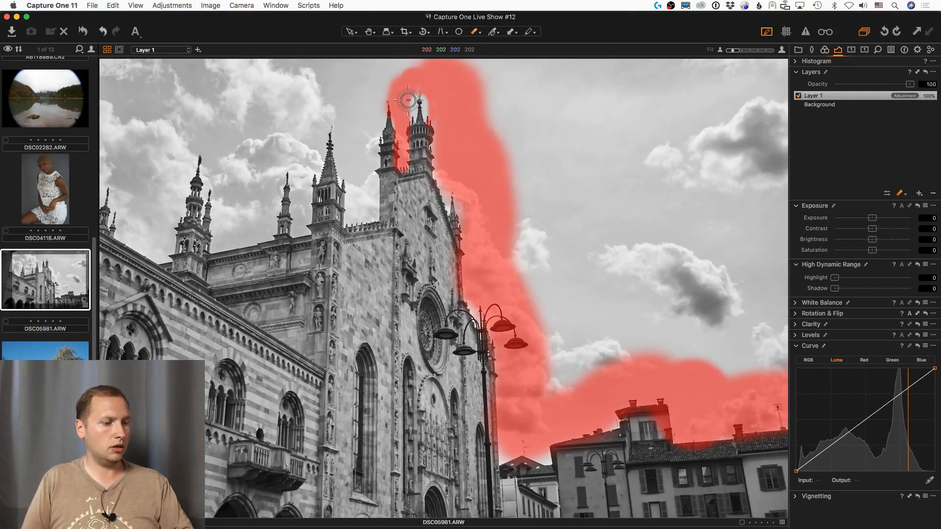
pyautogui.press('b')
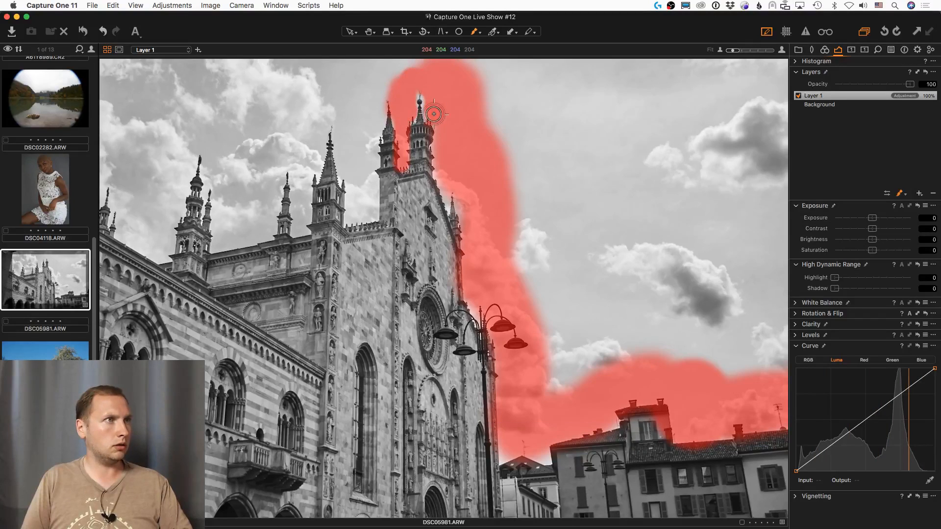
# Outline the remaining sky with a larger brush around the left spires and along the photo's outer edges
pyautogui.press(']')
pyautogui.press(']')
pyautogui.press(']')
pyautogui.press(']')
pyautogui.press(']')
pyautogui.press(']')
pyautogui.press(']')
pyautogui.press(']')
pyautogui.press(']')
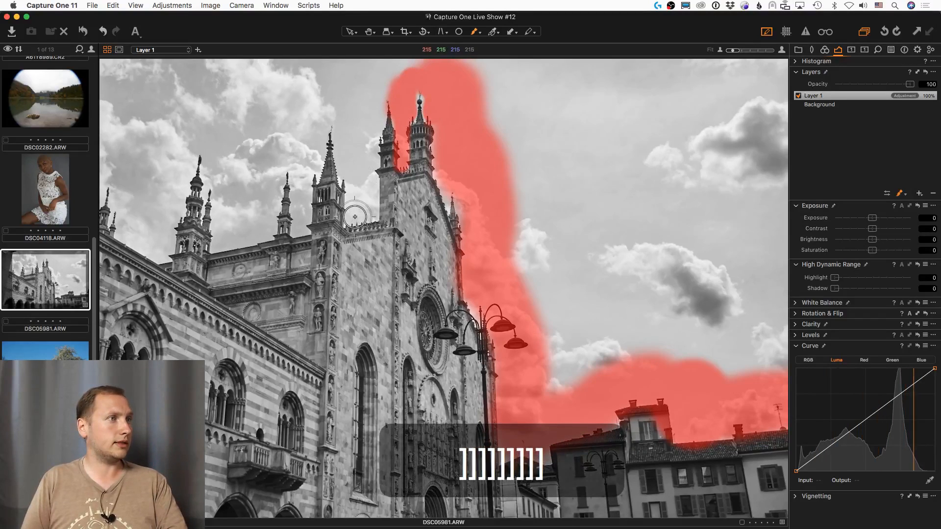
pyautogui.moveTo(355, 216)
pyautogui.mouseDown()
pyautogui.moveTo(374, 101)
pyautogui.moveTo(354, 156)
pyautogui.moveTo(353, 201)
pyautogui.moveTo(336, 111)
pyautogui.moveTo(311, 152)
pyautogui.moveTo(302, 200)
pyautogui.moveTo(275, 230)
pyautogui.moveTo(261, 223)
pyautogui.moveTo(269, 172)
pyautogui.moveTo(248, 235)
pyautogui.moveTo(212, 216)
pyautogui.moveTo(210, 157)
pyautogui.moveTo(178, 172)
pyautogui.moveTo(160, 235)
pyautogui.moveTo(122, 230)
pyautogui.moveTo(101, 50)
pyautogui.moveTo(328, 80)
pyautogui.moveTo(381, 73)
pyautogui.moveTo(399, 59)
pyautogui.moveTo(780, 69)
pyautogui.moveTo(794, 131)
pyautogui.moveTo(789, 368)
pyautogui.mouseUp()
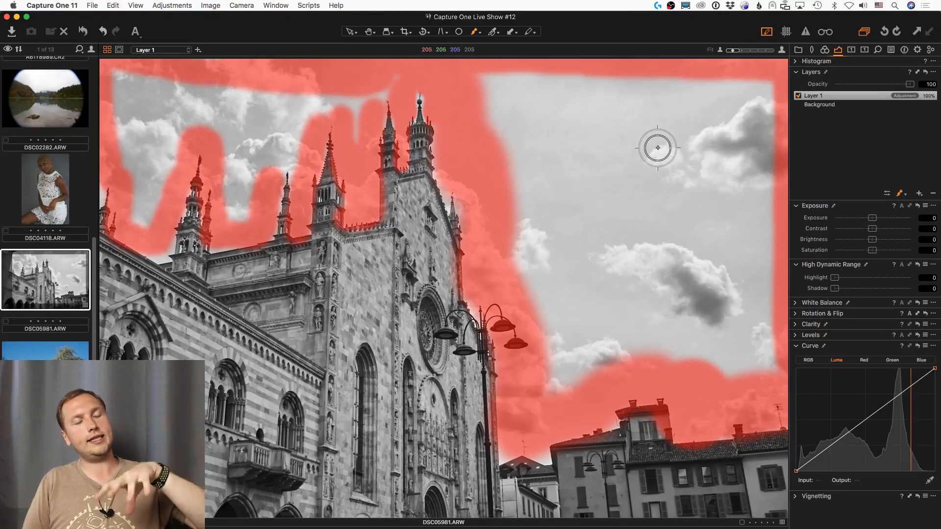
# Fill the outlined sky mask and brush over the uncovered sky above the left spires
pyautogui.rightClick(843, 97)
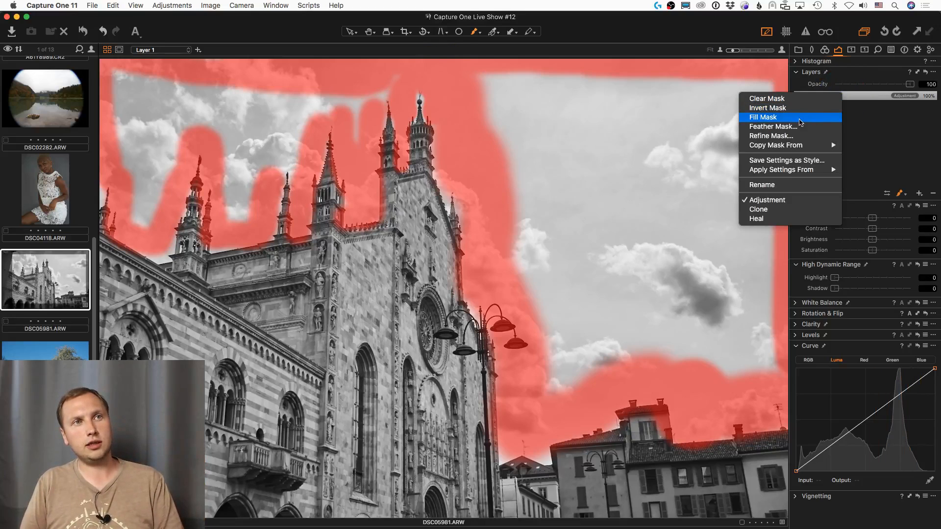
pyautogui.click(800, 119)
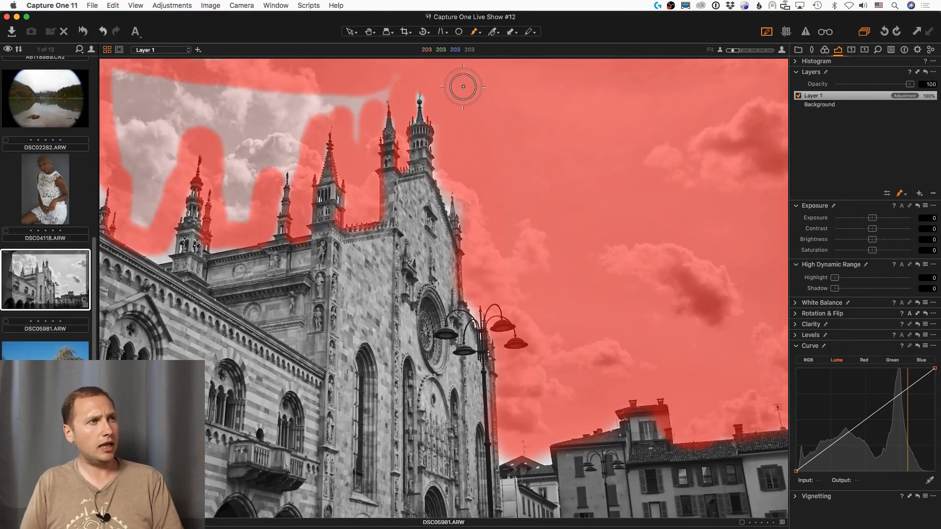
pyautogui.rightClick(855, 94)
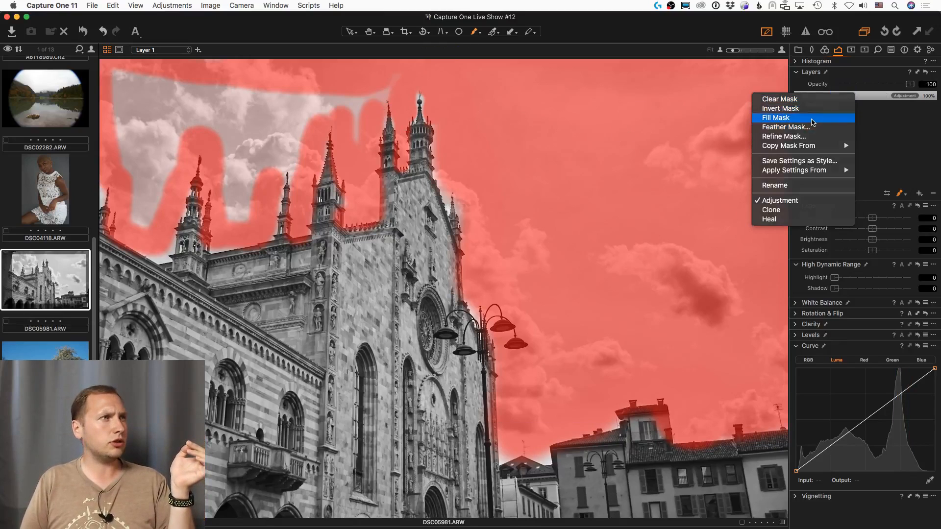
pyautogui.click(812, 119)
pyautogui.moveTo(236, 189)
pyautogui.mouseDown()
pyautogui.moveTo(237, 153)
pyautogui.moveTo(235, 209)
pyautogui.moveTo(237, 172)
pyautogui.moveTo(167, 112)
pyautogui.moveTo(141, 211)
pyautogui.moveTo(172, 142)
pyautogui.moveTo(122, 137)
pyautogui.moveTo(124, 79)
pyautogui.moveTo(125, 161)
pyautogui.moveTo(156, 89)
pyautogui.moveTo(195, 118)
pyautogui.moveTo(190, 143)
pyautogui.moveTo(270, 175)
pyautogui.moveTo(283, 153)
pyautogui.moveTo(223, 95)
pyautogui.moveTo(302, 125)
pyautogui.moveTo(355, 100)
pyautogui.moveTo(354, 127)
pyautogui.moveTo(387, 71)
pyautogui.mouseUp()
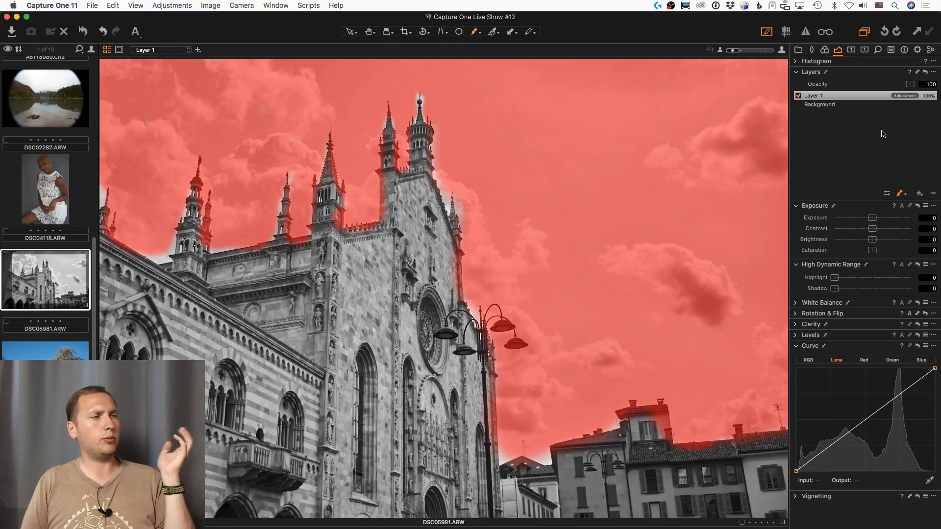
# Refine the sky mask with a radius of 300 and hide the mask overlay
pyautogui.hotkey('ctrl', 'r')
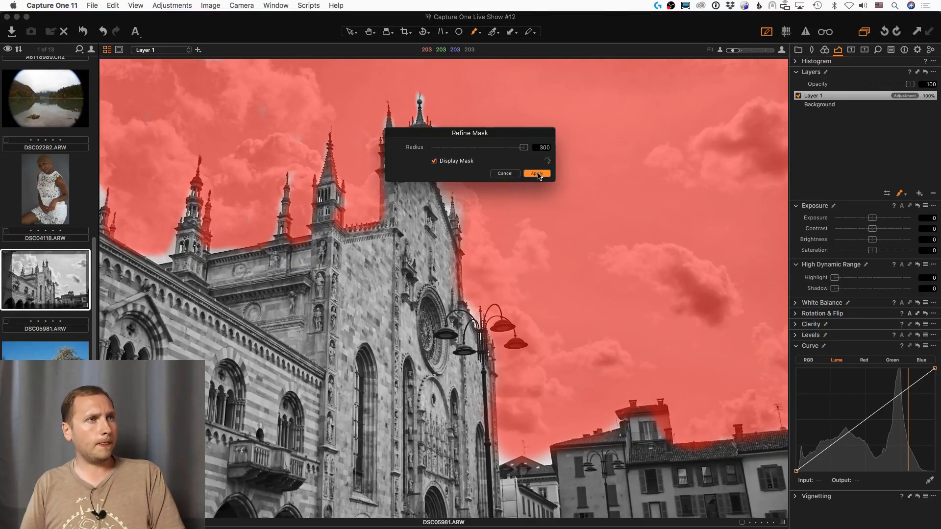
pyautogui.moveTo(523, 143); pyautogui.dragTo(574, 120)
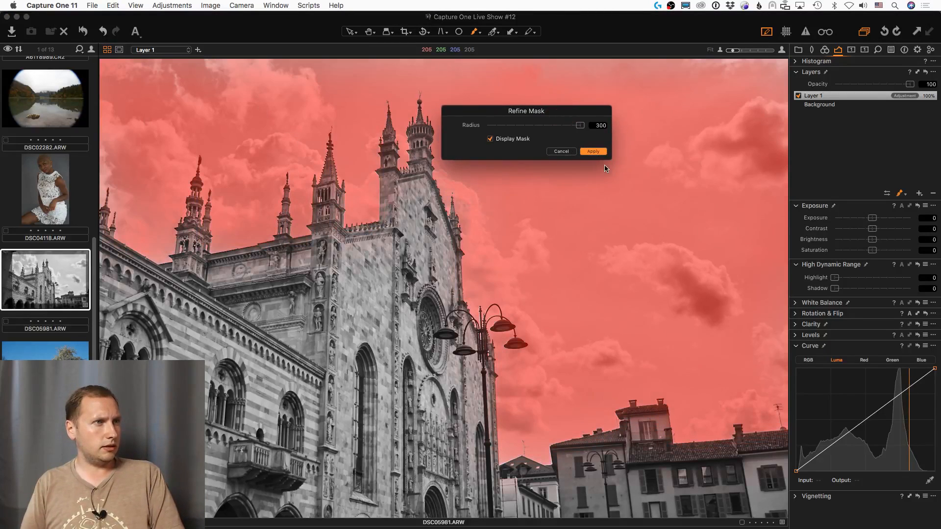
pyautogui.click(598, 155)
pyautogui.press('m')
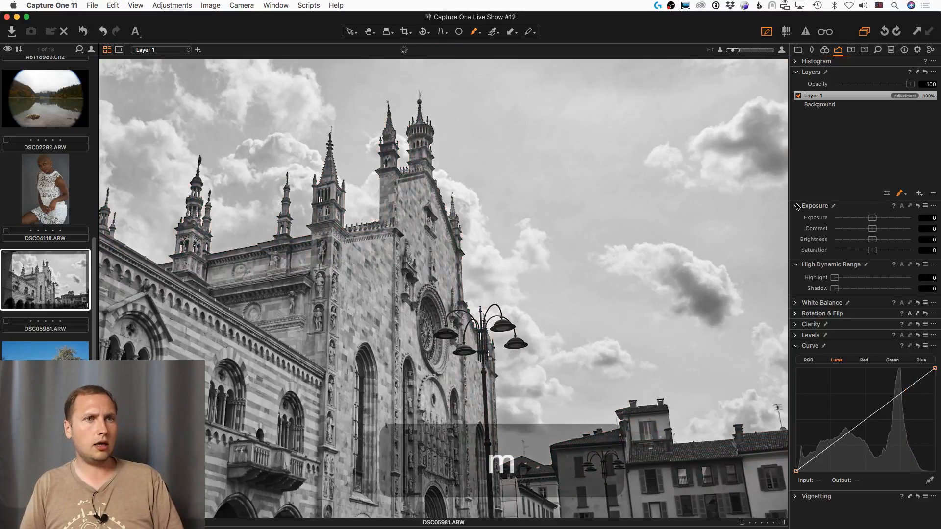
# Try an Exposure of -0.55 on the sky layer, and delete the layer
pyautogui.moveTo(872, 220)
pyautogui.mouseDown()
pyautogui.moveTo(855, 223)
pyautogui.moveTo(868, 218)
pyautogui.mouseUp()
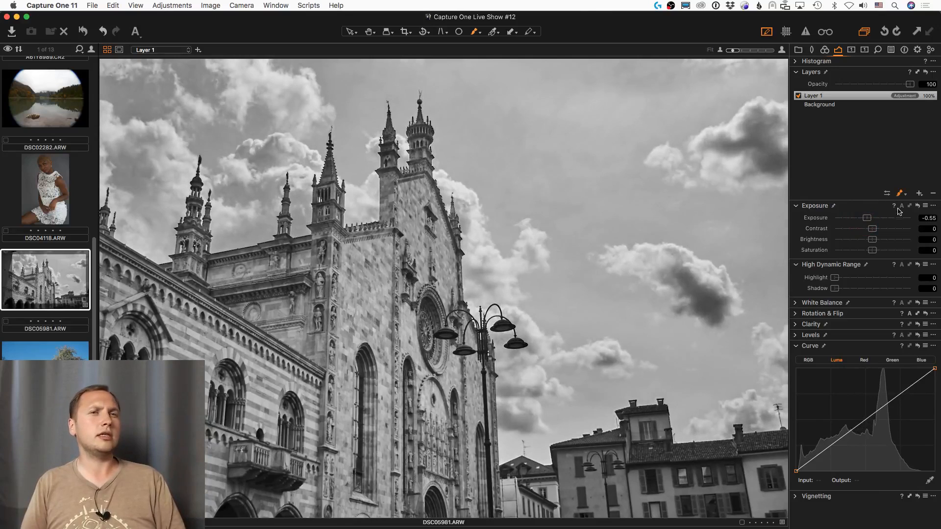
pyautogui.click(934, 195)
pyautogui.press('m')
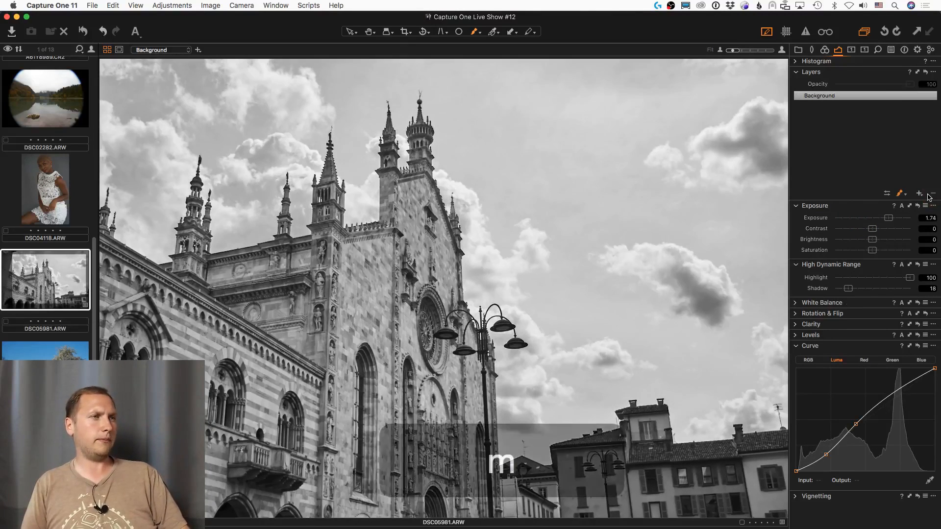
# Set the black-and-white Blue sensitivity to -100 and return to the exposure adjustments
pyautogui.click(825, 49)
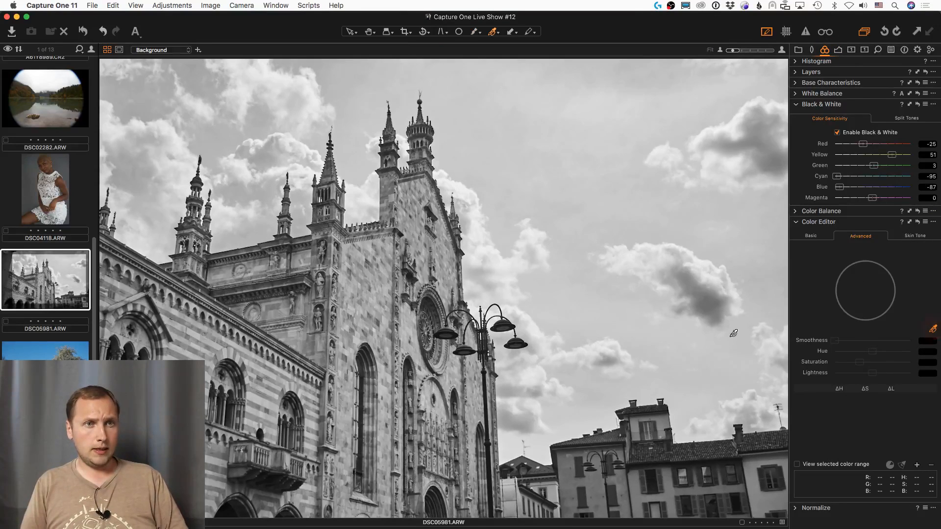
pyautogui.moveTo(839, 187); pyautogui.dragTo(832, 187)
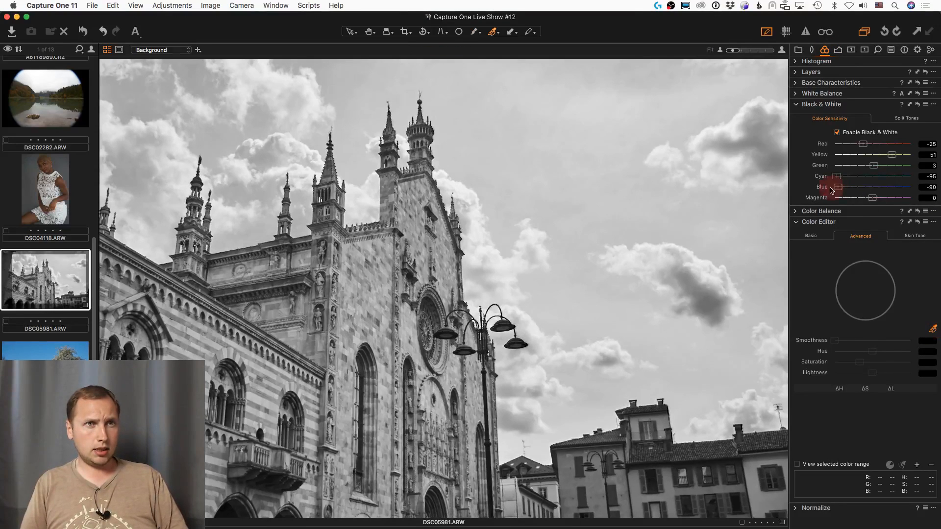
pyautogui.click(840, 50)
pyautogui.press('h')
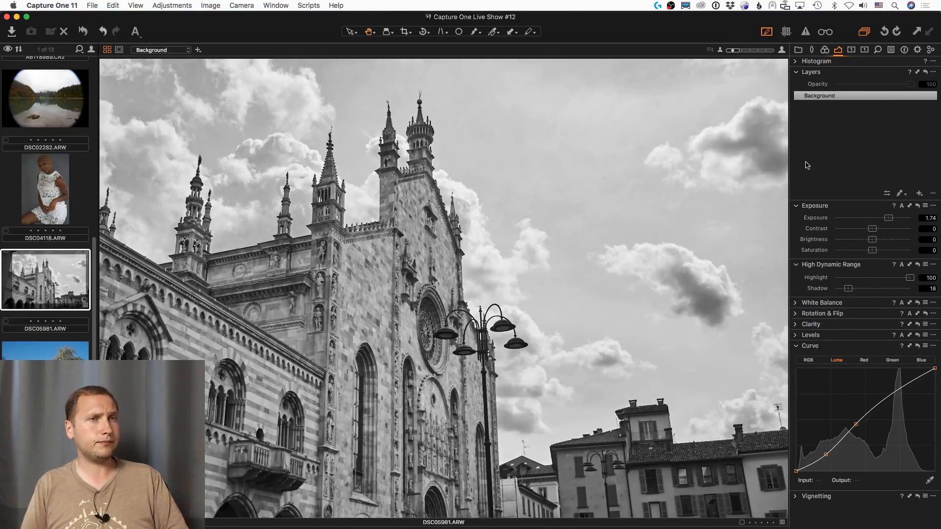
# Compare the edit with the unadjusted original, and set the background Exposure to 1.71
pyautogui.keyDown('alt'); pyautogui.click(80, 29); pyautogui.keyUp('alt')
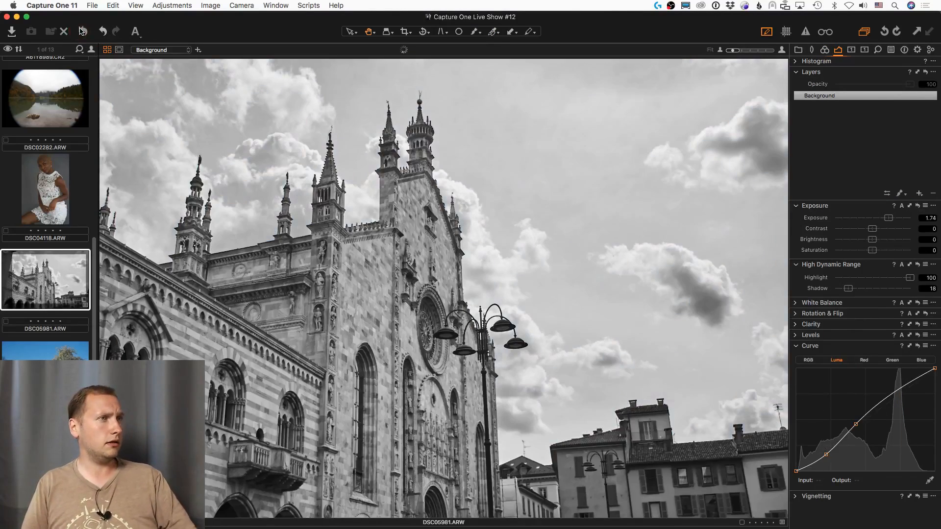
pyautogui.keyDown('alt'); pyautogui.click(80, 29); pyautogui.keyUp('alt')
pyautogui.keyDown('alt'); pyautogui.click(80, 29); pyautogui.keyUp('alt')
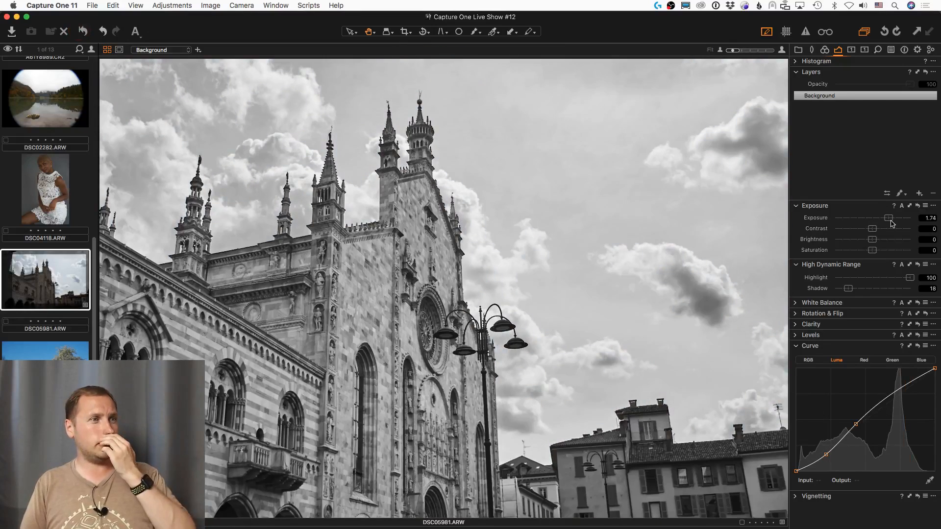
pyautogui.moveTo(889, 222)
pyautogui.mouseDown()
pyautogui.moveTo(872, 225)
pyautogui.moveTo(890, 227)
pyautogui.mouseUp()
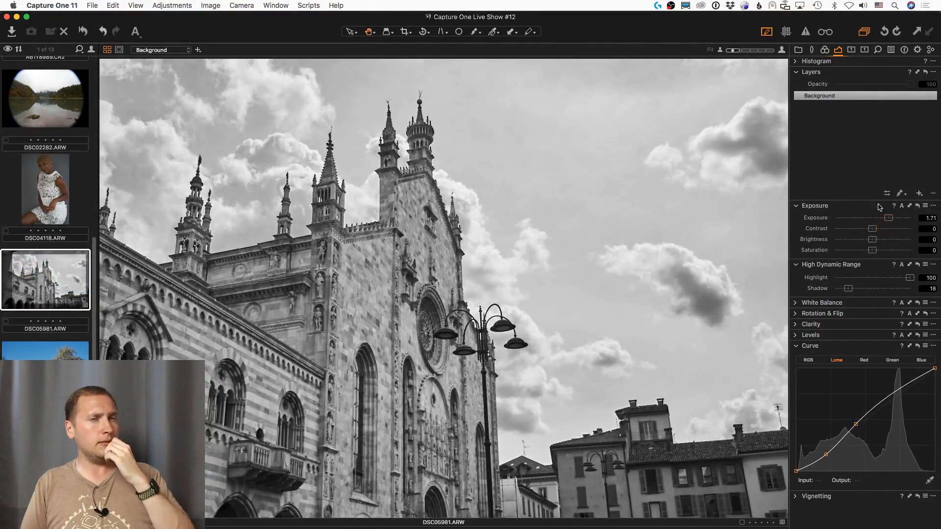
pyautogui.click(825, 50)
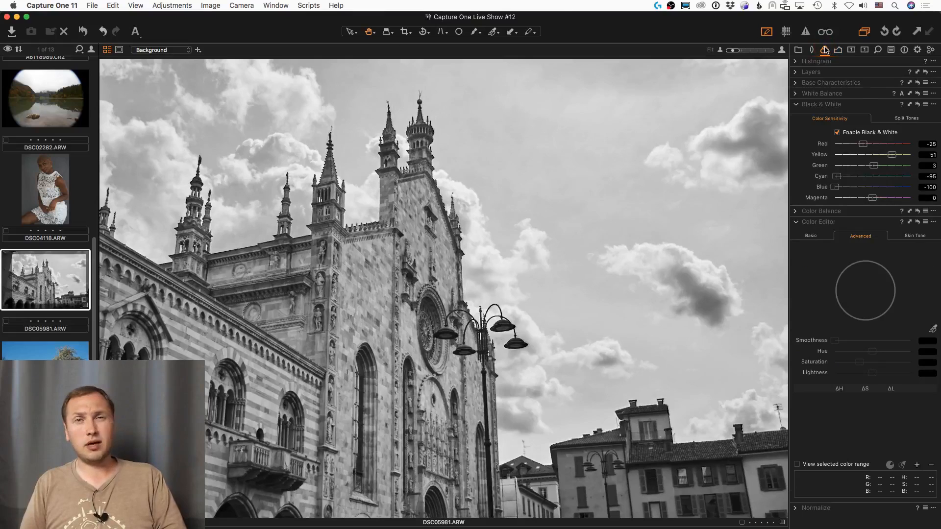
pyautogui.click(793, 212)
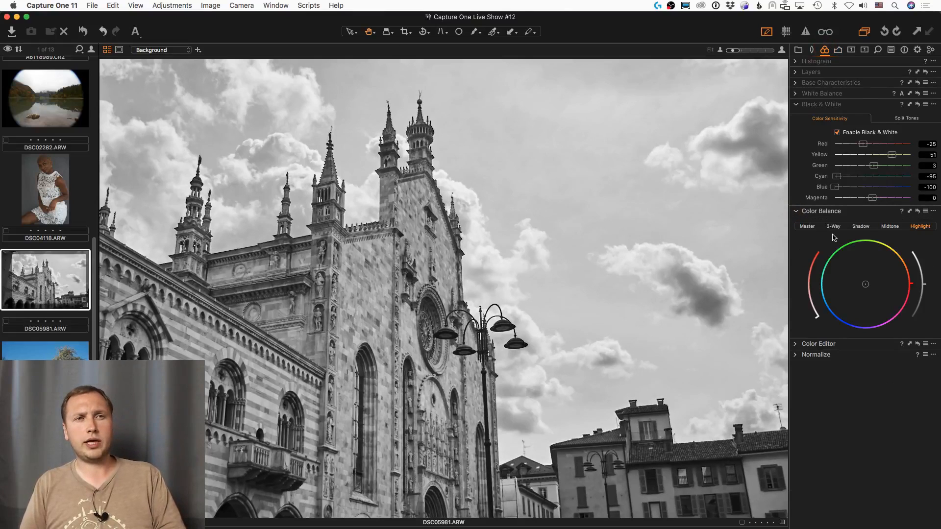
pyautogui.click(838, 49)
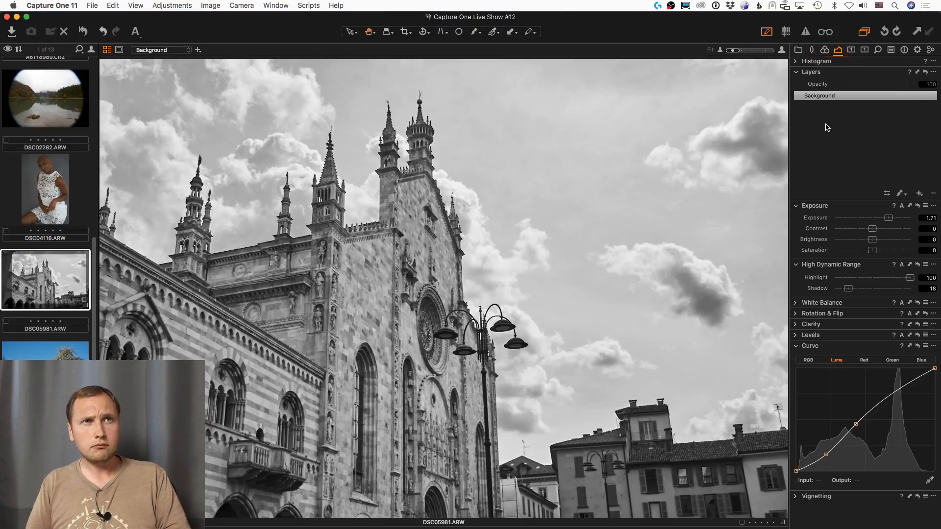
# Tone the black-and-white cathedral photo with Color Balance, adding a slight warm tint to the midtones and a blue tint to the shadows
pyautogui.click(826, 50)
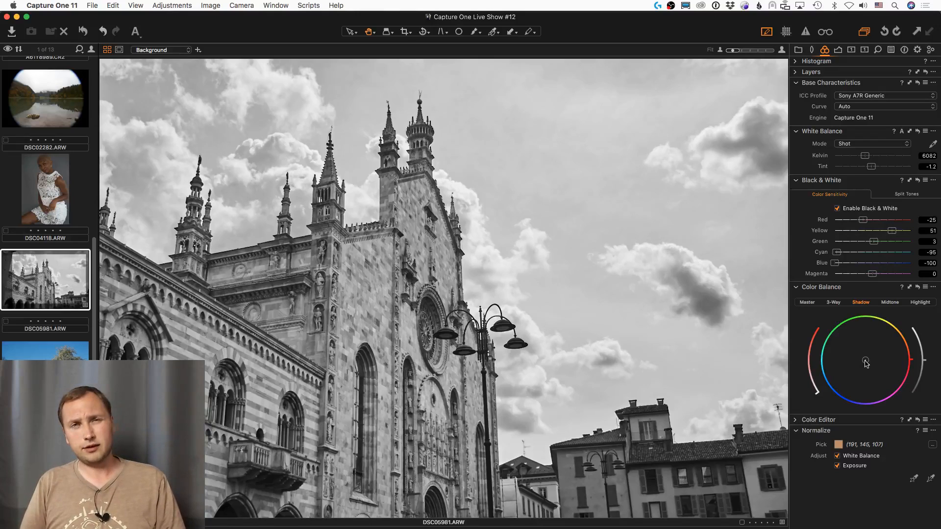
pyautogui.moveTo(859, 365)
pyautogui.mouseDown()
pyautogui.moveTo(885, 347)
pyautogui.moveTo(854, 363)
pyautogui.moveTo(878, 356)
pyautogui.moveTo(862, 352)
pyautogui.moveTo(865, 358)
pyautogui.mouseUp()
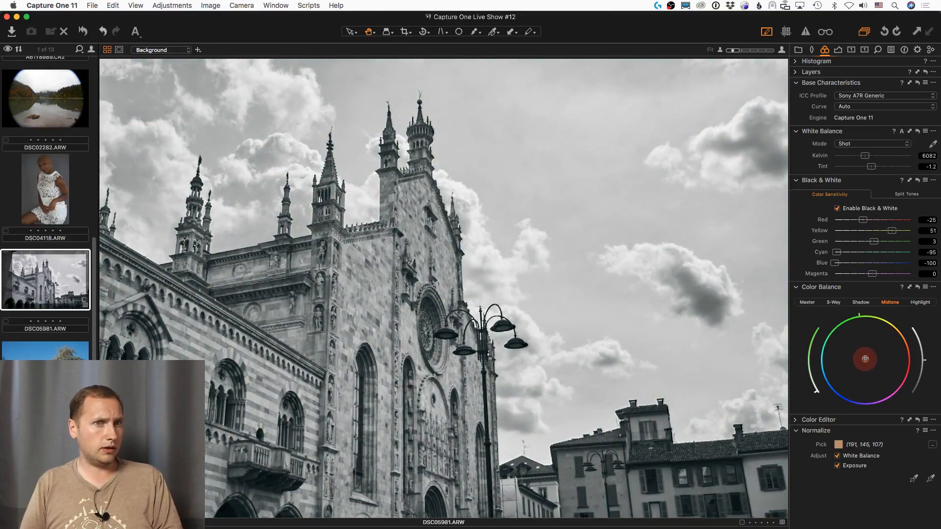
pyautogui.click(920, 302)
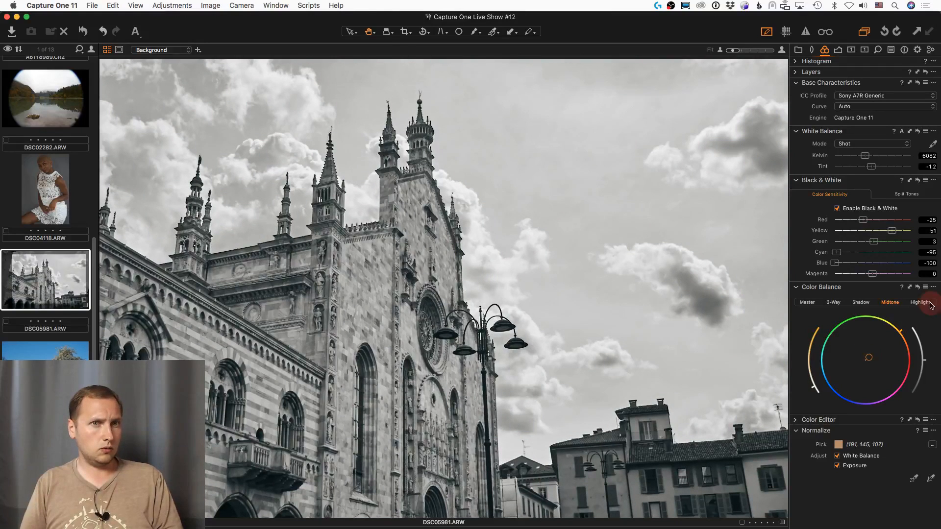
pyautogui.moveTo(869, 358); pyautogui.dragTo(855, 370)
pyautogui.click(861, 302)
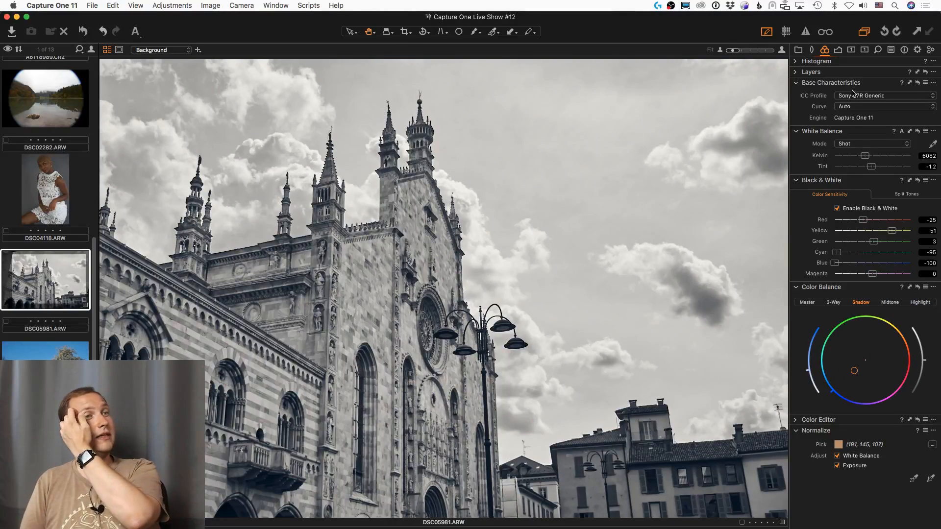
# Set the cathedral photo's Exposure to 1.64 and its High Dynamic Range Shadow to 30
pyautogui.click(839, 49)
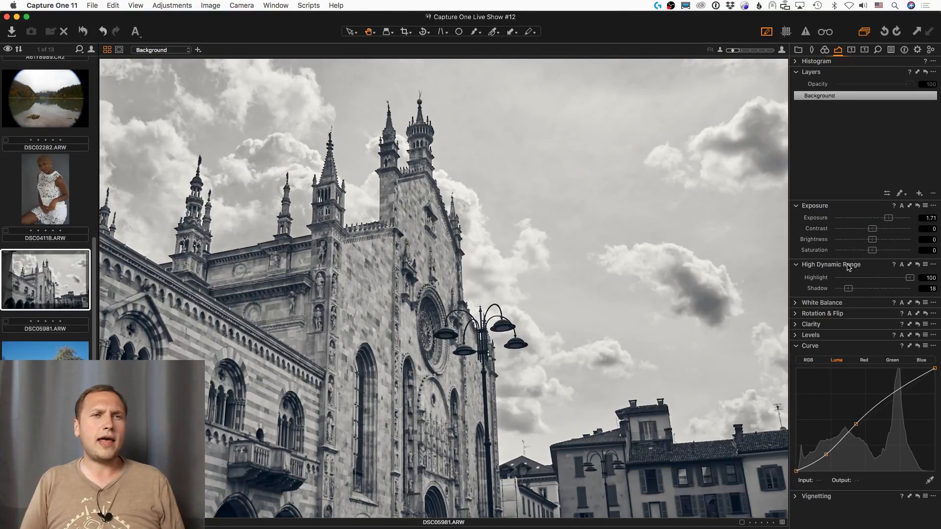
pyautogui.moveTo(873, 229); pyautogui.dragTo(889, 219)
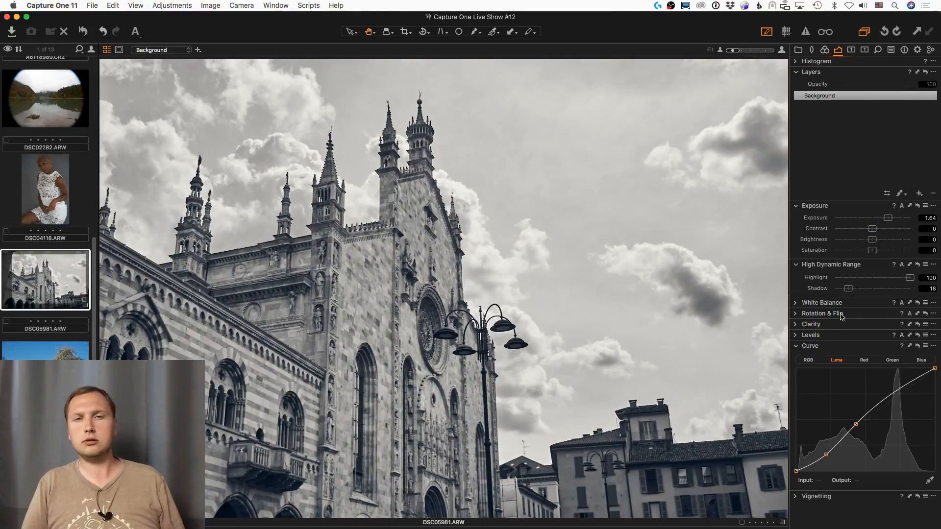
pyautogui.click(858, 289)
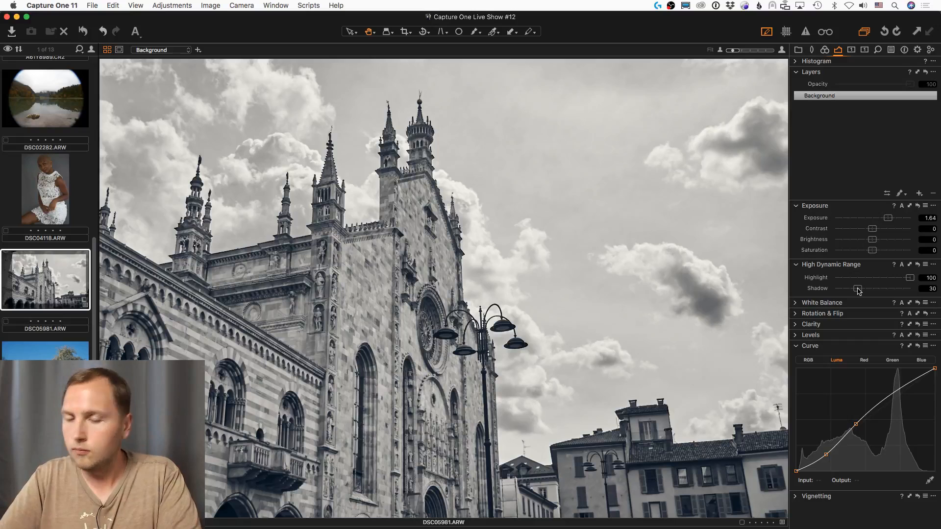
# Switch to the landscape photo DSC08225.ARW and pick the green of the foreground grass in the advanced Color Editor
pyautogui.press('Down')
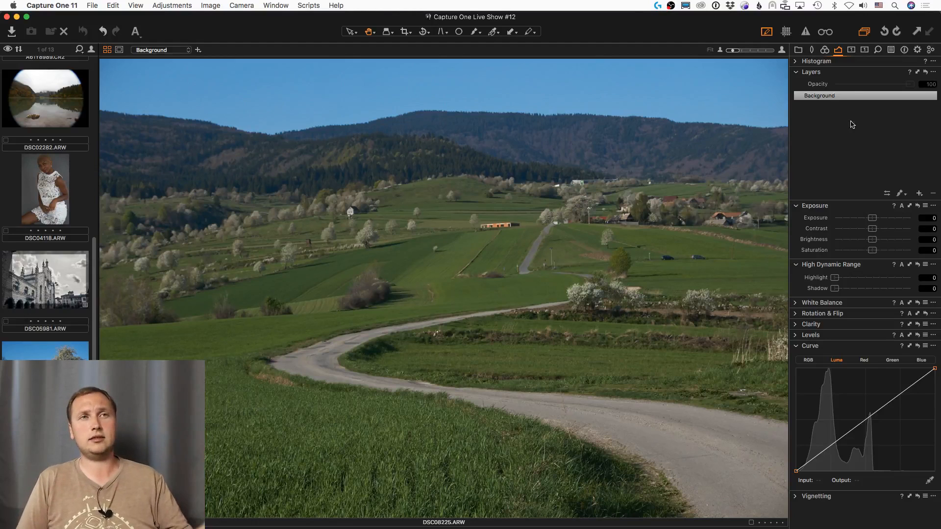
pyautogui.click(826, 50)
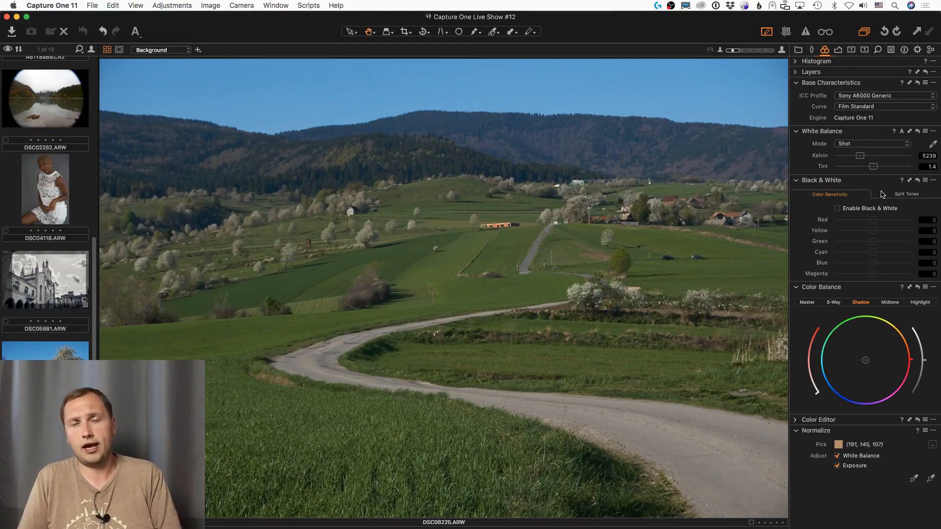
pyautogui.keyDown('alt'); pyautogui.click(797, 420); pyautogui.keyUp('alt')
pyautogui.click(933, 233)
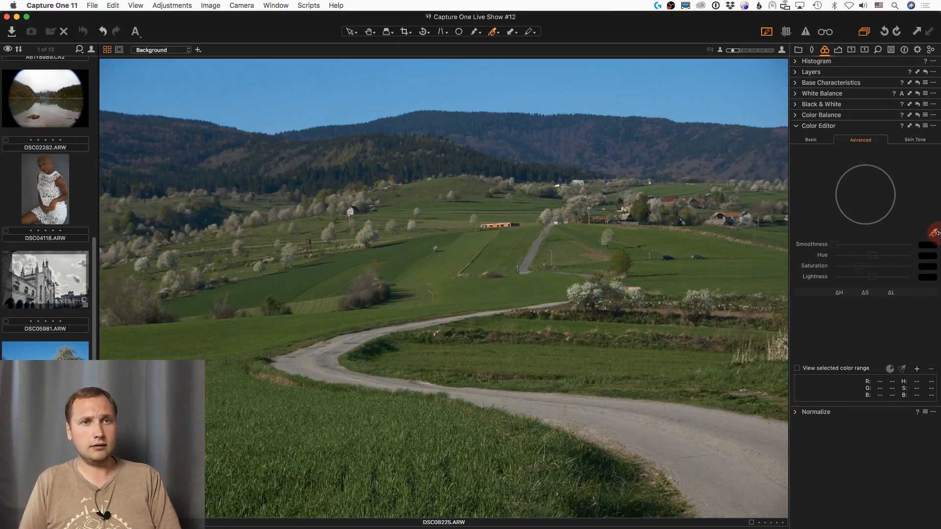
pyautogui.click(300, 405)
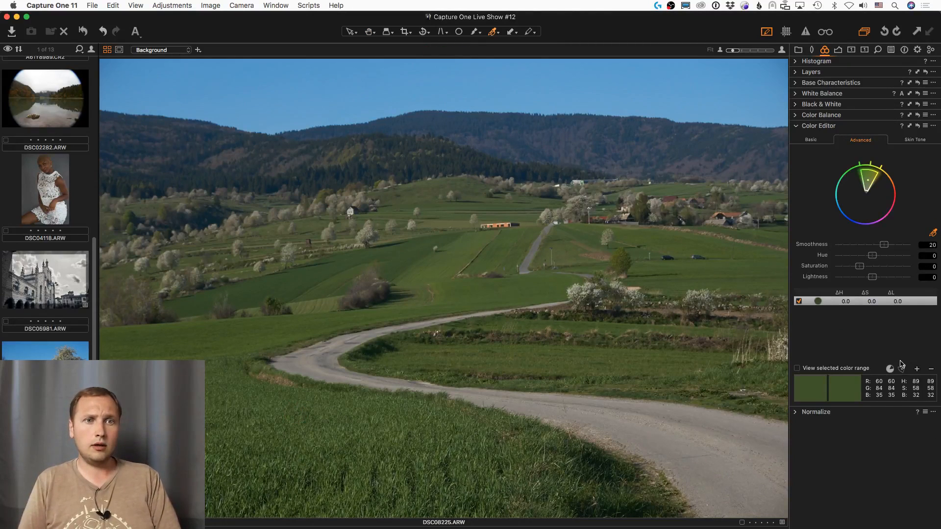
# Extend the picked green range across all saturations and create a masked layer from the color selection
pyautogui.click(902, 369)
pyautogui.click(937, 126)
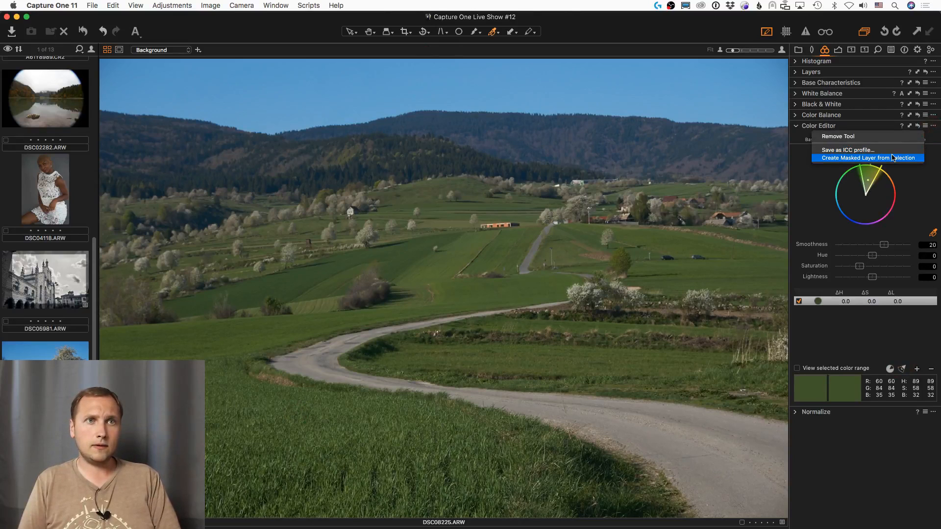
pyautogui.click(871, 162)
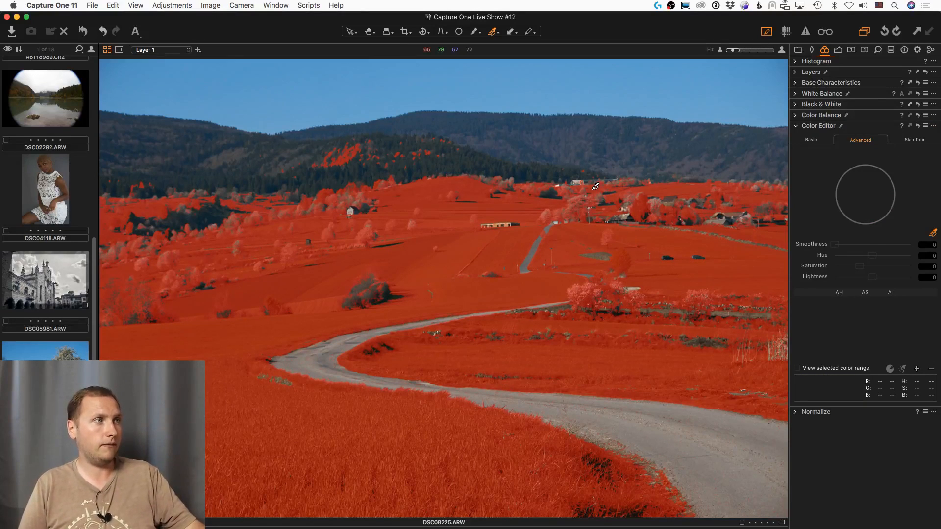
# Refine the new layer's green mask with a radius of 300 and show the layer list
pyautogui.hotkey('ctrl', 'r')
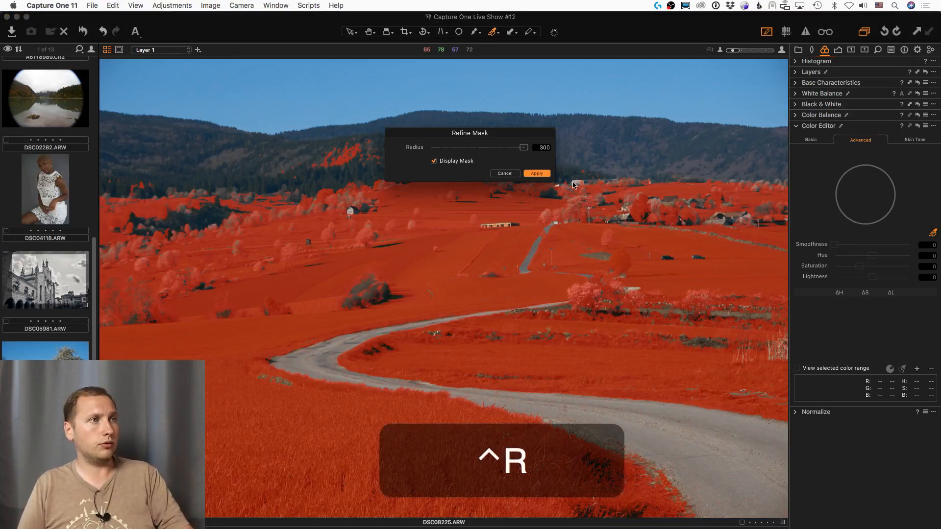
pyautogui.click(538, 174)
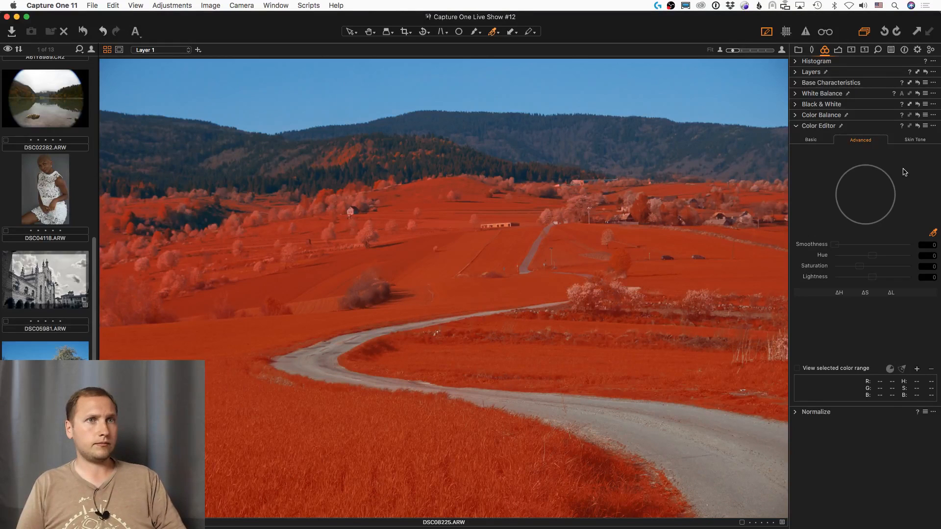
pyautogui.click(799, 76)
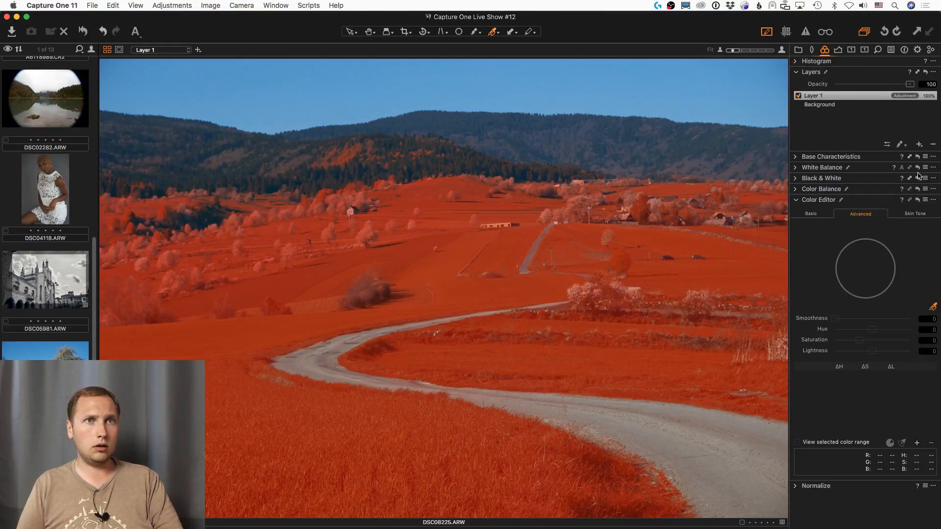
# Add a new adjustment layer above Layer 1 and copy Layer 1's mask into it
pyautogui.click(919, 146)
pyautogui.rightClick(875, 97)
pyautogui.moveTo(826, 148)
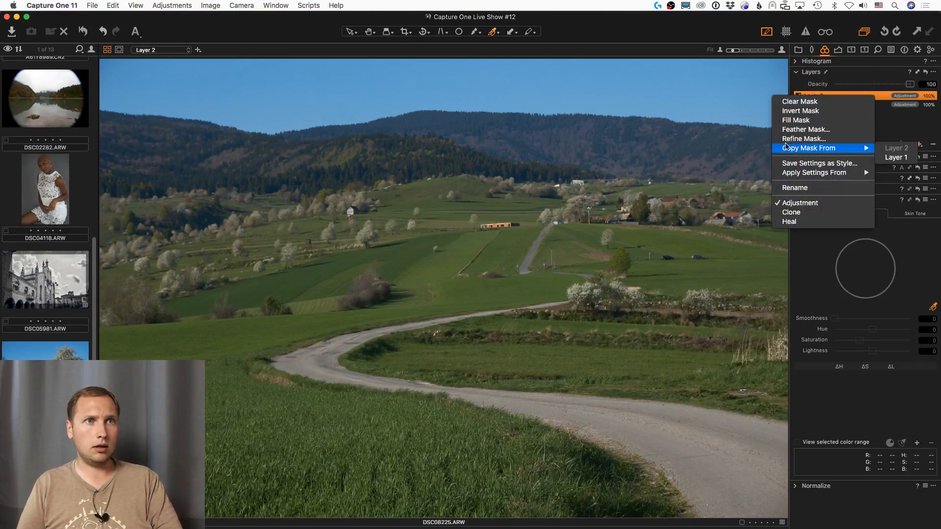
pyautogui.click(911, 158)
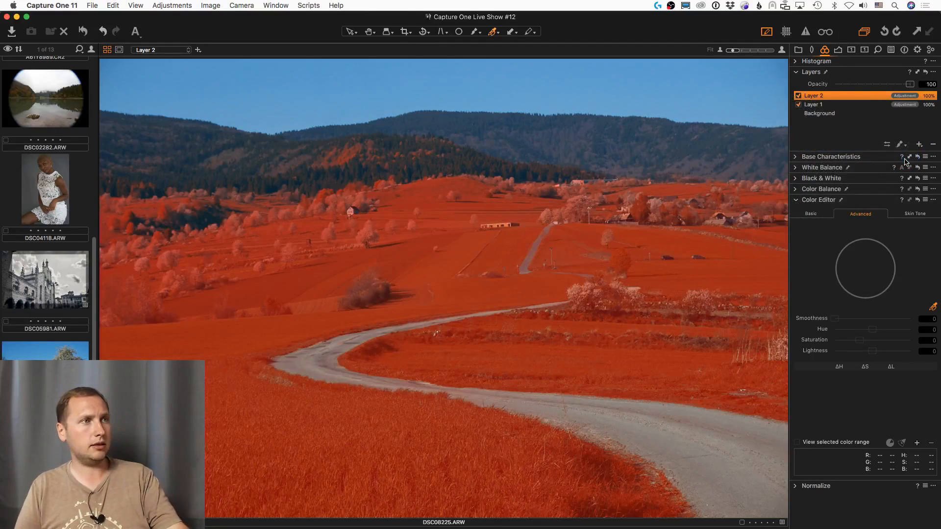
# Invert Layer 2's mask so it covers the sky, hills and road, and check the coverage with the mask overlay
pyautogui.hotkey('ctrl', 'i')
pyautogui.press('m')
pyautogui.press('m')
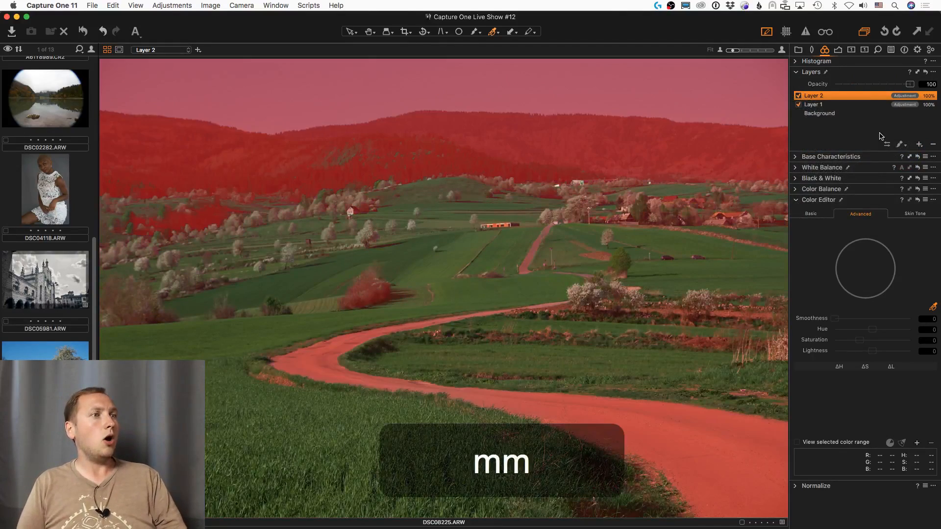
pyautogui.press('m')
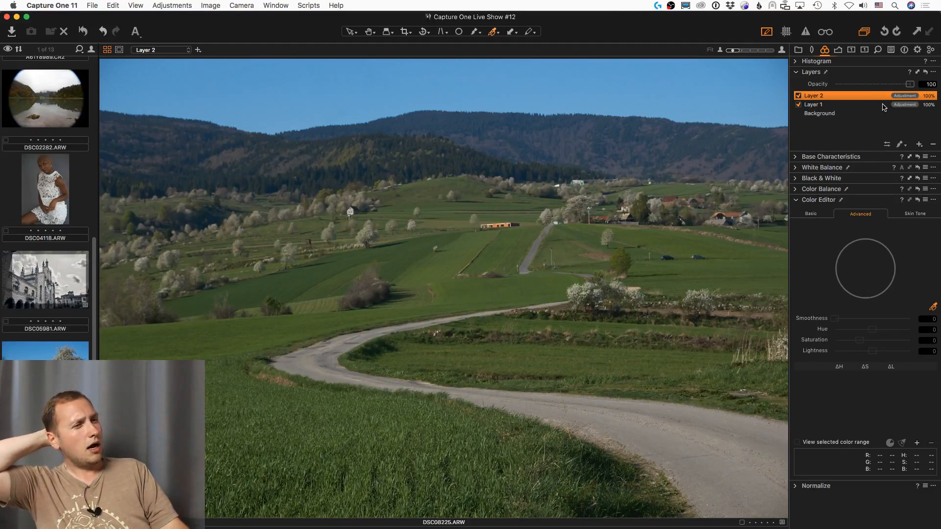
pyautogui.press('h')
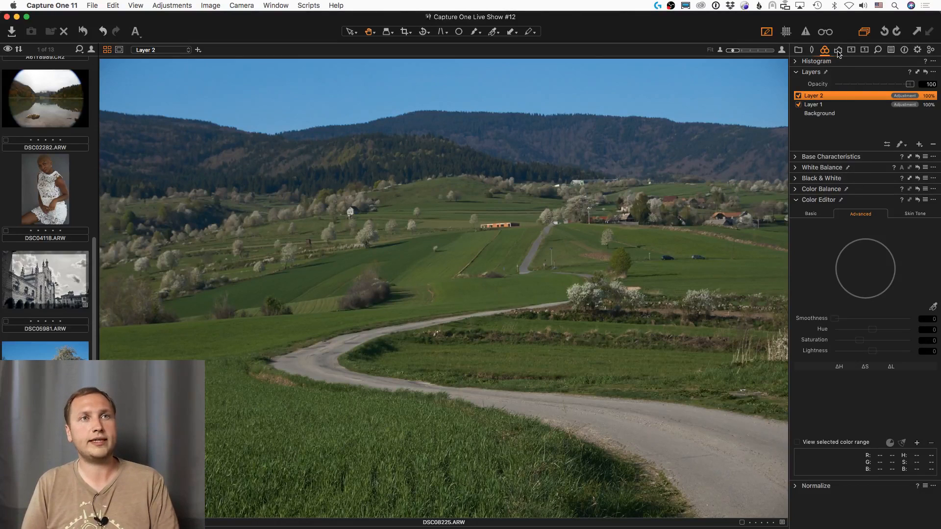
# Set the clarity of Layer 2 to 45 using the Natural method
pyautogui.click(838, 50)
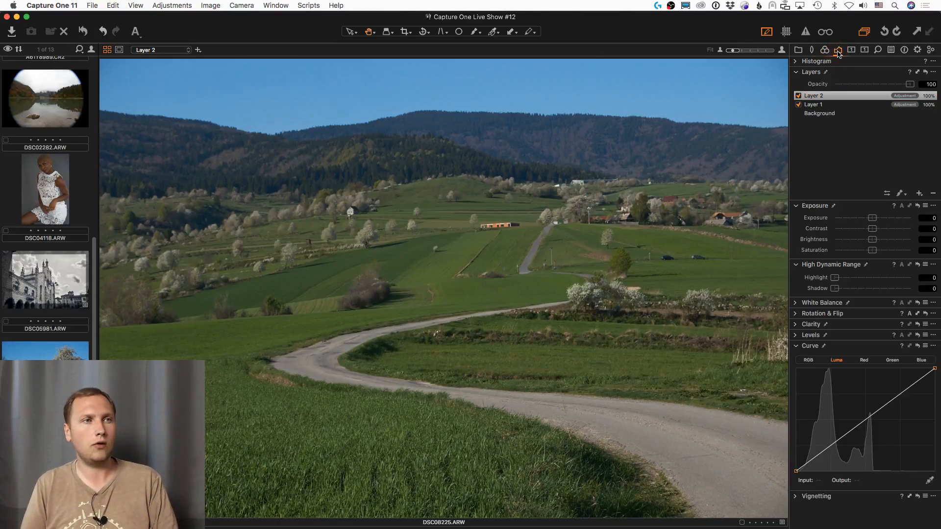
pyautogui.click(796, 324)
pyautogui.click(891, 227)
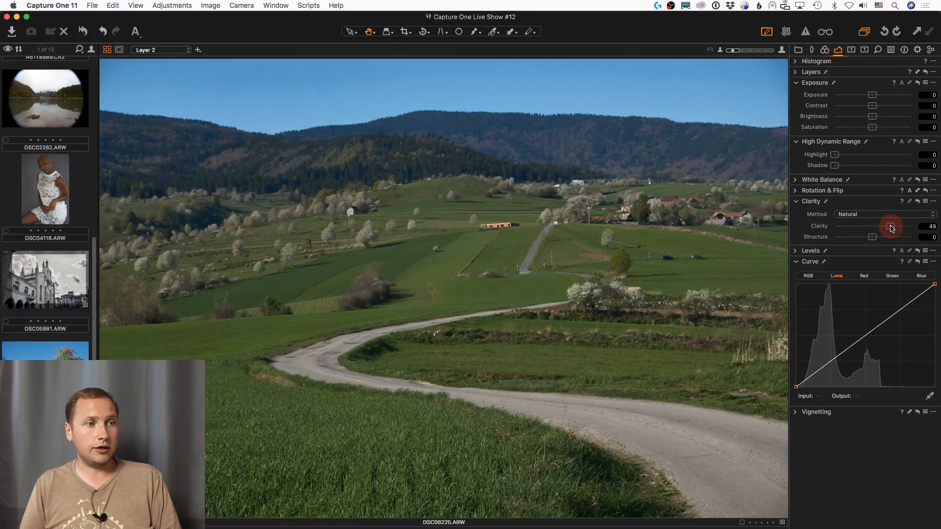
pyautogui.moveTo(891, 228)
pyautogui.mouseDown()
pyautogui.moveTo(905, 233)
pyautogui.moveTo(877, 232)
pyautogui.moveTo(892, 232)
pyautogui.mouseUp()
# Set Layer 2's contrast to 15 and cool its white balance to 4877 Kelvin
pyautogui.moveTo(873, 106); pyautogui.dragTo(884, 112)
pyautogui.click(797, 181)
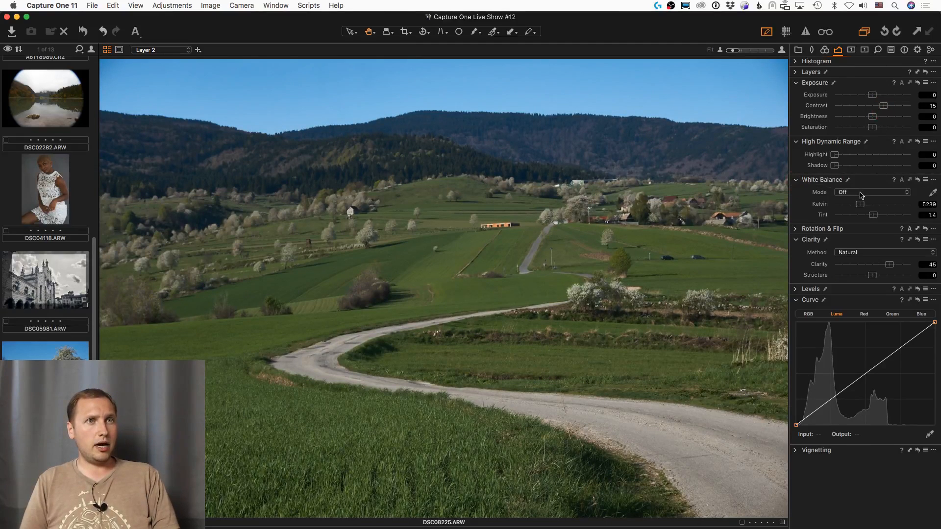
pyautogui.moveTo(864, 209); pyautogui.dragTo(857, 209)
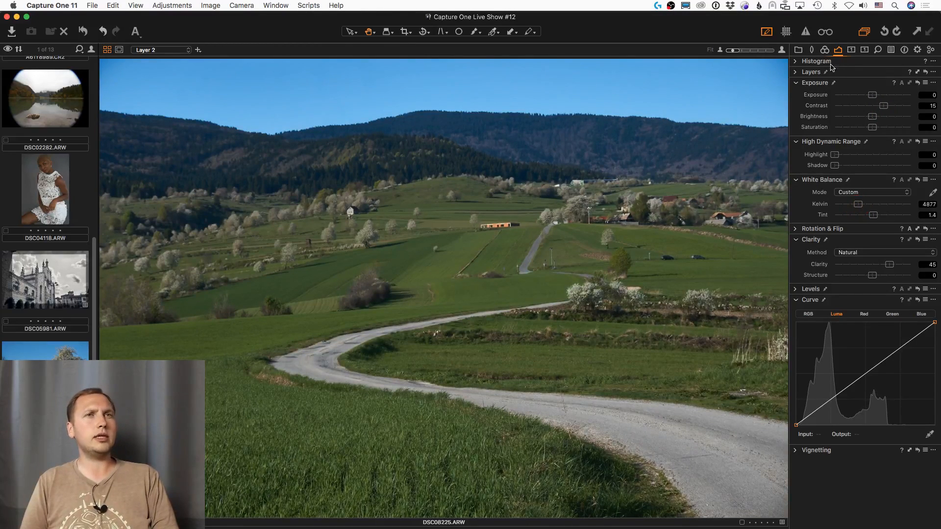
# Tint Layer 2's shadows and midtones slightly toward blue with Color Balance, checking the masked area with the overlay
pyautogui.click(825, 50)
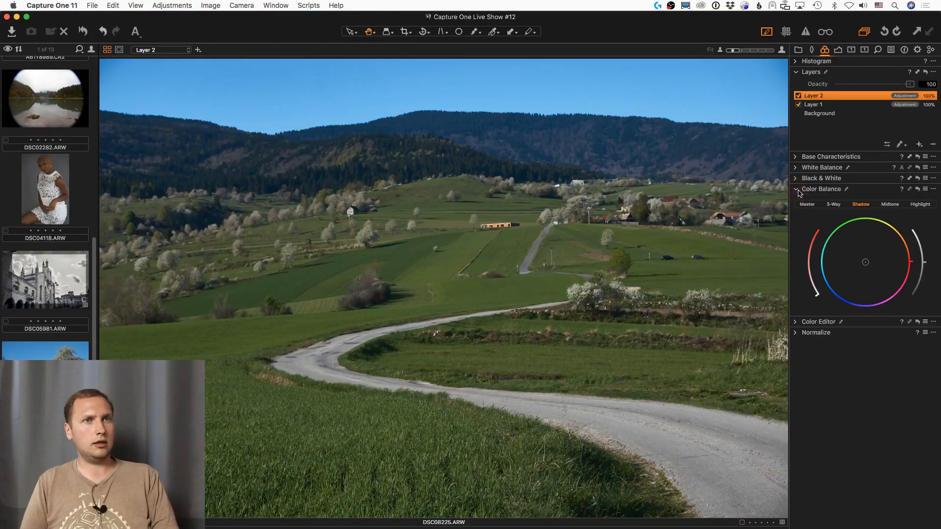
pyautogui.press('m')
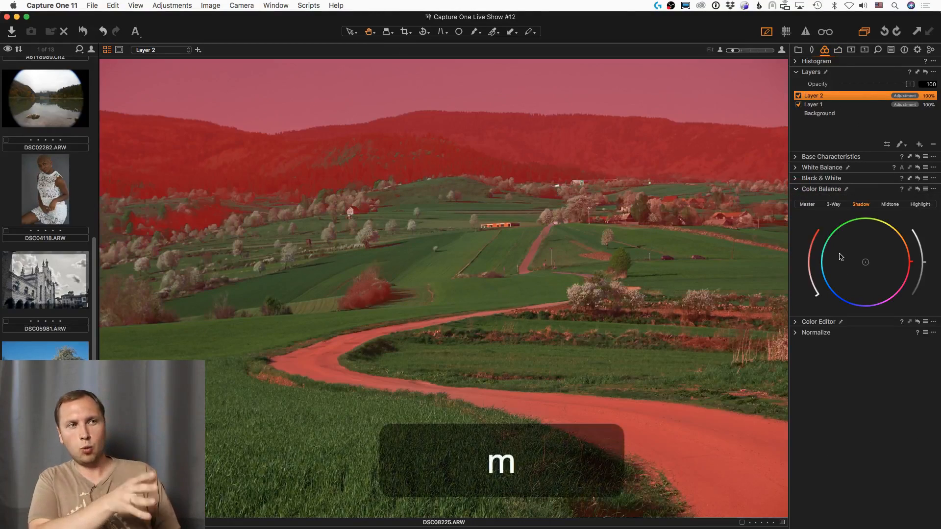
pyautogui.press('m')
pyautogui.press('m')
pyautogui.press('m')
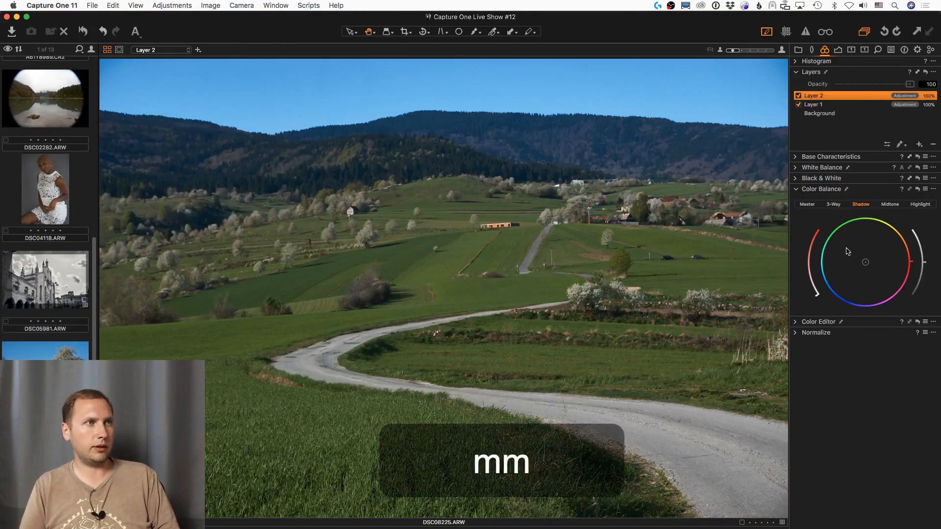
pyautogui.press('m')
pyautogui.press('m')
pyautogui.moveTo(866, 262)
pyautogui.mouseDown()
pyautogui.moveTo(866, 278)
pyautogui.moveTo(849, 278)
pyautogui.moveTo(883, 289)
pyautogui.moveTo(881, 248)
pyautogui.moveTo(853, 242)
pyautogui.moveTo(851, 273)
pyautogui.mouseUp()
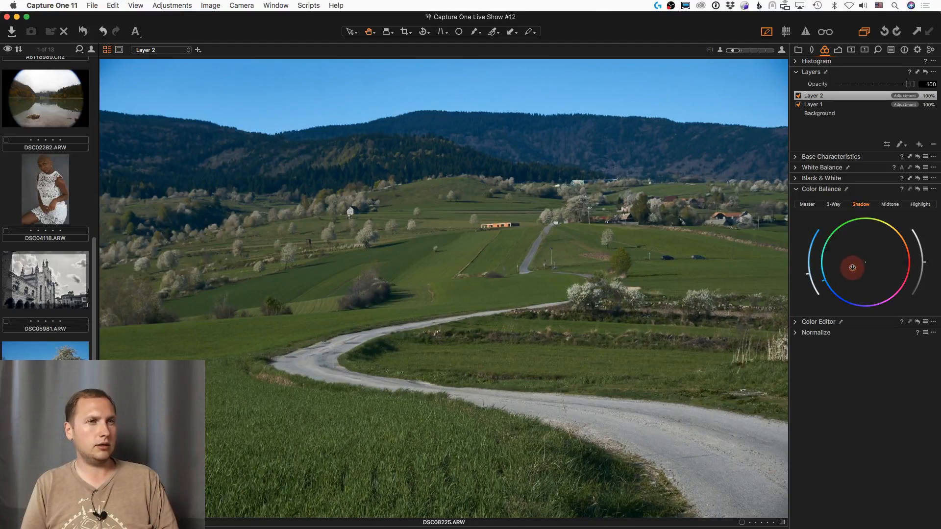
pyautogui.click(889, 205)
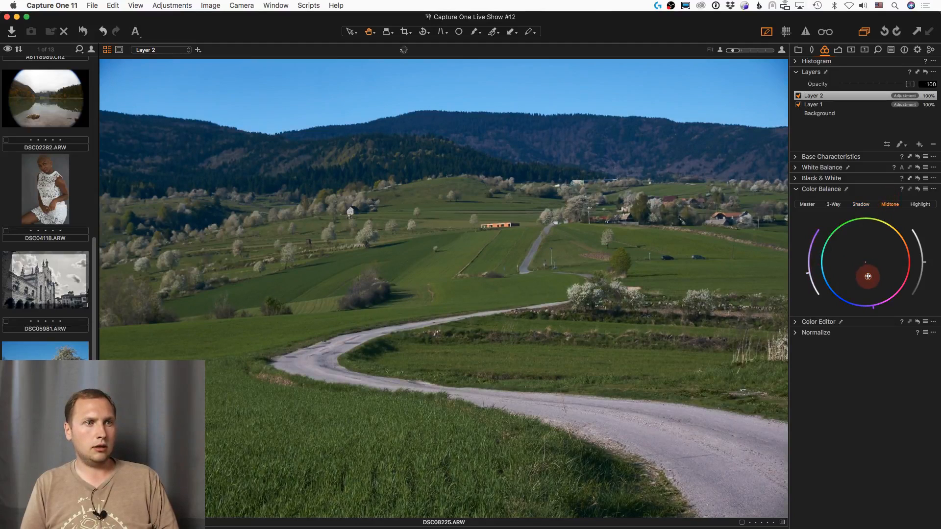
pyautogui.moveTo(868, 277)
pyautogui.mouseDown()
pyautogui.moveTo(848, 262)
pyautogui.moveTo(885, 253)
pyautogui.moveTo(860, 264)
pyautogui.mouseUp()
pyautogui.click(920, 204)
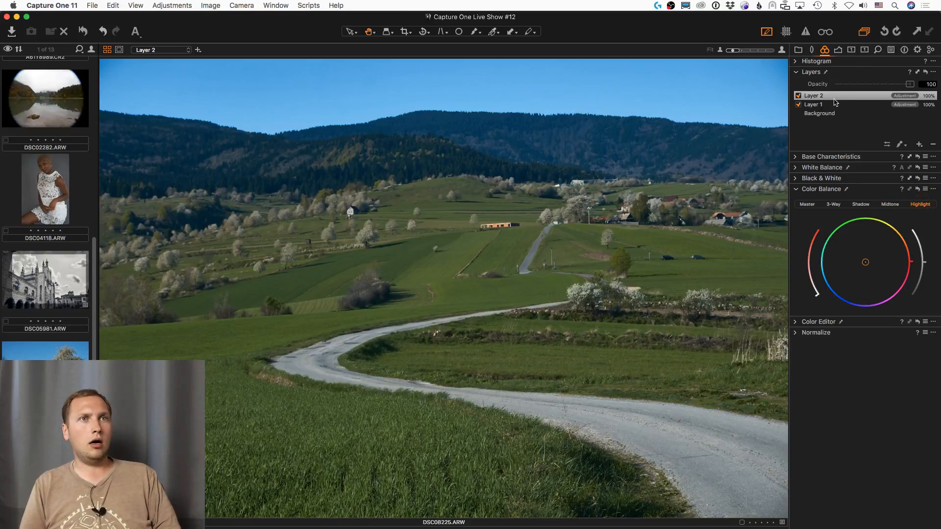
# Brighten Layer 2's upper tones with the Luma curve, anchoring the darker tones with a second point
pyautogui.click(838, 49)
pyautogui.click(831, 436)
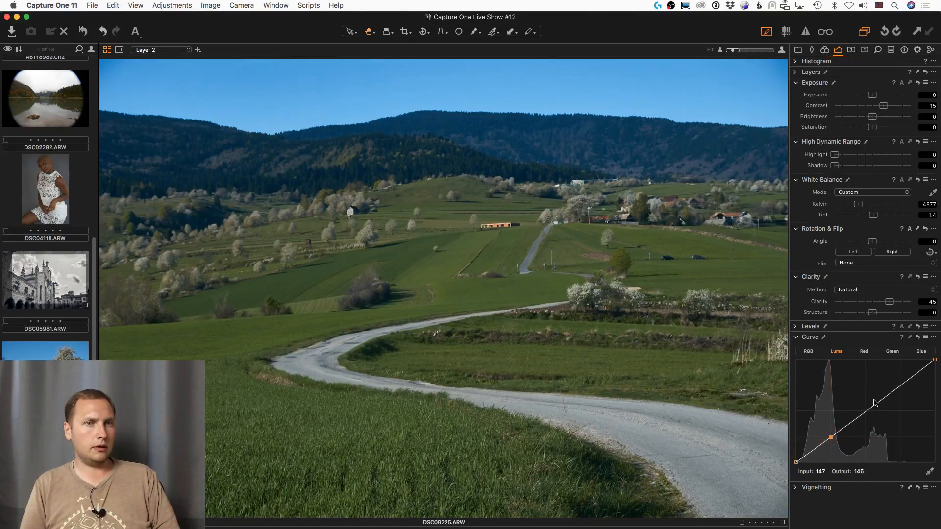
pyautogui.moveTo(872, 406); pyautogui.dragTo(875, 400)
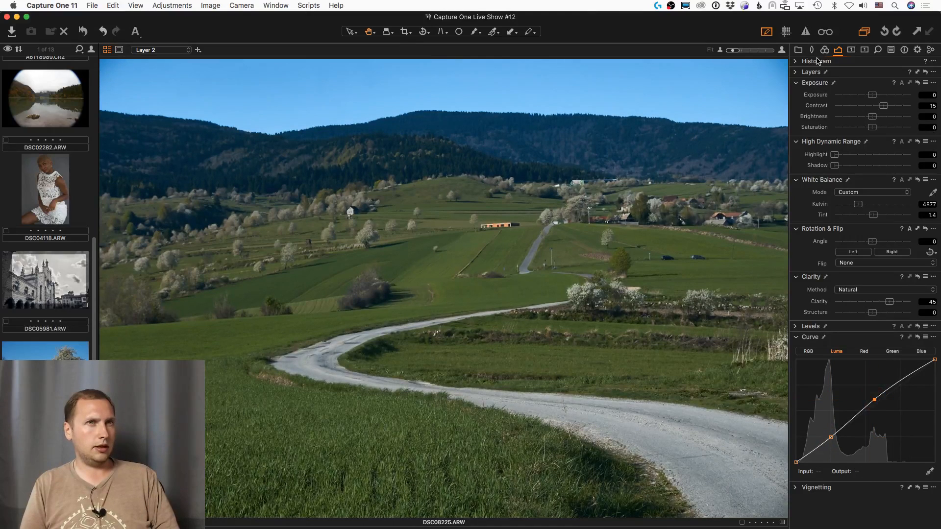
# Compare the landscape repeatedly with and without Layer 2's adjustments, leaving the layer enabled
pyautogui.click(799, 73)
pyautogui.click(799, 96)
pyautogui.click(799, 96)
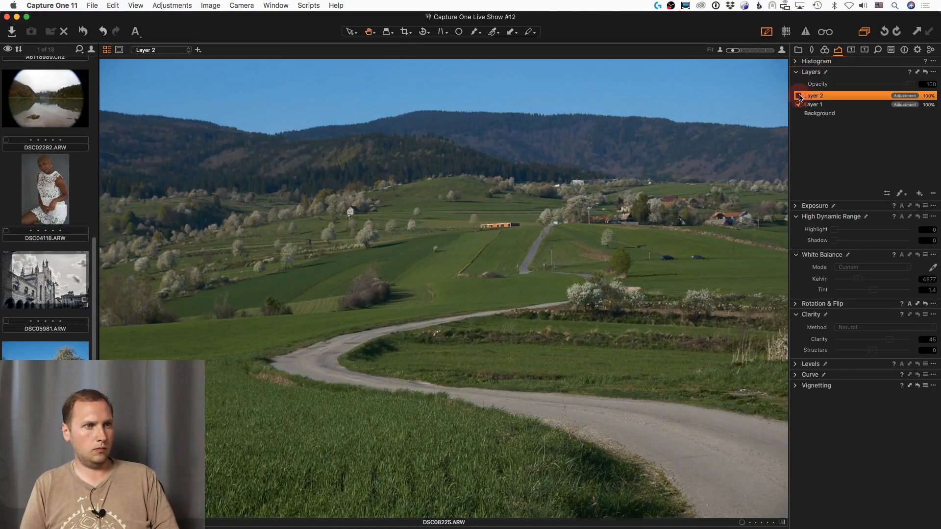
pyautogui.click(800, 96)
pyautogui.click(799, 96)
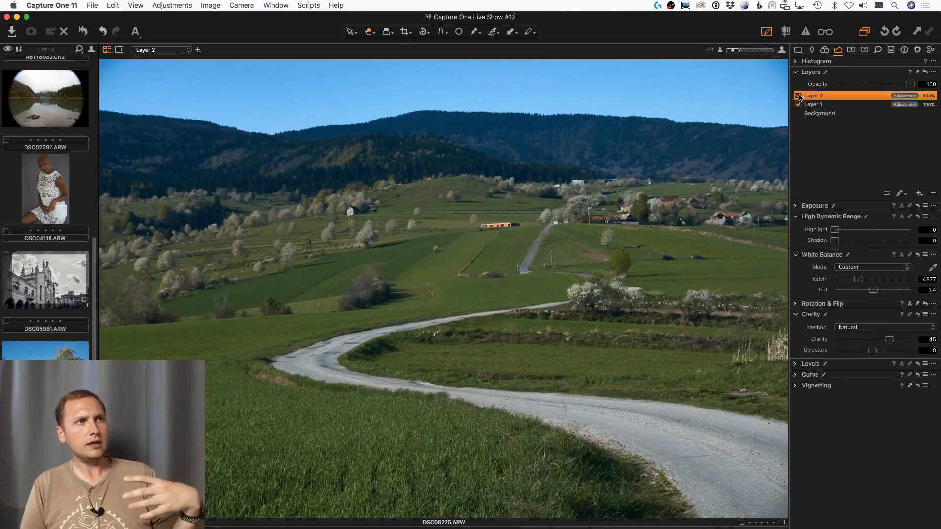
pyautogui.click(799, 96)
pyautogui.click(799, 96)
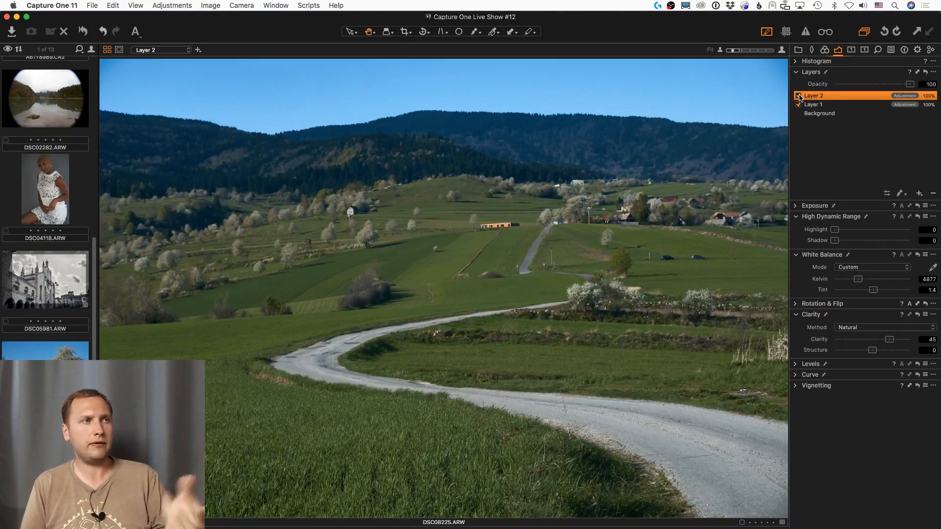
pyautogui.click(799, 96)
pyautogui.click(799, 96)
pyautogui.click(799, 96)
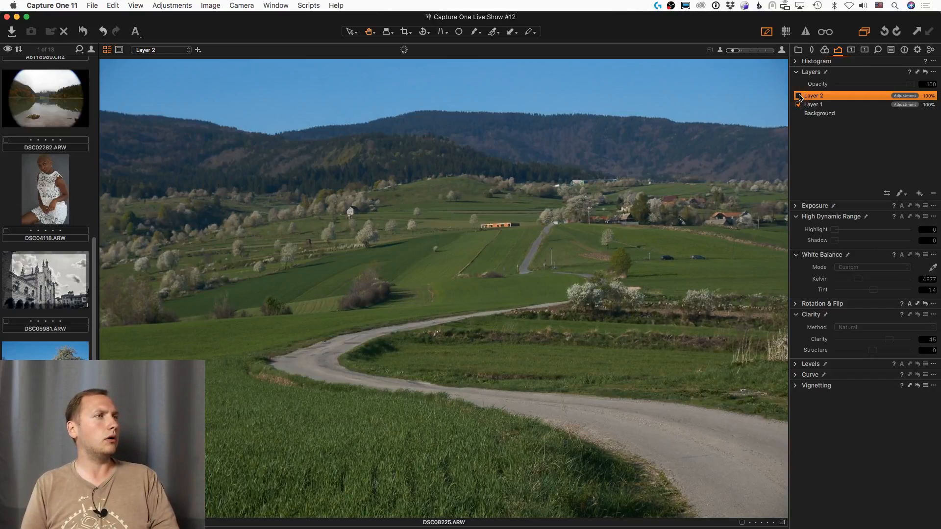
pyautogui.click(799, 96)
pyautogui.click(799, 96)
pyautogui.click(799, 96)
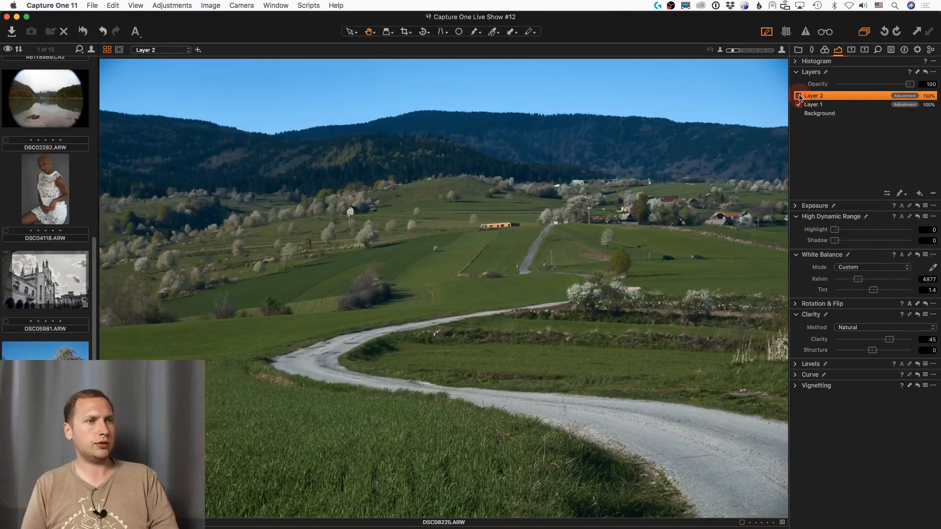
pyautogui.click(799, 96)
pyautogui.click(799, 96)
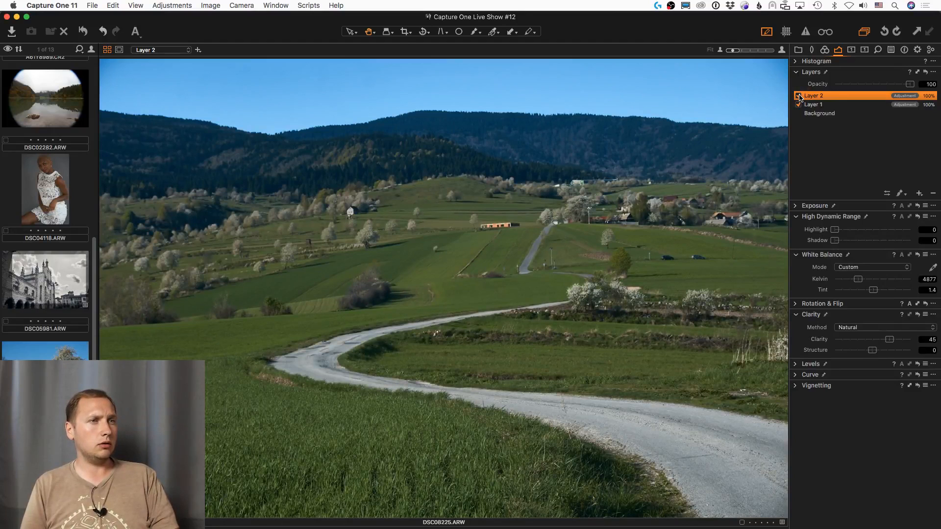
pyautogui.click(799, 96)
pyautogui.click(799, 96)
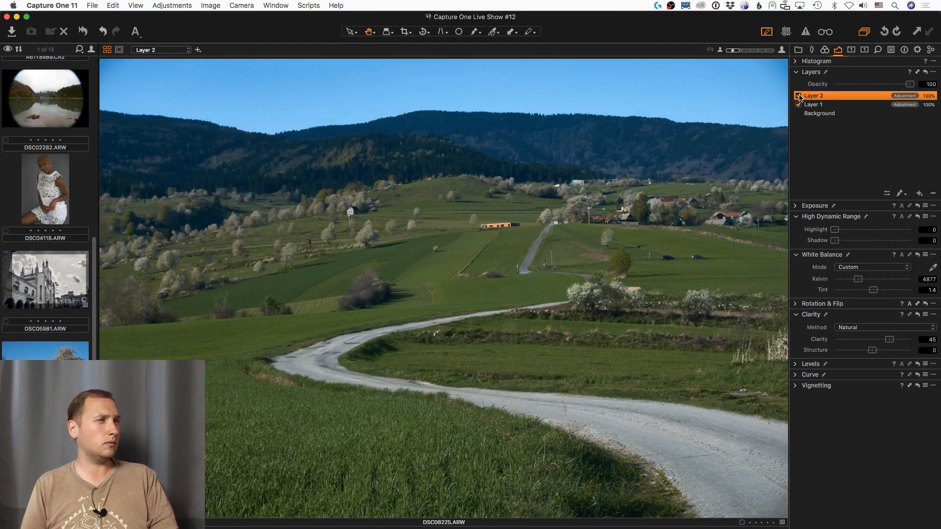
pyautogui.click(799, 96)
pyautogui.click(799, 97)
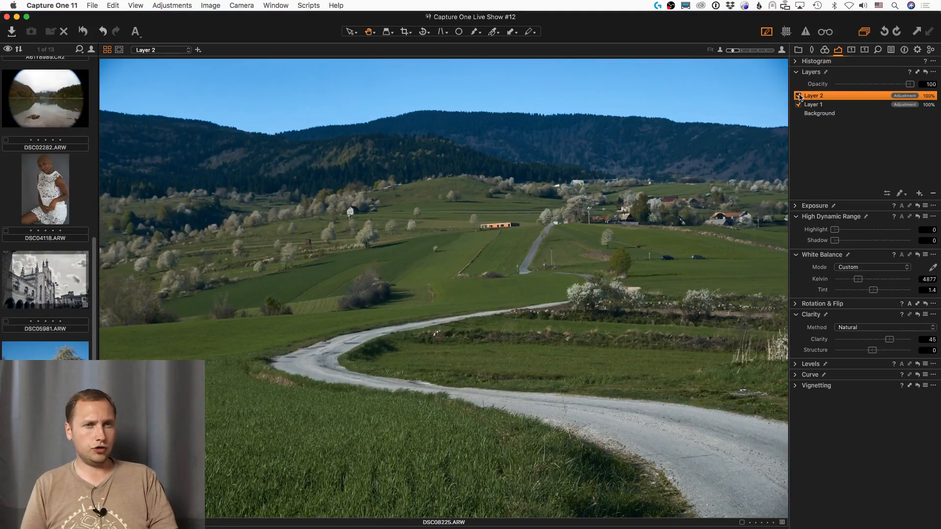
pyautogui.click(799, 96)
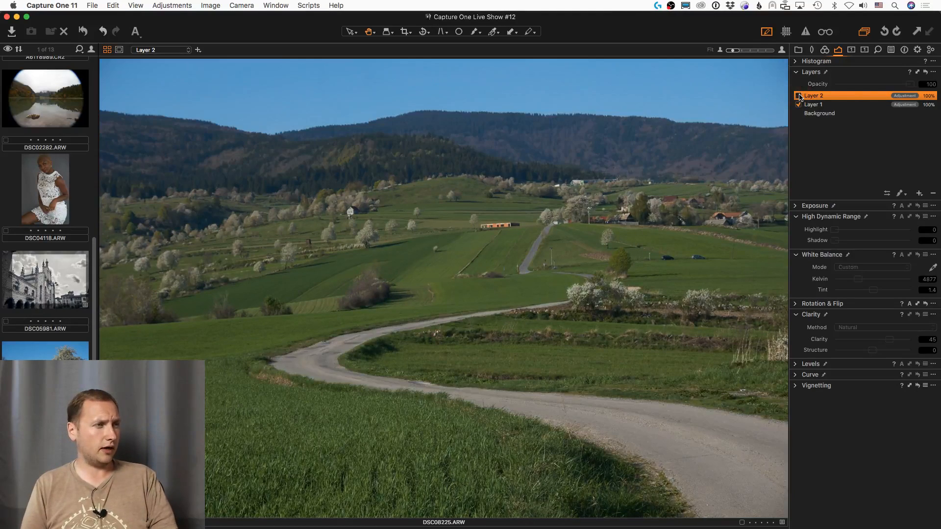
pyautogui.click(799, 96)
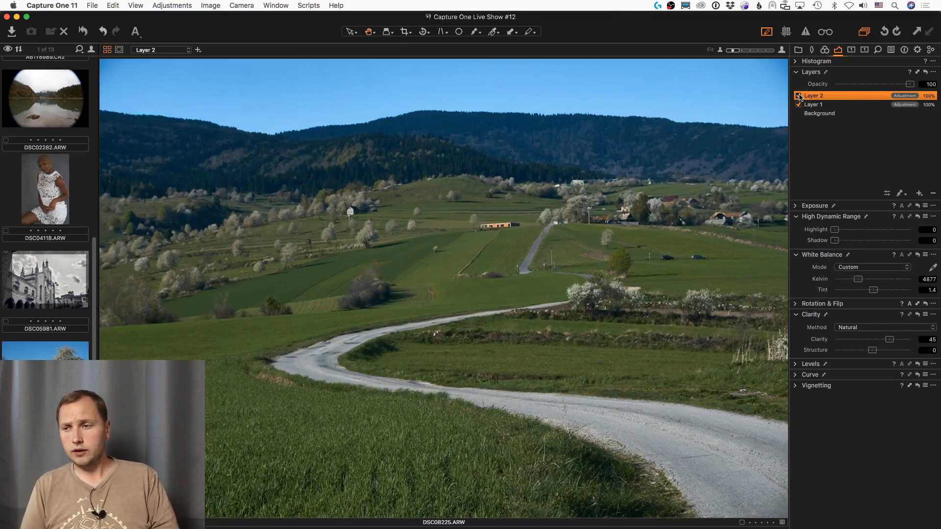
# Select Layer 1 and check which parts of the landscape its mask covers
pyautogui.click(840, 104)
pyautogui.press('m')
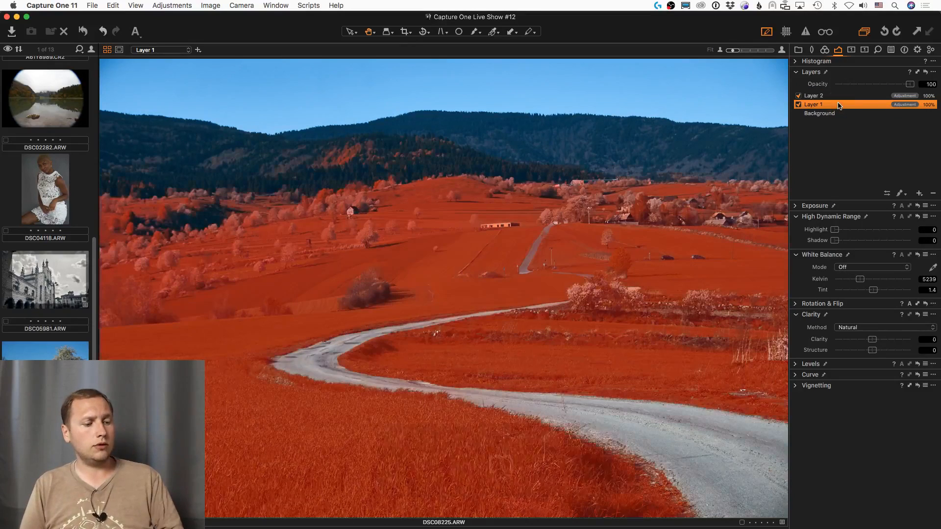
pyautogui.press('m')
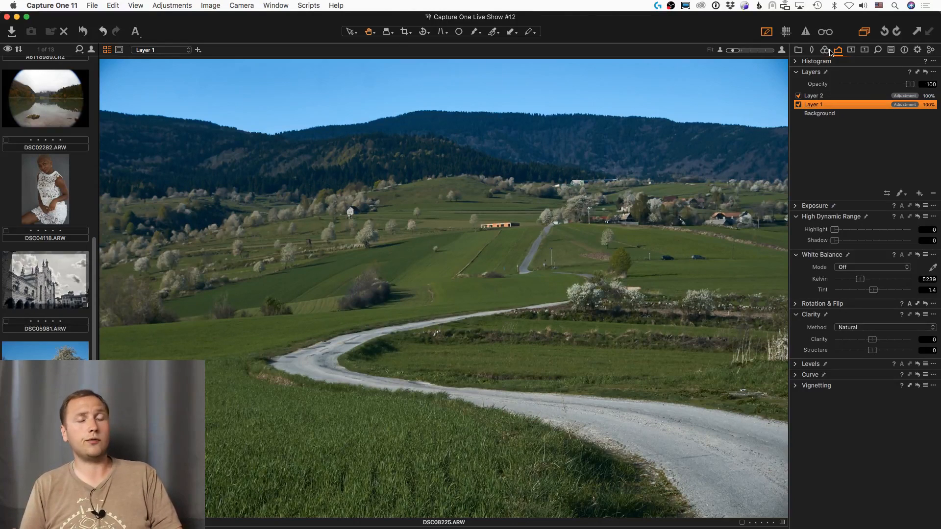
# Preview the color film styles on the landscape and apply 035 Kodak Royal Gold 400 v2 B Exp to the selected Layer 1
pyautogui.click(891, 51)
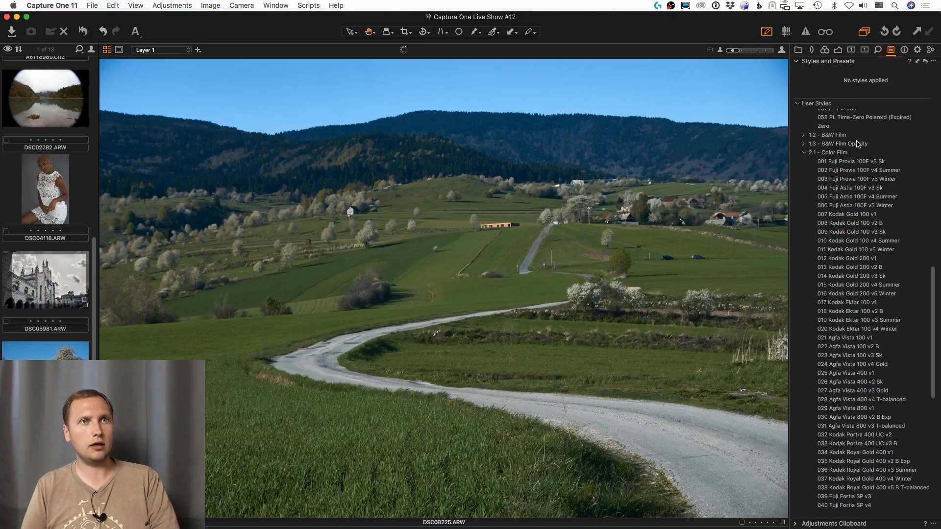
pyautogui.scroll(15, 858, 144)
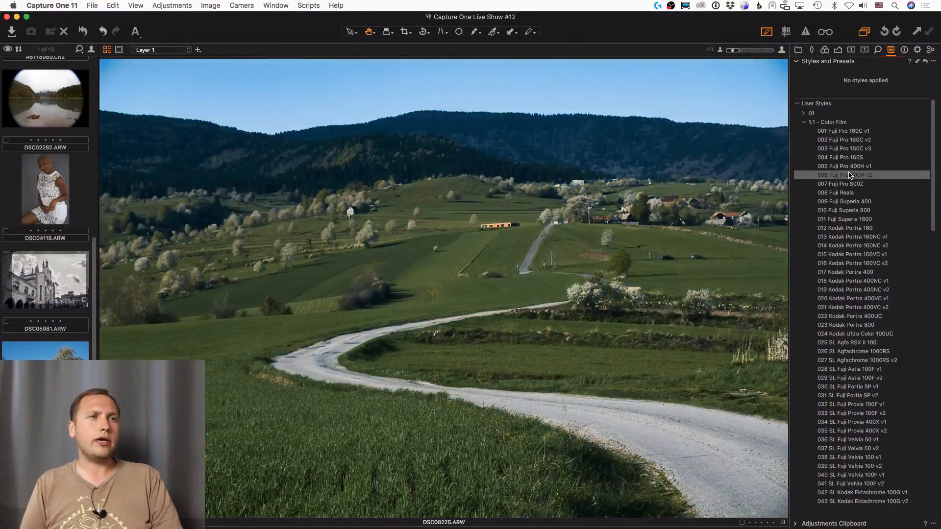
pyautogui.scroll(-3, 848, 191)
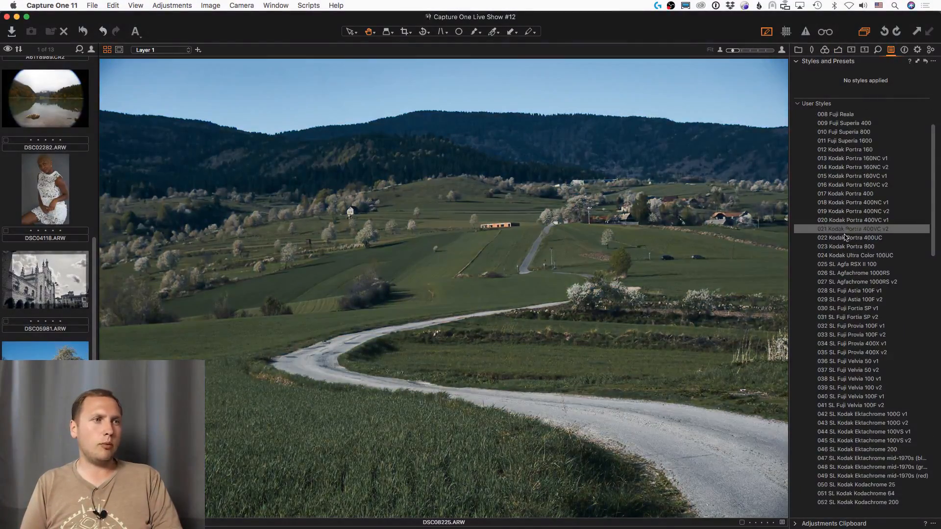
pyautogui.scroll(-3, 844, 275)
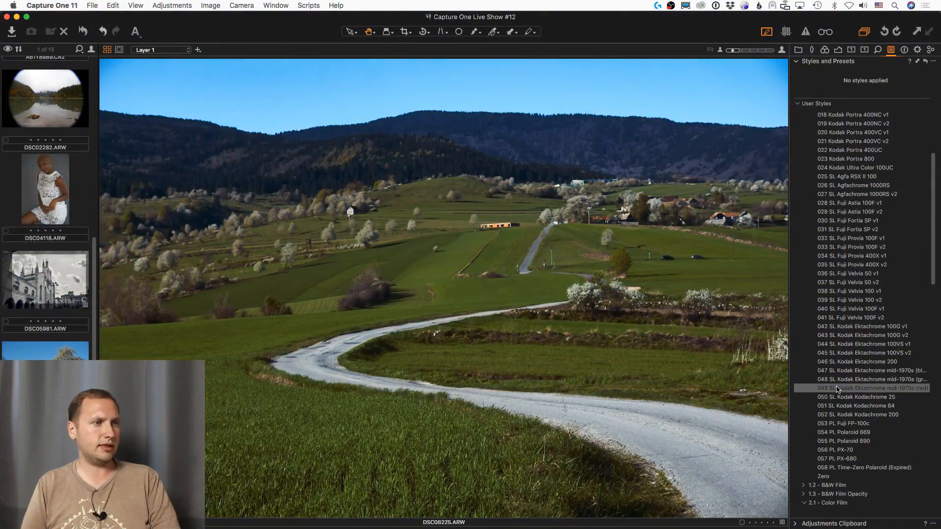
pyautogui.scroll(-12, 839, 382)
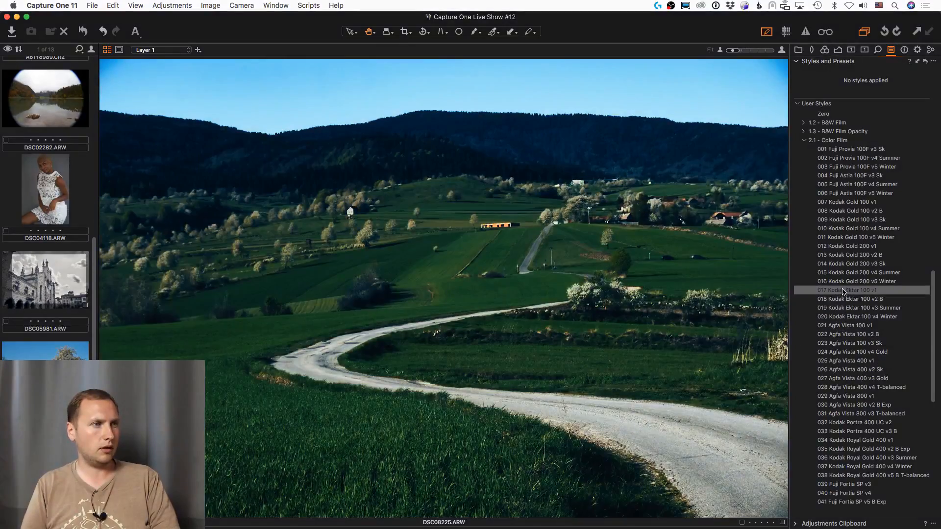
pyautogui.scroll(-3, 841, 392)
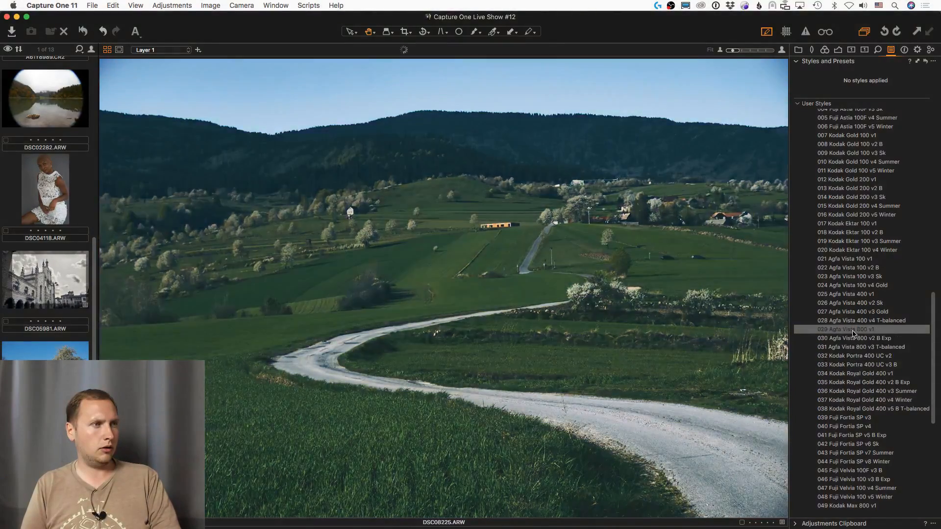
pyautogui.scroll(-5, 853, 334)
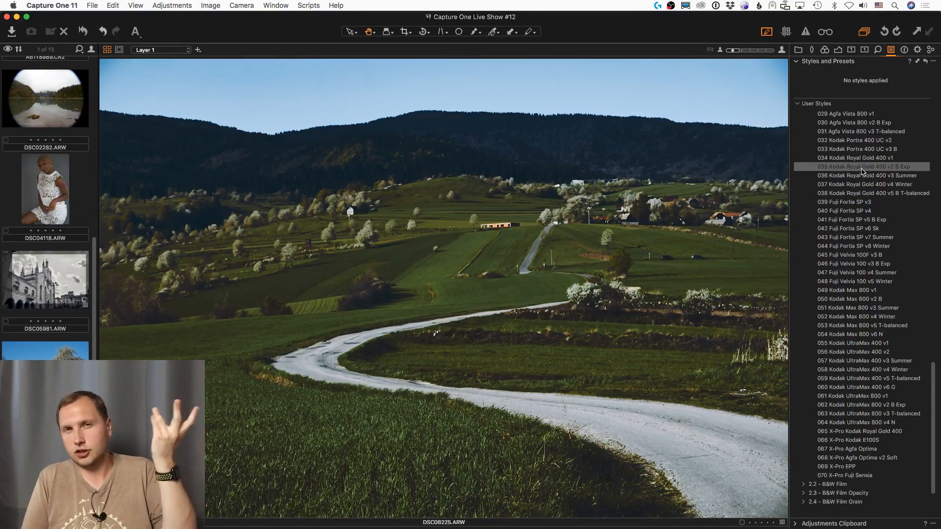
pyautogui.rightClick(863, 171)
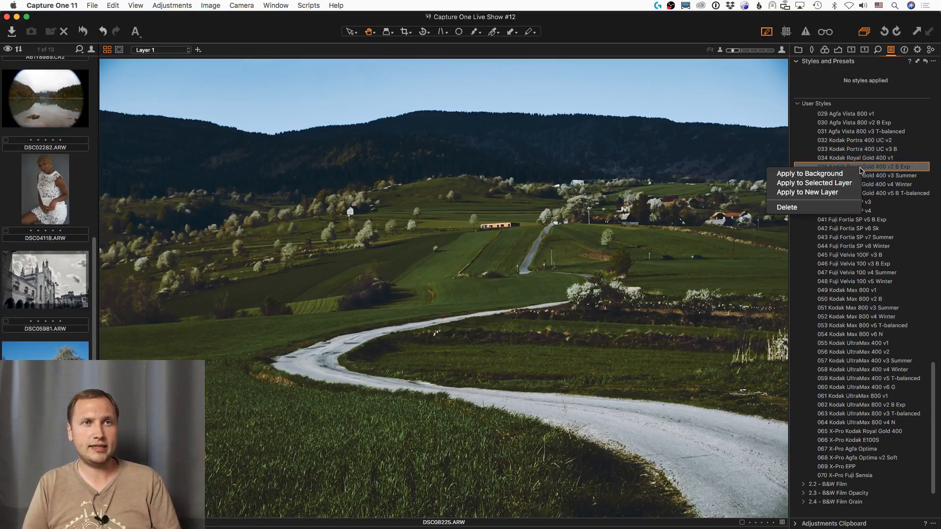
pyautogui.click(834, 184)
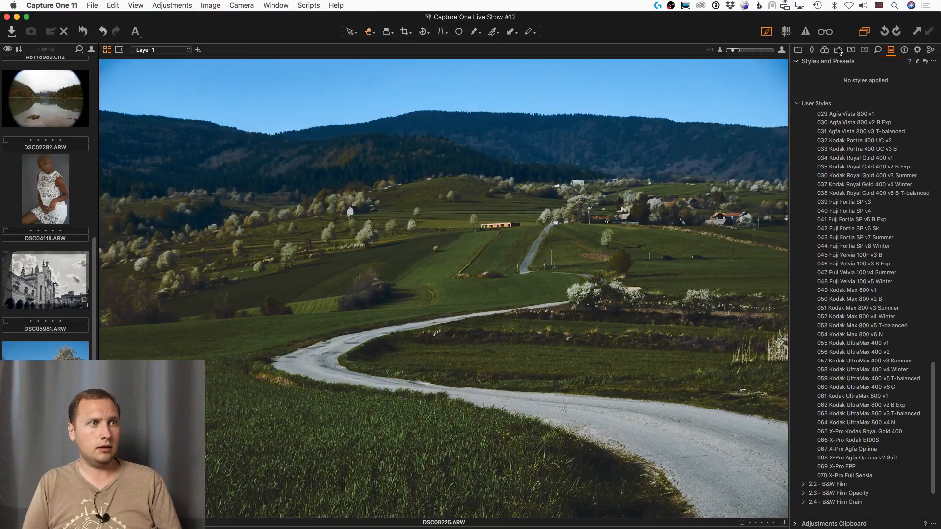
# Lower Layer 1's opacity to 48 and compare the landscape with and without the layer
pyautogui.click(838, 49)
pyautogui.moveTo(901, 136); pyautogui.dragTo(858, 130)
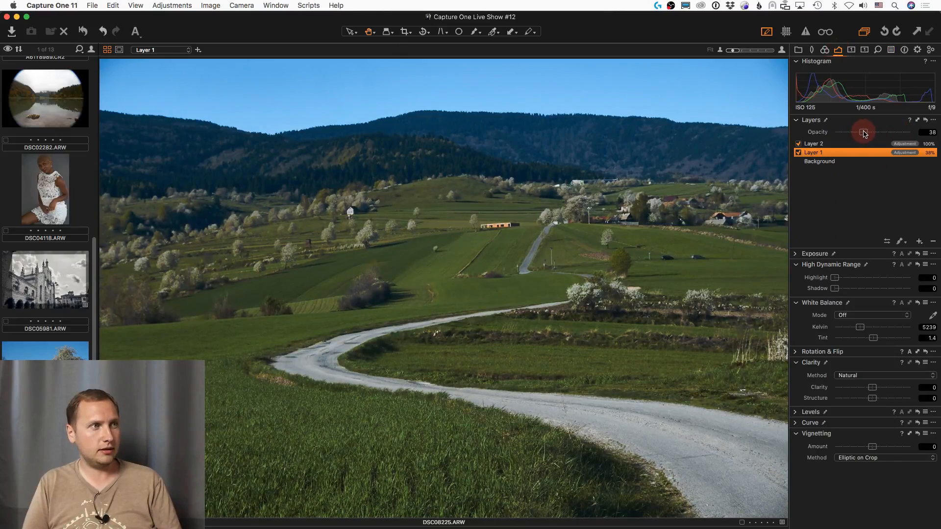
pyautogui.click(799, 153)
pyautogui.click(799, 153)
# Undo Layer 1's visibility and opacity changes and the film style applied to it
pyautogui.press('super+z')
pyautogui.press('super+z')
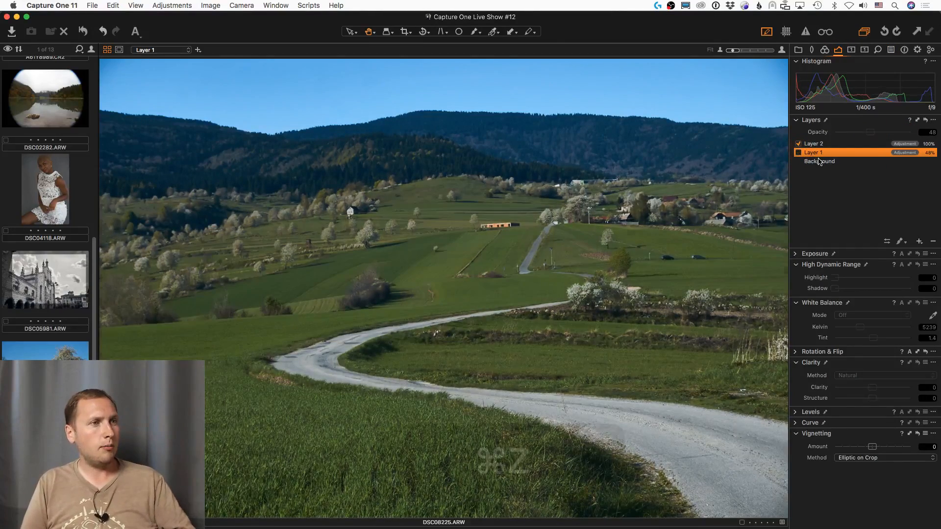
pyautogui.press('super+z')
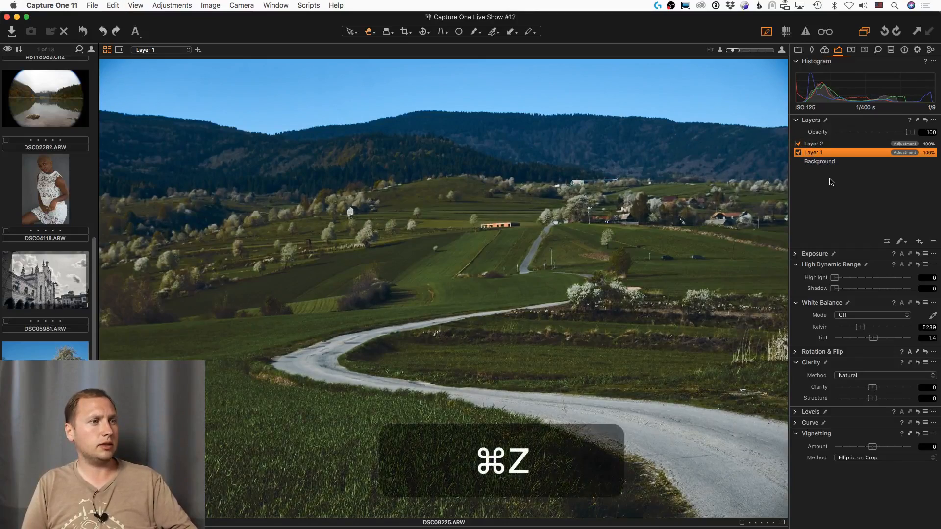
pyautogui.press('super+z')
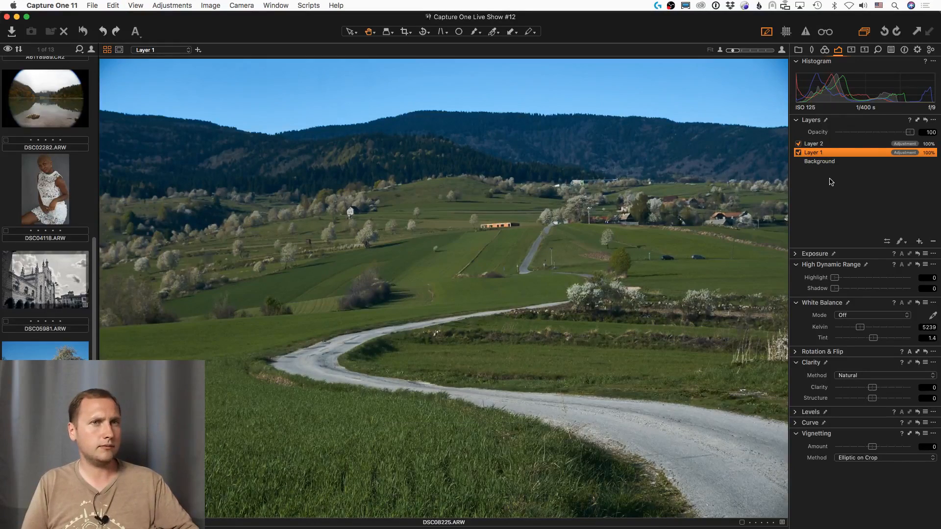
# Add contrast to Layer 1 with a two-point S-shaped Luma curve and warm its white balance to 5939 Kelvin
pyautogui.press('m')
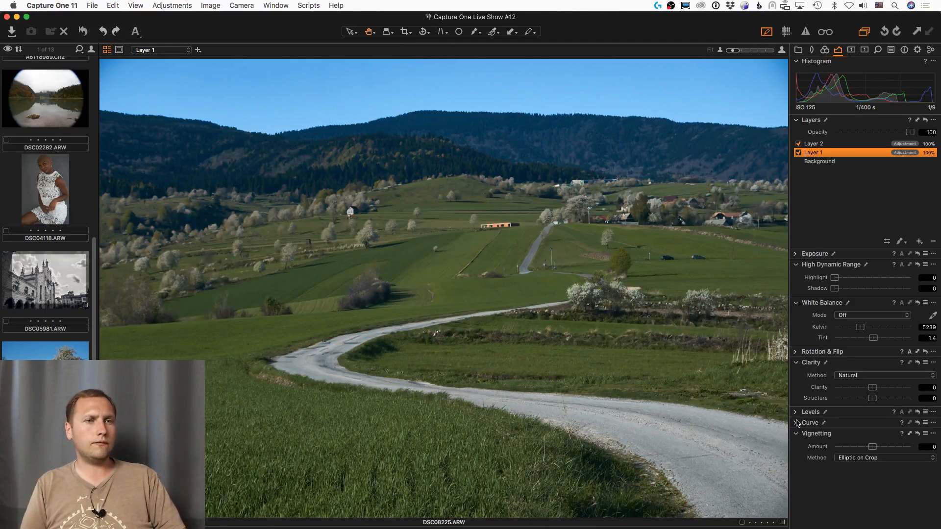
pyautogui.click(816, 423)
pyautogui.moveTo(827, 453); pyautogui.dragTo(826, 451)
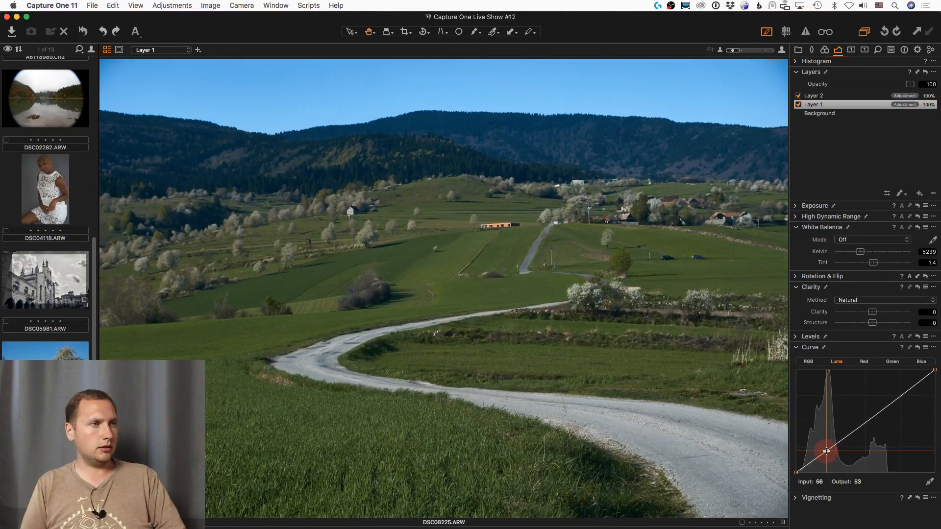
pyautogui.moveTo(873, 415); pyautogui.dragTo(867, 407)
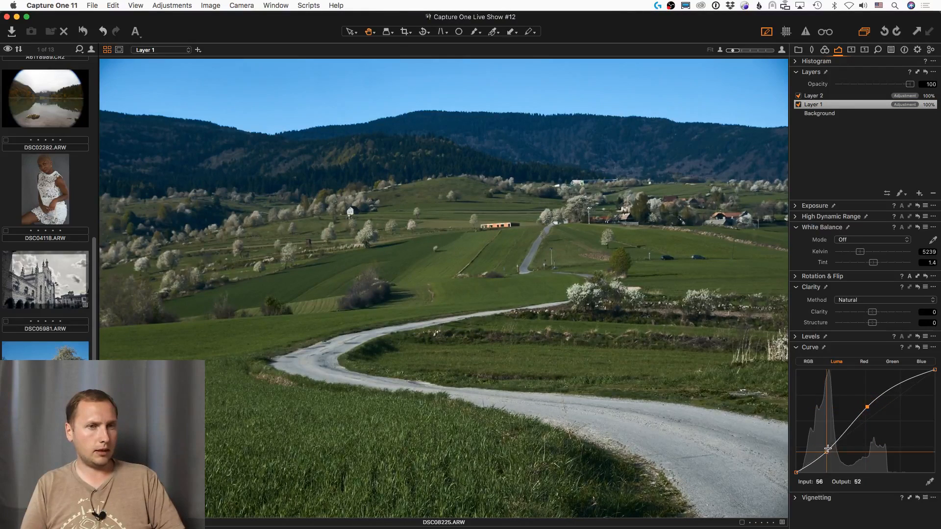
pyautogui.moveTo(827, 451); pyautogui.dragTo(827, 453)
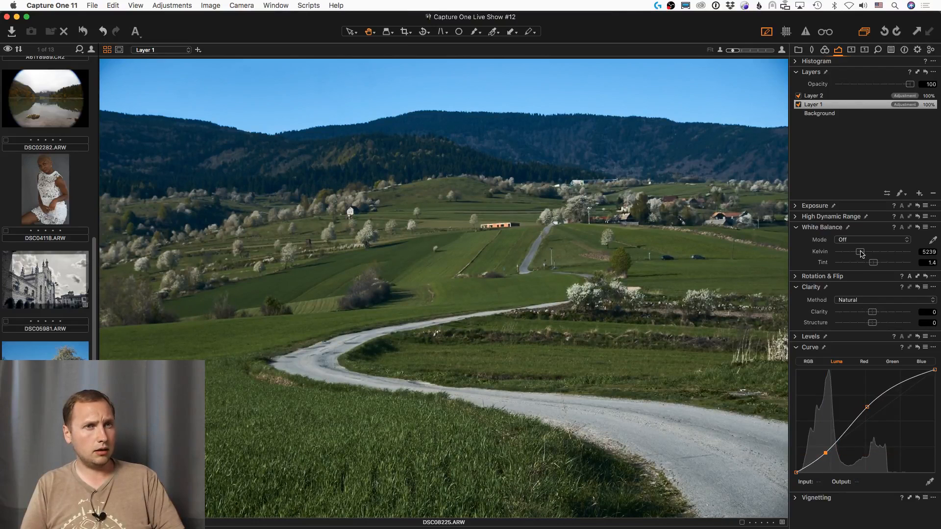
pyautogui.moveTo(862, 253); pyautogui.dragTo(864, 253)
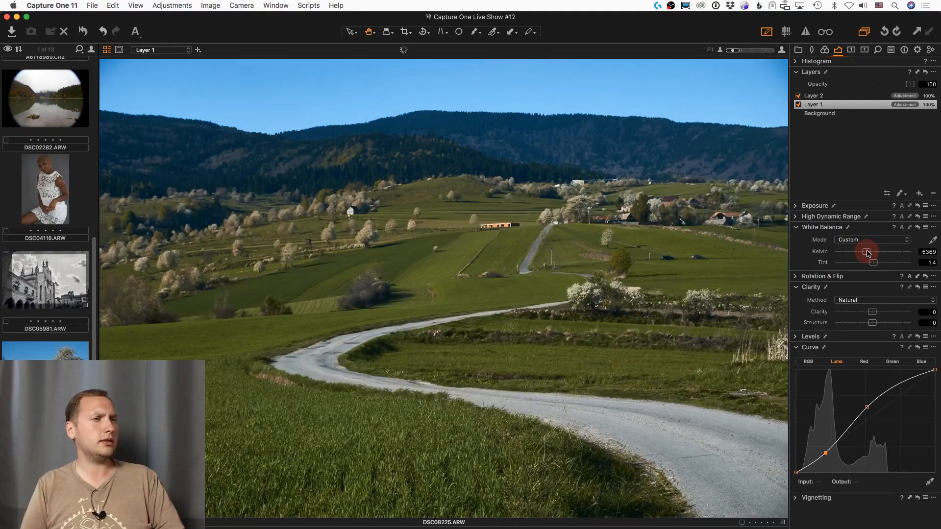
# Try a slight saturation increase in Layer 1's Exposure settings and undo it
pyautogui.click(796, 206)
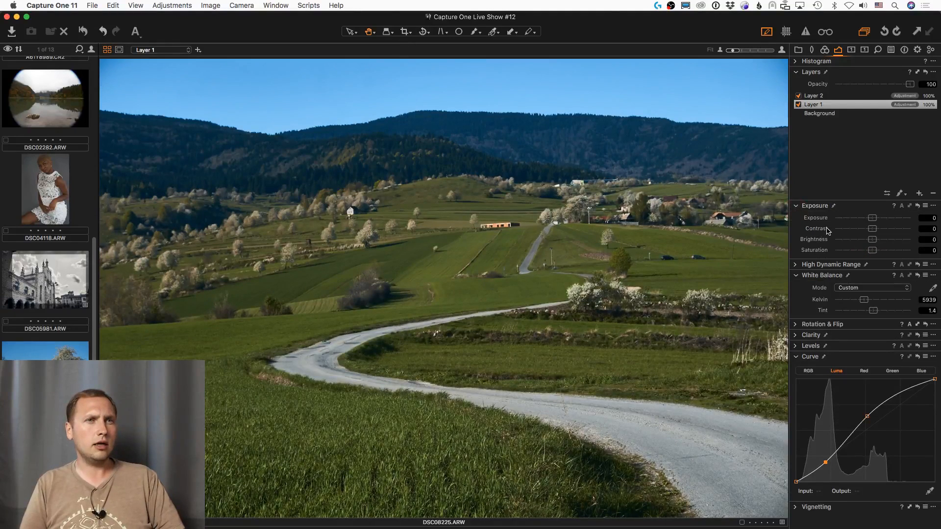
pyautogui.moveTo(874, 250)
pyautogui.mouseDown()
pyautogui.moveTo(894, 252)
pyautogui.moveTo(880, 252)
pyautogui.mouseUp()
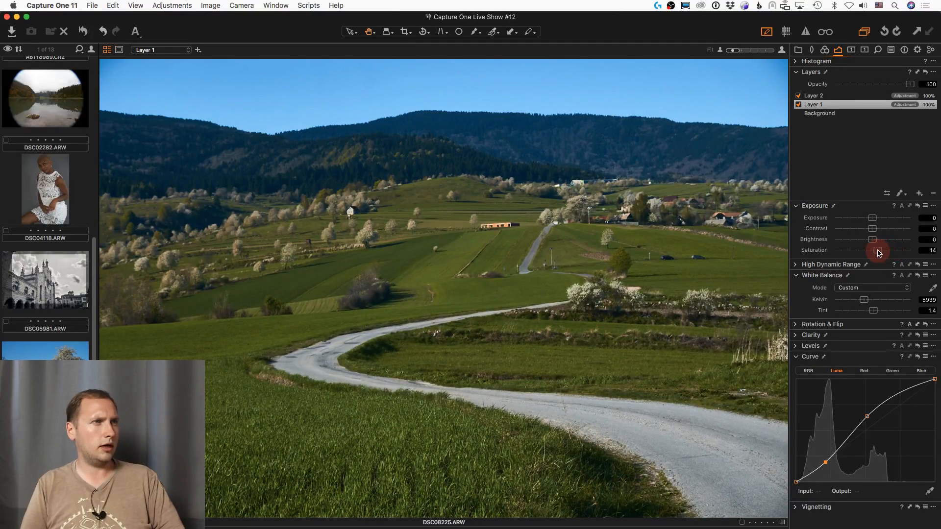
pyautogui.press('super+z')
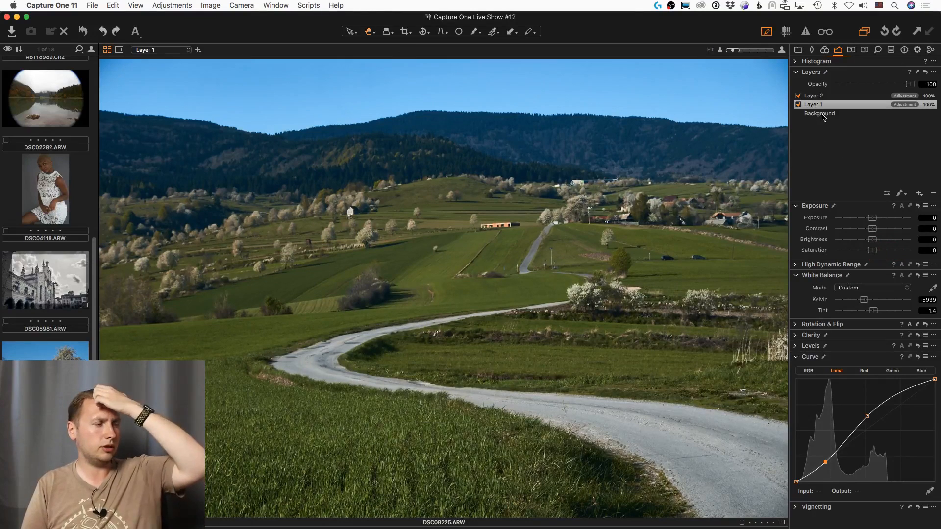
# Pick the green of the foreground grass as a color range in Layer 1's advanced Color Editor
pyautogui.click(825, 50)
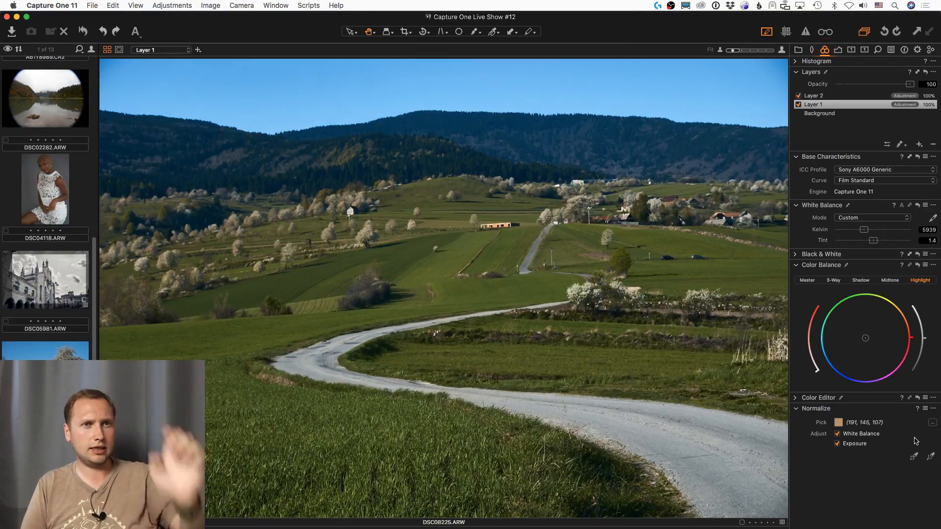
pyautogui.keyDown('alt'); pyautogui.click(797, 398); pyautogui.keyUp('alt')
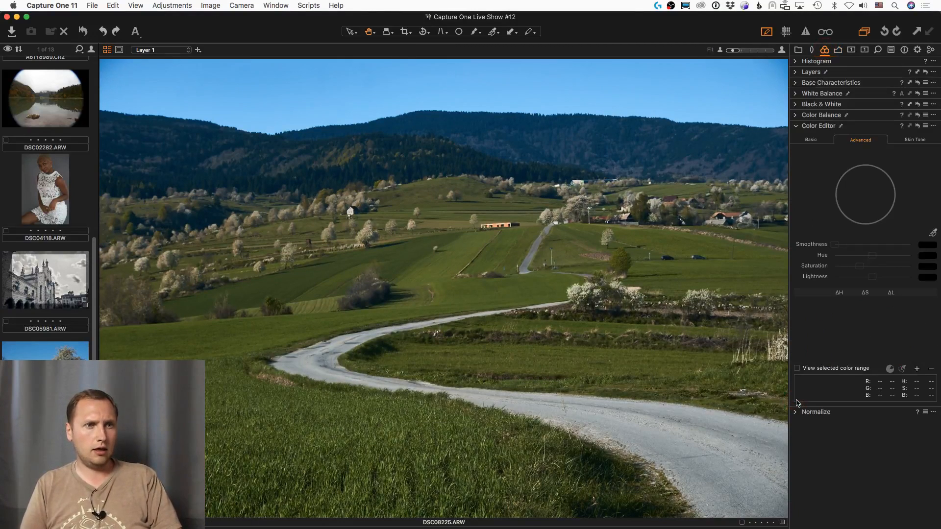
pyautogui.click(933, 233)
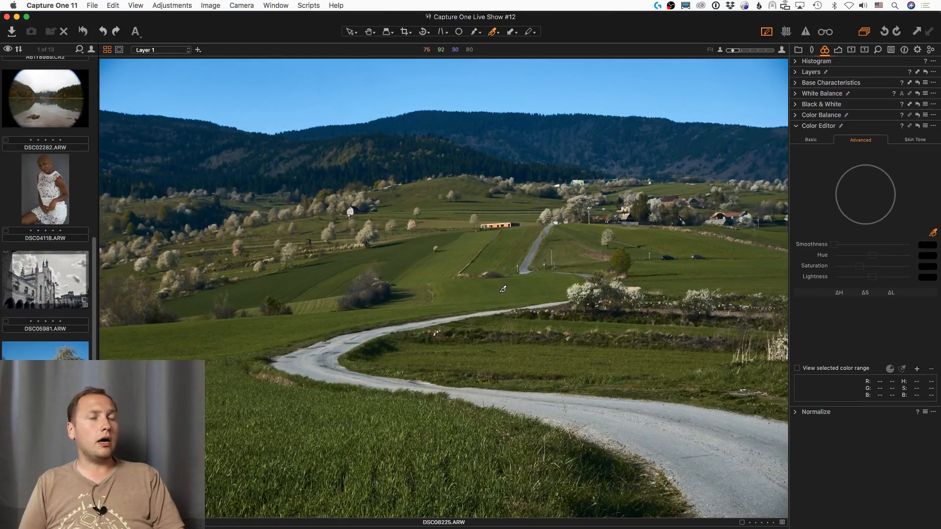
pyautogui.click(300, 388)
# Try the picked green at saturation -12.8 and lightness -7.6, undo, and try saturation 19.1 with lightness -4.7
pyautogui.click(861, 268)
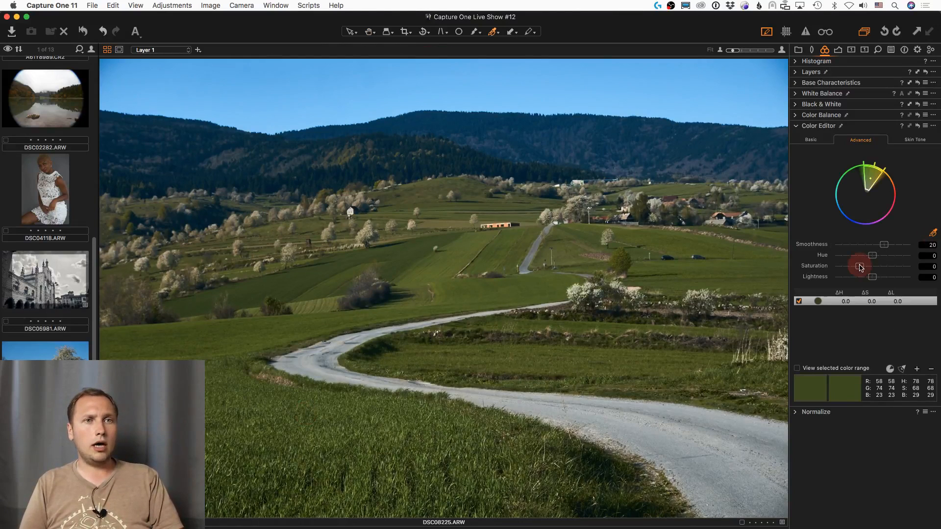
pyautogui.moveTo(862, 267)
pyautogui.mouseDown()
pyautogui.moveTo(870, 267)
pyautogui.moveTo(866, 277)
pyautogui.moveTo(855, 277)
pyautogui.moveTo(867, 284)
pyautogui.moveTo(861, 267)
pyautogui.moveTo(854, 272)
pyautogui.mouseUp()
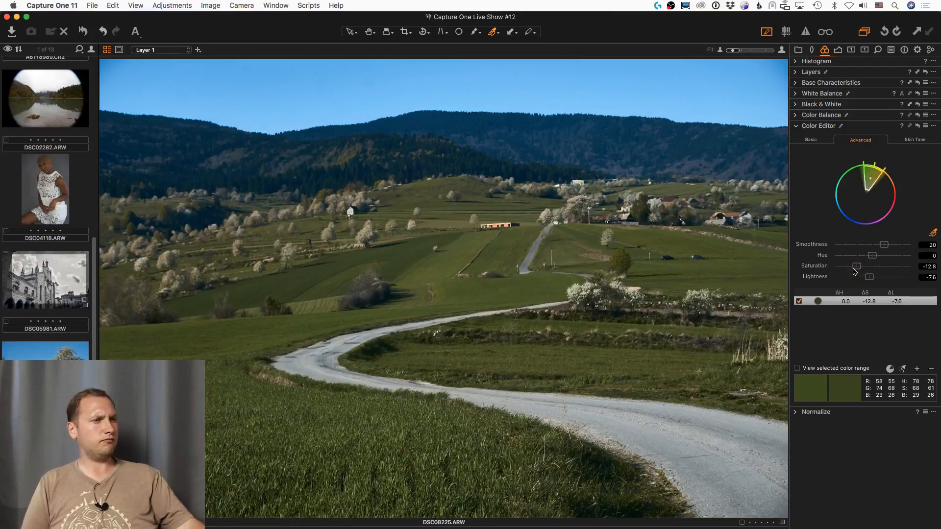
pyautogui.press('super+z')
pyautogui.moveTo(868, 268); pyautogui.dragTo(875, 279)
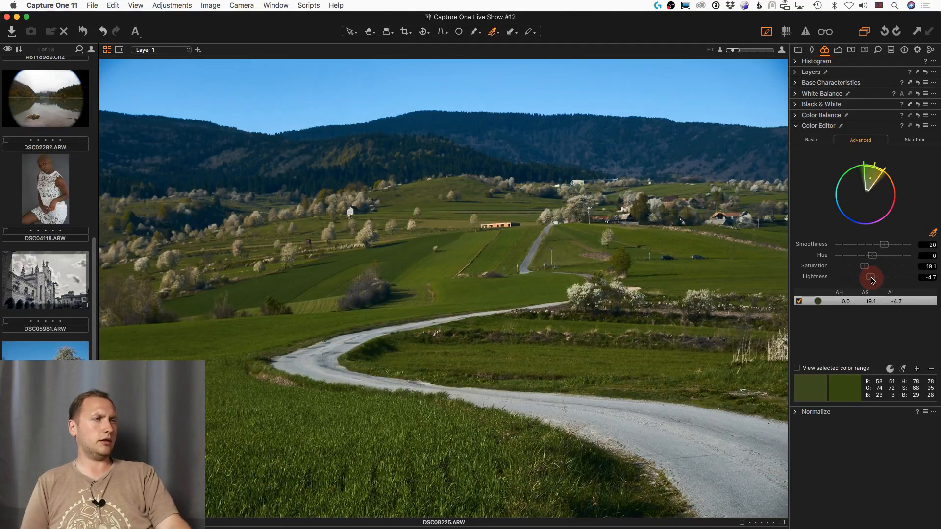
# Try tinting Layer 1's shadows with Color Balance, leaving the shadow wheel neutral
pyautogui.click(797, 116)
pyautogui.click(862, 130)
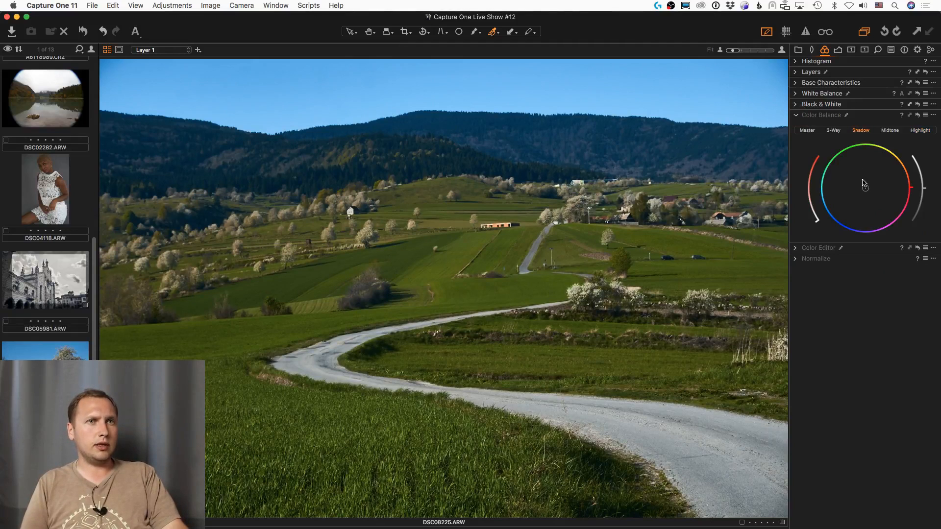
pyautogui.moveTo(866, 188)
pyautogui.mouseDown()
pyautogui.moveTo(868, 212)
pyautogui.moveTo(866, 193)
pyautogui.moveTo(850, 195)
pyautogui.moveTo(856, 184)
pyautogui.moveTo(871, 198)
pyautogui.mouseUp()
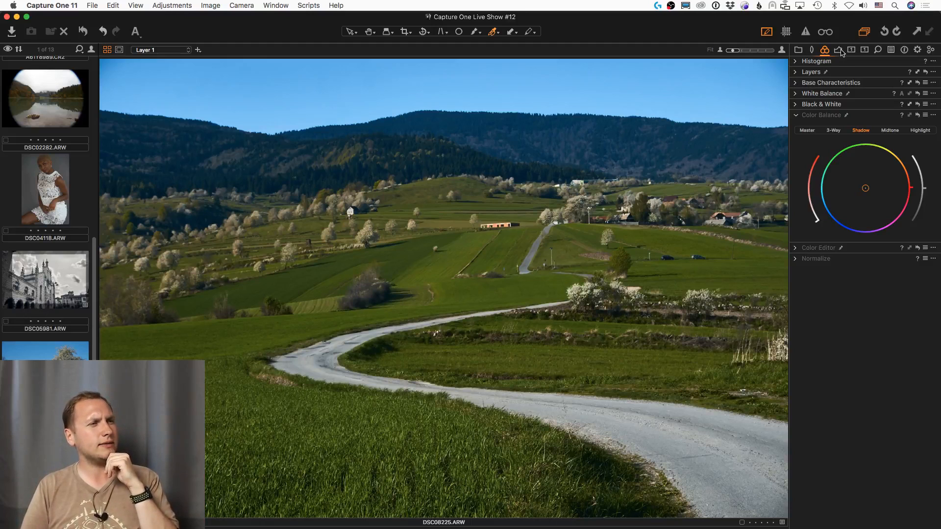
# Set the picked green's saturation to -25.4 and lightness to 3.4 in the Color Editor
pyautogui.click(794, 248)
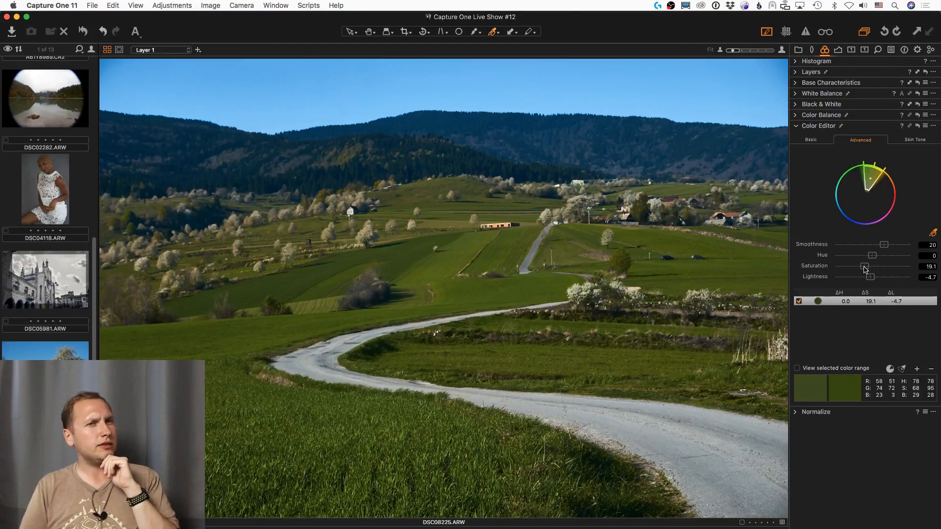
pyautogui.moveTo(865, 269)
pyautogui.mouseDown()
pyautogui.moveTo(851, 267)
pyautogui.moveTo(878, 283)
pyautogui.mouseUp()
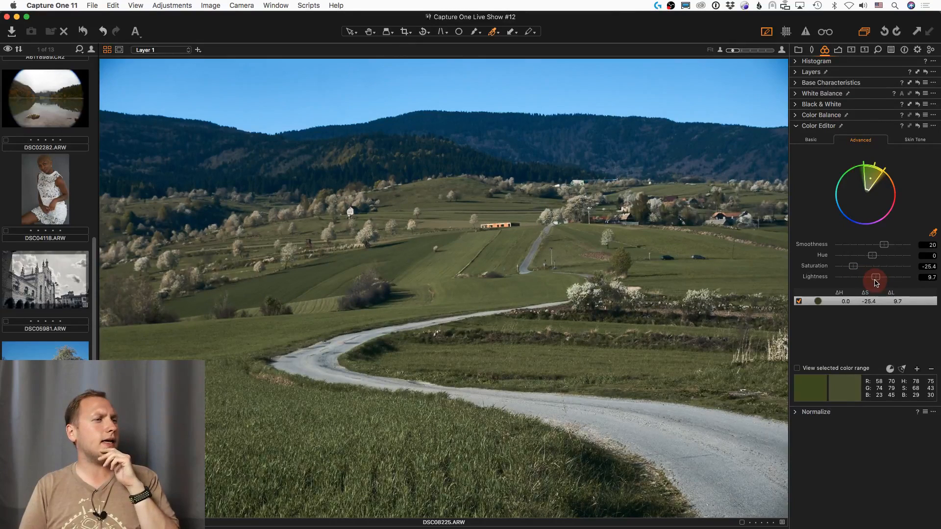
pyautogui.moveTo(875, 283); pyautogui.dragTo(874, 281)
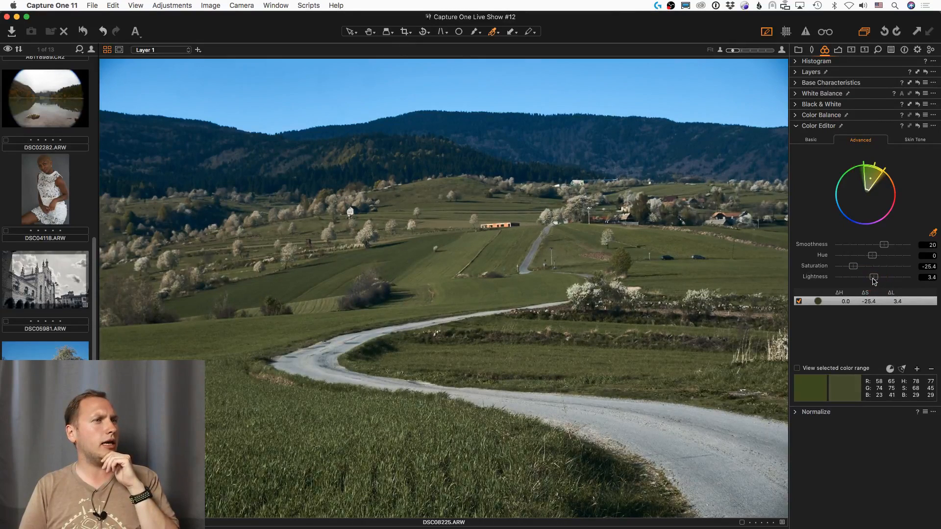
# Tint Layer 1's midtones slightly yellow-orange and its highlights strongly orange with Color Balance
pyautogui.click(798, 117)
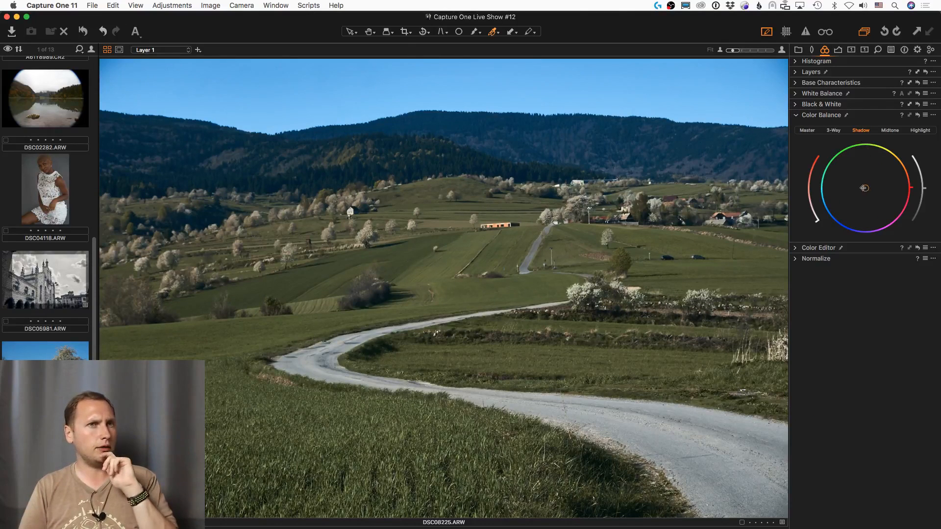
pyautogui.moveTo(865, 188)
pyautogui.mouseDown()
pyautogui.moveTo(873, 209)
pyautogui.moveTo(866, 186)
pyautogui.moveTo(879, 177)
pyautogui.mouseUp()
pyautogui.click(890, 130)
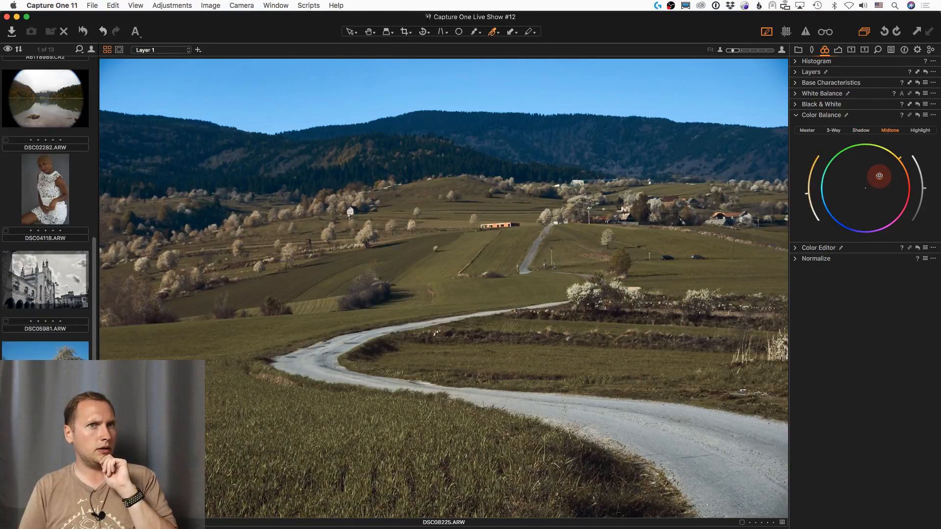
pyautogui.click(920, 130)
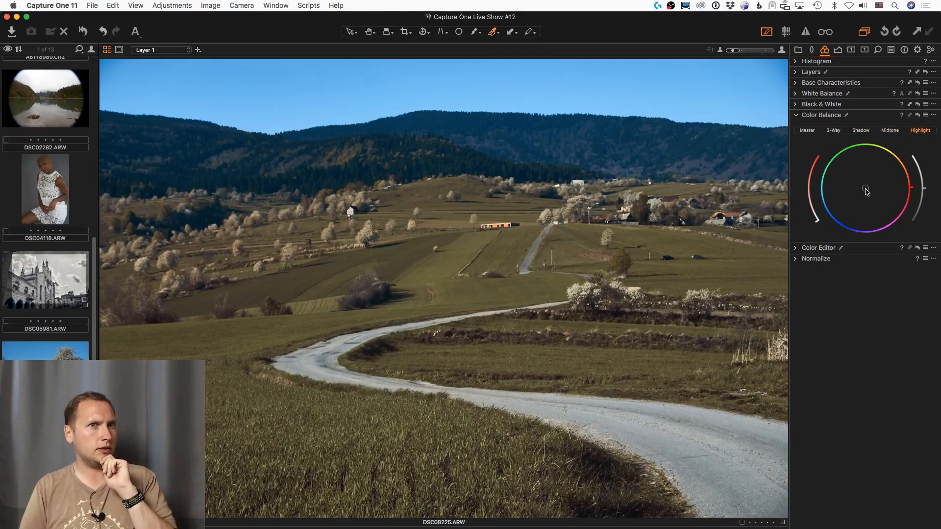
pyautogui.moveTo(866, 188); pyautogui.dragTo(898, 169)
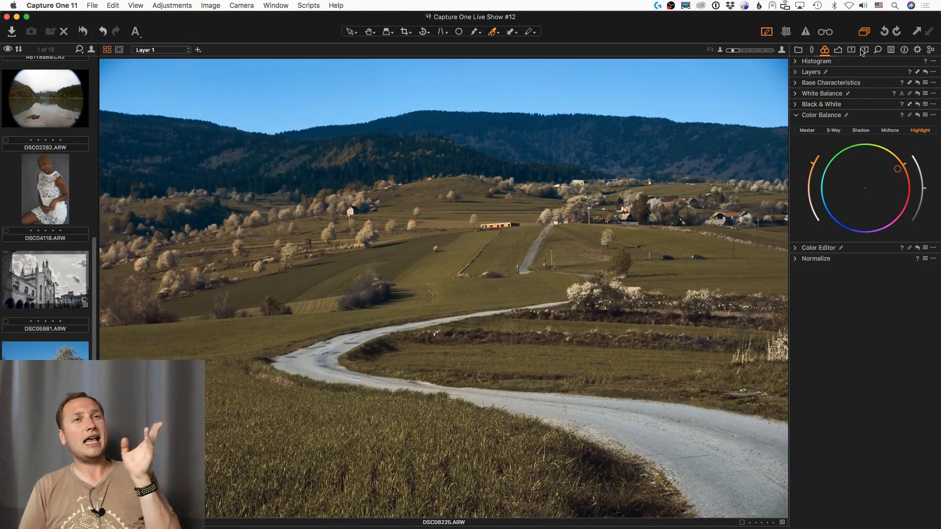
# Lower Layer 1's opacity to 35 and compare the image with the layer disabled and enabled
pyautogui.click(838, 50)
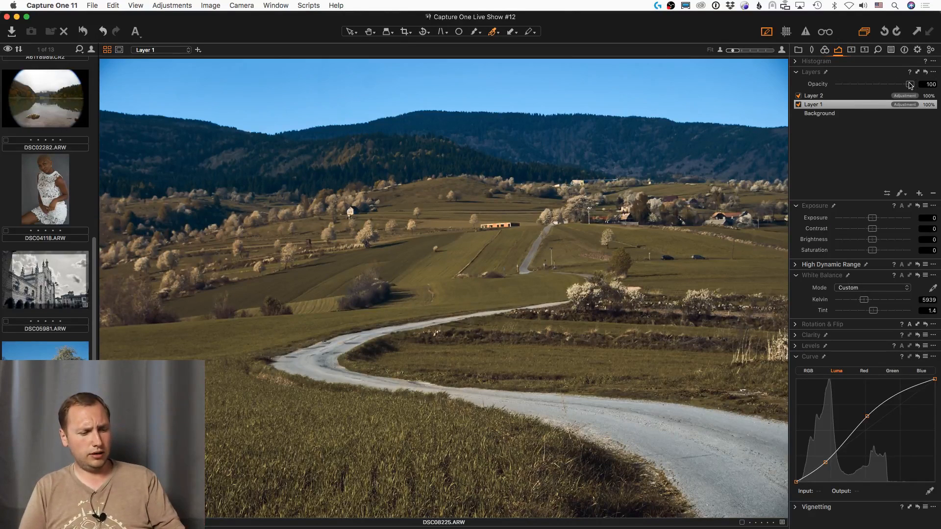
pyautogui.press('h')
pyautogui.moveTo(910, 87); pyautogui.dragTo(879, 89)
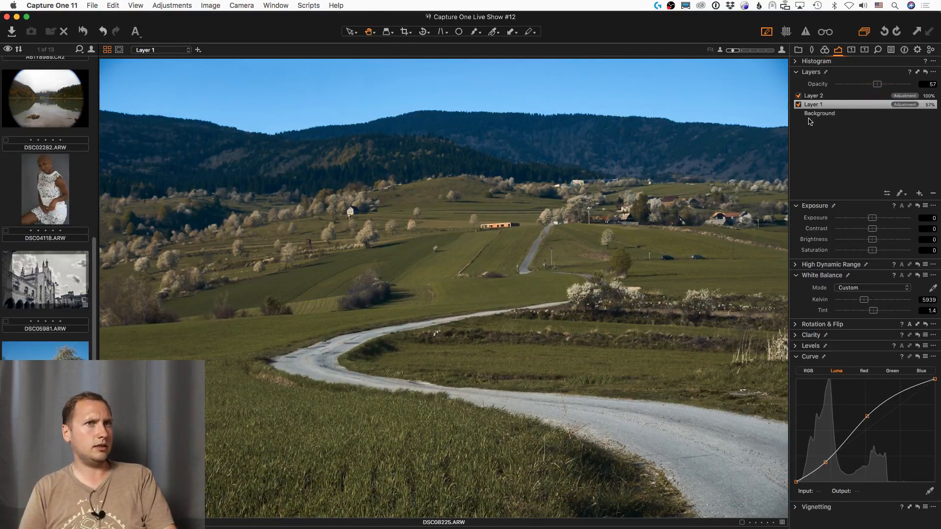
pyautogui.click(798, 105)
pyautogui.click(797, 105)
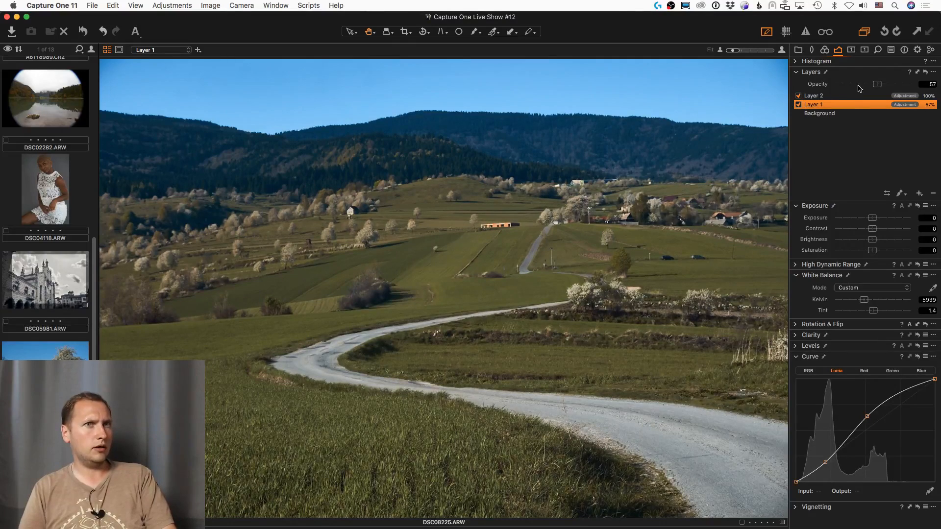
pyautogui.moveTo(859, 89); pyautogui.dragTo(866, 89)
pyautogui.click(798, 105)
pyautogui.click(799, 105)
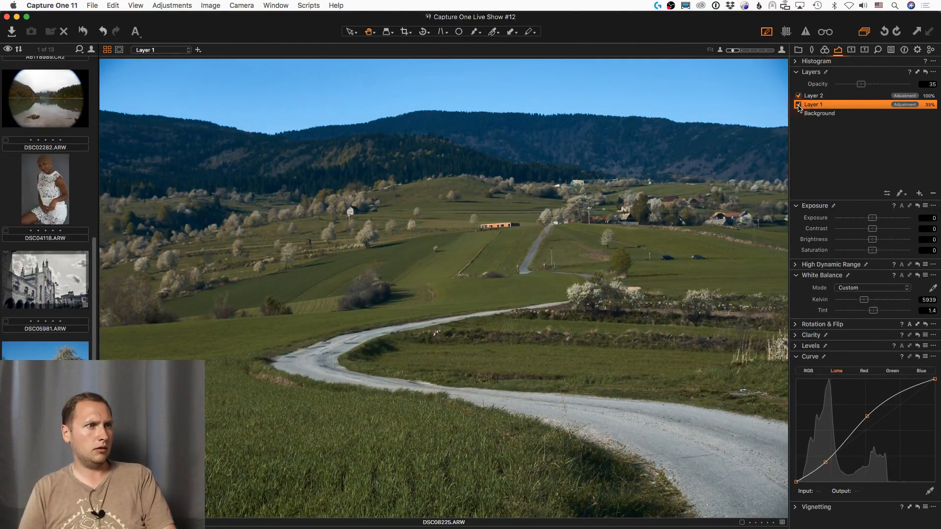
# Set Layer 1's Clarity to 55 with the Natural method and compare the image with the layer disabled and enabled
pyautogui.click(797, 335)
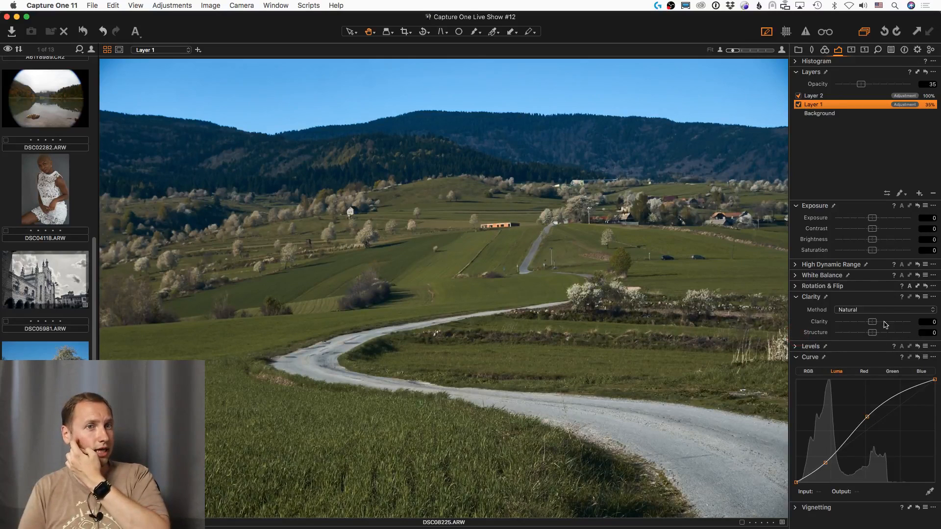
pyautogui.moveTo(889, 323); pyautogui.dragTo(894, 323)
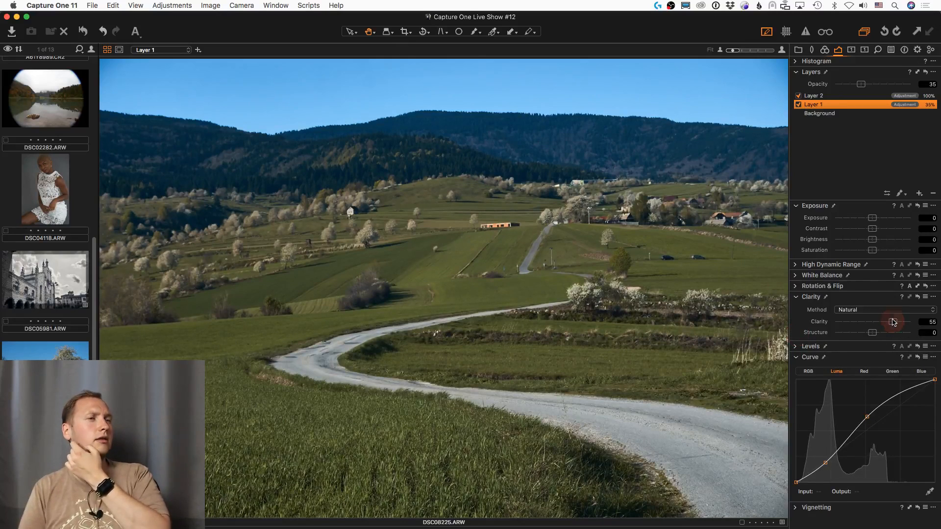
pyautogui.click(799, 105)
pyautogui.click(798, 105)
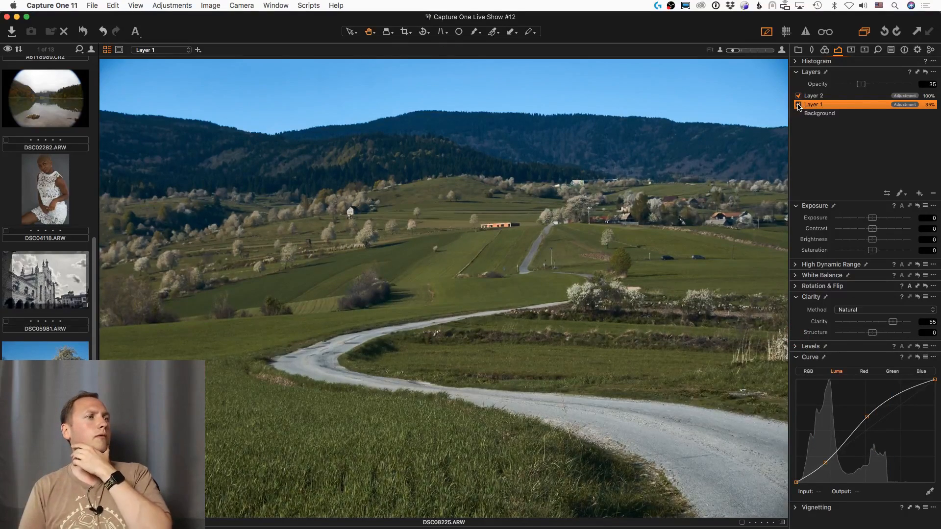
pyautogui.click(799, 104)
pyautogui.click(799, 105)
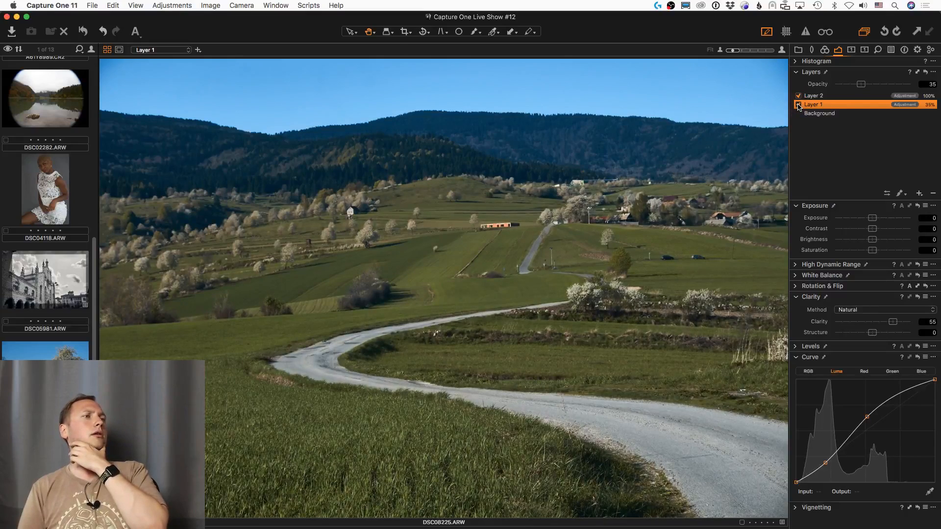
pyautogui.click(799, 105)
pyautogui.click(798, 105)
pyautogui.click(799, 105)
pyautogui.click(798, 105)
pyautogui.click(799, 105)
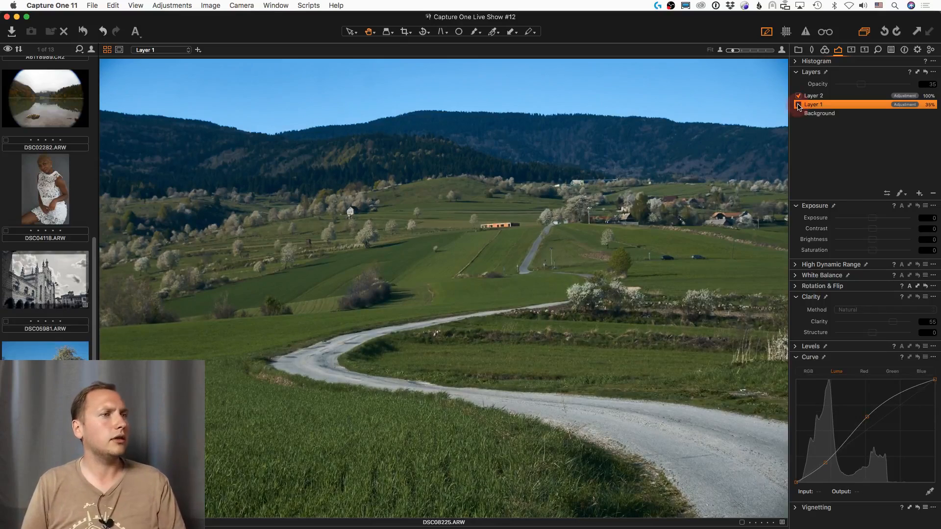
pyautogui.click(798, 105)
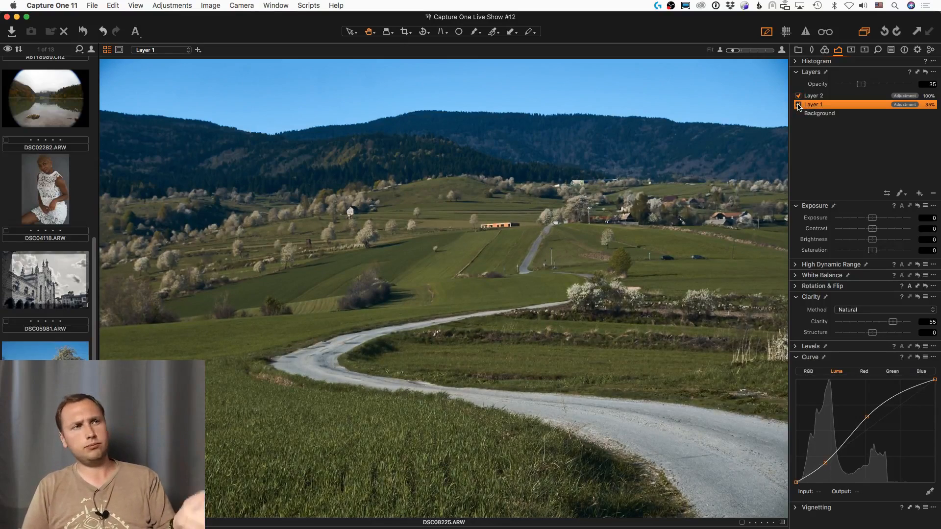
# Look through the current import's thumbnails and bring up the catalog library
pyautogui.scroll(-1, 61, 309)
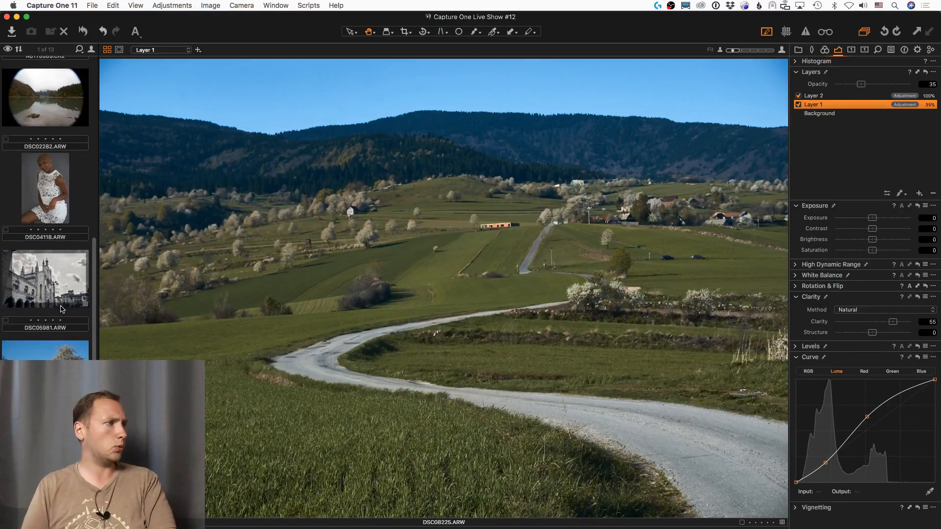
pyautogui.scroll(-5, 60, 310)
pyautogui.scroll(-10, 45, 206)
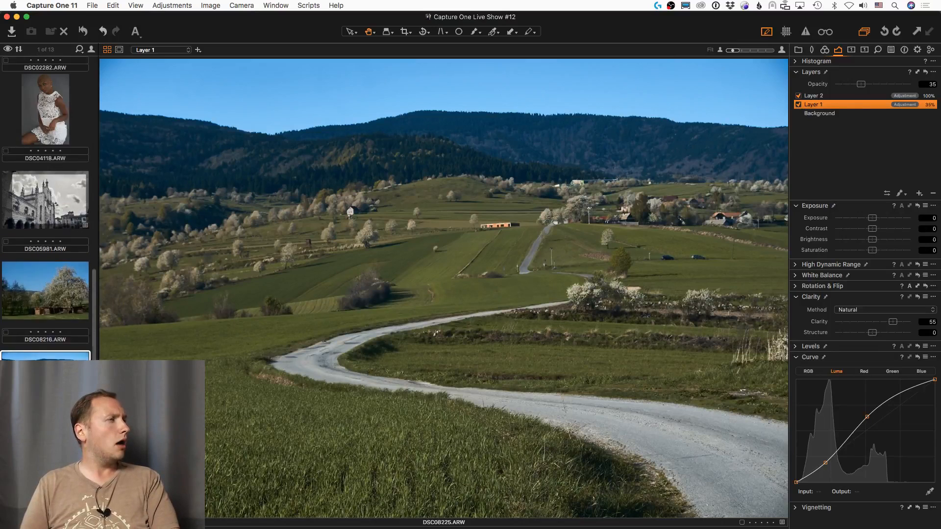
pyautogui.click(799, 49)
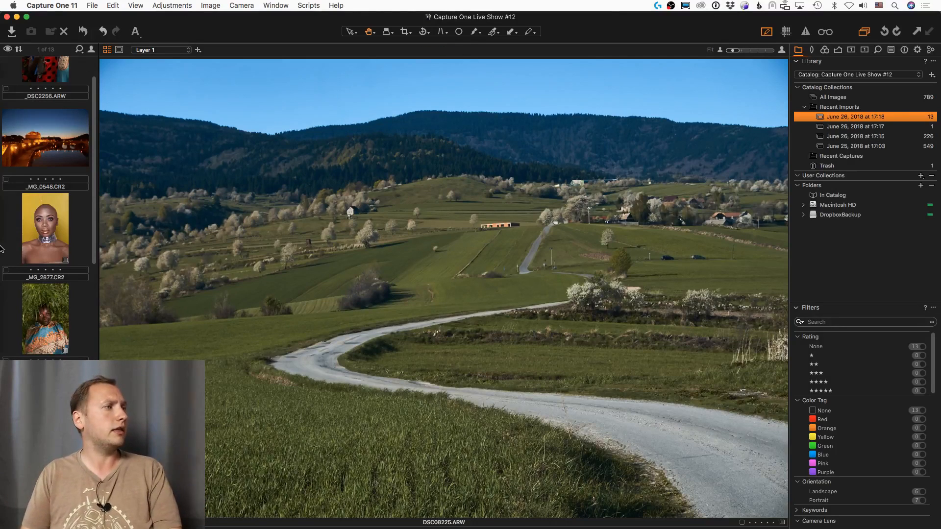
# Switch to Chrome and open alexonraw.com/upload in a new tab
pyautogui.click(36, 319)
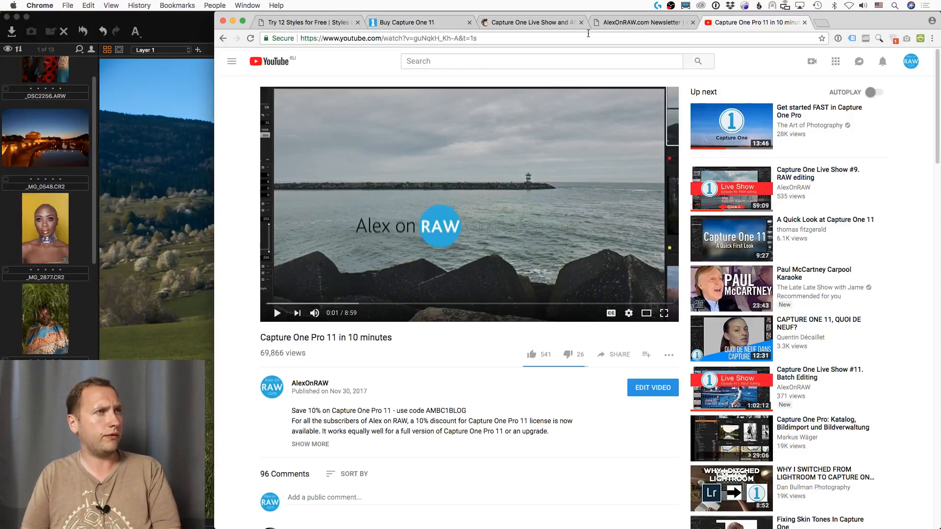
pyautogui.click(818, 24)
pyautogui.write('al')
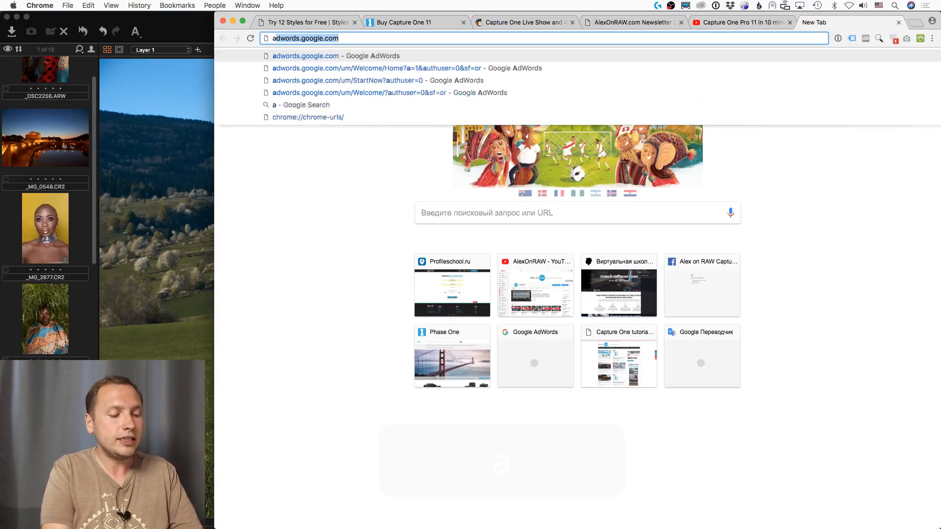
pyautogui.press('Down')
pyautogui.press('Down')
pyautogui.press('Down')
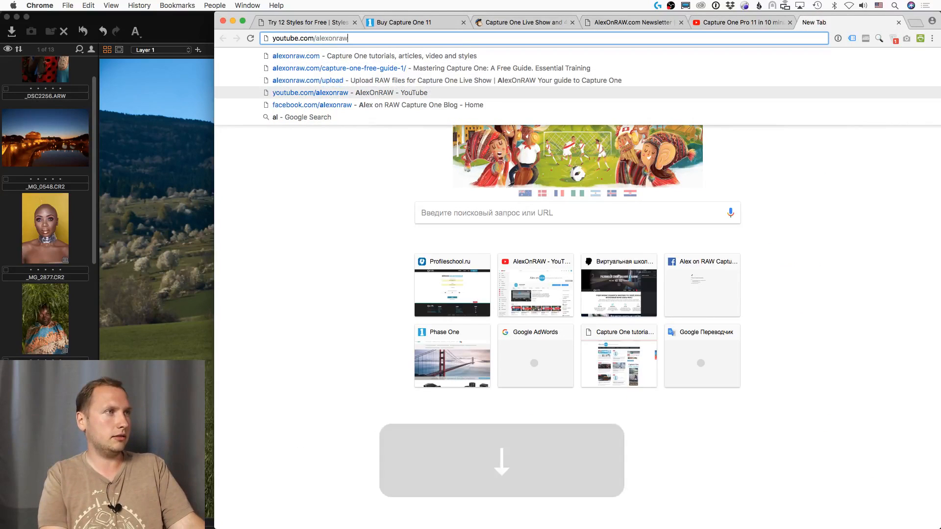
pyautogui.press('Up')
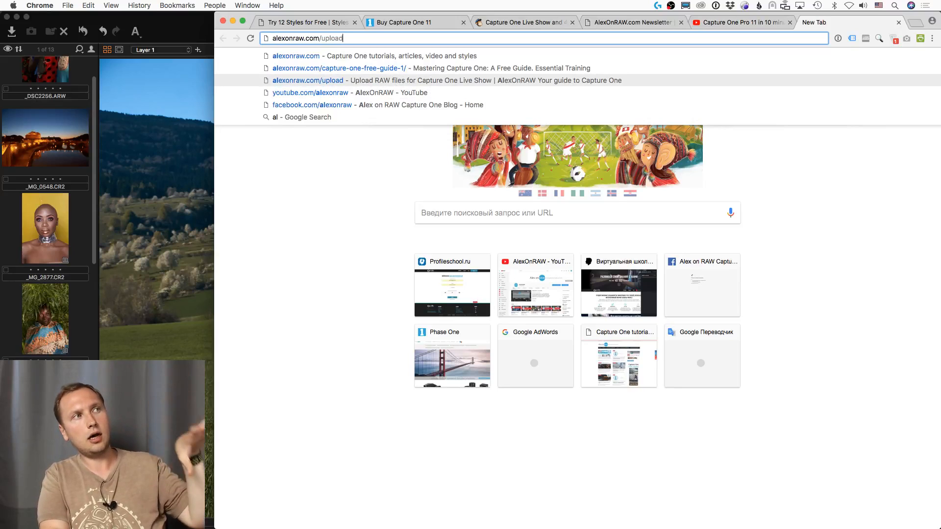
pyautogui.press('Return')
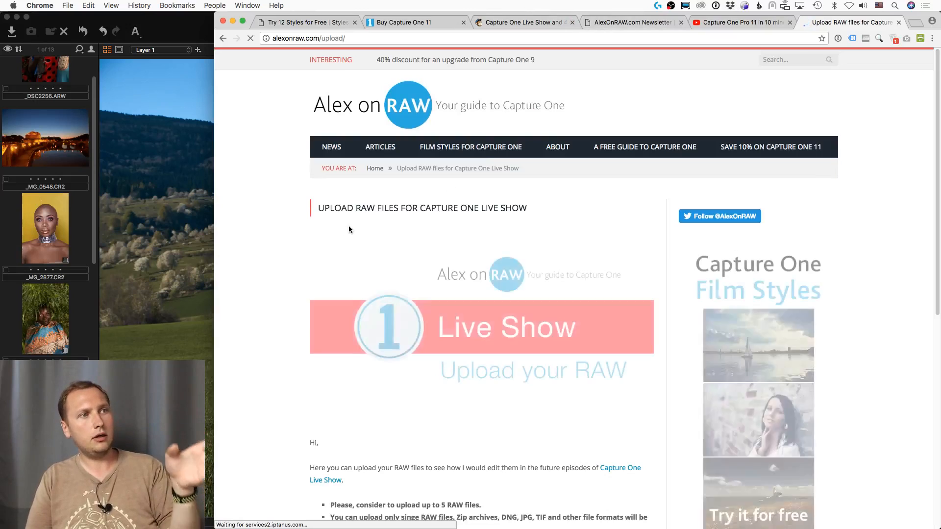
# Examine the RAW file upload rules and the upload form on the page
pyautogui.scroll(-6, 271, 230)
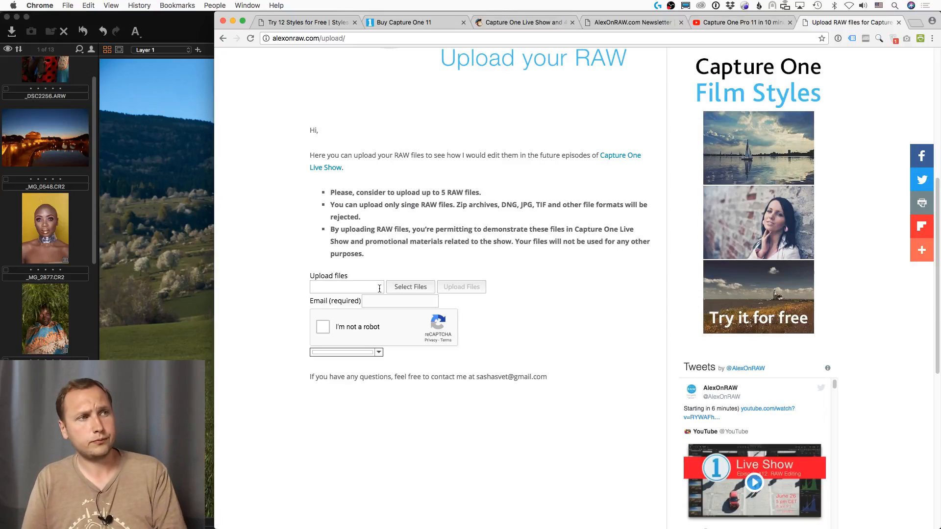
pyautogui.scroll(4, 379, 289)
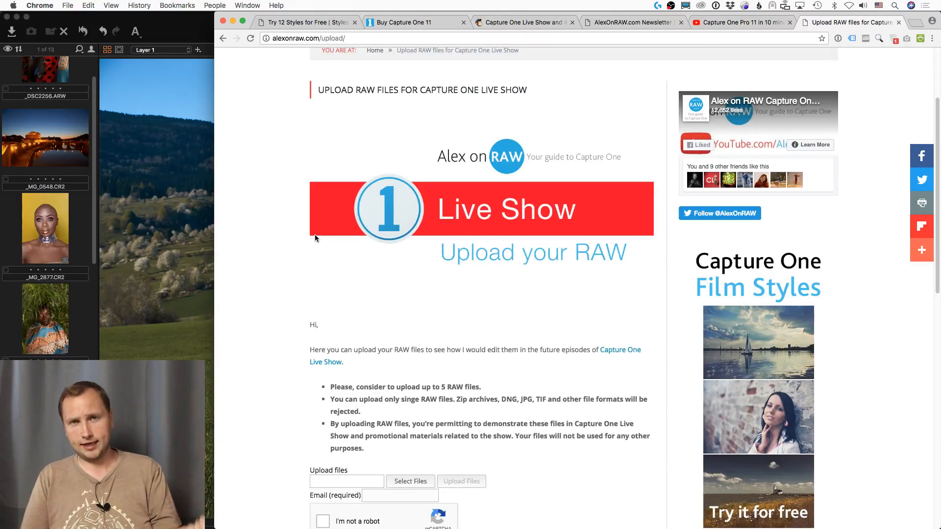
pyautogui.scroll(-3, 315, 240)
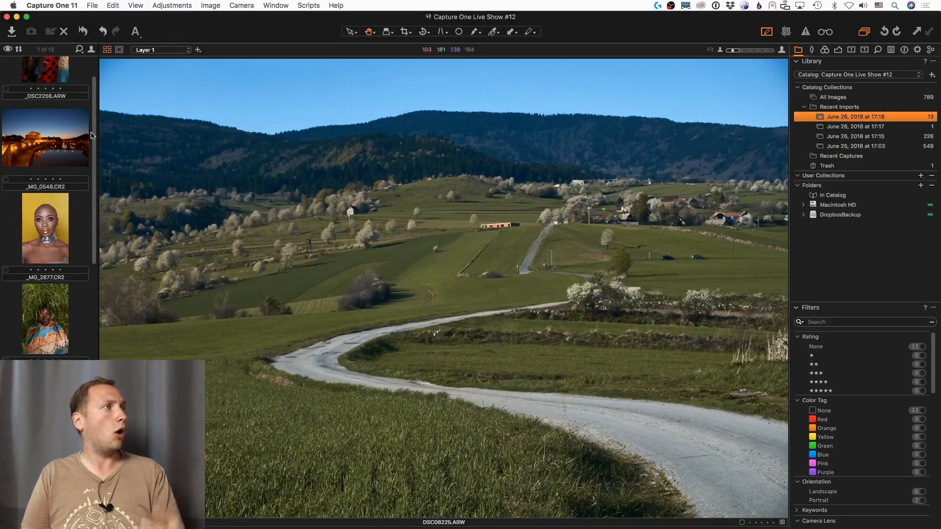
# Switch back to Capture One, show the import of June 26, 2018 at 17:15, and open the wine-pouring photo 1.NEF
pyautogui.click(174, 45)
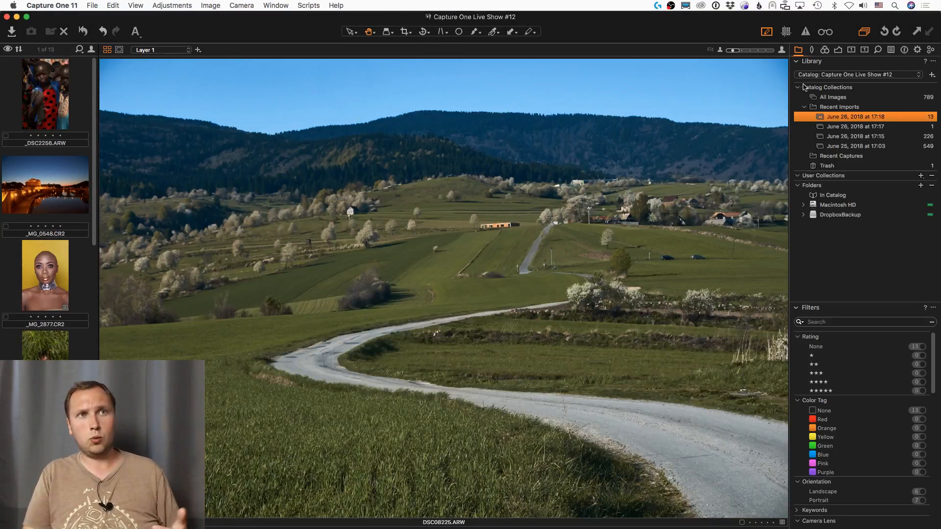
pyautogui.click(884, 135)
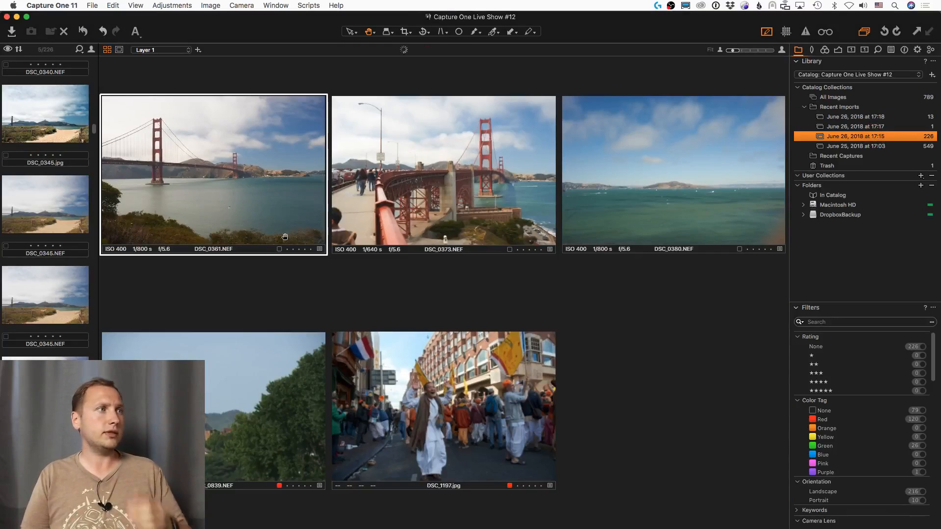
pyautogui.scroll(10, 66, 192)
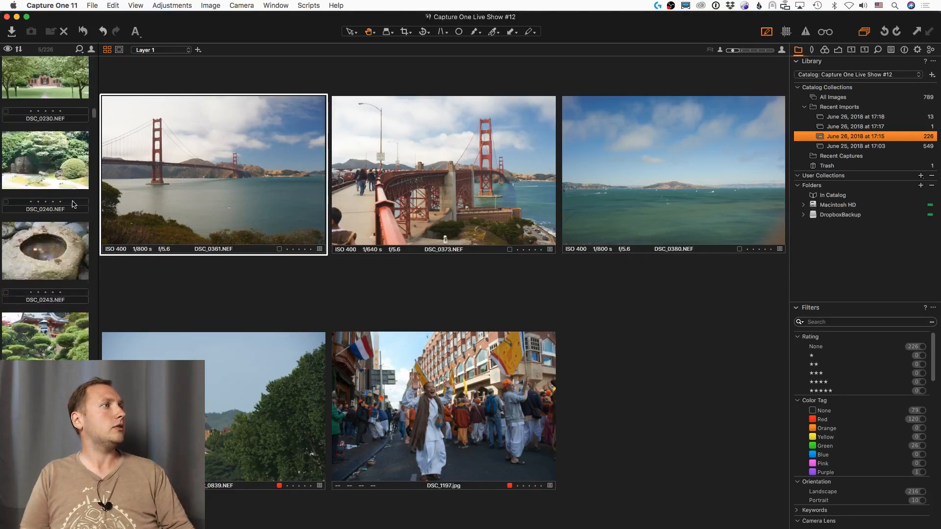
pyautogui.moveTo(94, 108); pyautogui.dragTo(94, 59)
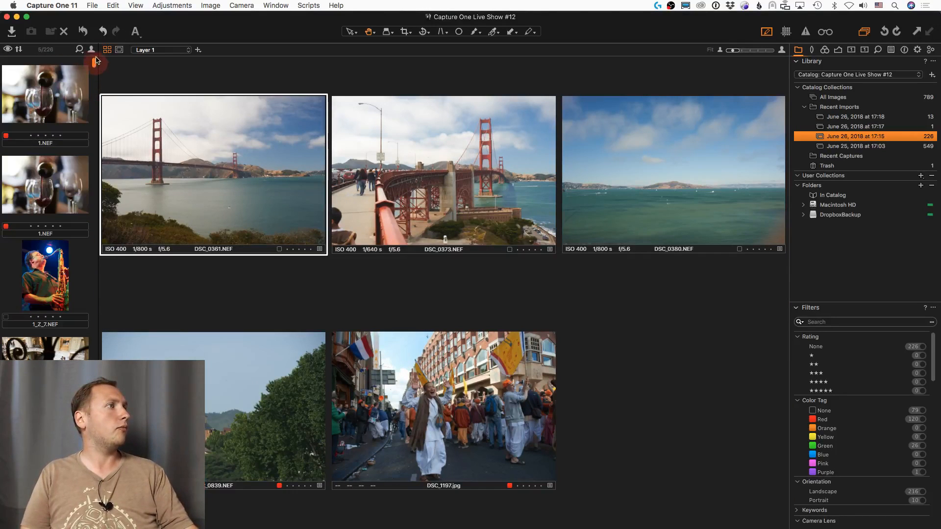
pyautogui.keyDown('super'); pyautogui.click(73, 87); pyautogui.keyUp('super')
pyautogui.click(62, 158)
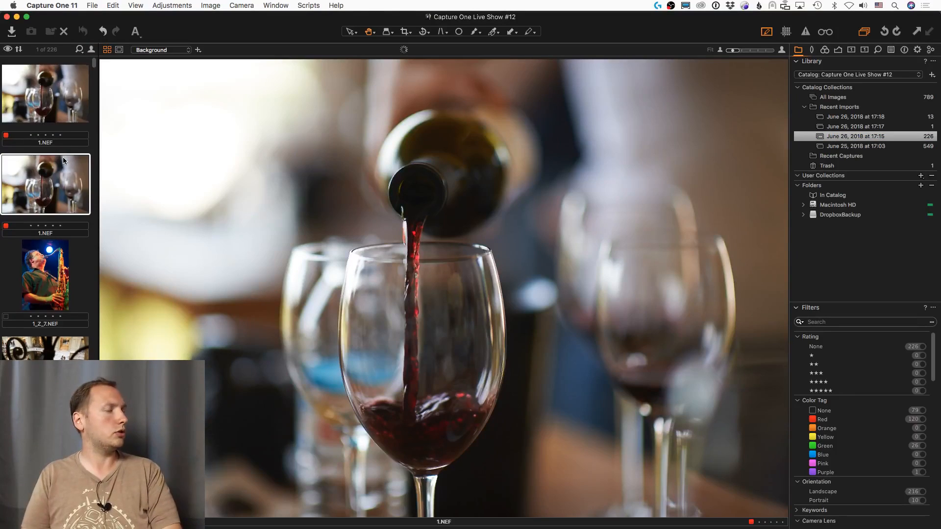
# Browse further through the import's thumbnails and open the portrait MK20524.NEF
pyautogui.scroll(-5, 63, 158)
pyautogui.scroll(-15, 63, 161)
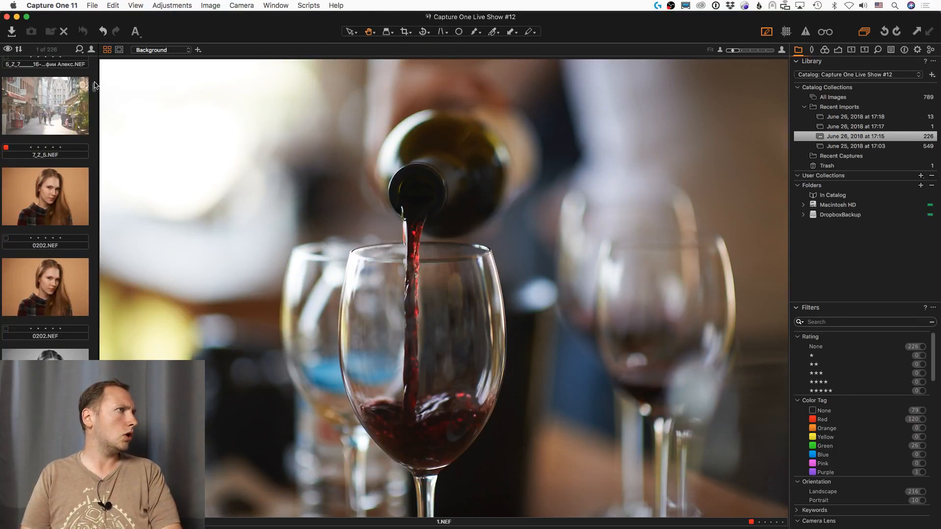
pyautogui.moveTo(94, 85); pyautogui.dragTo(118, 422)
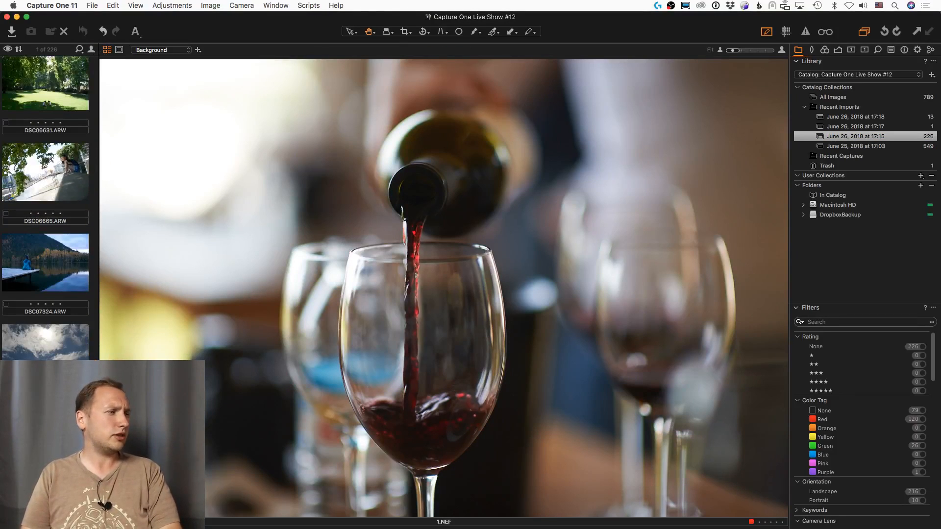
pyautogui.click(49, 442)
pyautogui.click(49, 412)
# Browse the import's thumbnails and open DSC_9478.NEF, the dark portrait of the woman holding a skull
pyautogui.scroll(10, 49, 412)
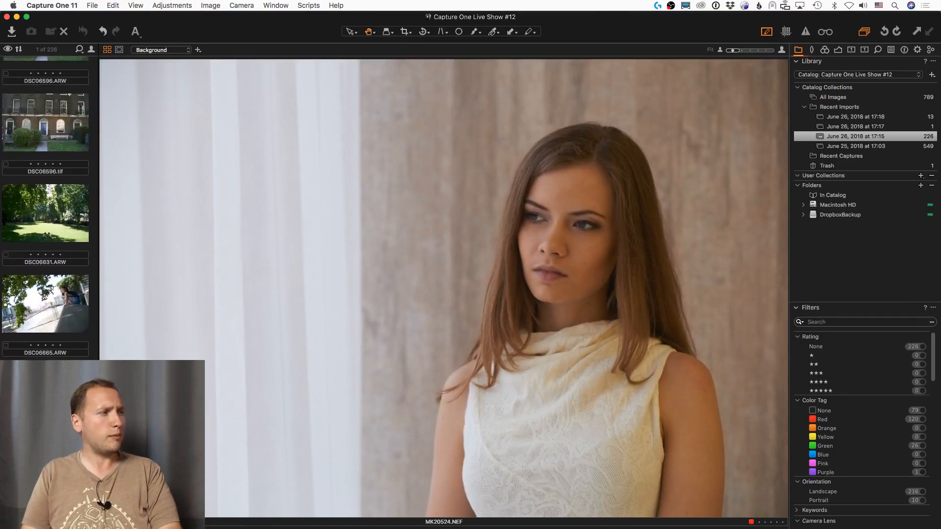
pyautogui.scroll(10, 63, 333)
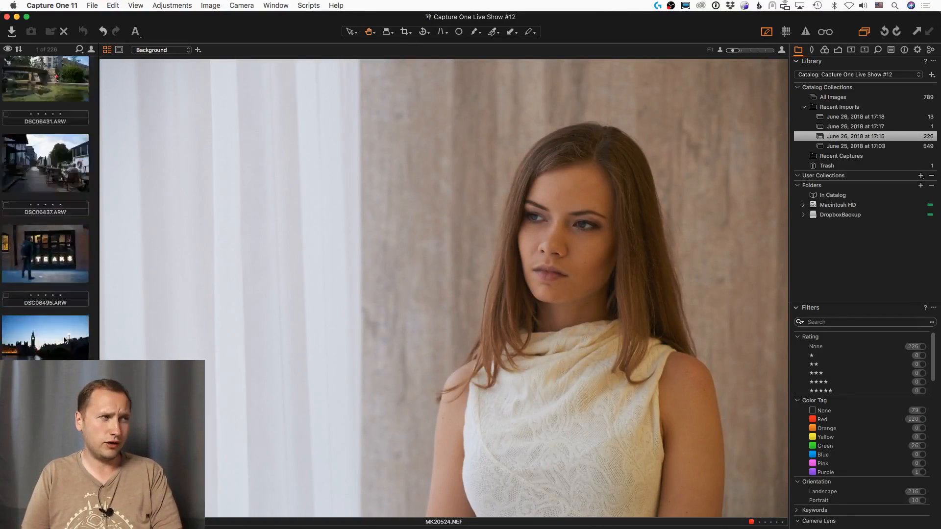
pyautogui.scroll(15, 65, 239)
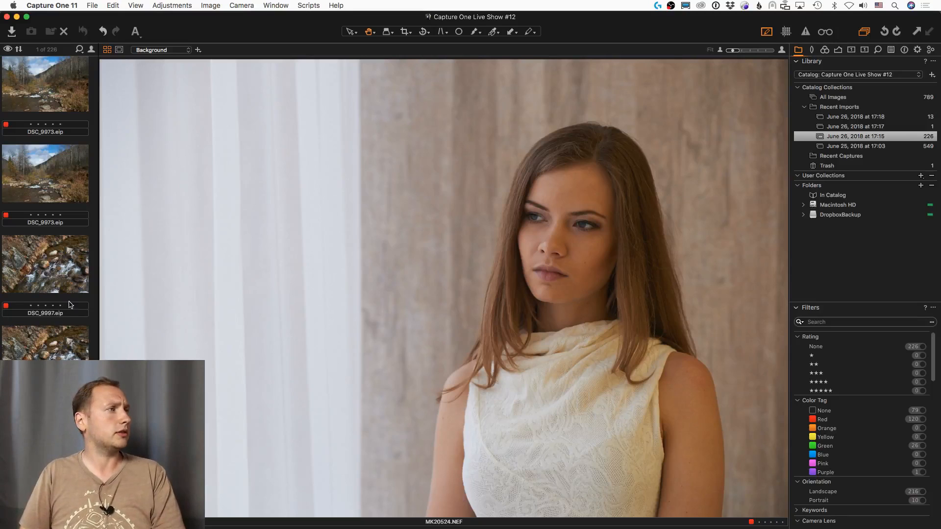
pyautogui.scroll(5, 73, 302)
pyautogui.scroll(15, 73, 299)
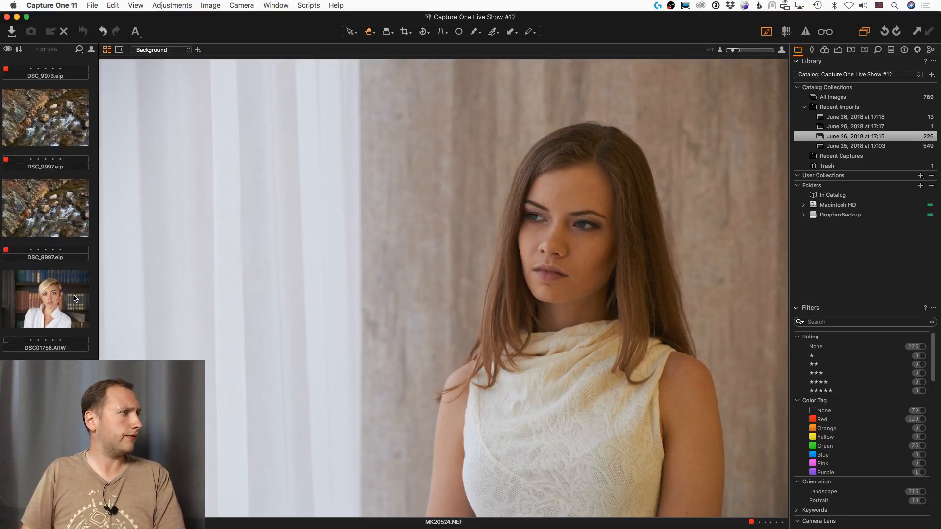
pyautogui.scroll(-10, 66, 283)
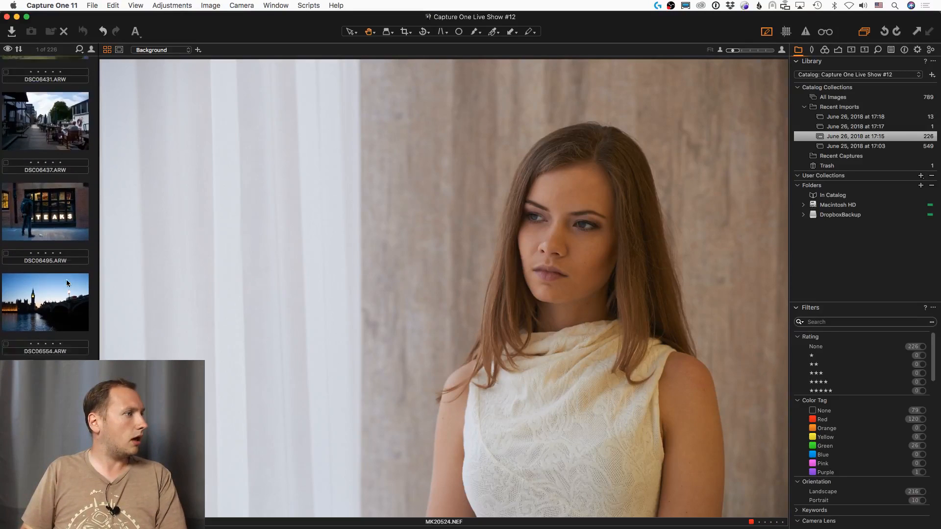
pyautogui.scroll(-10, 46, 209)
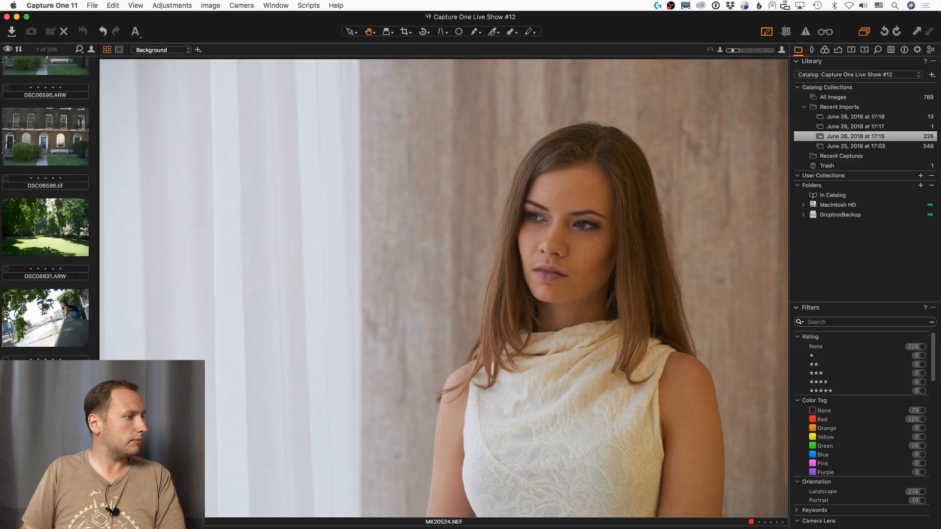
pyautogui.scroll(-10, 46, 209)
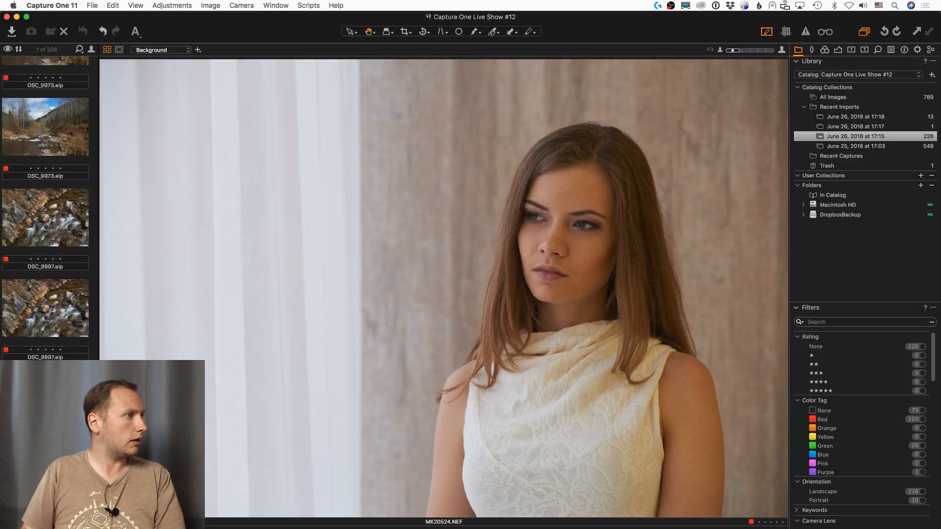
pyautogui.scroll(-10, 45, 209)
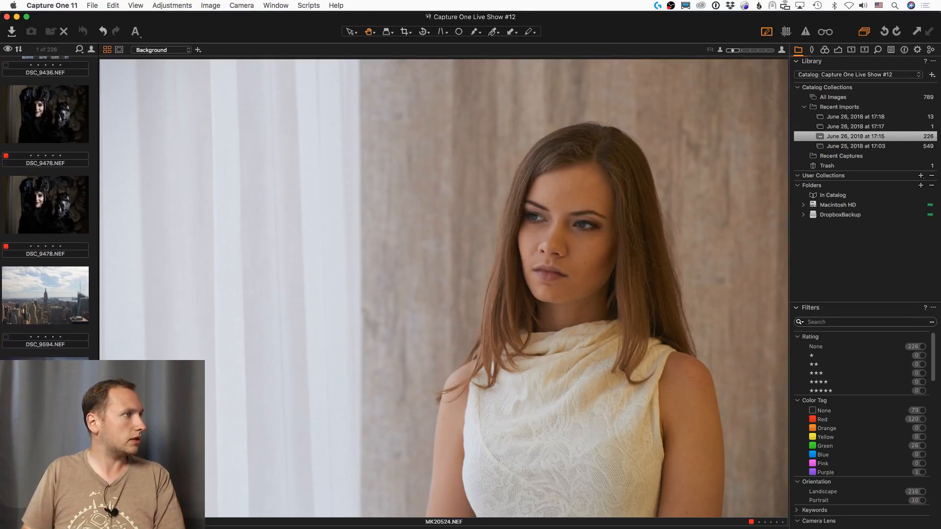
pyautogui.scroll(-3, 45, 209)
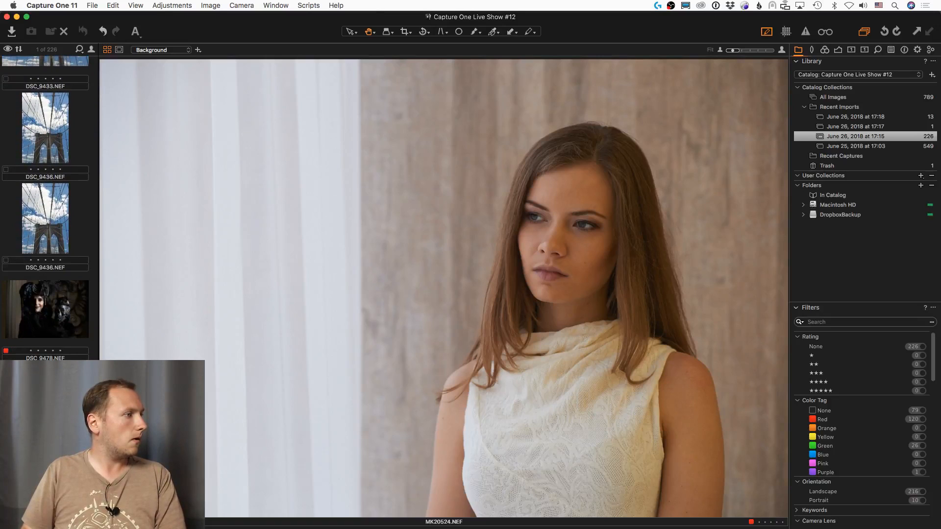
pyautogui.click(45, 309)
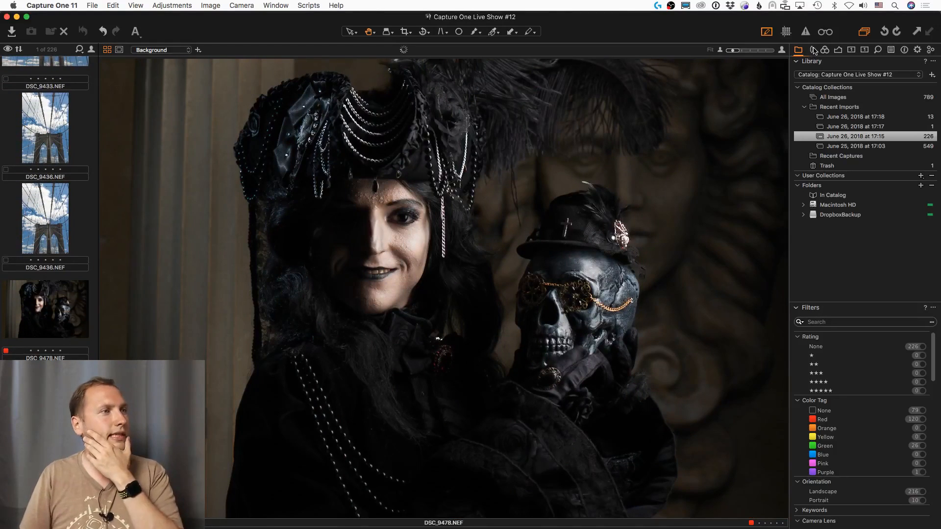
# Add a new adjustment layer above the background and set its High Dynamic Range Shadow to 39
pyautogui.click(839, 49)
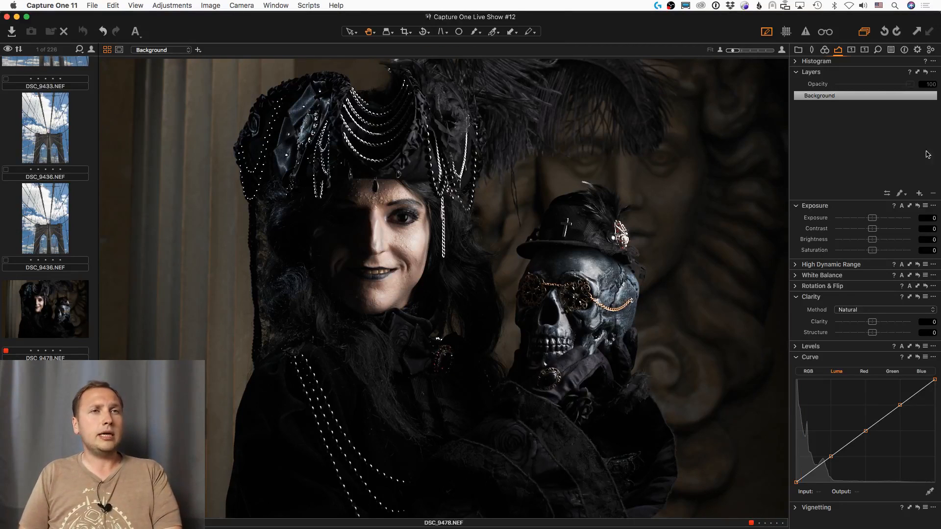
pyautogui.click(921, 193)
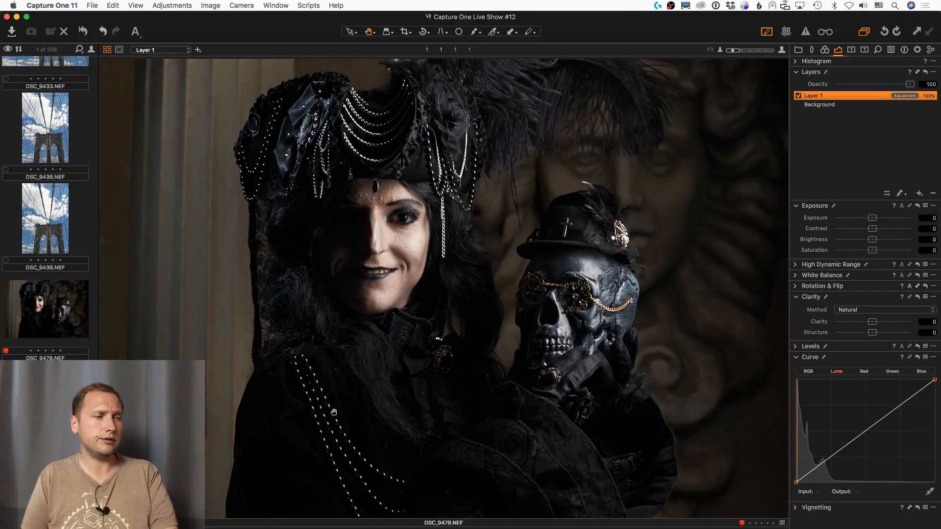
pyautogui.click(796, 265)
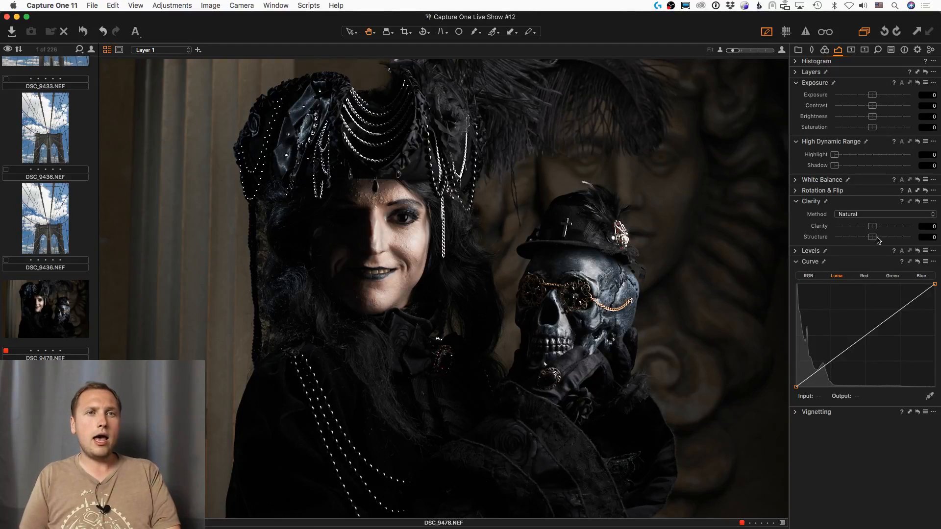
pyautogui.moveTo(858, 169)
pyautogui.mouseDown()
pyautogui.moveTo(841, 168)
pyautogui.moveTo(877, 168)
pyautogui.moveTo(866, 167)
pyautogui.mouseUp()
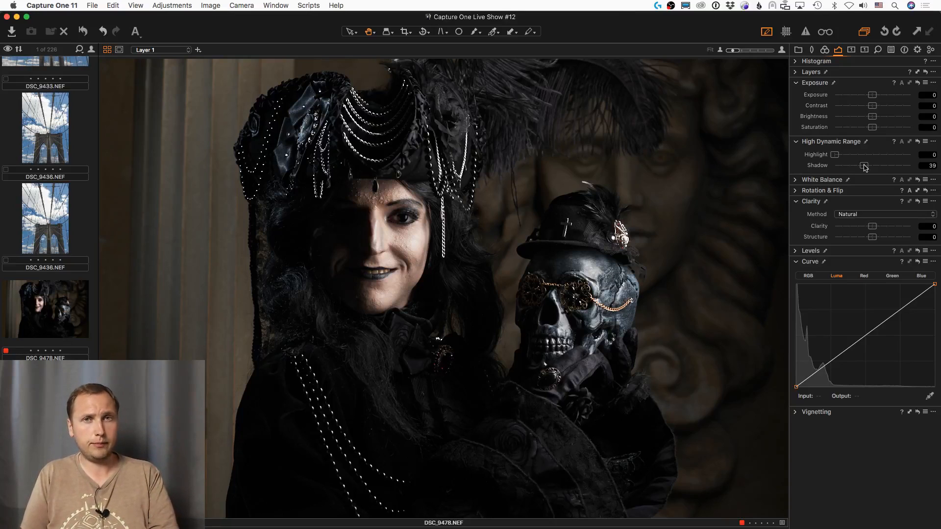
# Brush a mask with an enlarged brush over the woman's coat near the beaded chains, and set the layer's Shadow to 88
pyautogui.press('b')
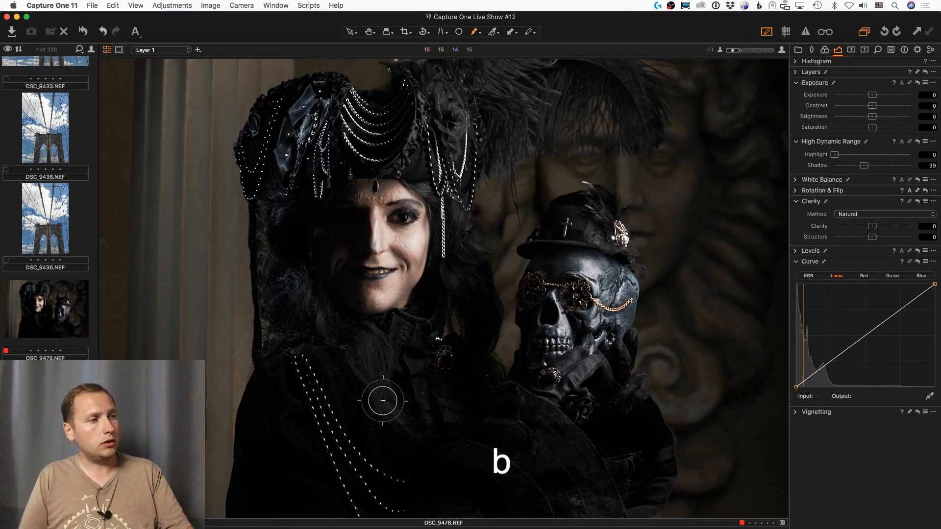
pyautogui.press(']')
pyautogui.press(']')
pyautogui.press(']')
pyautogui.press(']')
pyautogui.press(']')
pyautogui.press(']')
pyautogui.press(']')
pyautogui.press(']')
pyautogui.press(']')
pyautogui.press(']')
pyautogui.press(']')
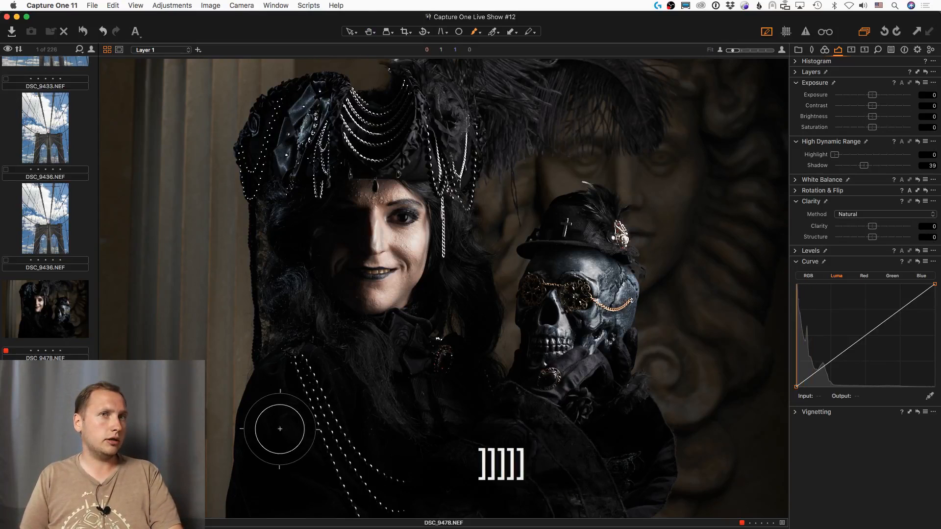
pyautogui.moveTo(287, 398)
pyautogui.mouseDown()
pyautogui.moveTo(281, 473)
pyautogui.moveTo(288, 404)
pyautogui.moveTo(272, 474)
pyautogui.moveTo(304, 387)
pyautogui.moveTo(301, 446)
pyautogui.moveTo(381, 474)
pyautogui.moveTo(318, 441)
pyautogui.moveTo(261, 490)
pyautogui.moveTo(316, 495)
pyautogui.moveTo(289, 447)
pyautogui.moveTo(270, 506)
pyautogui.moveTo(303, 398)
pyautogui.moveTo(246, 487)
pyautogui.moveTo(272, 428)
pyautogui.moveTo(260, 528)
pyautogui.moveTo(280, 406)
pyautogui.mouseUp()
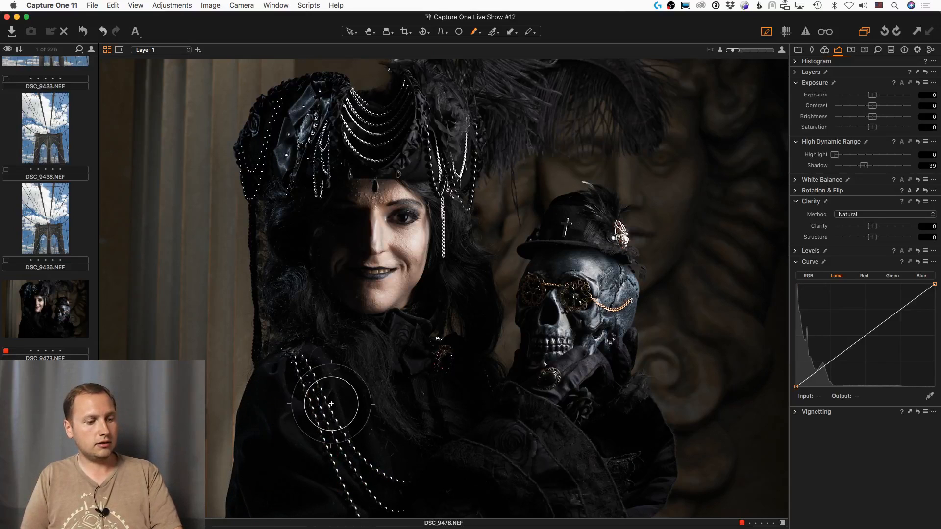
pyautogui.press('m')
pyautogui.press('m')
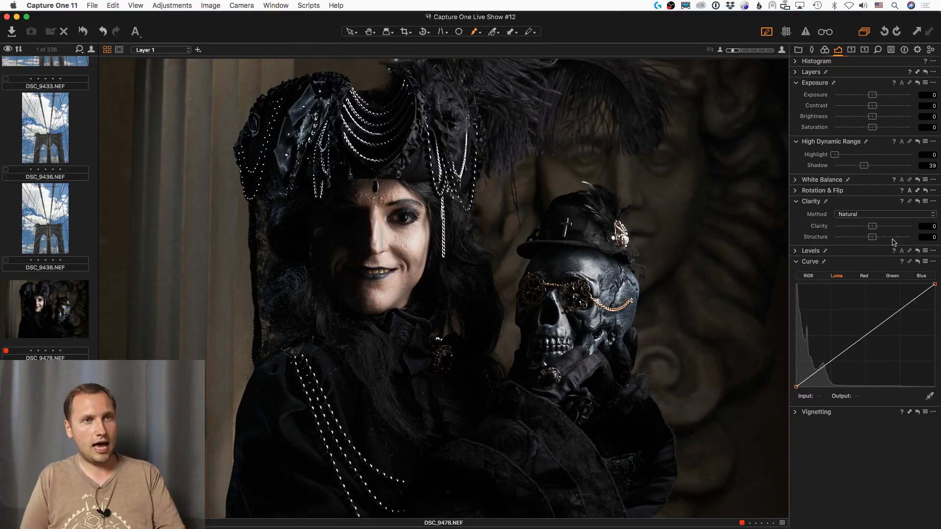
pyautogui.moveTo(865, 169); pyautogui.dragTo(904, 167)
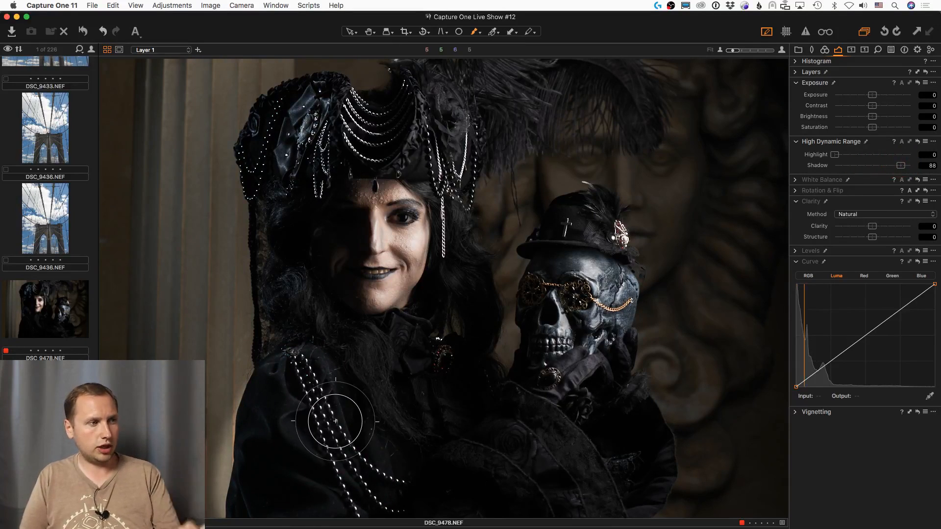
# Brush the mask over the woman's hair, hat and costume and the skull, and set the layer's Clarity to 32
pyautogui.moveTo(303, 326)
pyautogui.mouseDown()
pyautogui.moveTo(312, 375)
pyautogui.moveTo(354, 396)
pyautogui.moveTo(369, 358)
pyautogui.moveTo(351, 406)
pyautogui.moveTo(304, 325)
pyautogui.moveTo(319, 384)
pyautogui.moveTo(408, 502)
pyautogui.moveTo(446, 455)
pyautogui.moveTo(443, 406)
pyautogui.moveTo(422, 458)
pyautogui.moveTo(525, 516)
pyautogui.moveTo(556, 488)
pyautogui.moveTo(545, 457)
pyautogui.moveTo(483, 462)
pyautogui.moveTo(552, 457)
pyautogui.moveTo(530, 453)
pyautogui.moveTo(538, 511)
pyautogui.moveTo(469, 518)
pyautogui.moveTo(508, 505)
pyautogui.moveTo(592, 447)
pyautogui.moveTo(635, 479)
pyautogui.moveTo(605, 504)
pyautogui.moveTo(564, 495)
pyautogui.moveTo(396, 499)
pyautogui.moveTo(324, 484)
pyautogui.moveTo(371, 437)
pyautogui.moveTo(324, 399)
pyautogui.moveTo(311, 355)
pyautogui.moveTo(297, 200)
pyautogui.moveTo(311, 226)
pyautogui.moveTo(334, 230)
pyautogui.moveTo(328, 308)
pyautogui.moveTo(287, 117)
pyautogui.moveTo(271, 136)
pyautogui.moveTo(271, 179)
pyautogui.moveTo(302, 150)
pyautogui.moveTo(307, 102)
pyautogui.moveTo(267, 144)
pyautogui.moveTo(280, 156)
pyautogui.moveTo(277, 256)
pyautogui.mouseUp()
pyautogui.moveTo(458, 315)
pyautogui.mouseDown()
pyautogui.moveTo(444, 288)
pyautogui.moveTo(450, 370)
pyautogui.moveTo(454, 334)
pyautogui.moveTo(441, 379)
pyautogui.moveTo(444, 424)
pyautogui.moveTo(322, 349)
pyautogui.moveTo(305, 315)
pyautogui.moveTo(435, 151)
pyautogui.moveTo(433, 129)
pyautogui.moveTo(339, 128)
pyautogui.moveTo(333, 134)
pyautogui.moveTo(423, 135)
pyautogui.moveTo(448, 177)
pyautogui.mouseUp()
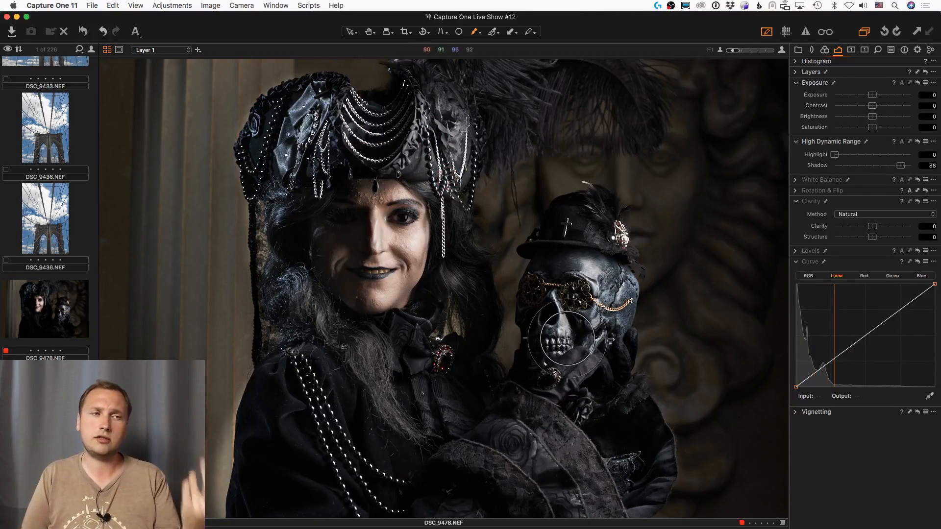
pyautogui.moveTo(569, 246)
pyautogui.mouseDown()
pyautogui.moveTo(569, 224)
pyautogui.moveTo(556, 270)
pyautogui.moveTo(556, 405)
pyautogui.moveTo(528, 447)
pyautogui.moveTo(599, 391)
pyautogui.moveTo(610, 355)
pyautogui.moveTo(602, 466)
pyautogui.moveTo(520, 481)
pyautogui.moveTo(398, 420)
pyautogui.moveTo(451, 388)
pyautogui.moveTo(456, 365)
pyautogui.moveTo(387, 454)
pyautogui.moveTo(316, 444)
pyautogui.moveTo(365, 482)
pyautogui.moveTo(280, 494)
pyautogui.moveTo(269, 512)
pyautogui.moveTo(258, 508)
pyautogui.moveTo(304, 188)
pyautogui.moveTo(321, 237)
pyautogui.mouseUp()
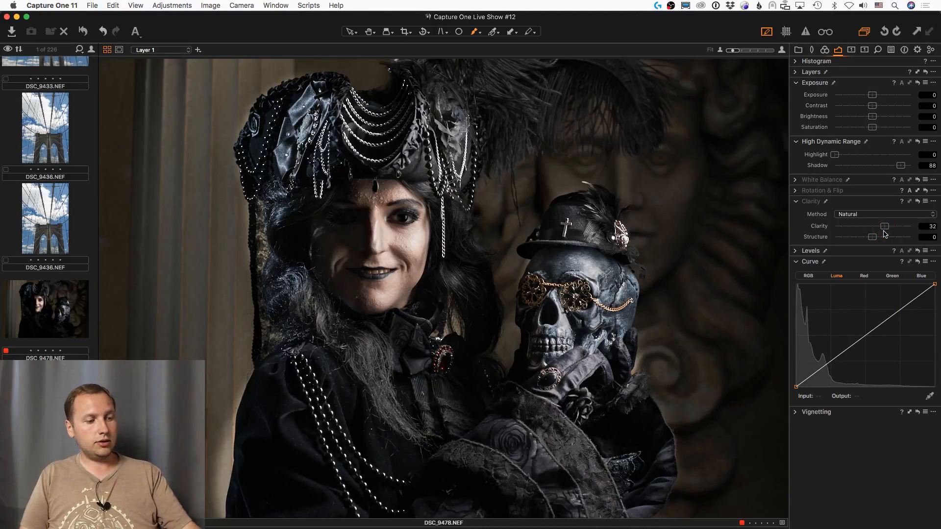
# Refine the layer mask with a radius of 300, erase it beside the brooch under the woman's hair, and refine it again
pyautogui.hotkey('ctrl', 'r')
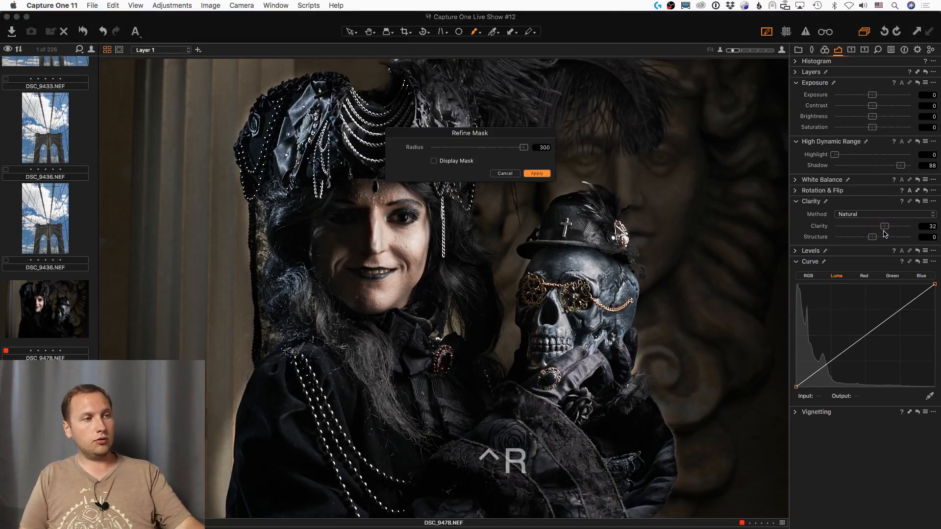
pyautogui.click(536, 174)
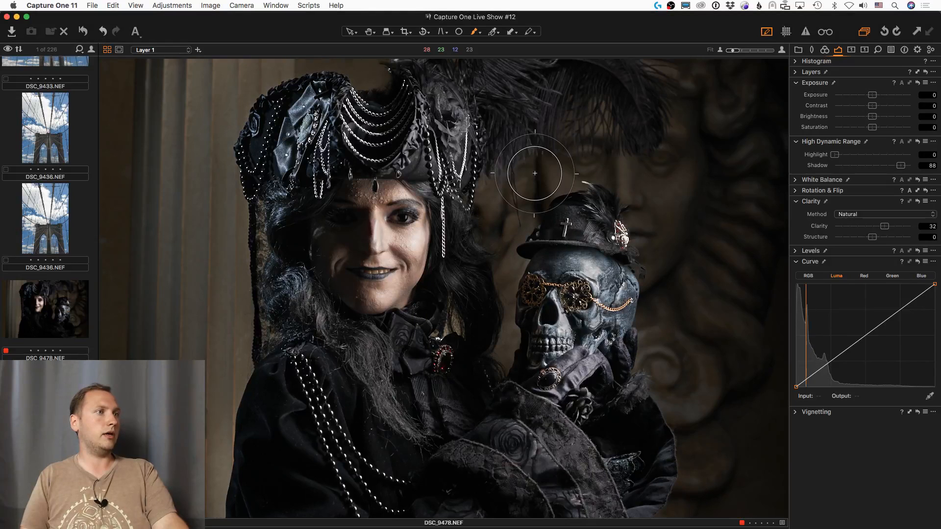
pyautogui.press('e')
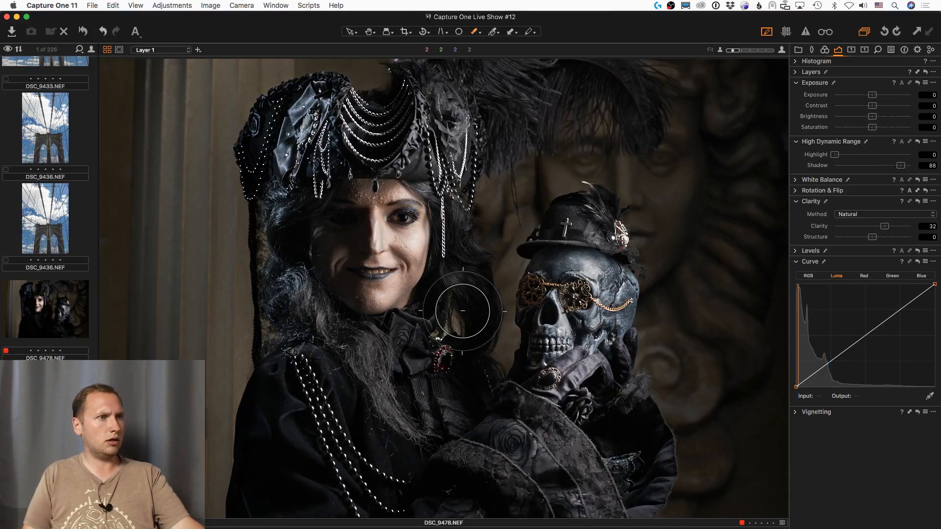
pyautogui.click(456, 325)
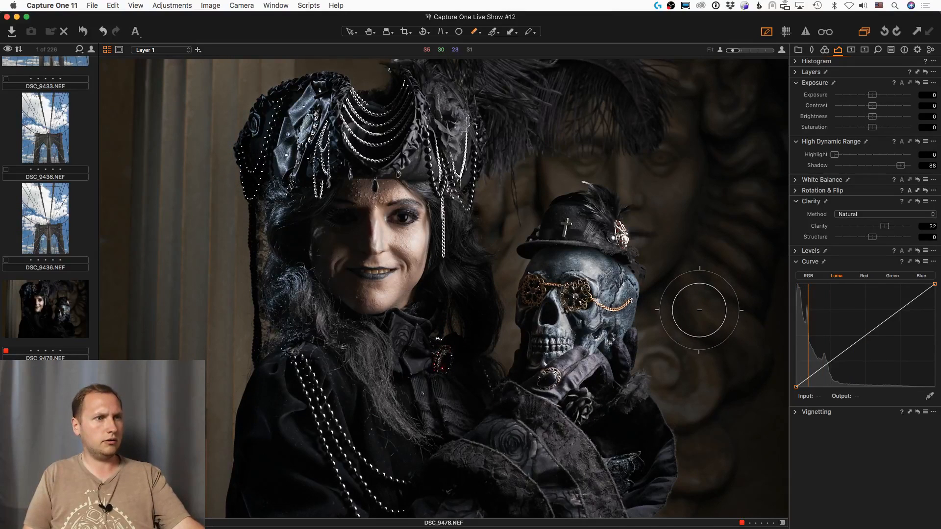
pyautogui.hotkey('ctrl', 'r')
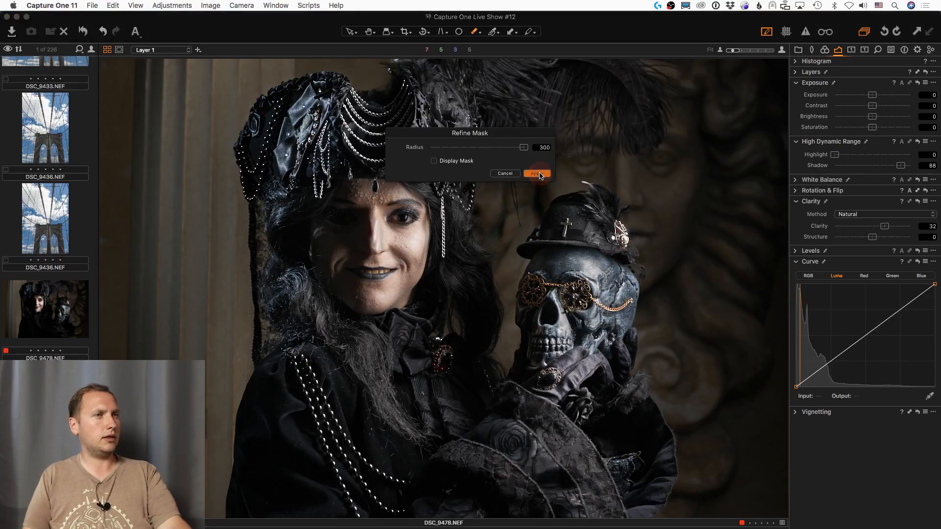
pyautogui.click(539, 174)
# Lower Layer 1's opacity to compare the effect, and reset it to 100
pyautogui.click(795, 72)
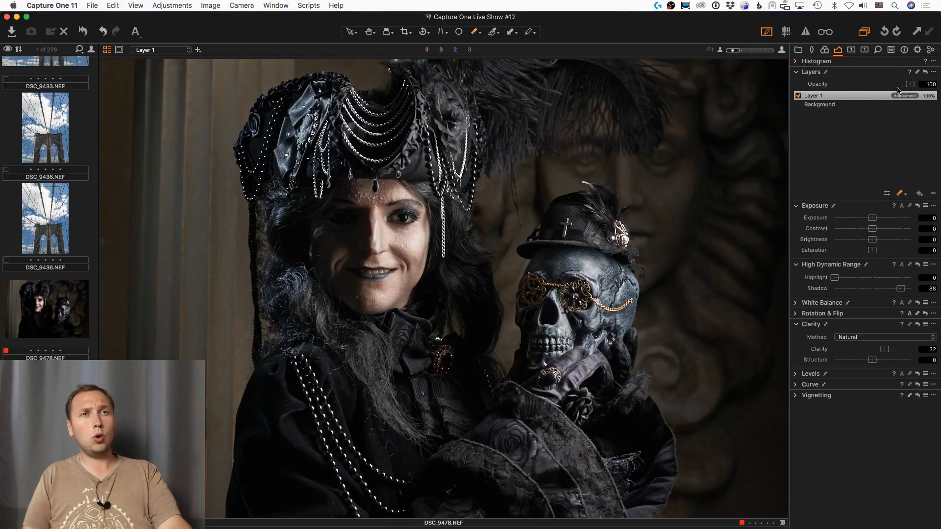
pyautogui.moveTo(898, 90); pyautogui.dragTo(865, 90)
pyautogui.doubleClick(870, 86)
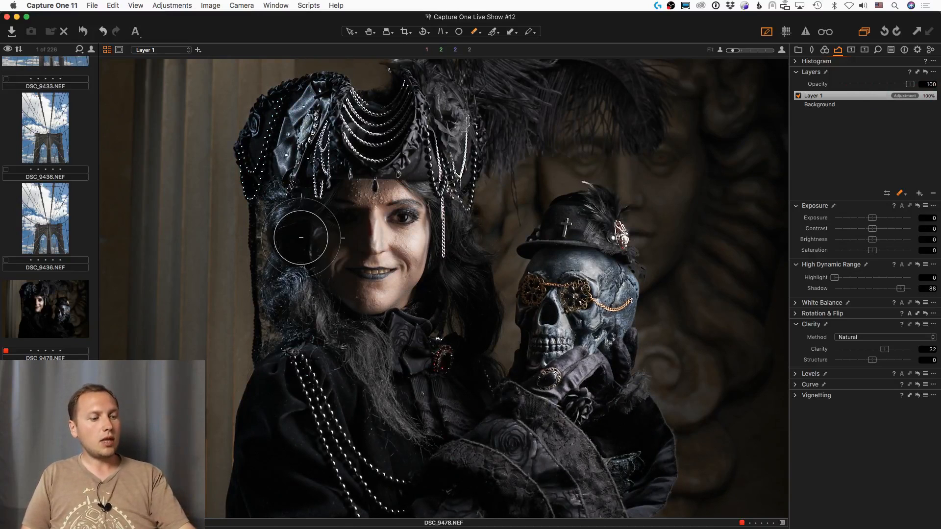
pyautogui.press('e')
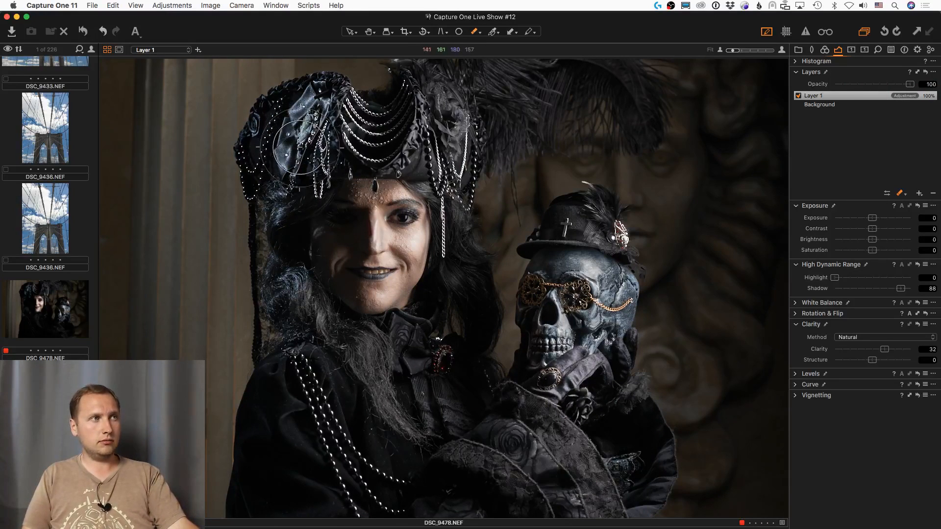
pyautogui.moveTo(303, 123)
pyautogui.mouseDown()
pyautogui.moveTo(297, 142)
pyautogui.moveTo(315, 121)
pyautogui.moveTo(290, 175)
pyautogui.moveTo(285, 292)
pyautogui.moveTo(298, 272)
pyautogui.mouseUp()
pyautogui.press('super+z')
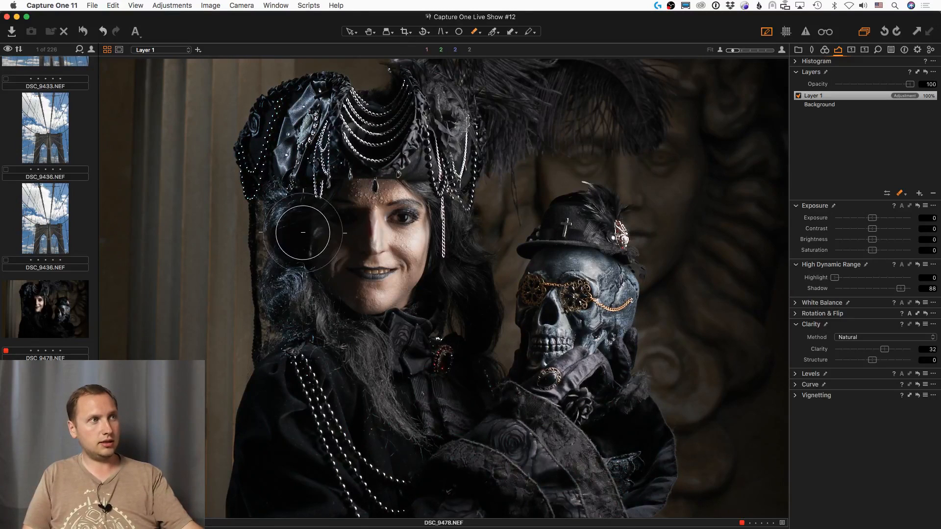
# Partly erase the layer mask over the hat's fabric and beaded chains with the eraser at 39 opacity
pyautogui.rightClick(301, 256)
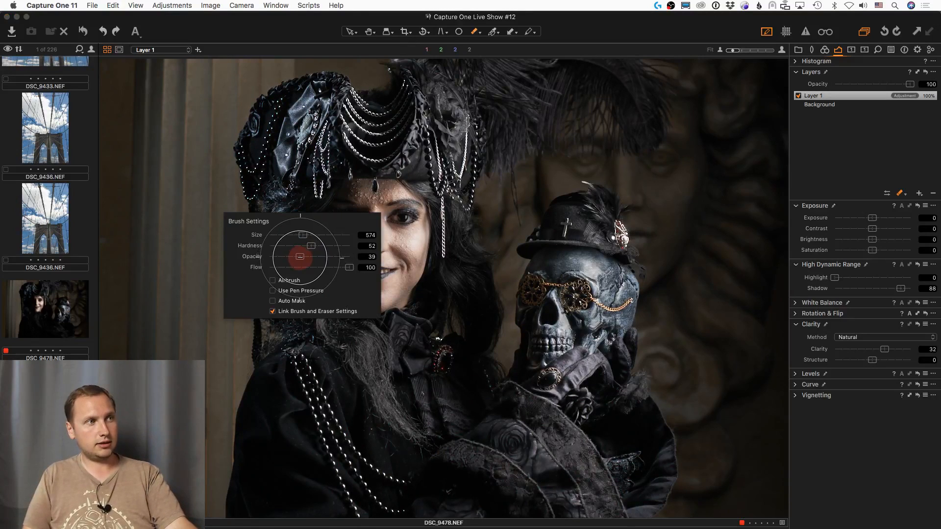
pyautogui.click(290, 118)
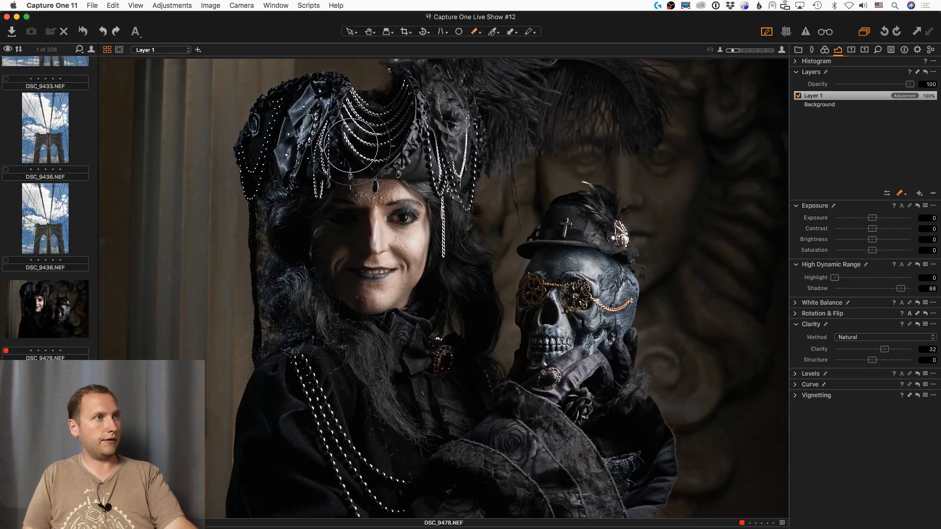
pyautogui.moveTo(346, 113)
pyautogui.mouseDown()
pyautogui.moveTo(383, 145)
pyautogui.moveTo(433, 145)
pyautogui.moveTo(452, 125)
pyautogui.moveTo(431, 104)
pyautogui.mouseUp()
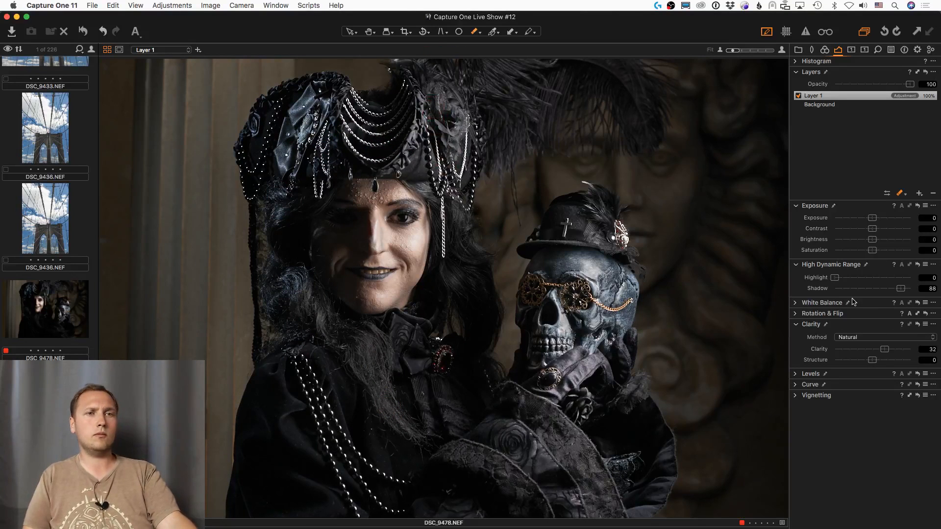
# Set Layer 1's RGB Levels input highlight to 202 and midtone to -0.15
pyautogui.click(795, 374)
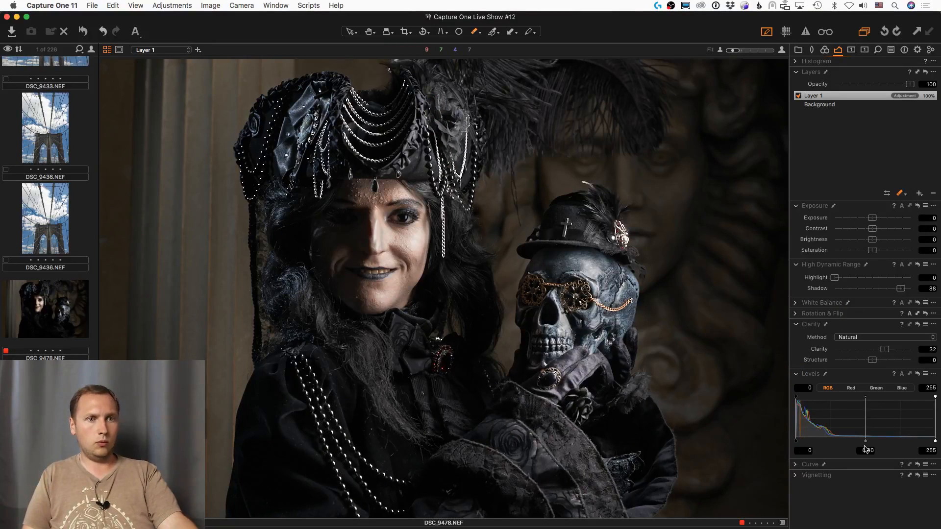
pyautogui.moveTo(927, 442); pyautogui.dragTo(857, 439)
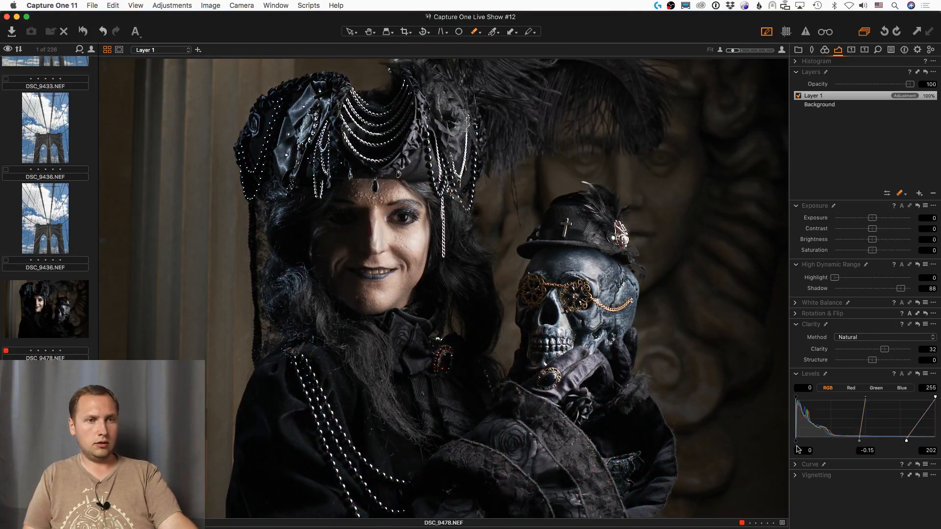
# Set Layer 1's RGB Levels input highlight to 186, and switch the layer off and on to compare
pyautogui.moveTo(796, 442); pyautogui.dragTo(780, 442)
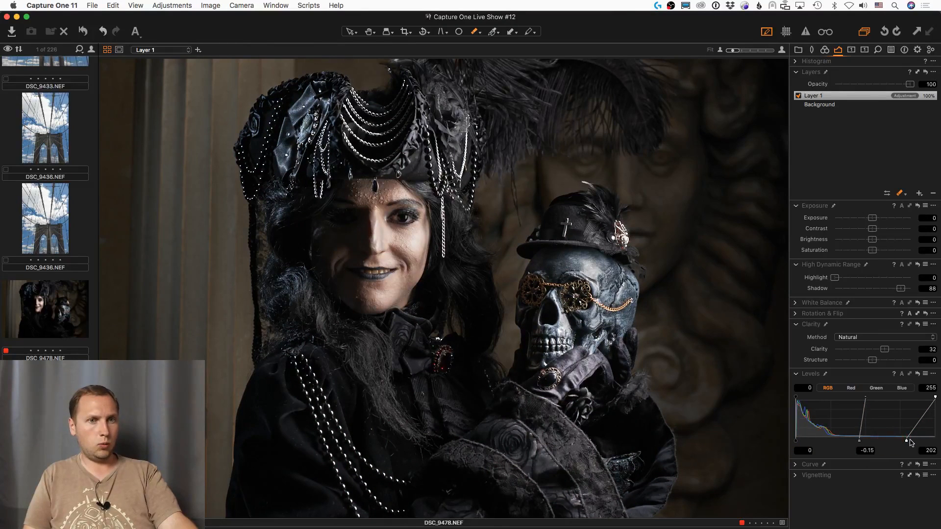
pyautogui.moveTo(908, 441); pyautogui.dragTo(898, 442)
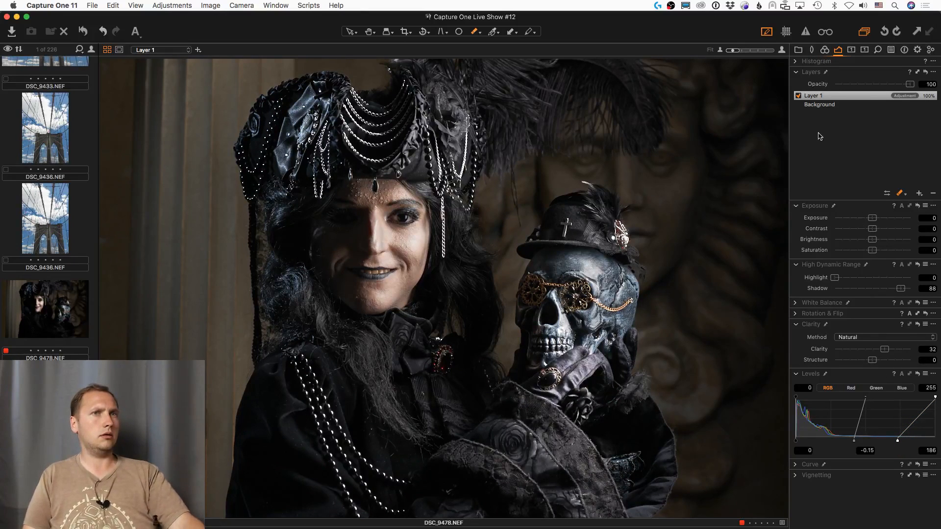
pyautogui.click(798, 96)
pyautogui.click(799, 96)
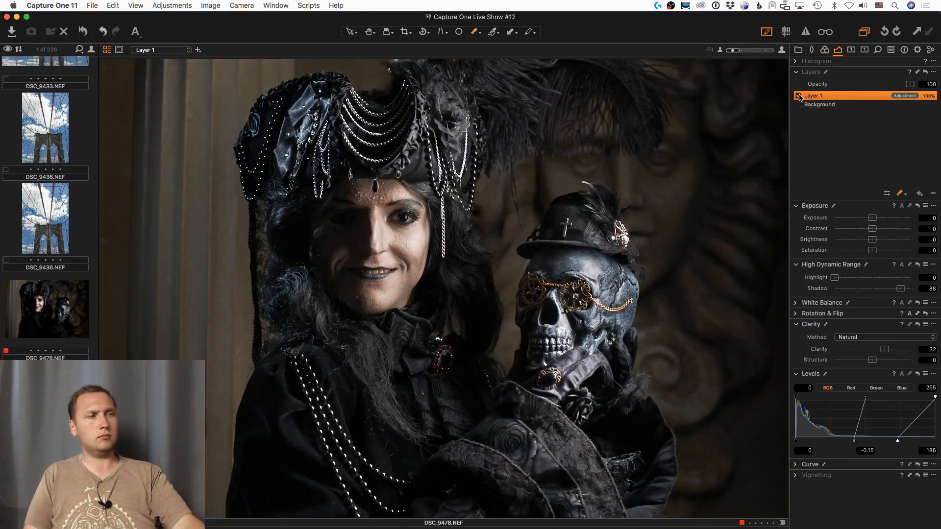
# Tint Layer 1's shadows slightly toward blue with the Color Balance shadow wheel
pyautogui.click(825, 50)
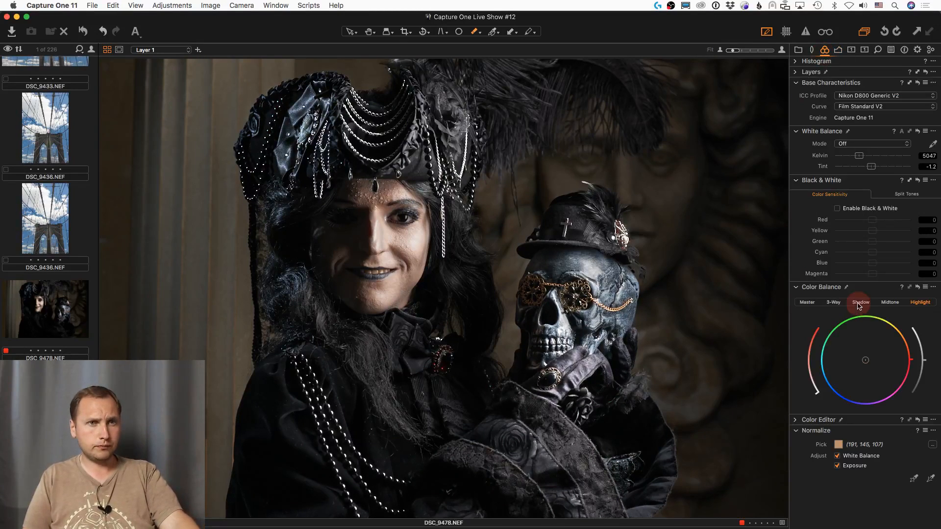
pyautogui.moveTo(864, 361); pyautogui.dragTo(863, 376)
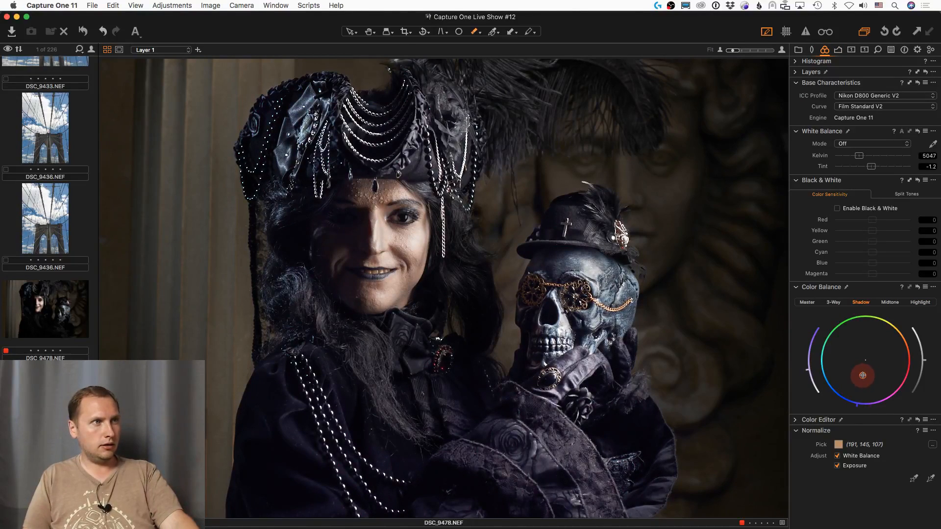
pyautogui.moveTo(863, 376); pyautogui.dragTo(870, 375)
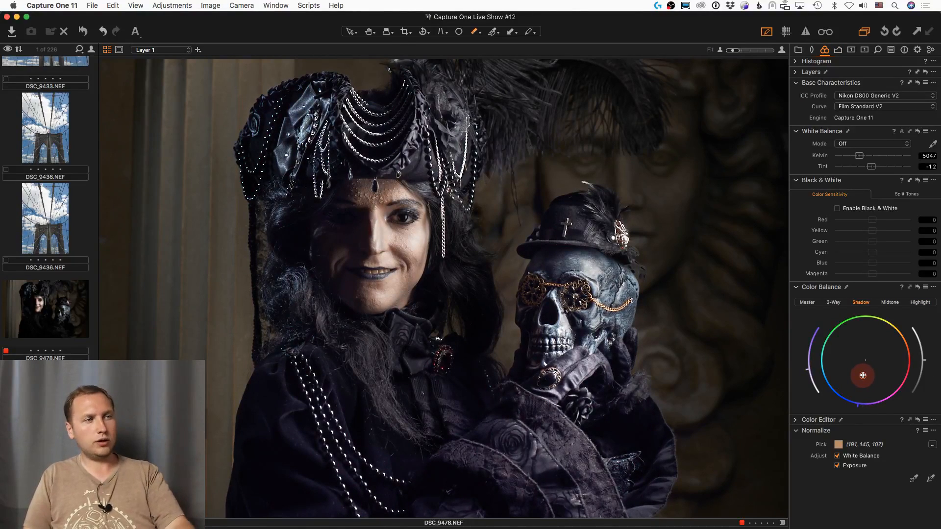
pyautogui.moveTo(863, 375); pyautogui.dragTo(873, 375)
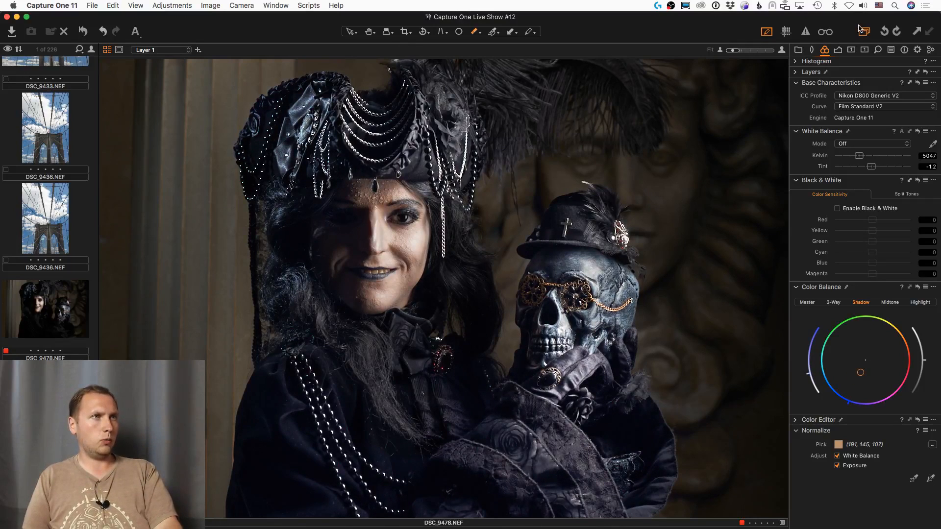
# Set Layer 1's Clarity to 59, Exposure to -0.27, Contrast to 10 and Opacity to 69, and compare with the unedited portrait
pyautogui.click(838, 51)
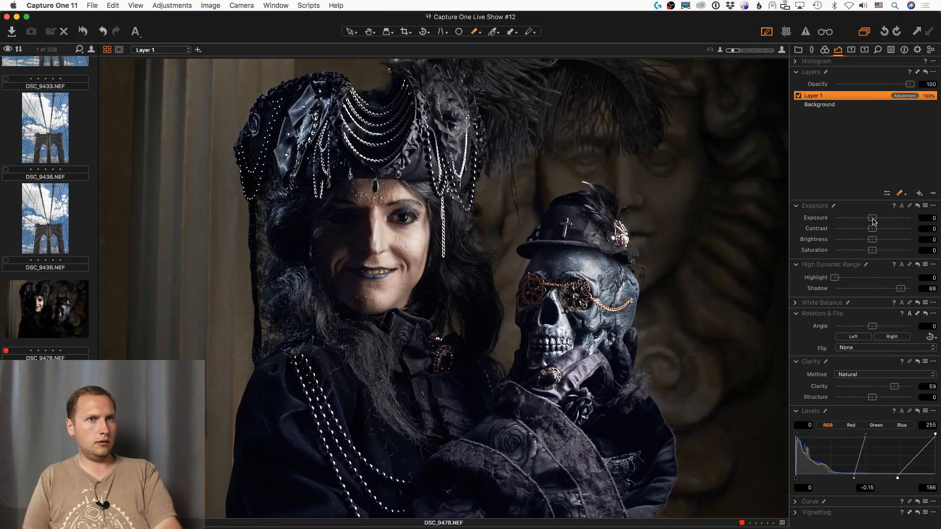
pyautogui.moveTo(872, 219); pyautogui.dragTo(873, 223)
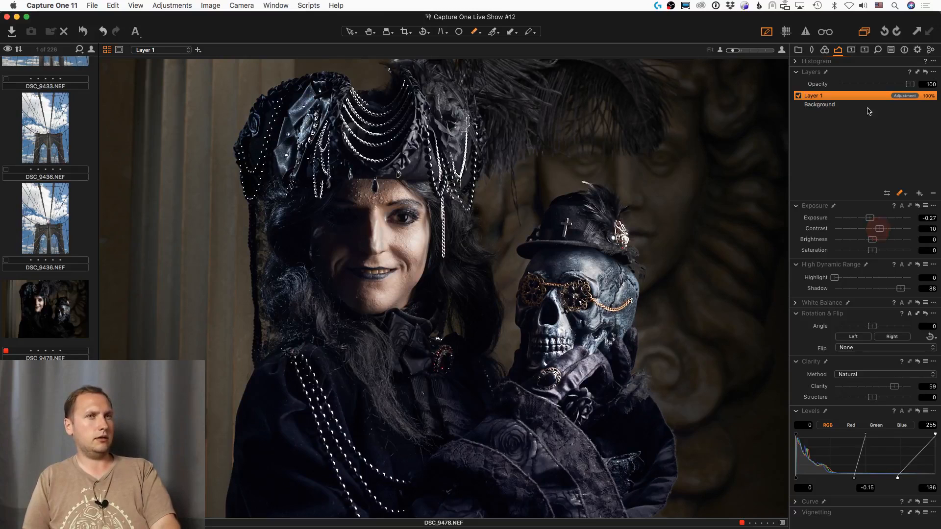
pyautogui.moveTo(910, 84); pyautogui.dragTo(880, 87)
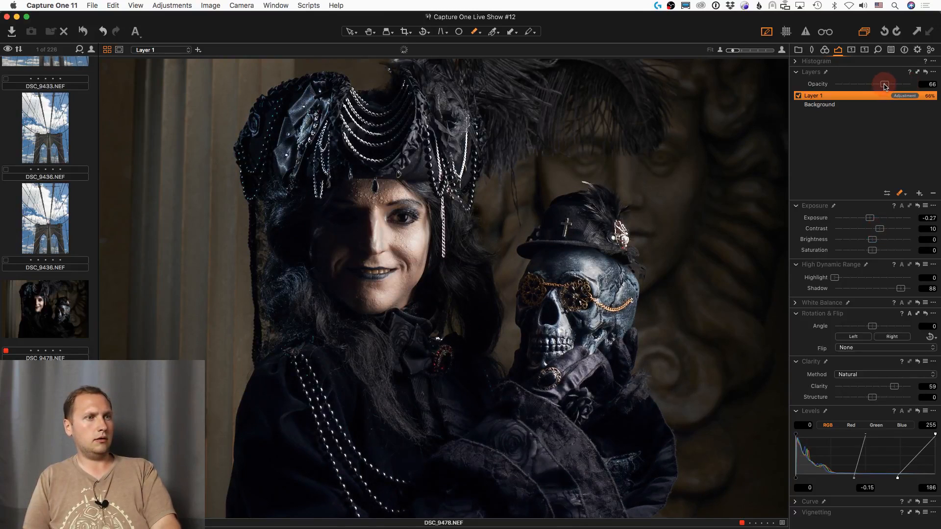
pyautogui.keyDown('alt'); pyautogui.click(88, 32); pyautogui.keyUp('alt')
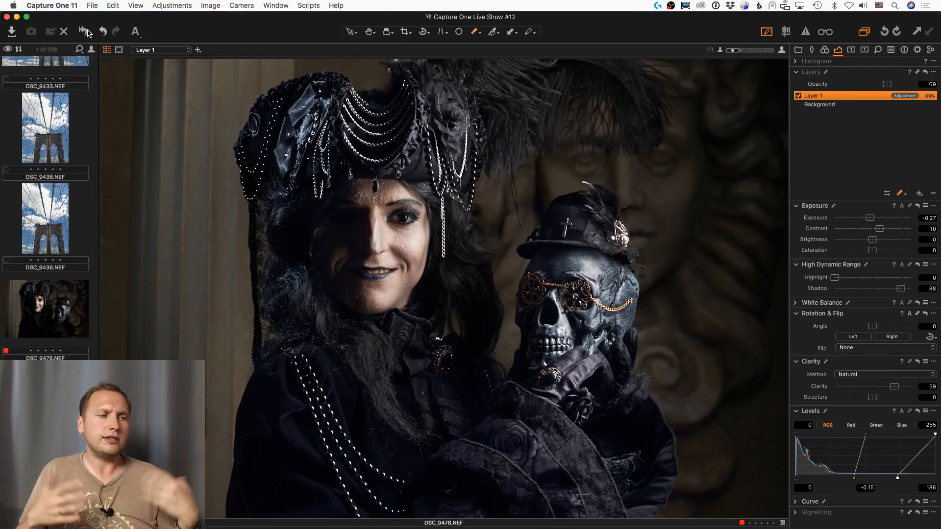
# Open the foggy mountain photo DSC_9853.eip, reset its adjustments and add an empty adjustment layer
pyautogui.press('h')
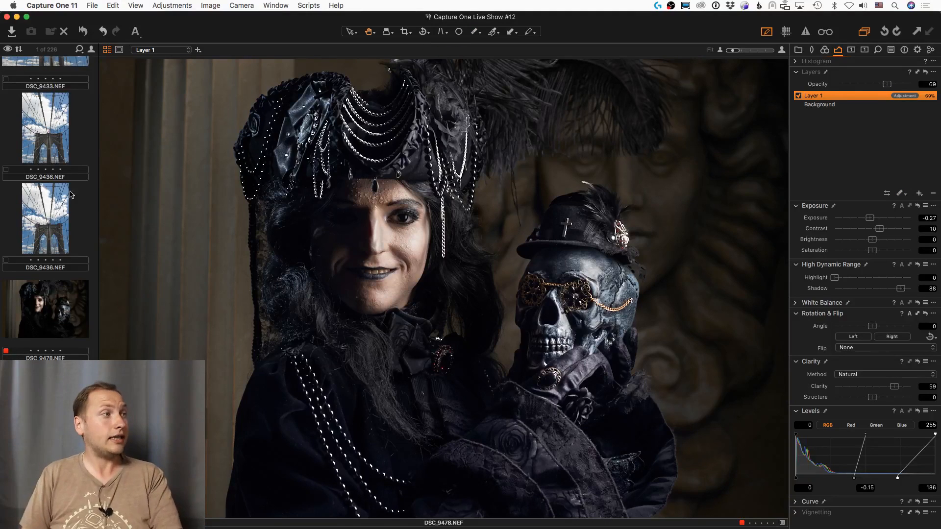
pyautogui.scroll(-5, 51, 285)
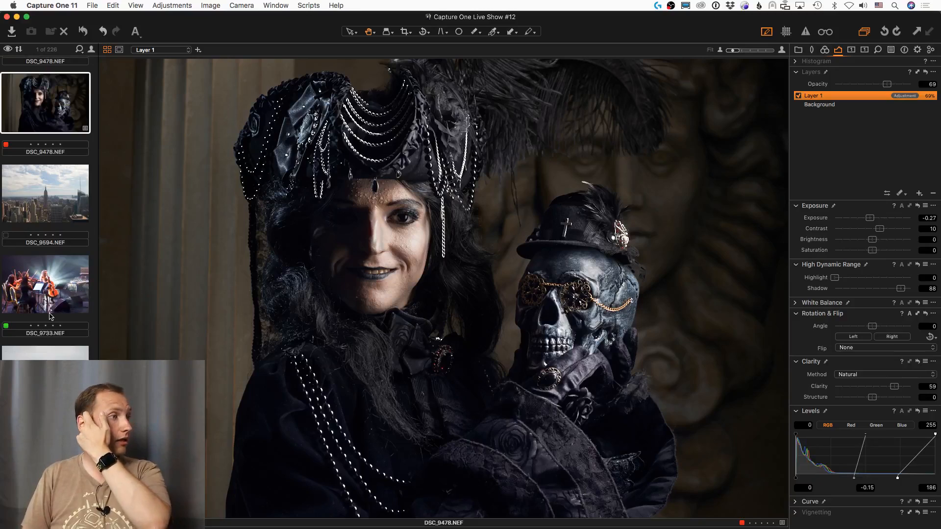
pyautogui.click(45, 352)
pyautogui.press('super+r')
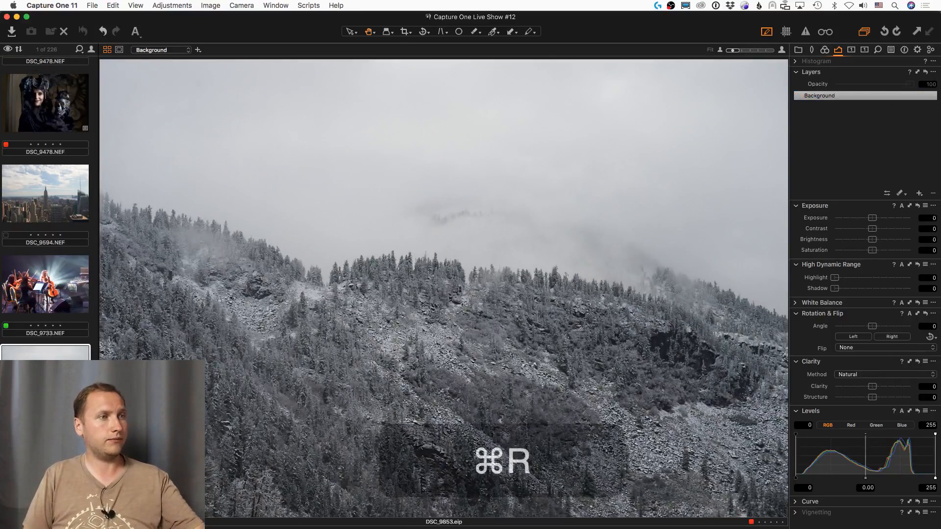
pyautogui.click(919, 194)
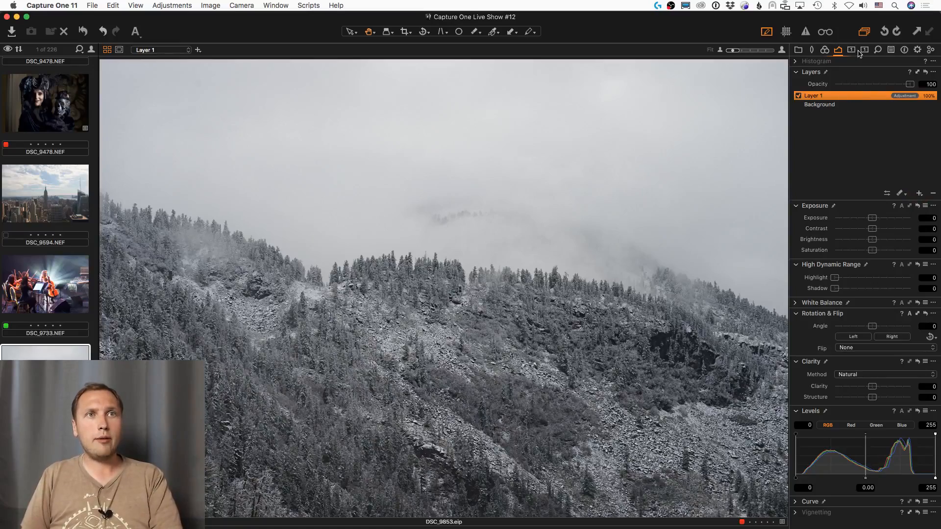
pyautogui.click(892, 50)
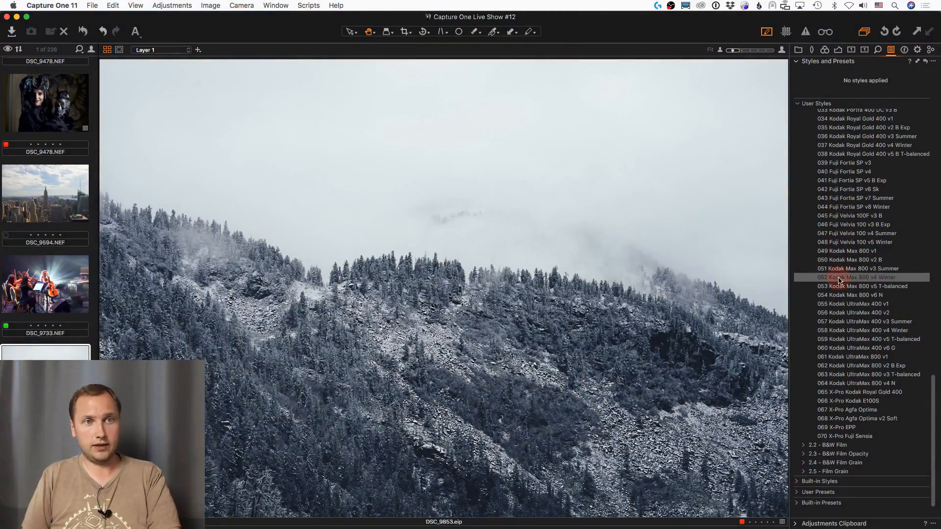
pyautogui.click(837, 50)
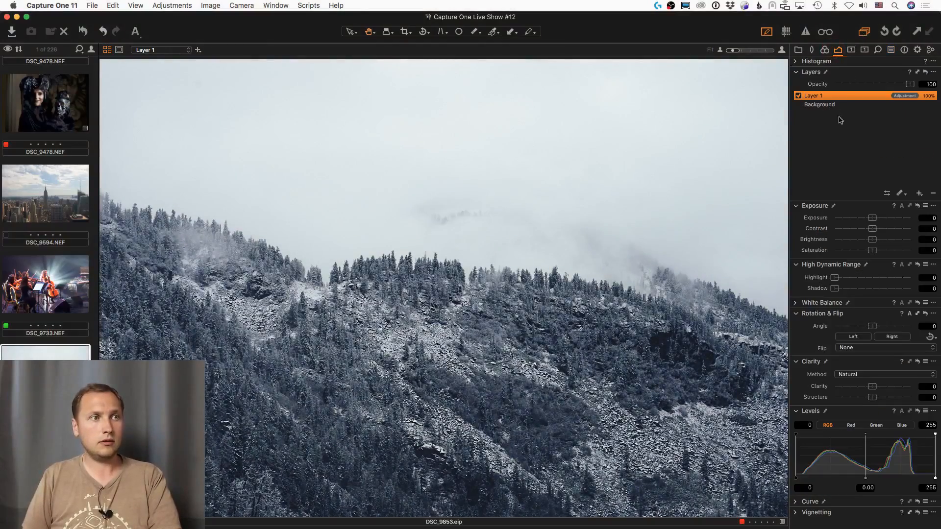
pyautogui.click(841, 100)
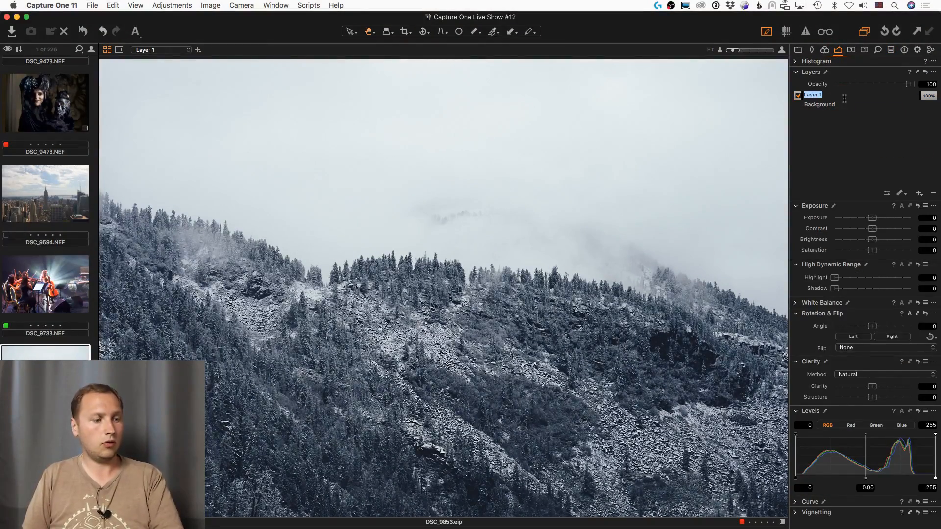
pyautogui.press('super+z')
# Apply the user style 048 Fuji Velvia 100 v5 Winter to the selected Layer 1
pyautogui.click(891, 51)
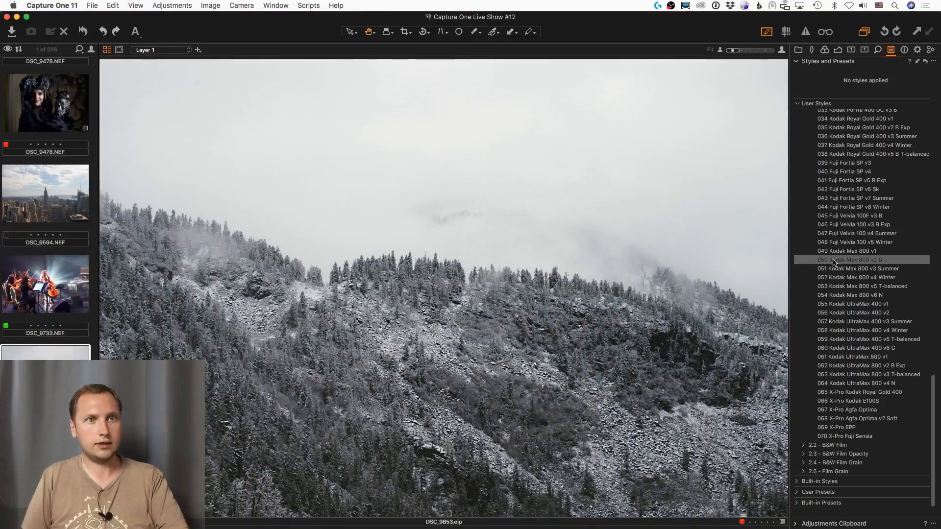
pyautogui.rightClick(838, 244)
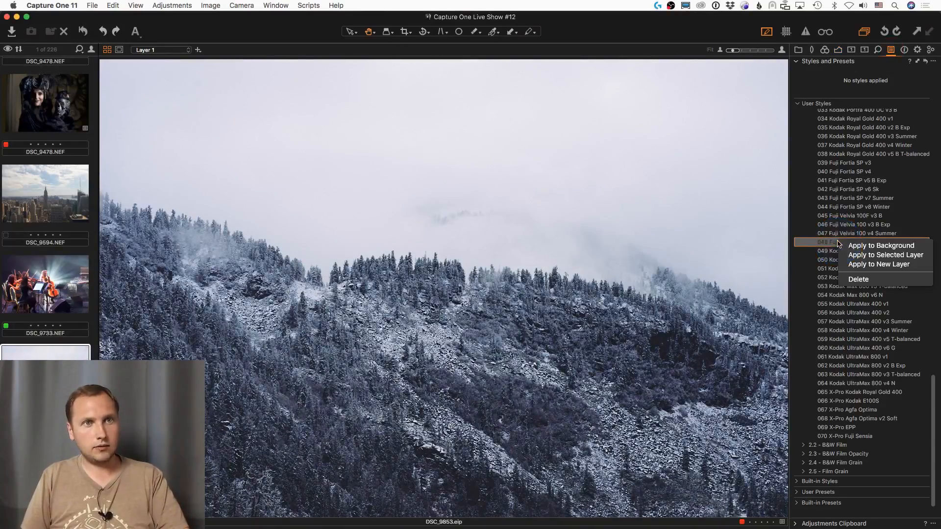
pyautogui.click(872, 255)
pyautogui.click(838, 50)
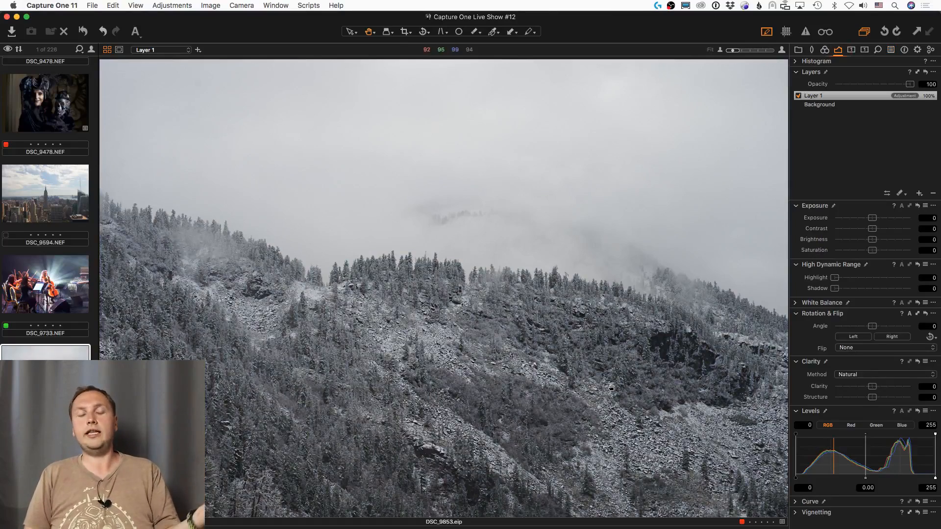
# Enlarge the mask brush and paint Layer 1's mask over the snowy, forested mountainside, leaving out the sky
pyautogui.press('b')
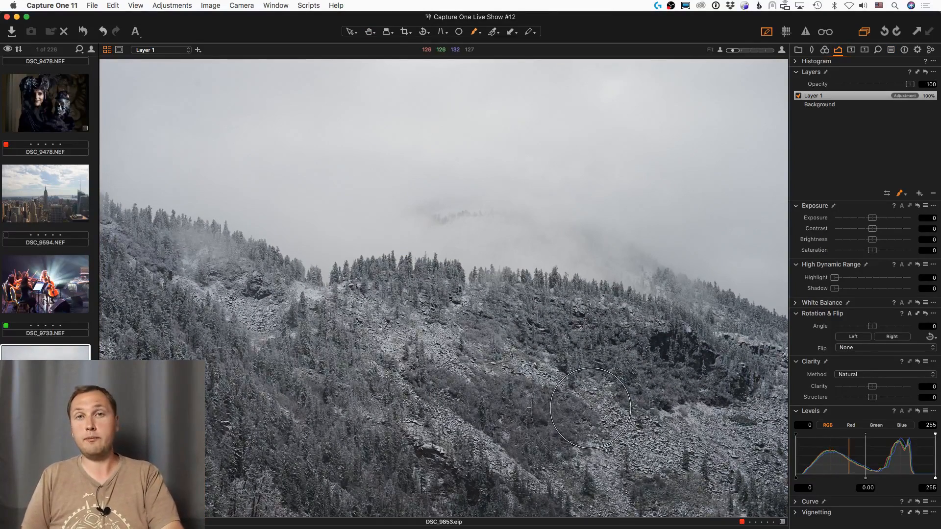
pyautogui.press(']')
pyautogui.press(']')
pyautogui.press(']')
pyautogui.press(']')
pyautogui.press(']')
pyautogui.press(']')
pyautogui.press(']')
pyautogui.click(648, 448)
pyautogui.moveTo(649, 447)
pyautogui.mouseDown()
pyautogui.moveTo(616, 451)
pyautogui.moveTo(620, 467)
pyautogui.moveTo(661, 437)
pyautogui.moveTo(687, 448)
pyautogui.moveTo(555, 454)
pyautogui.moveTo(525, 413)
pyautogui.moveTo(258, 433)
pyautogui.moveTo(351, 470)
pyautogui.moveTo(383, 367)
pyautogui.moveTo(344, 333)
pyautogui.moveTo(147, 299)
pyautogui.moveTo(150, 319)
pyautogui.moveTo(182, 245)
pyautogui.moveTo(361, 349)
pyautogui.moveTo(492, 343)
pyautogui.moveTo(529, 324)
pyautogui.moveTo(502, 313)
pyautogui.moveTo(705, 410)
pyautogui.moveTo(824, 397)
pyautogui.moveTo(657, 519)
pyautogui.moveTo(473, 478)
pyautogui.moveTo(169, 478)
pyautogui.mouseUp()
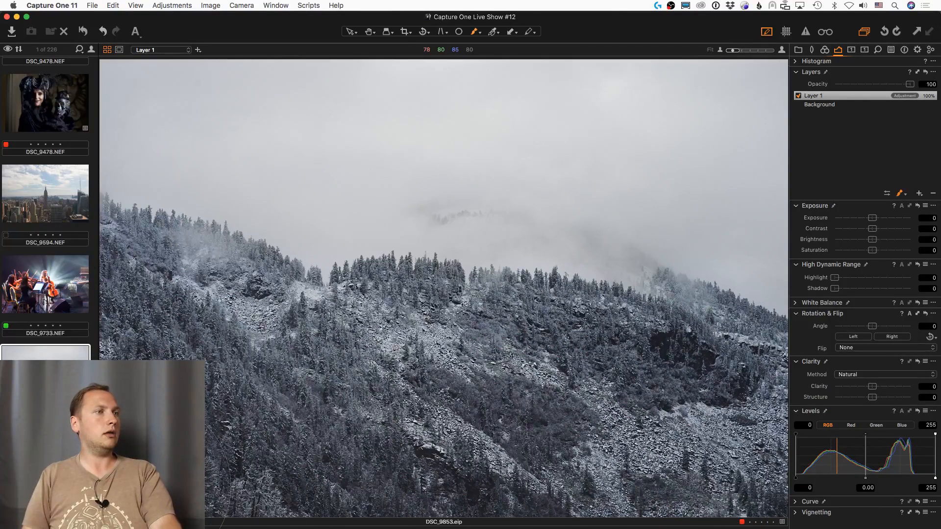
# Set Layer 1's Clarity to 65 with the Natural method, and toggle the layer to compare the effect
pyautogui.click(889, 387)
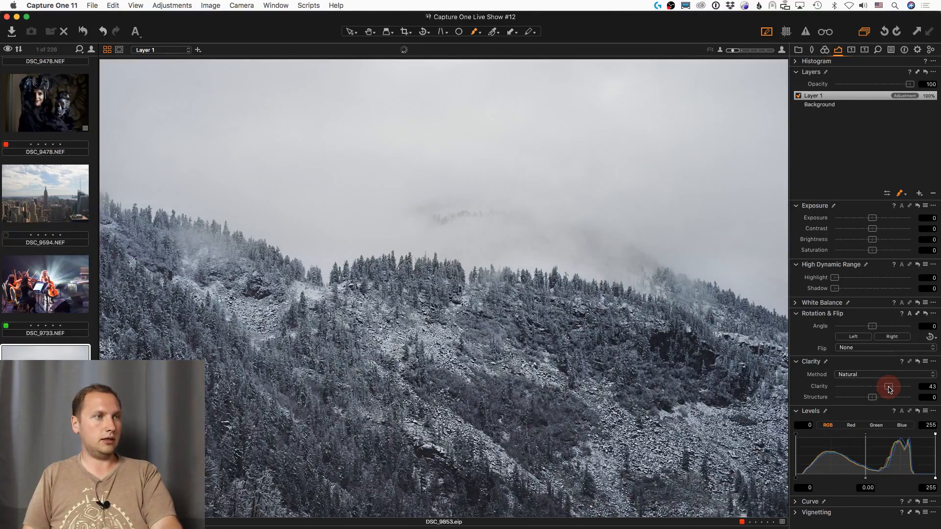
pyautogui.moveTo(890, 389); pyautogui.dragTo(896, 390)
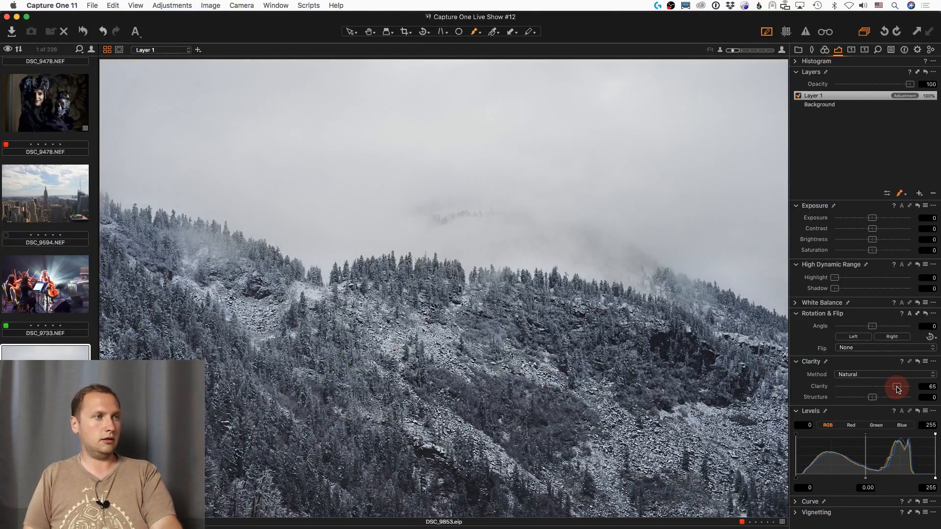
pyautogui.click(799, 96)
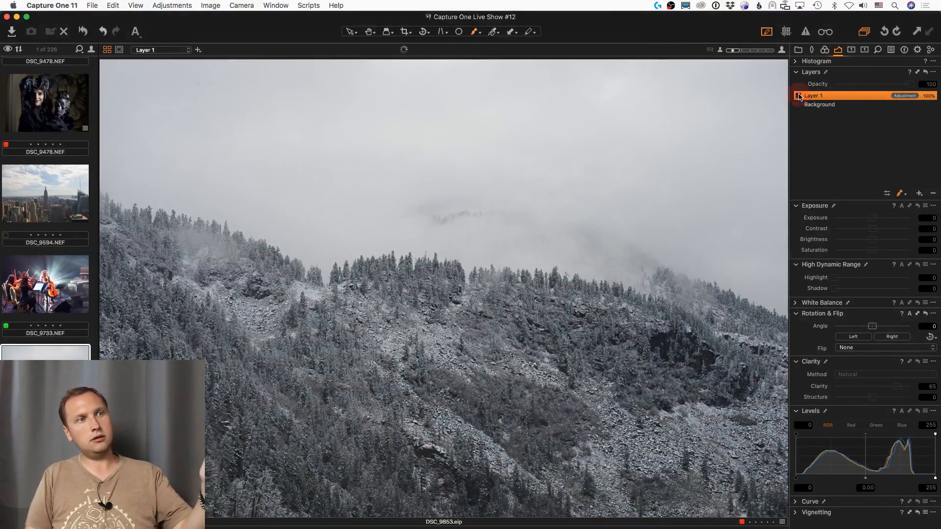
# Open the brick building photo DSC_9326.NEF with the parked scooter and bicycles
pyautogui.press('h')
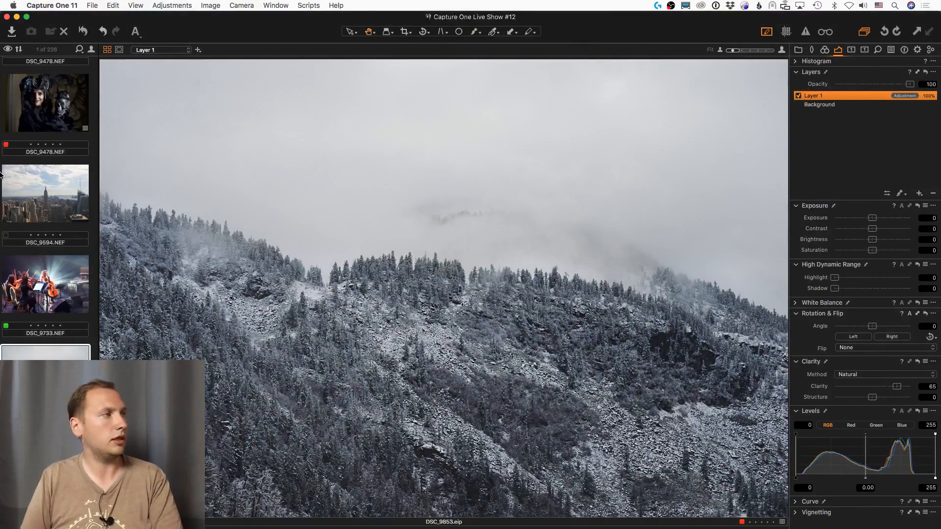
pyautogui.scroll(10, 40, 284)
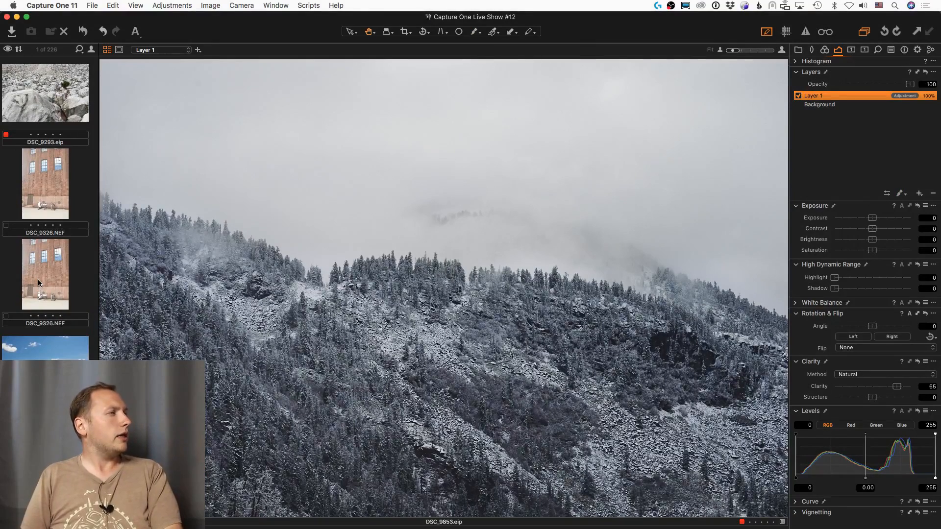
pyautogui.scroll(2, 39, 284)
pyautogui.click(44, 235)
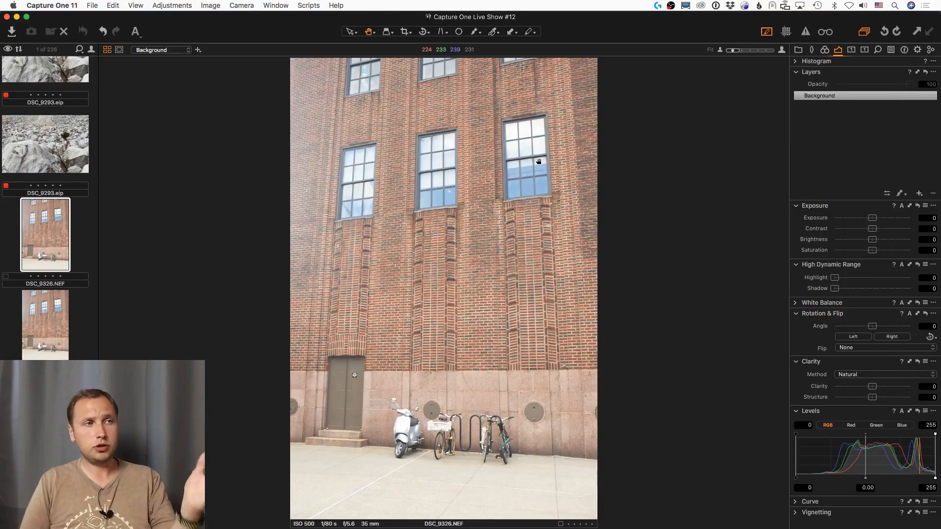
pyautogui.scroll(4, 539, 162)
pyautogui.scroll(4, 246, 425)
pyautogui.scroll(-8, 561, 295)
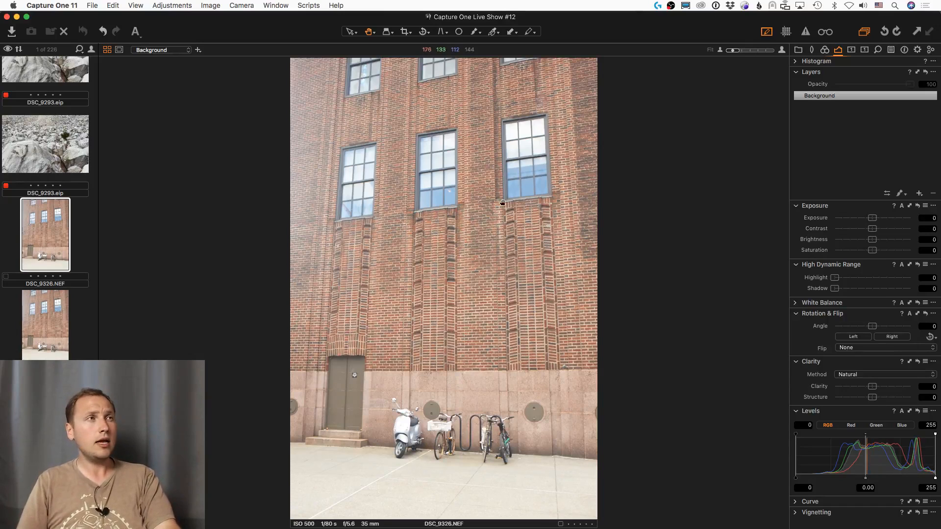
# Correct the building's vertical keystone by aligning the two guides with the outer window columns and down to the pavement, and apply the correction
pyautogui.click(442, 33)
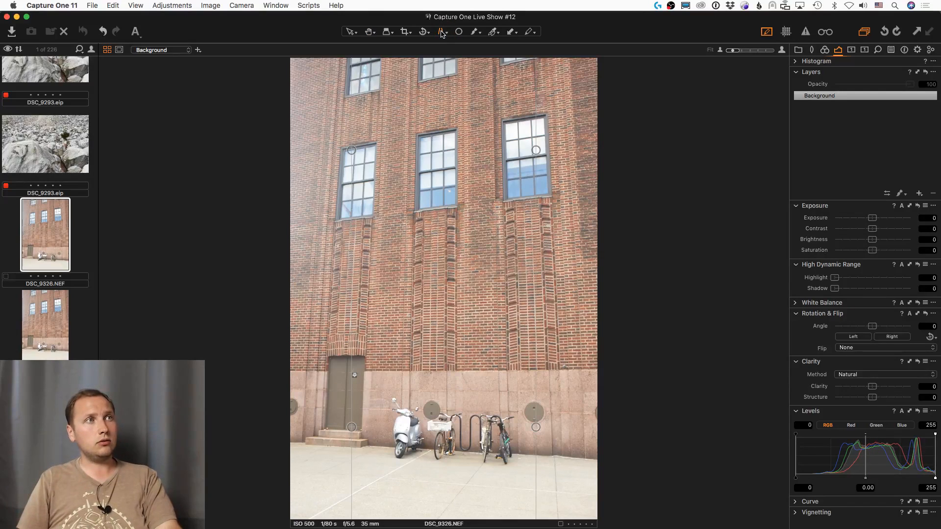
pyautogui.click(442, 33)
pyautogui.click(484, 37)
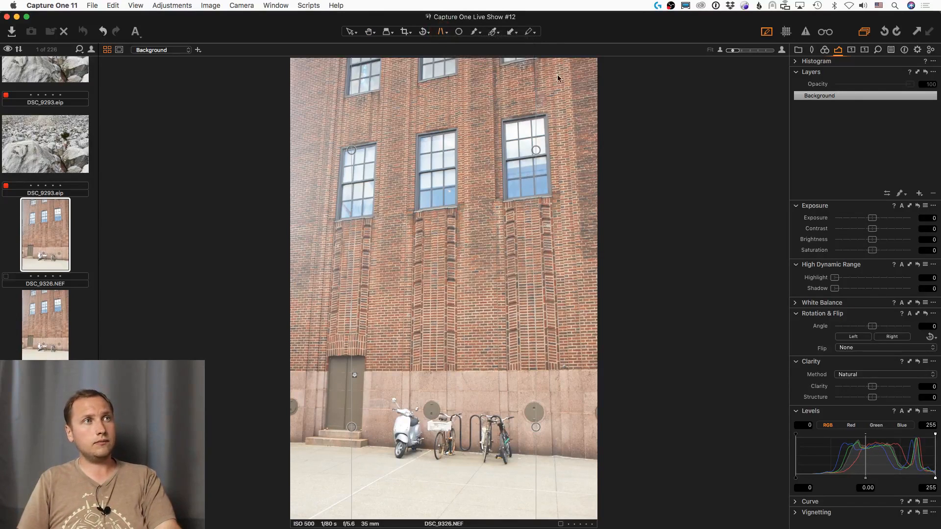
pyautogui.moveTo(536, 150); pyautogui.dragTo(542, 68)
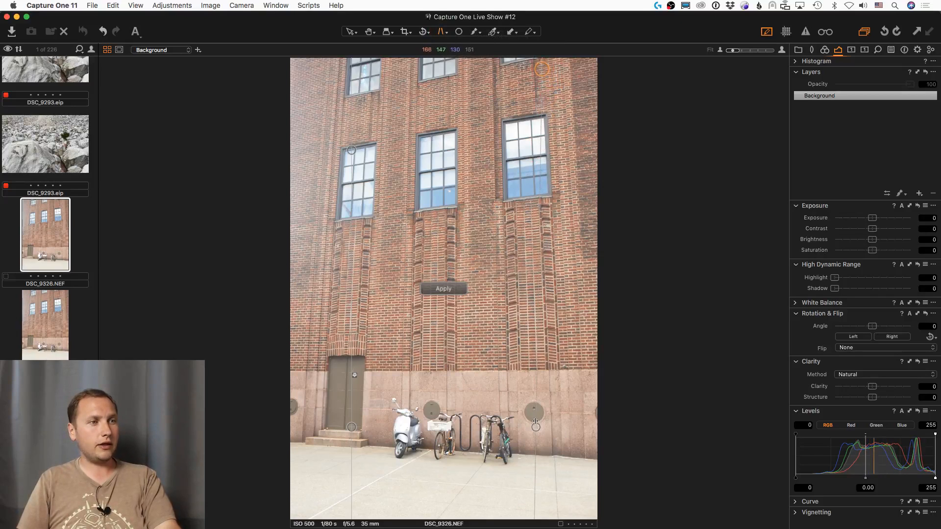
pyautogui.moveTo(536, 427); pyautogui.dragTo(565, 479)
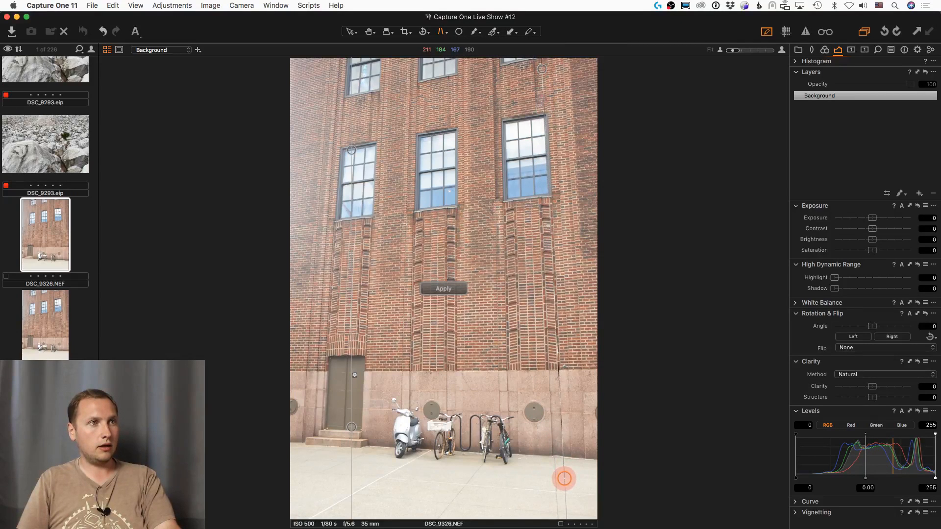
pyautogui.moveTo(352, 427); pyautogui.dragTo(314, 449)
pyautogui.moveTo(352, 150); pyautogui.dragTo(338, 54)
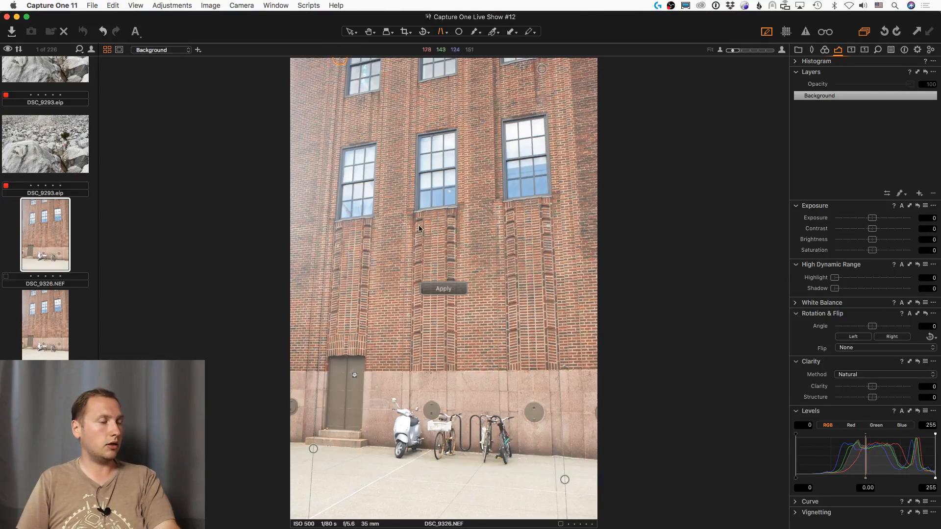
pyautogui.click(445, 291)
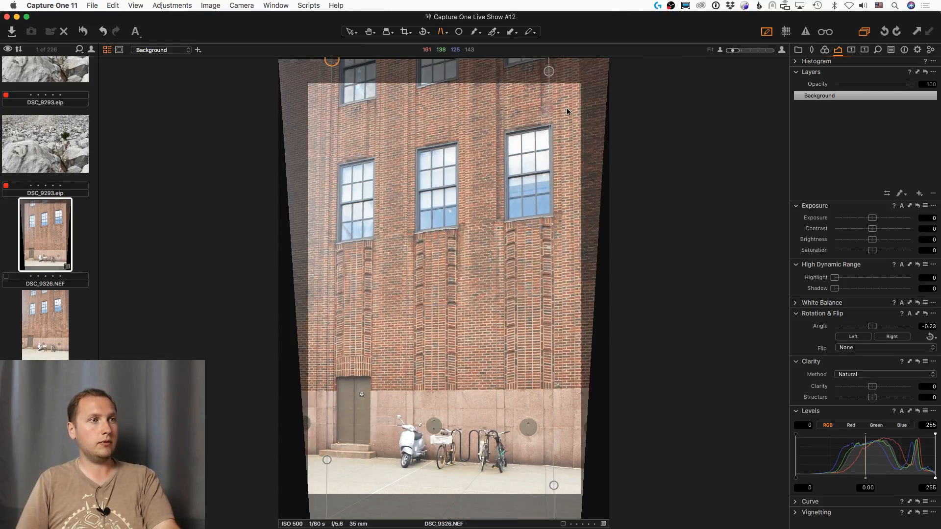
pyautogui.click(369, 33)
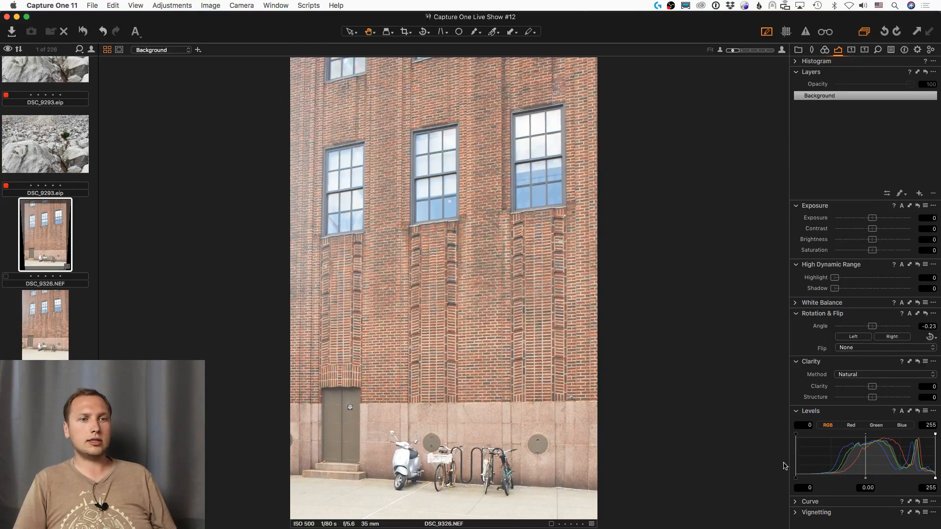
# Raise the shadow output level in the RGB Levels to 22
pyautogui.moveTo(795, 478); pyautogui.dragTo(809, 481)
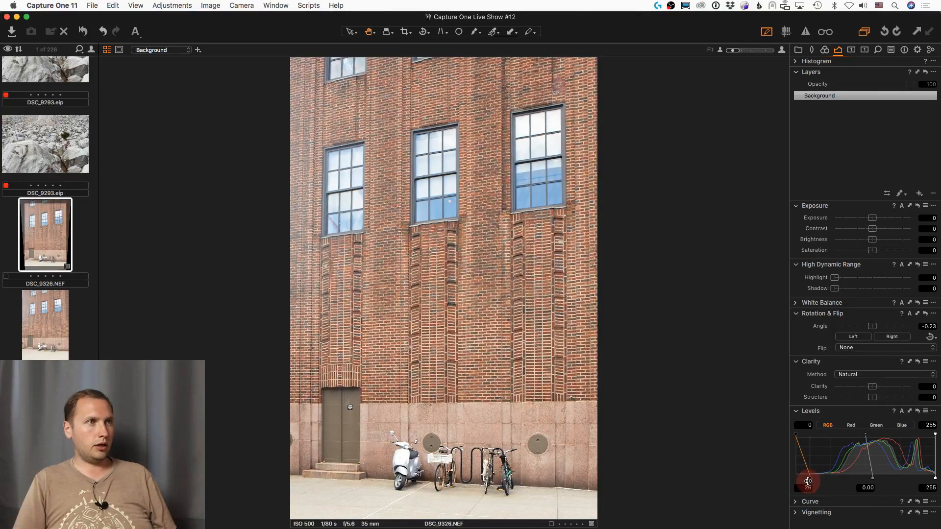
# Try a Black & White conversion on the brick building photo and switch it off again
pyautogui.click(825, 50)
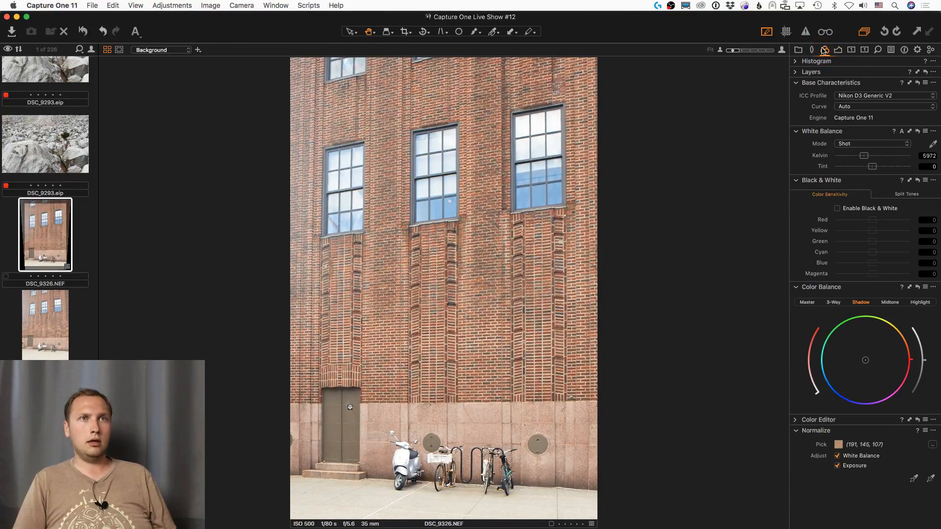
pyautogui.click(862, 211)
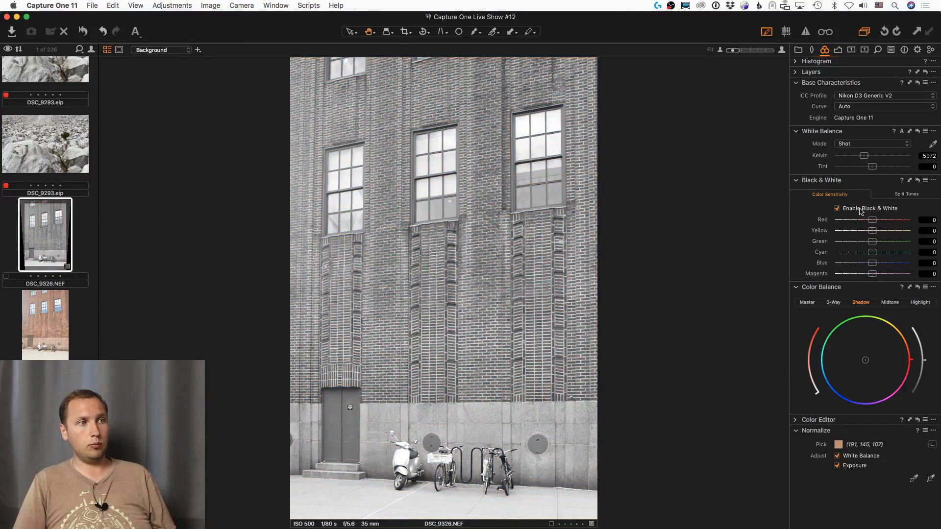
pyautogui.click(861, 211)
# Lower Saturation to about -48 and shape a Luma S-curve with darker shadows and points near 108 to 118 and 179 to 203
pyautogui.click(839, 50)
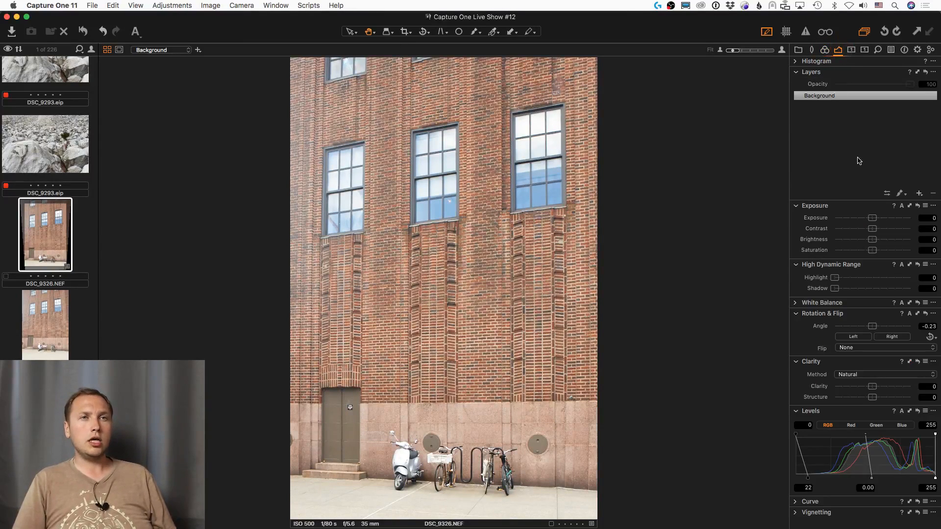
pyautogui.moveTo(845, 254); pyautogui.dragTo(855, 253)
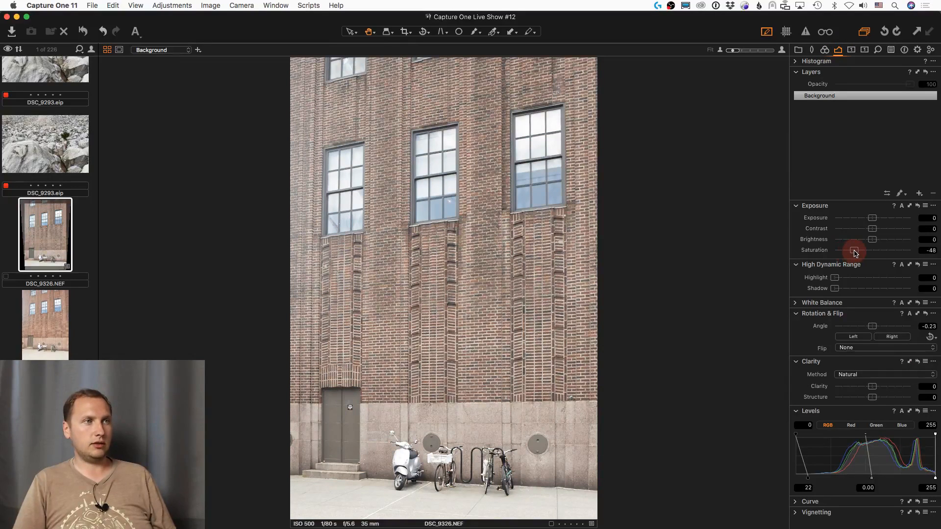
pyautogui.click(796, 502)
pyautogui.moveTo(831, 450); pyautogui.dragTo(829, 458)
pyautogui.click(866, 423)
pyautogui.moveTo(865, 423); pyautogui.dragTo(856, 427)
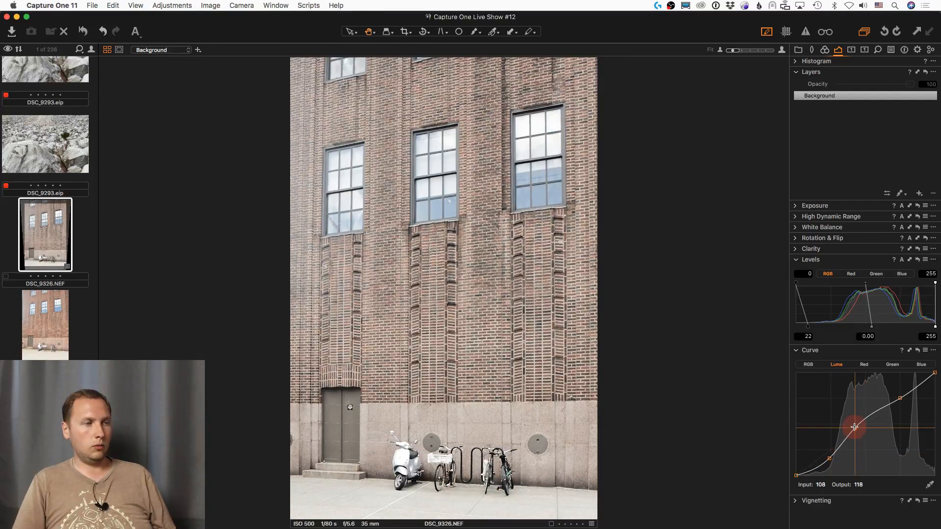
pyautogui.moveTo(900, 398); pyautogui.dragTo(894, 394)
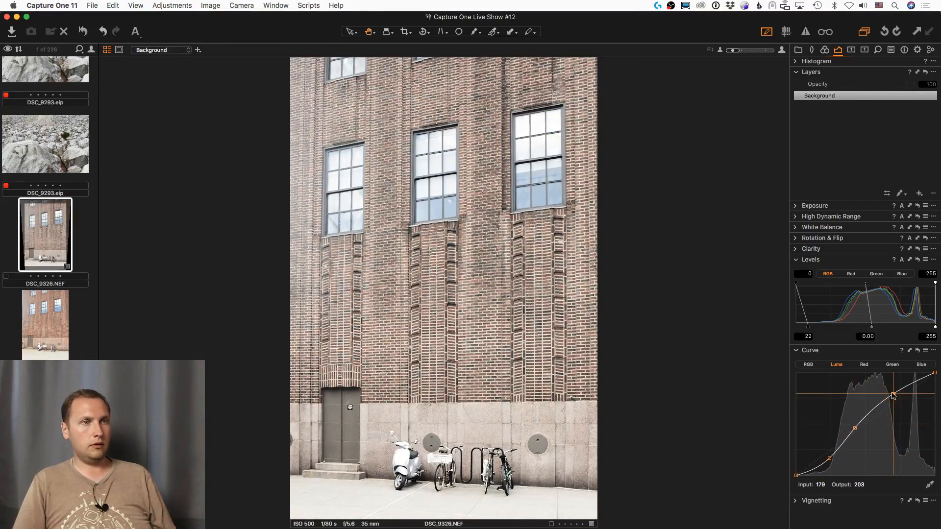
# Tint the shadows, midtones and highlights slightly toward cyan with Color Balance
pyautogui.click(826, 50)
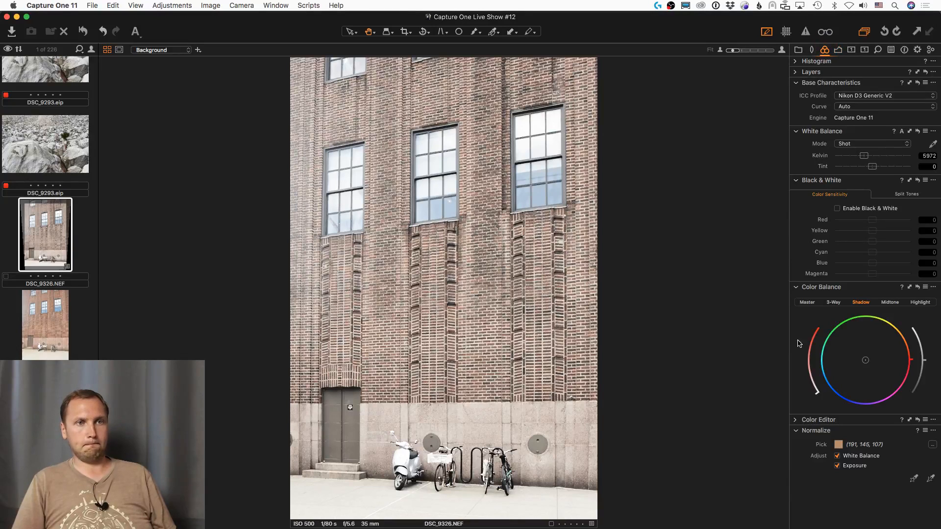
pyautogui.moveTo(867, 362)
pyautogui.mouseDown()
pyautogui.moveTo(861, 369)
pyautogui.moveTo(857, 357)
pyautogui.moveTo(868, 361)
pyautogui.moveTo(859, 372)
pyautogui.moveTo(862, 360)
pyautogui.mouseUp()
pyautogui.click(890, 302)
pyautogui.click(921, 302)
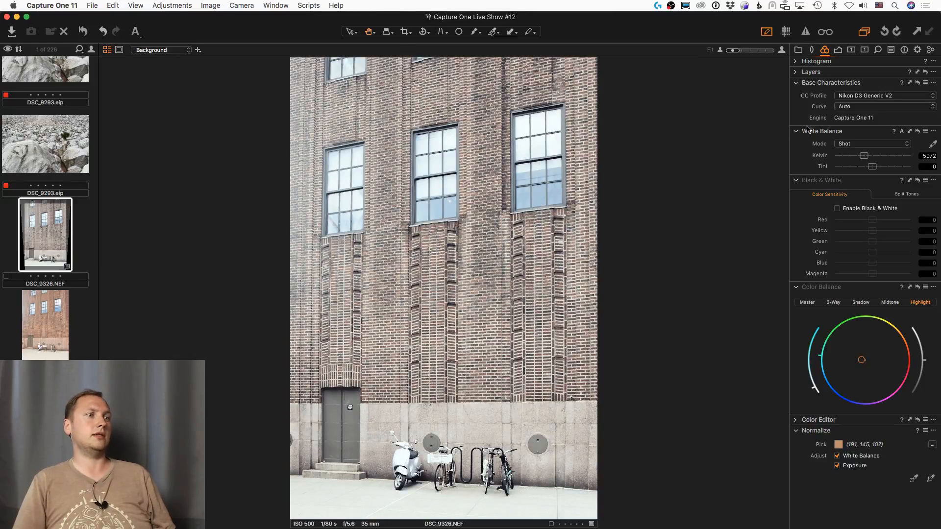
# Set the High Dynamic Range Highlight recovery to about 29
pyautogui.click(838, 50)
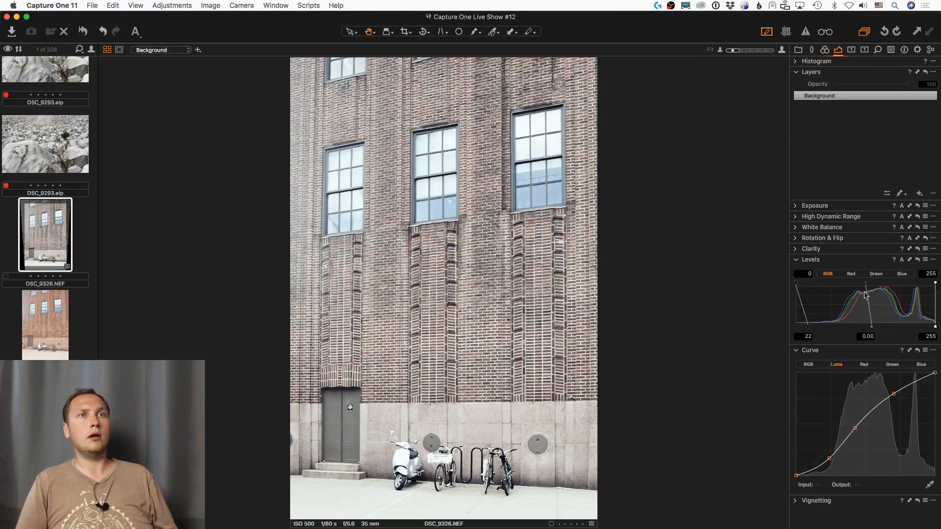
pyautogui.click(795, 216)
pyautogui.moveTo(882, 107); pyautogui.dragTo(857, 113)
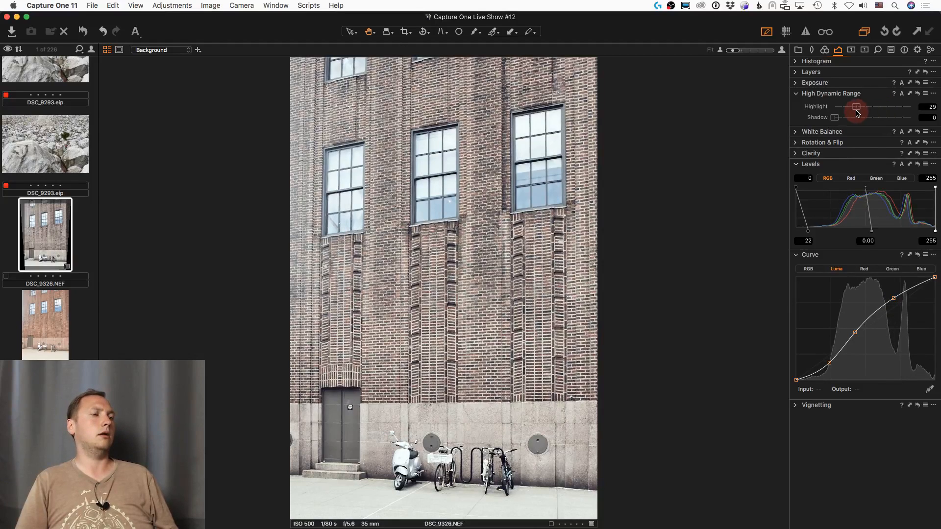
# Crop the photo to 467 x 700 px at a 2x3 ratio and shift the frame downward to include more pavement
pyautogui.press('c')
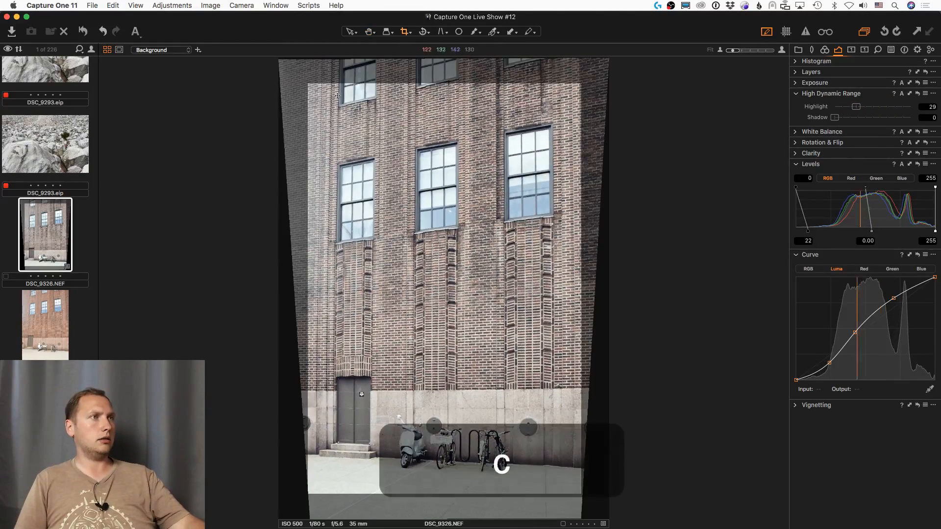
pyautogui.click(312, 84)
pyautogui.moveTo(353, 153)
pyautogui.mouseDown()
pyautogui.moveTo(322, 154)
pyautogui.moveTo(362, 152)
pyautogui.moveTo(369, 164)
pyautogui.mouseUp()
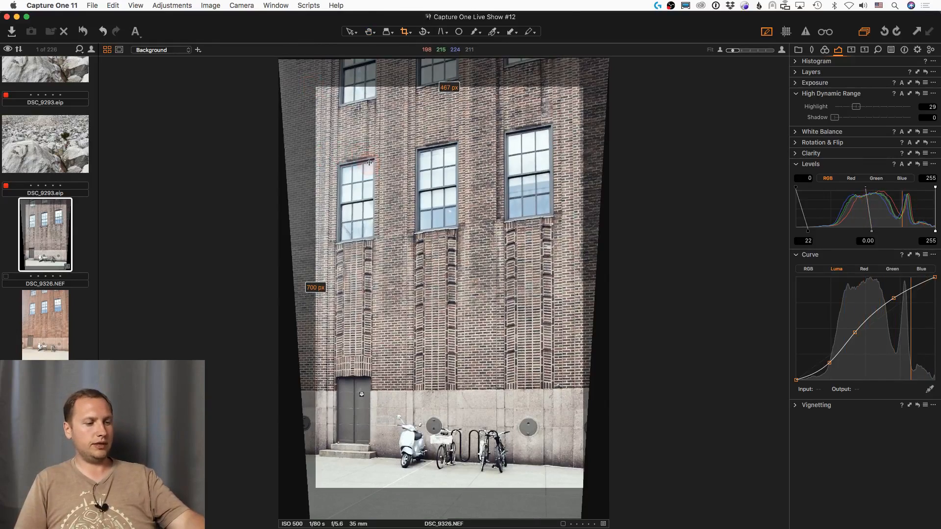
pyautogui.press('h')
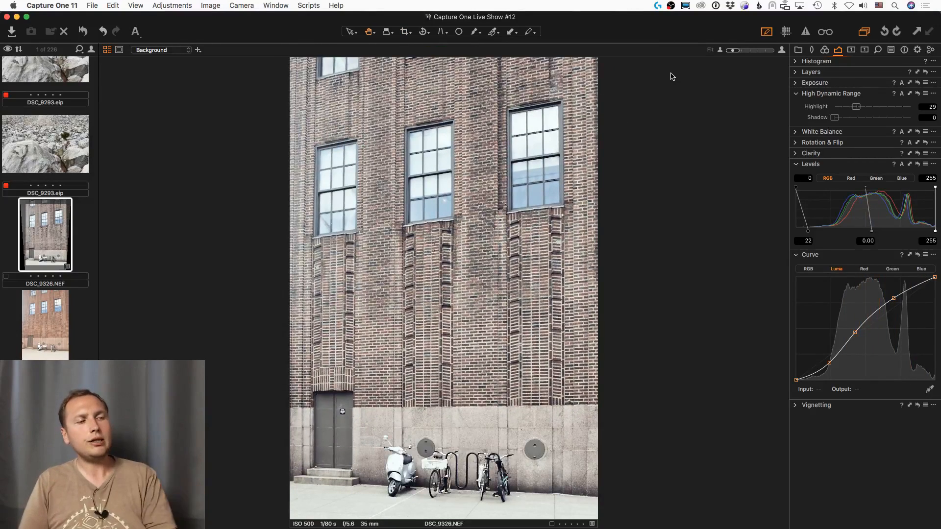
pyautogui.press('c')
pyautogui.moveTo(515, 212); pyautogui.dragTo(559, 217)
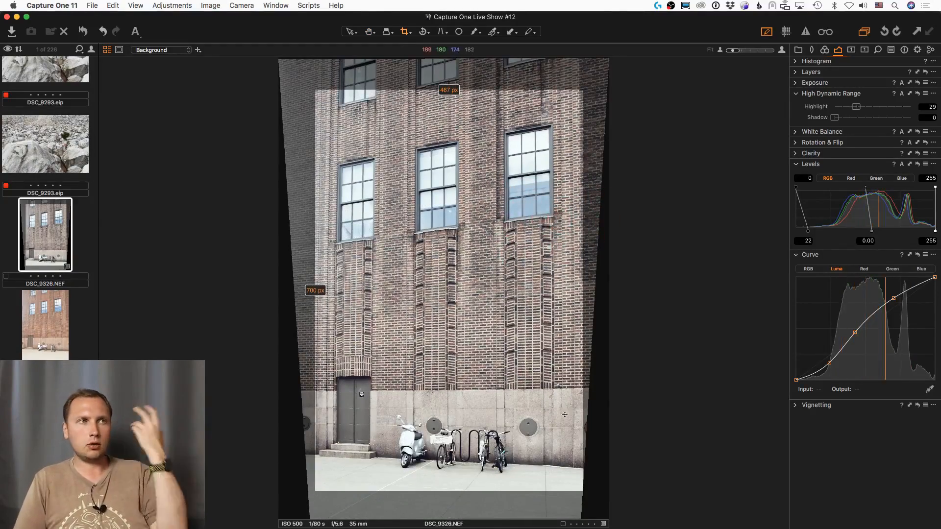
pyautogui.moveTo(548, 391); pyautogui.dragTo(487, 359)
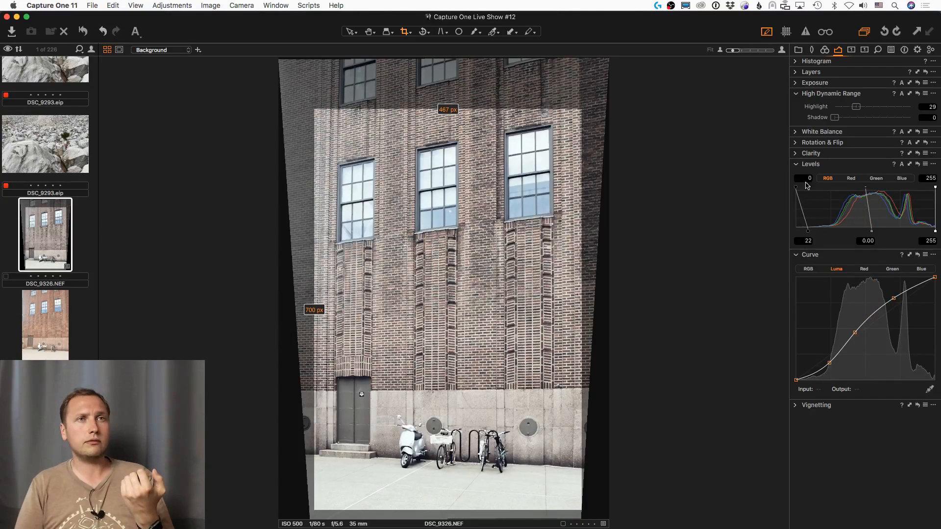
# Try Crop Outside Image with the crop frame moved past the photo's slanted left edge, and disable the option again
pyautogui.click(812, 49)
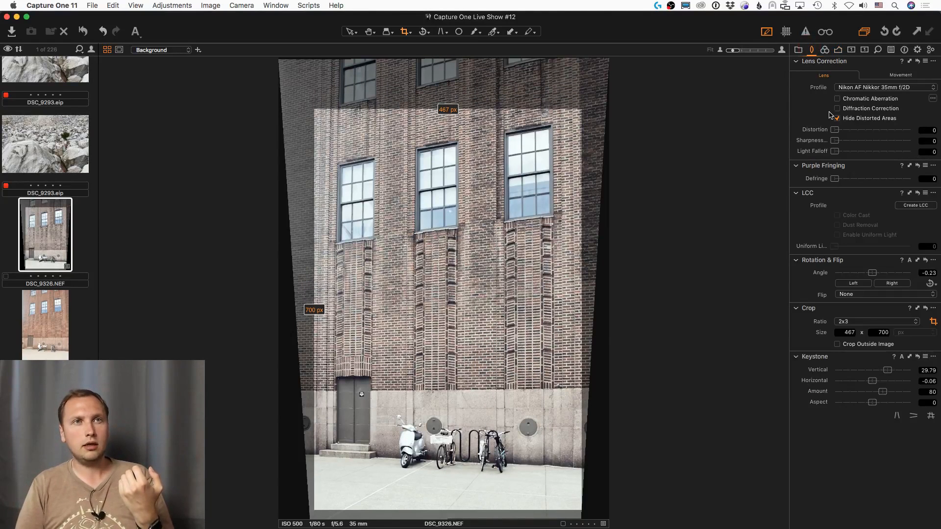
pyautogui.click(853, 349)
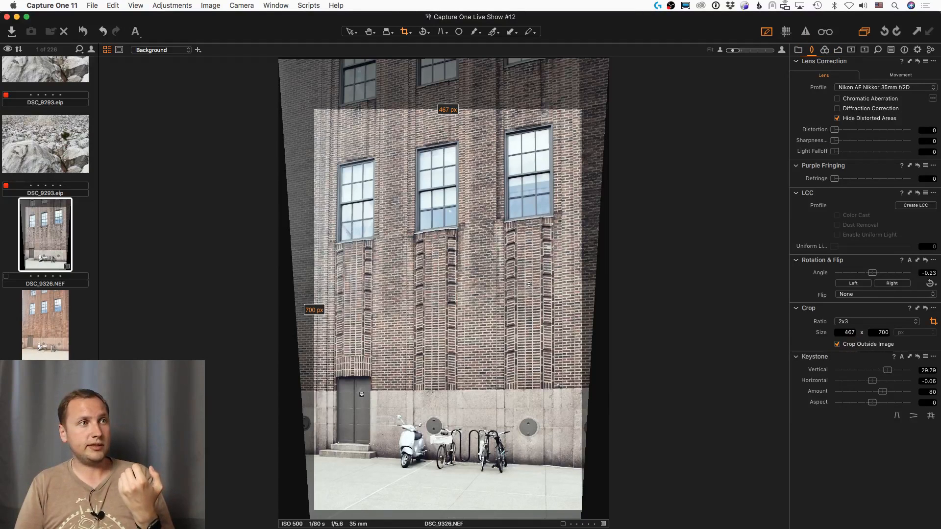
pyautogui.moveTo(485, 278); pyautogui.dragTo(423, 302)
pyautogui.press('h')
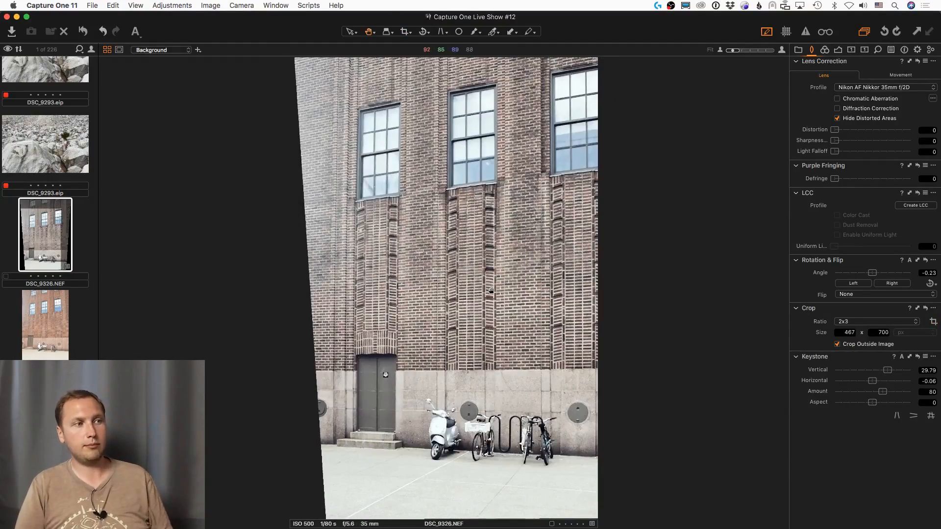
pyautogui.press('c')
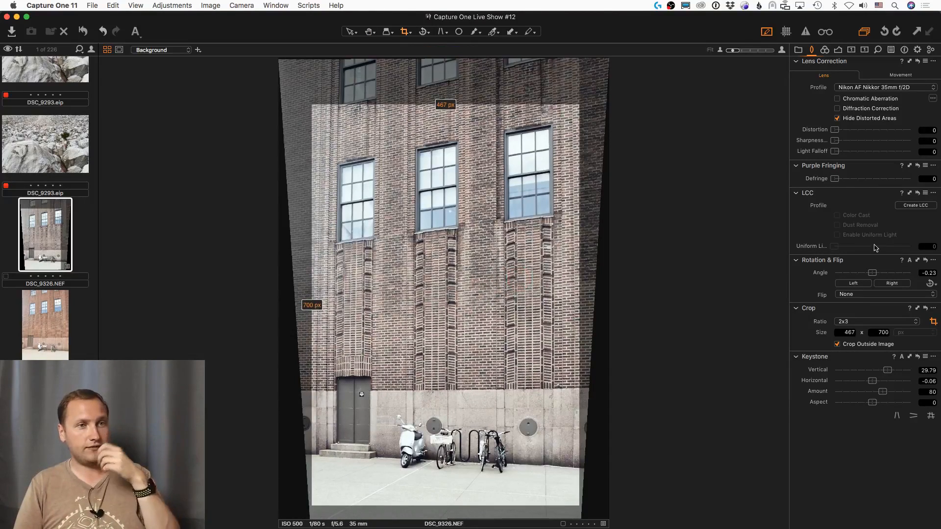
pyautogui.click(853, 345)
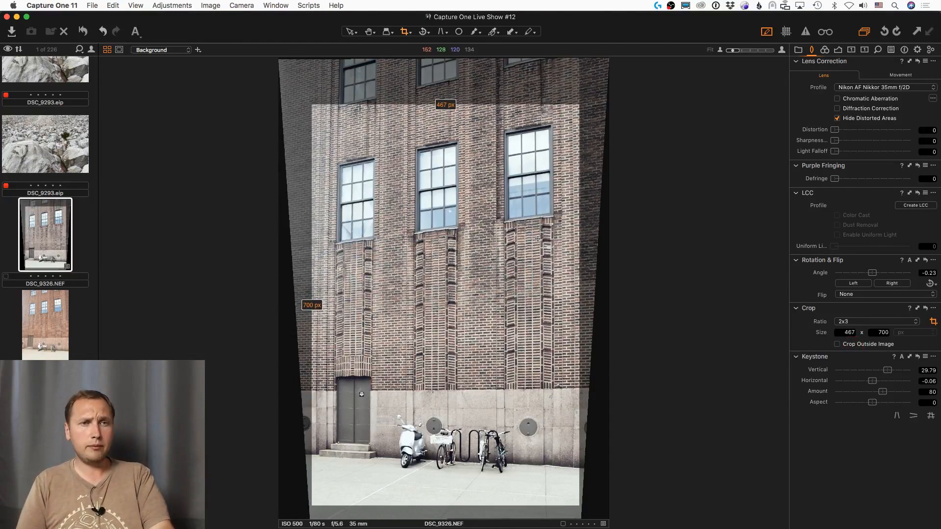
# Fine-tune the crop frame's vertical position so it ends near the pavement's lower edge and cuts off the uppermost window row
pyautogui.moveTo(506, 253); pyautogui.dragTo(507, 249)
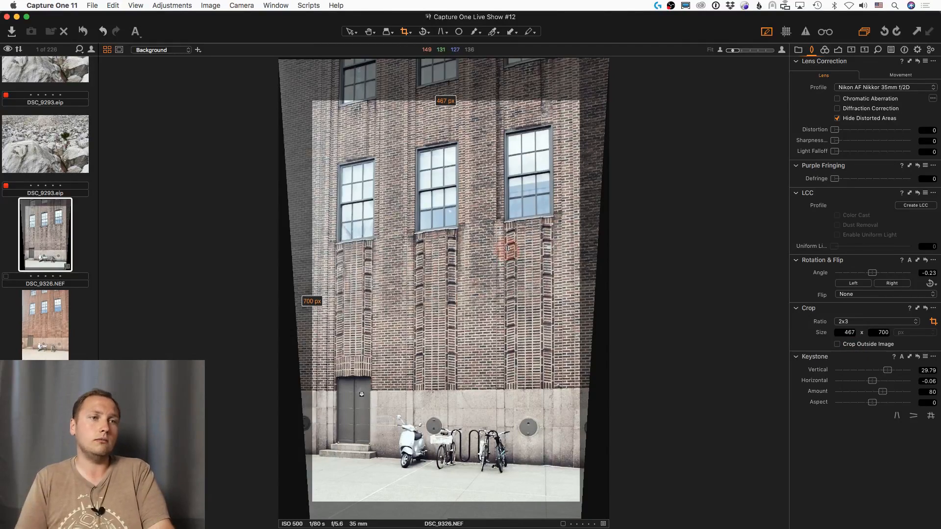
pyautogui.press('h')
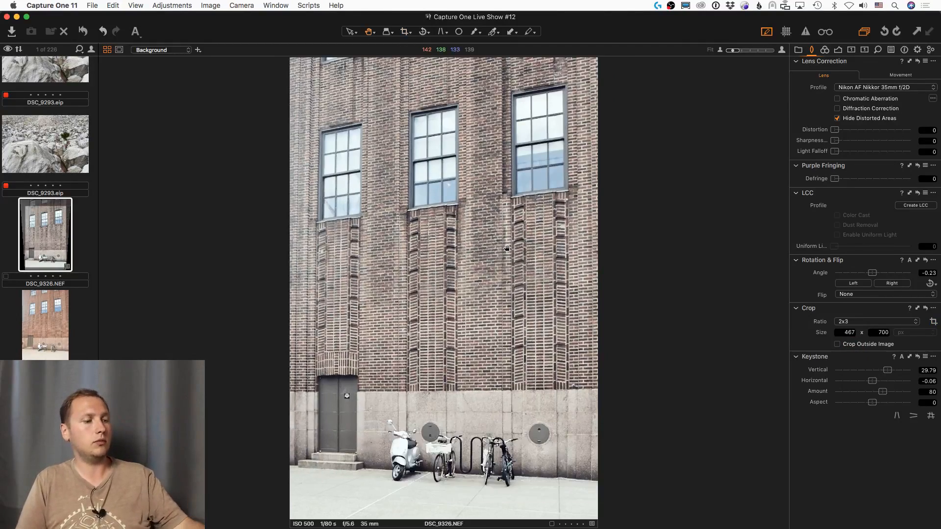
pyautogui.press('c')
pyautogui.moveTo(509, 245); pyautogui.dragTo(510, 223)
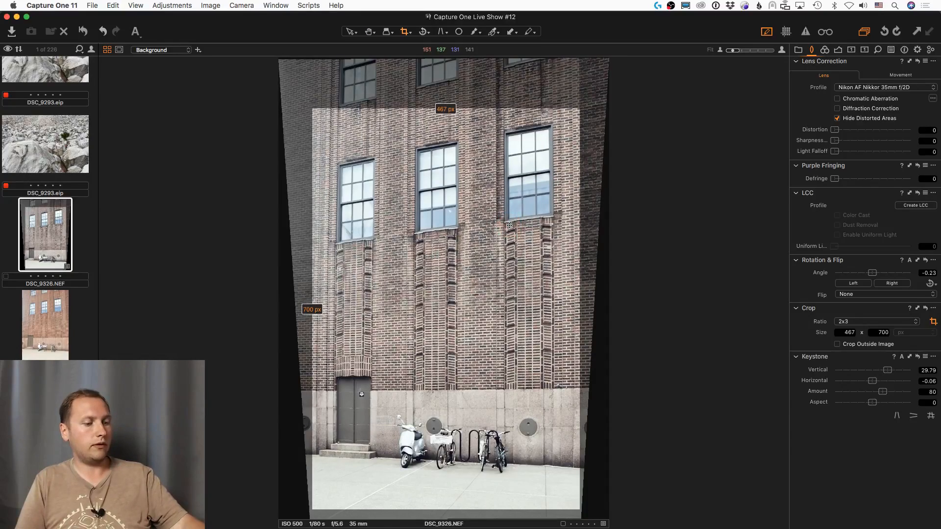
pyautogui.press('h')
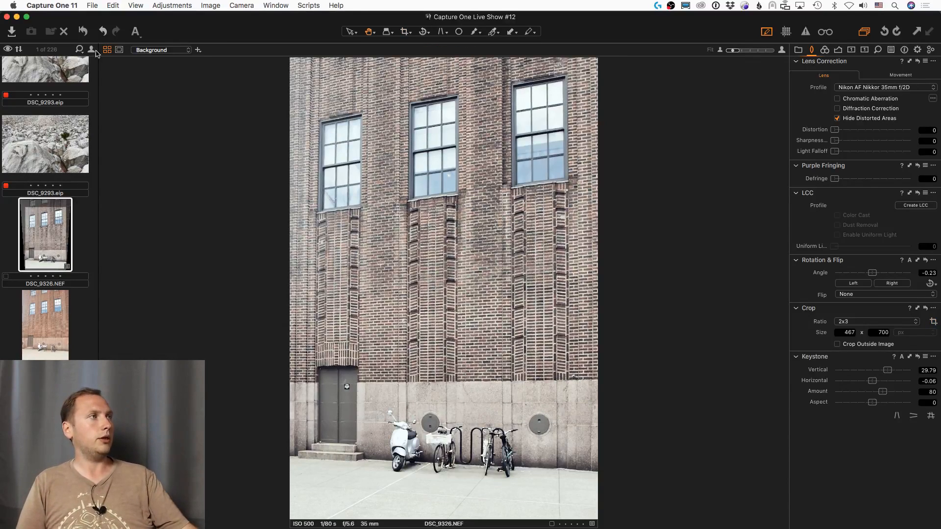
# Create a new unadjusted variant of DSC_9326.NEF for a before-and-after comparison, and select the edited variant
pyautogui.click(82, 32)
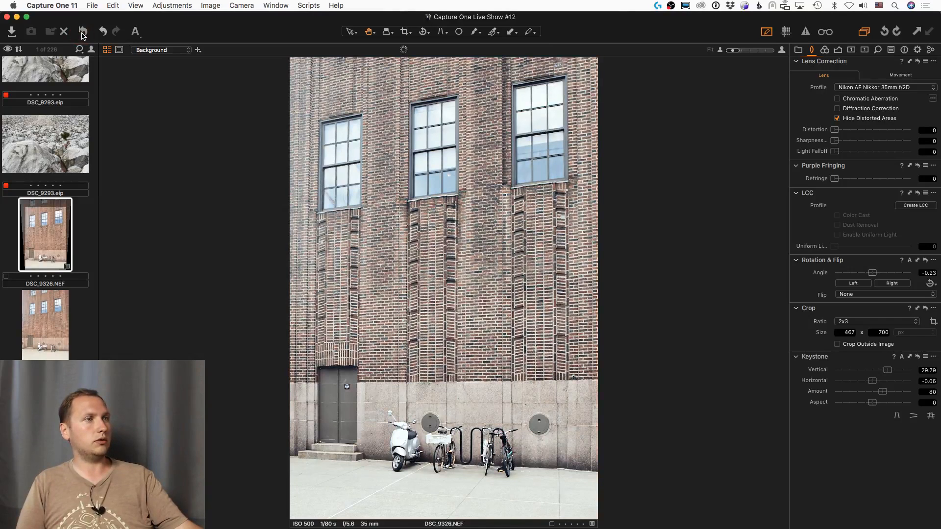
pyautogui.rightClick(50, 240)
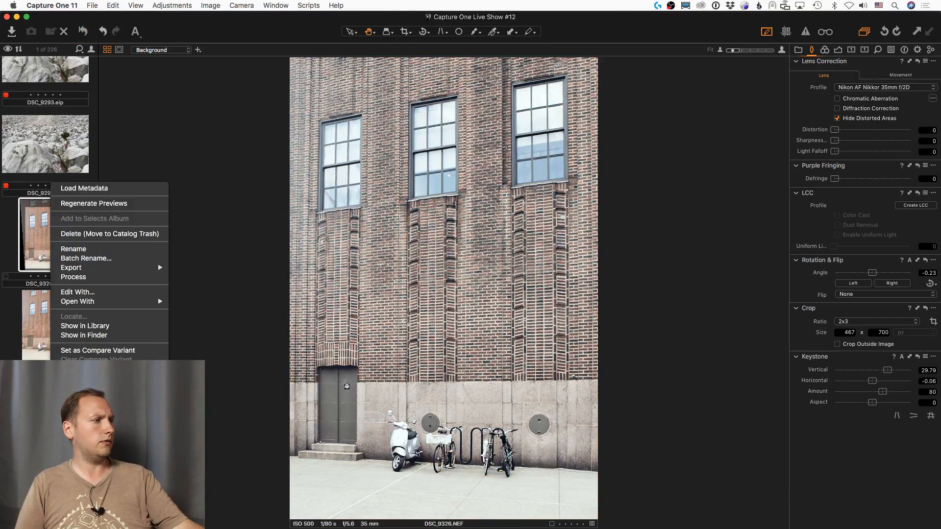
pyautogui.click(79, 375)
pyautogui.click(50, 235)
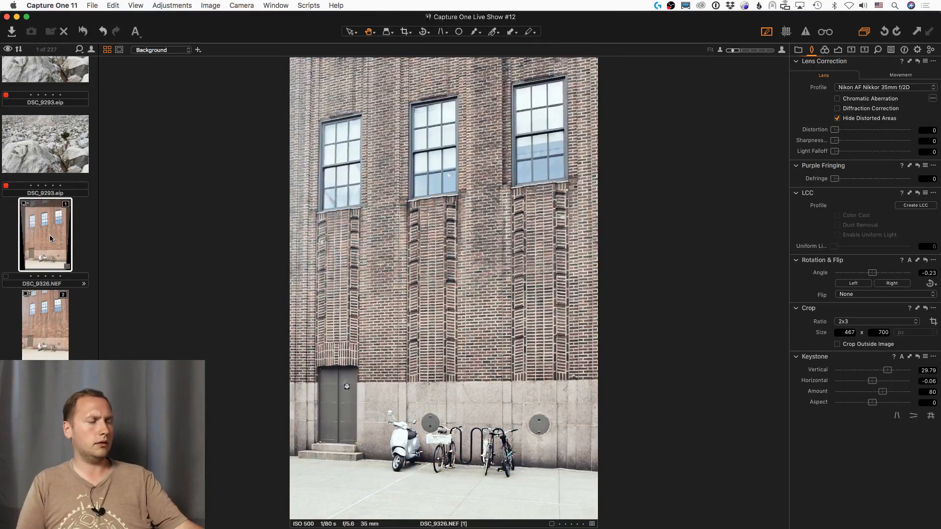
# Compare the edited DSC_9326.NEF variant with the unadjusted one and return to the edited variant
pyautogui.press('Down')
pyautogui.press('Up')
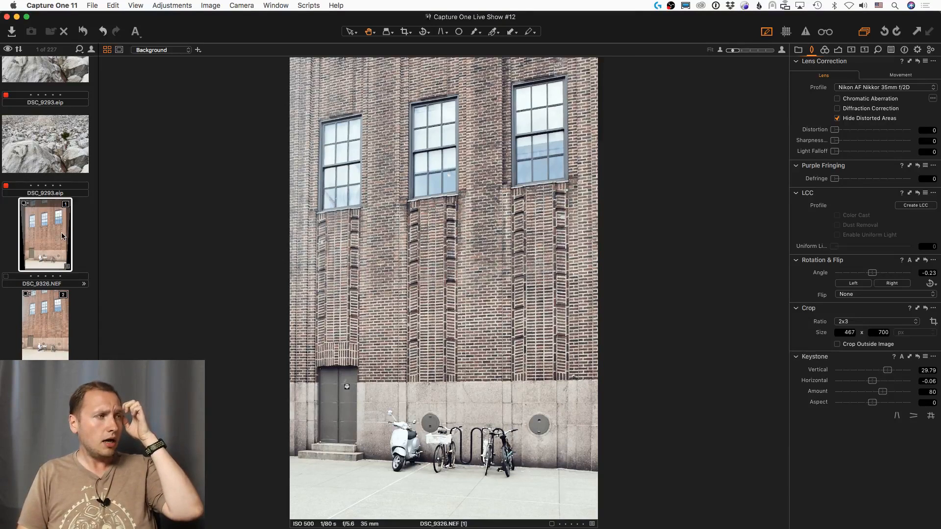
pyautogui.press('Down')
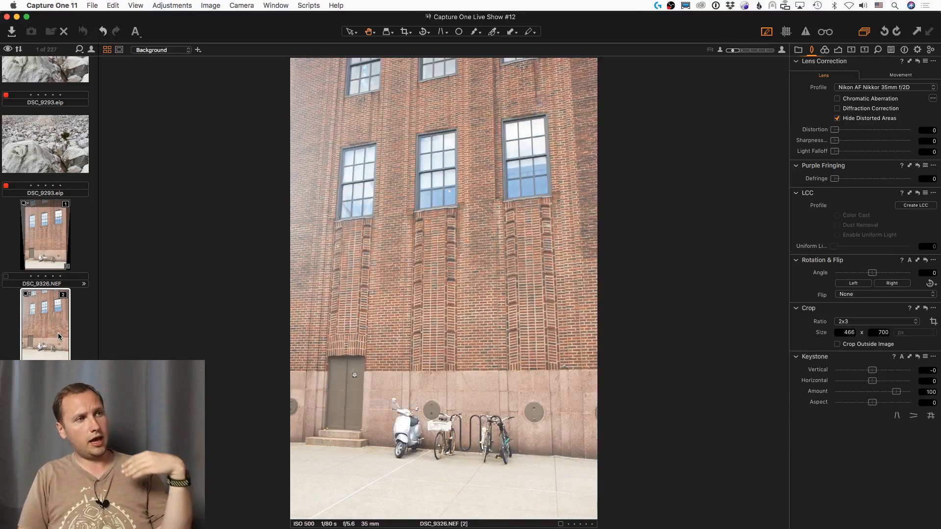
pyautogui.click(53, 246)
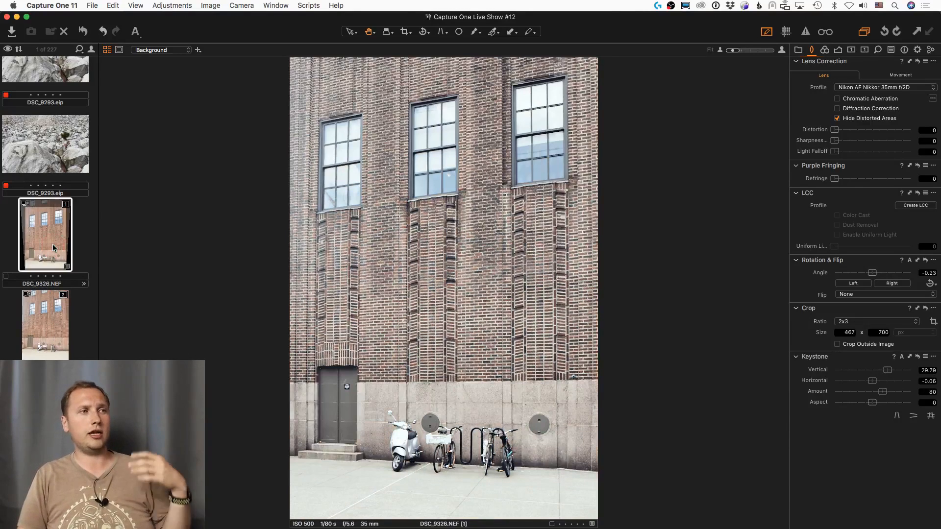
# Clone the edited DSC_9326.NEF variant and set the clone's Levels shadow input point to 7
pyautogui.rightClick(53, 226)
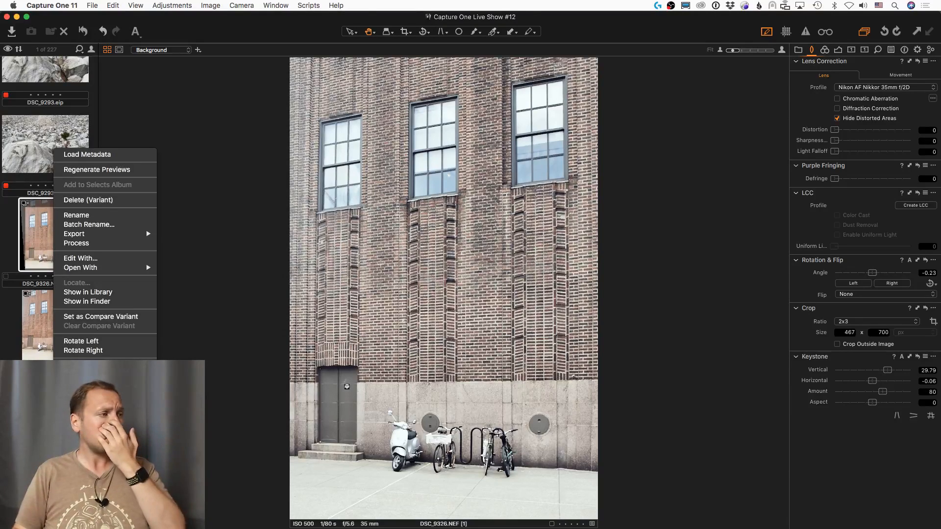
pyautogui.click(86, 375)
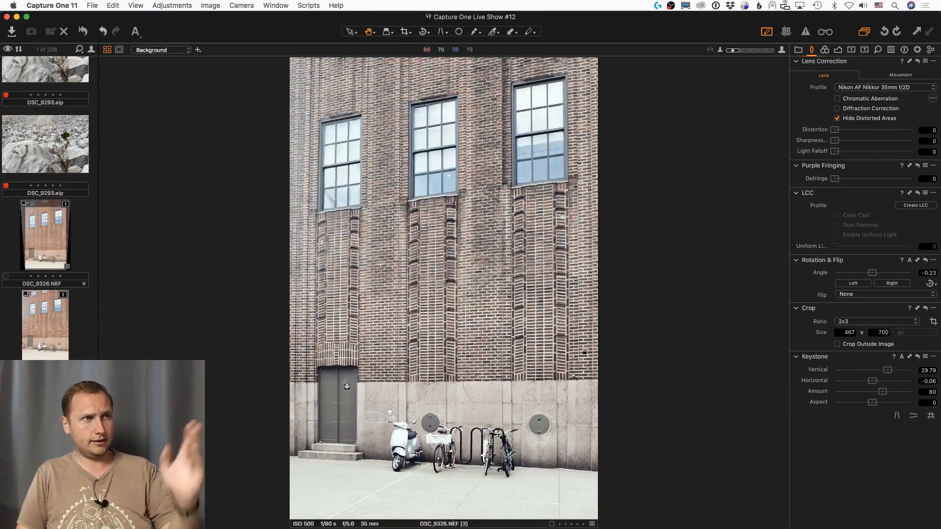
pyautogui.click(836, 51)
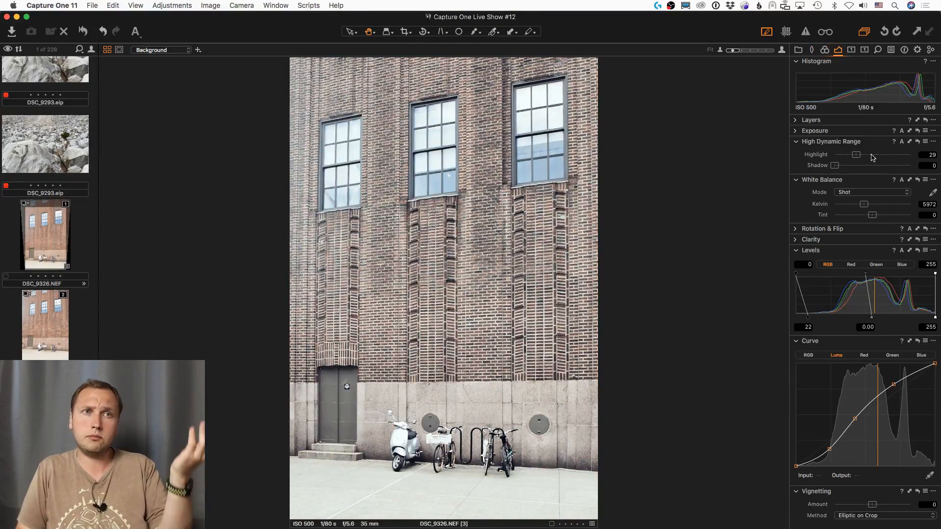
pyautogui.moveTo(806, 312); pyautogui.dragTo(800, 315)
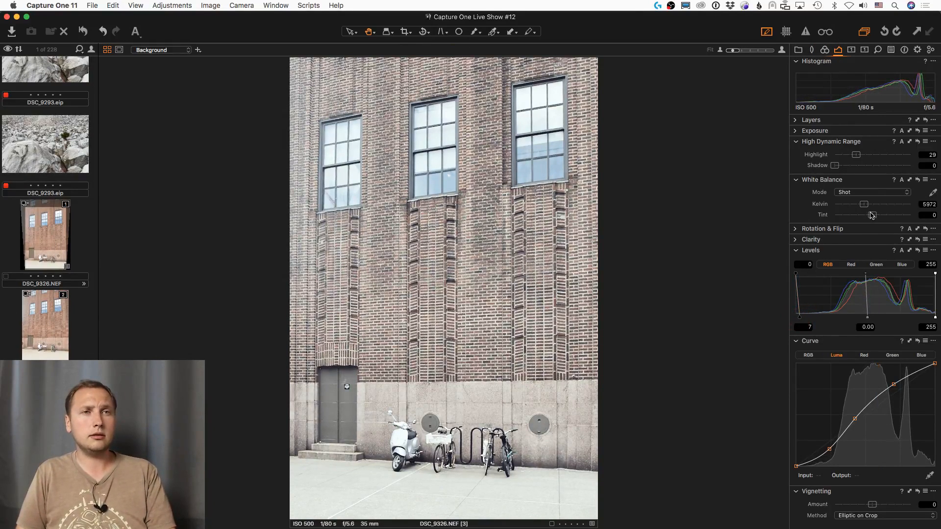
# Cool the cloned variant's white balance to 5082 Kelvin and set its Saturation to 16
pyautogui.moveTo(864, 204); pyautogui.dragTo(859, 208)
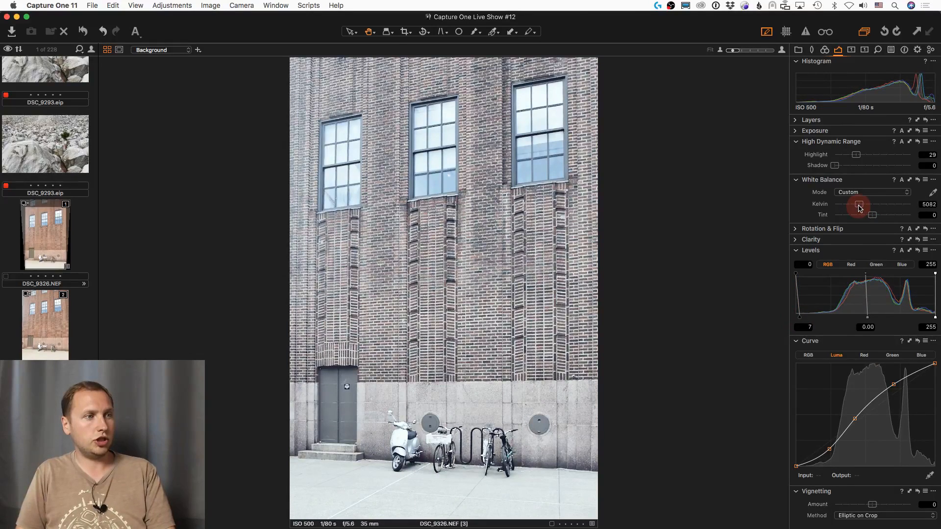
pyautogui.click(796, 130)
pyautogui.moveTo(853, 128); pyautogui.dragTo(878, 131)
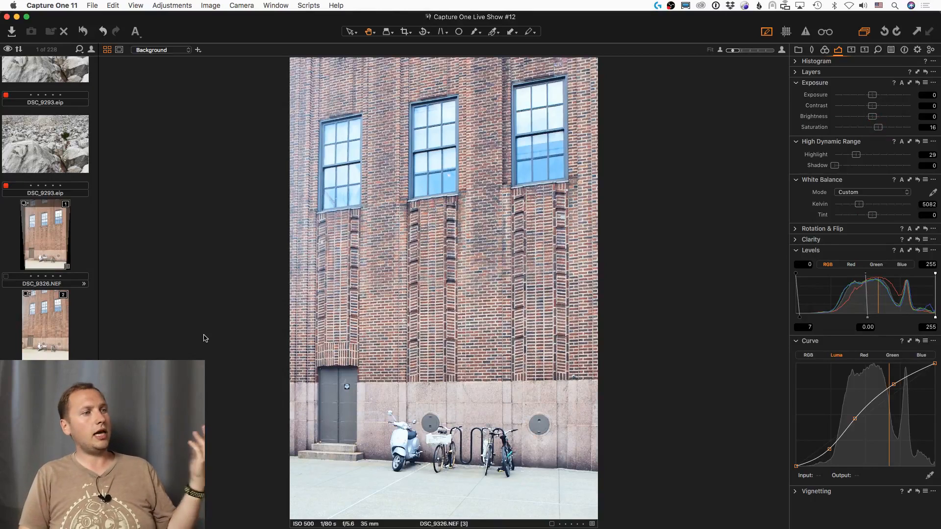
# Check the muted and cooler edits one after the other, and display all three DSC_9326.NEF variants side by side
pyautogui.click(60, 231)
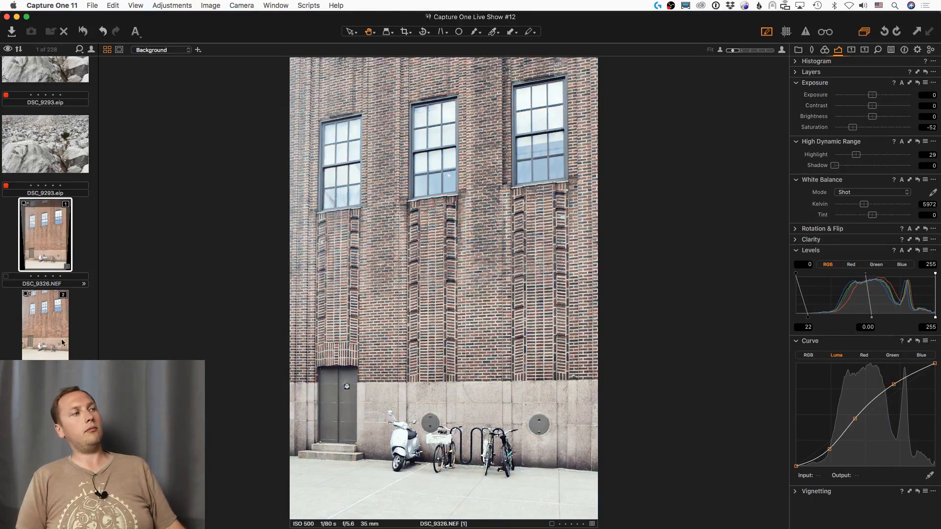
pyautogui.click(54, 415)
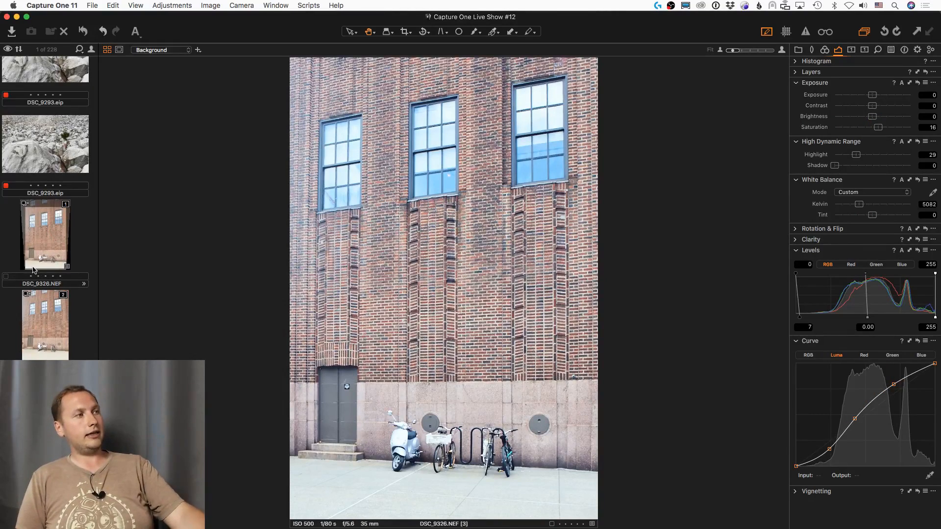
pyautogui.keyDown('super'); pyautogui.click(42, 335); pyautogui.keyUp('super')
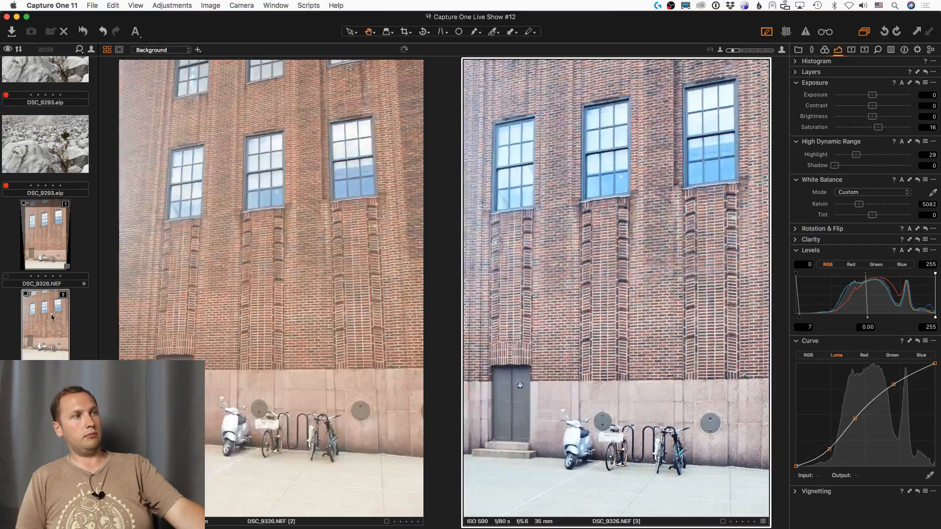
pyautogui.keyDown('super'); pyautogui.click(45, 249); pyautogui.keyUp('super')
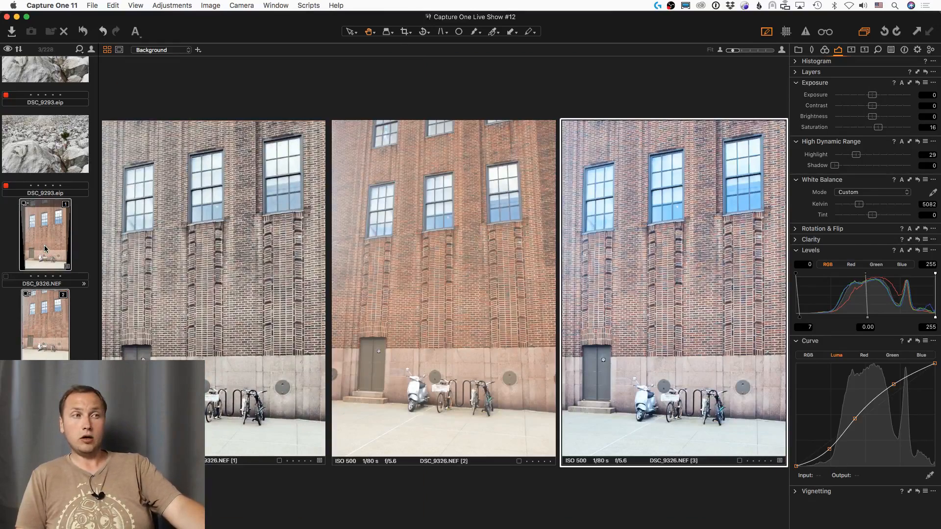
# Toggle the multi-image view off and on to switch between the single photo and the three-variant comparison
pyautogui.click(107, 51)
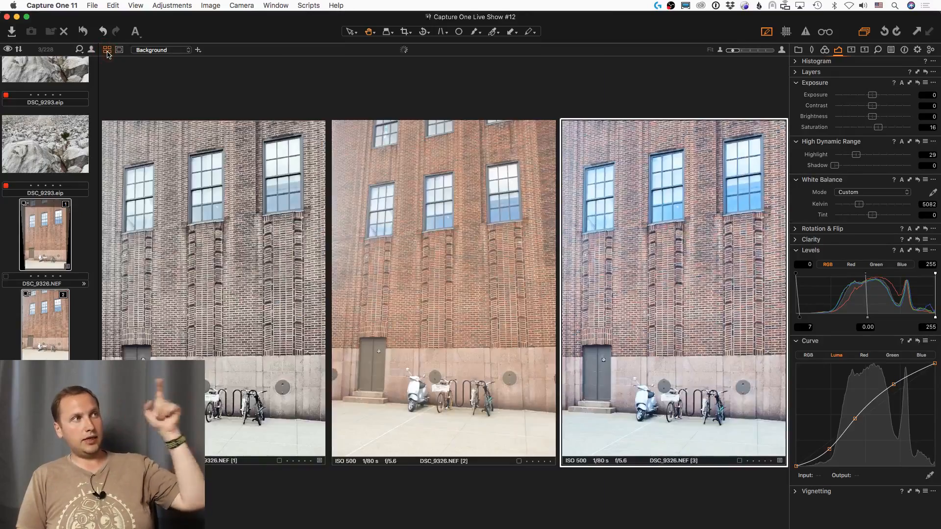
pyautogui.click(108, 52)
pyautogui.click(107, 51)
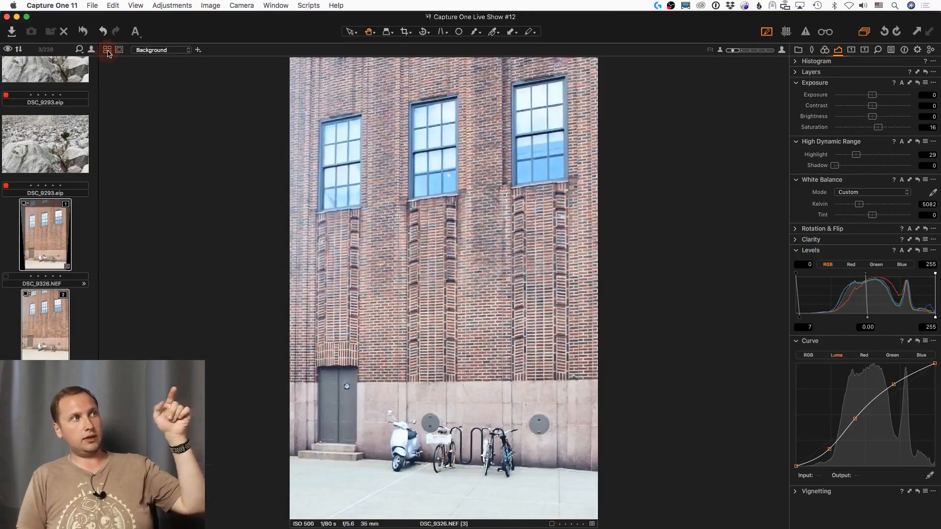
pyautogui.click(108, 51)
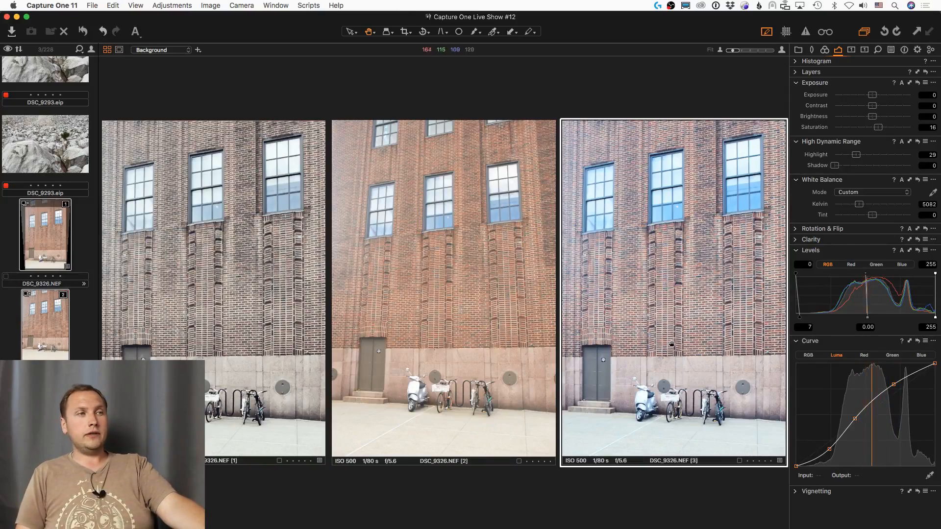
# Compare the brick wall and pavement detail of the three variants at close range and at full view
pyautogui.scroll(3, 656, 355)
pyautogui.scroll(-3, 656, 355)
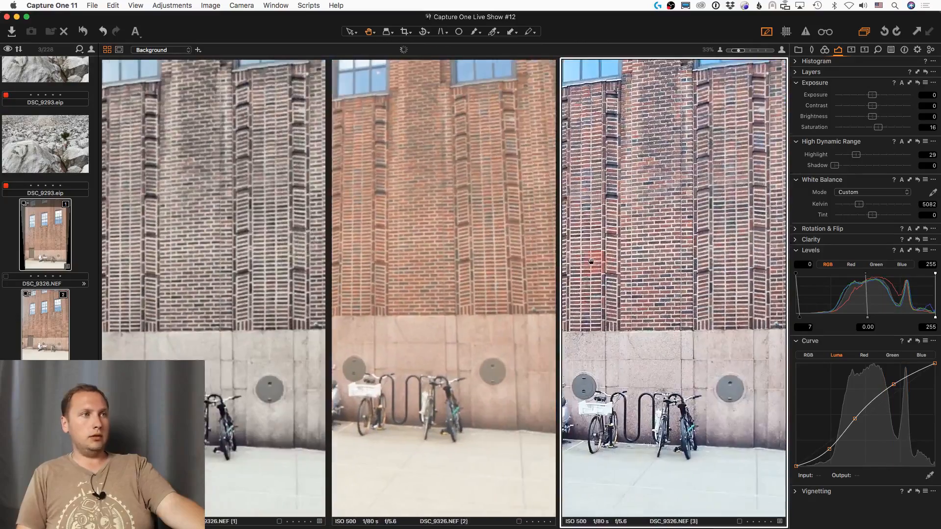
pyautogui.moveTo(591, 261); pyautogui.dragTo(674, 279)
pyautogui.scroll(-3, 674, 279)
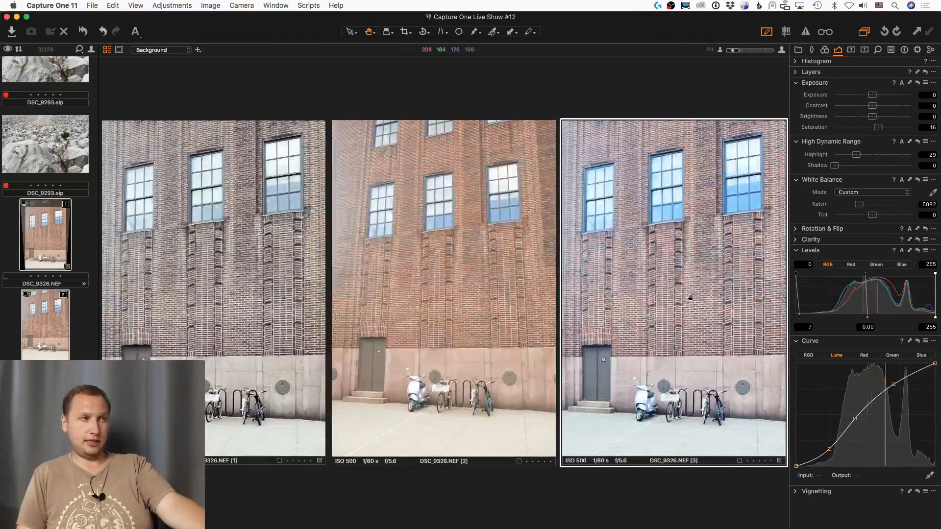
pyautogui.scroll(4, 682, 346)
pyautogui.scroll(-3, 682, 346)
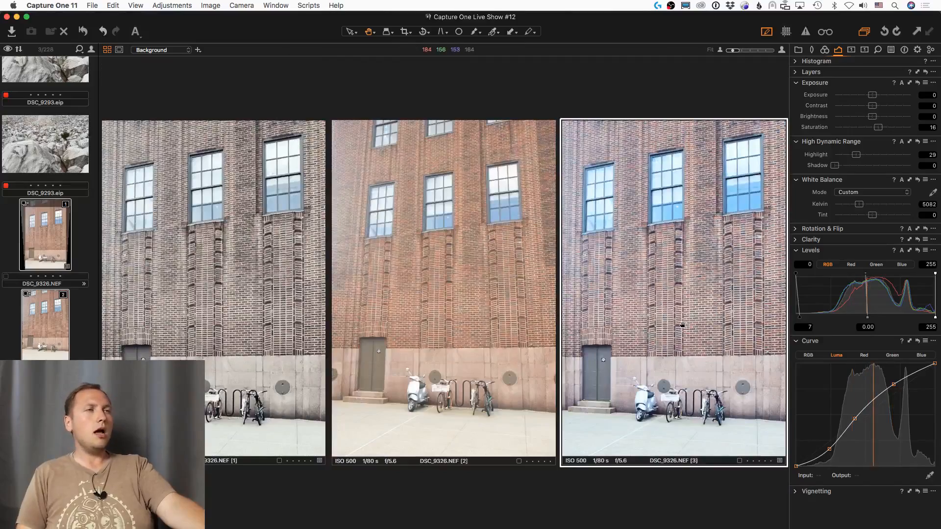
pyautogui.scroll(3, 682, 329)
pyautogui.scroll(-3, 682, 326)
pyautogui.scroll(3, 682, 326)
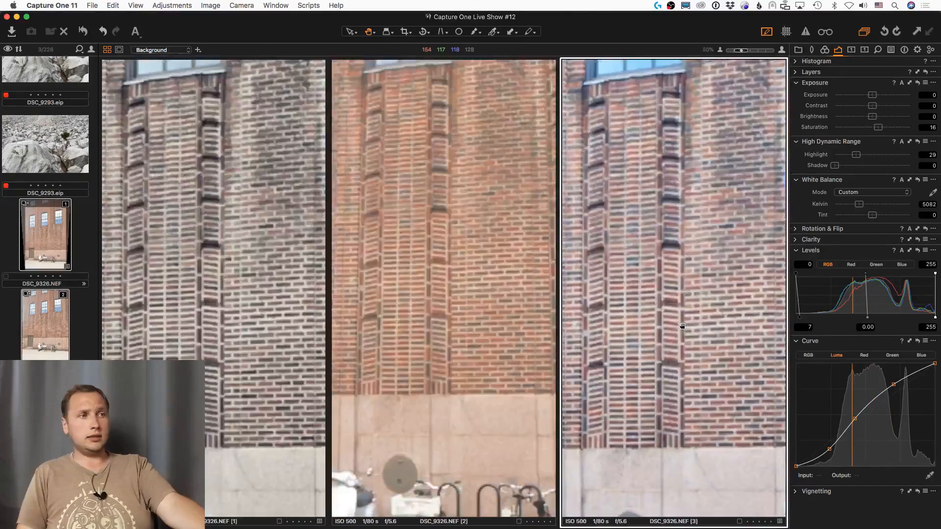
pyautogui.scroll(-3, 676, 294)
pyautogui.scroll(3, 667, 240)
pyautogui.scroll(-3, 667, 240)
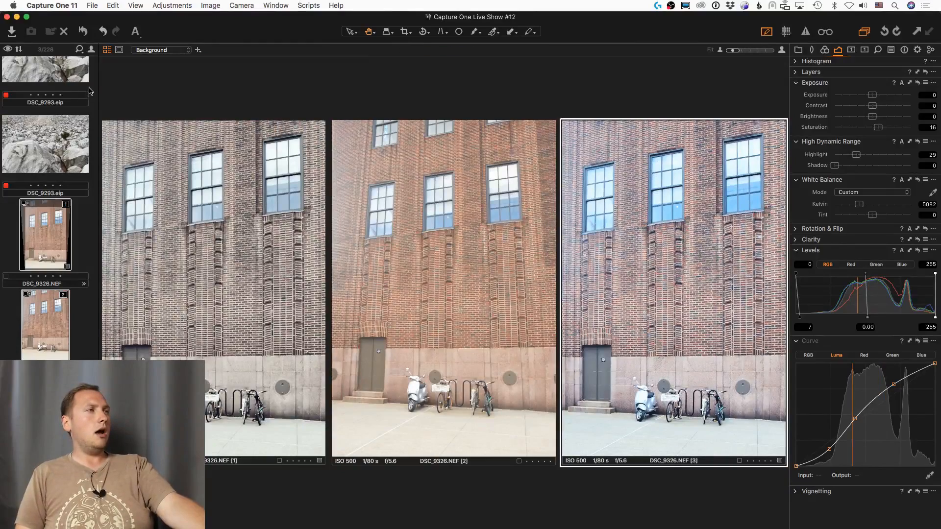
# Remove the muted variant from the side-by-side comparison, and view the muted and cooler edits individually
pyautogui.keyDown('super'); pyautogui.click(58, 234); pyautogui.keyUp('super')
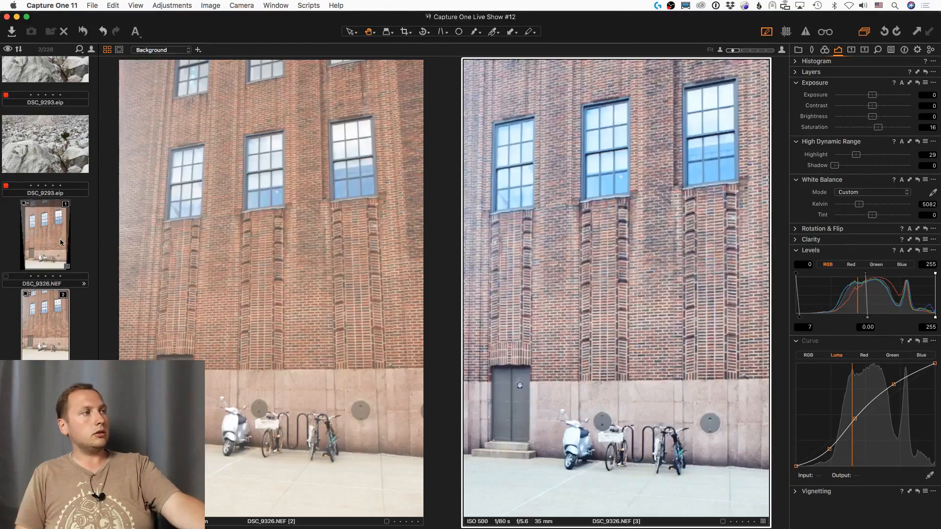
pyautogui.click(56, 233)
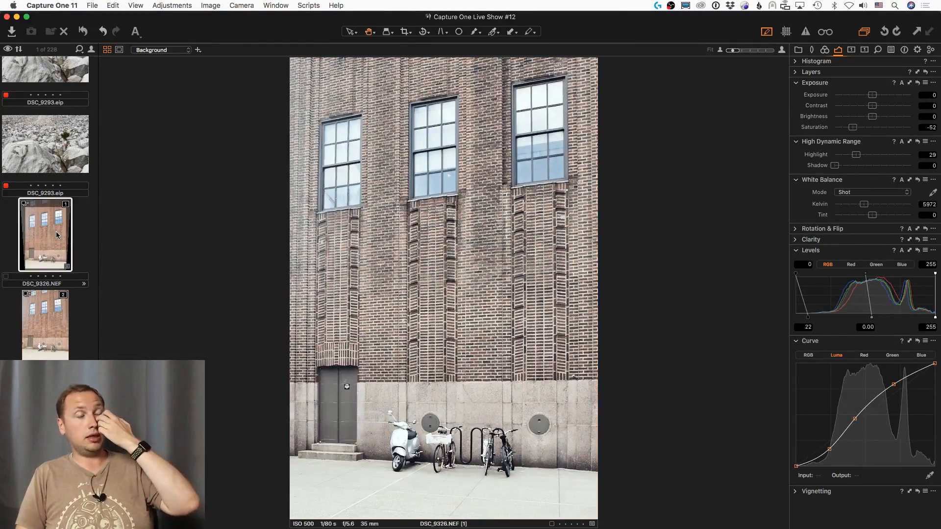
pyautogui.click(51, 414)
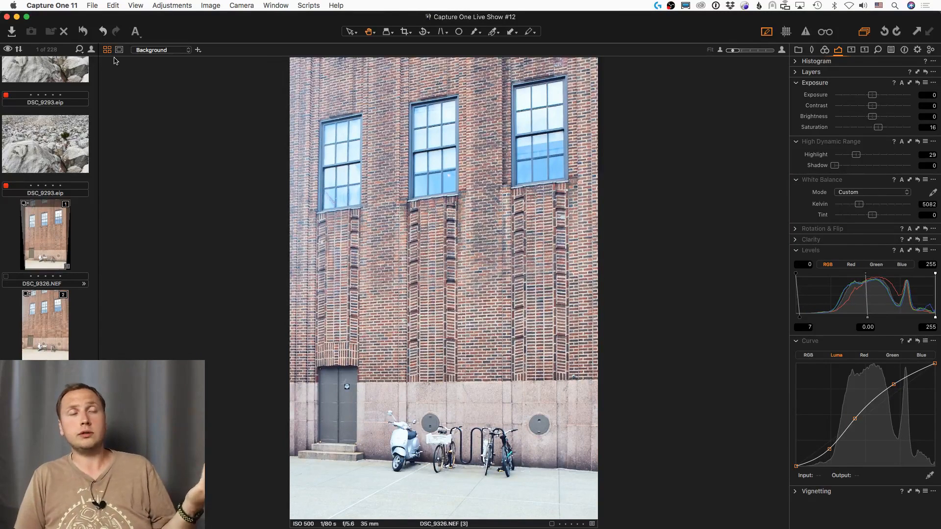
# Pick the cooler, more saturated variant as the first variant of DSC_9326.NEF
pyautogui.click(211, 5)
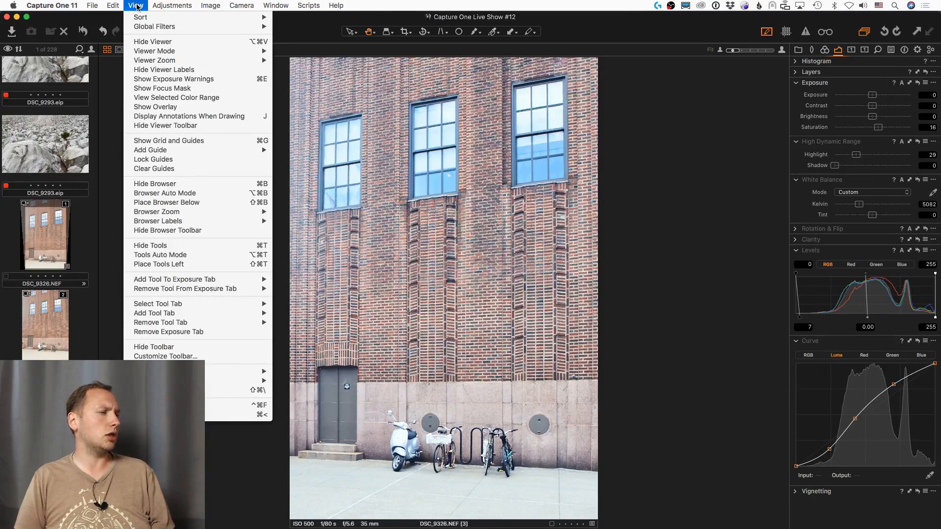
pyautogui.moveTo(165, 3)
pyautogui.moveTo(242, 3)
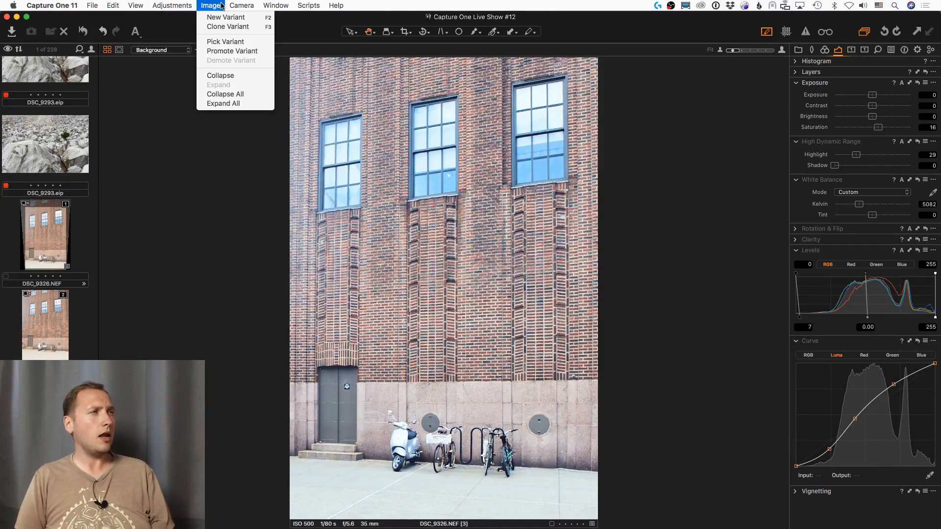
pyautogui.click(250, 45)
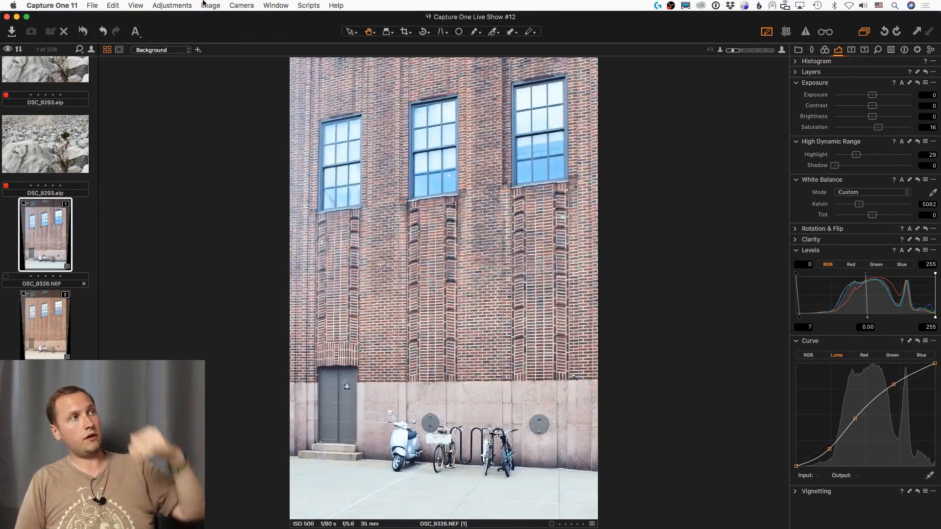
# Promote the unadjusted third variant by one place in the DSC_9326.NEF variant order
pyautogui.click(203, 4)
pyautogui.click(51, 329)
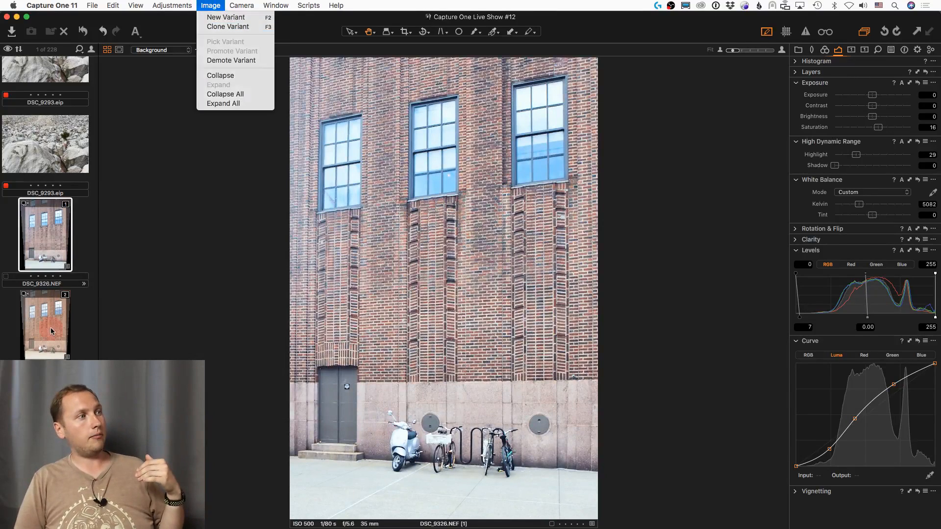
pyautogui.click(202, 4)
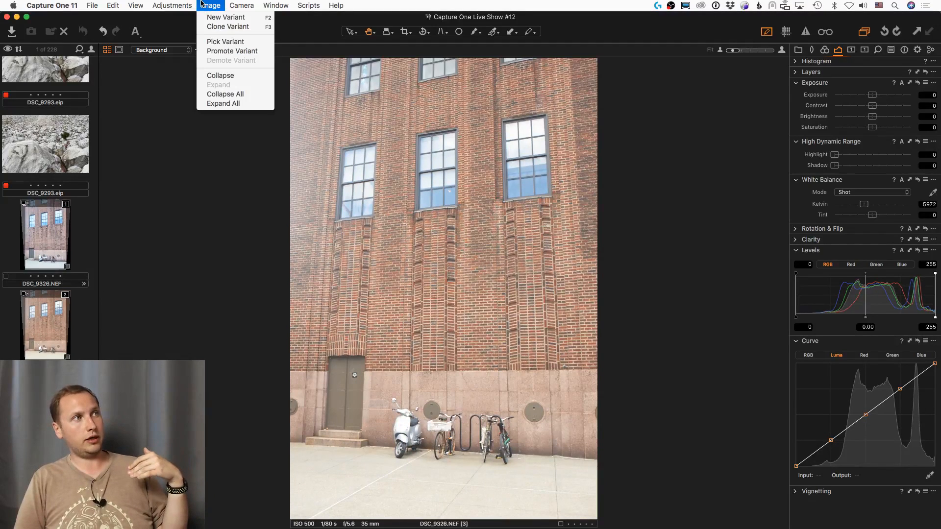
pyautogui.click(222, 51)
# Demote the cooler edited variant by one place so the unadjusted variant comes first
pyautogui.click(51, 349)
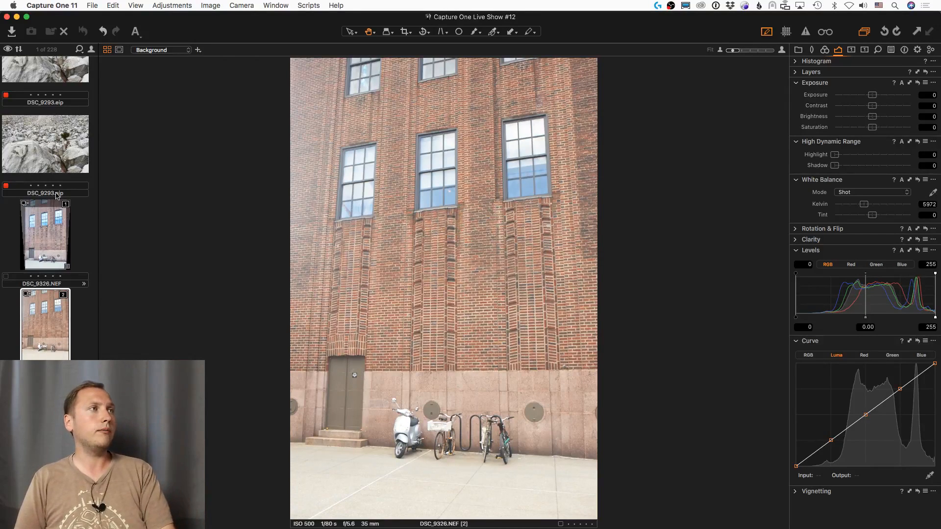
pyautogui.click(211, 5)
pyautogui.click(222, 51)
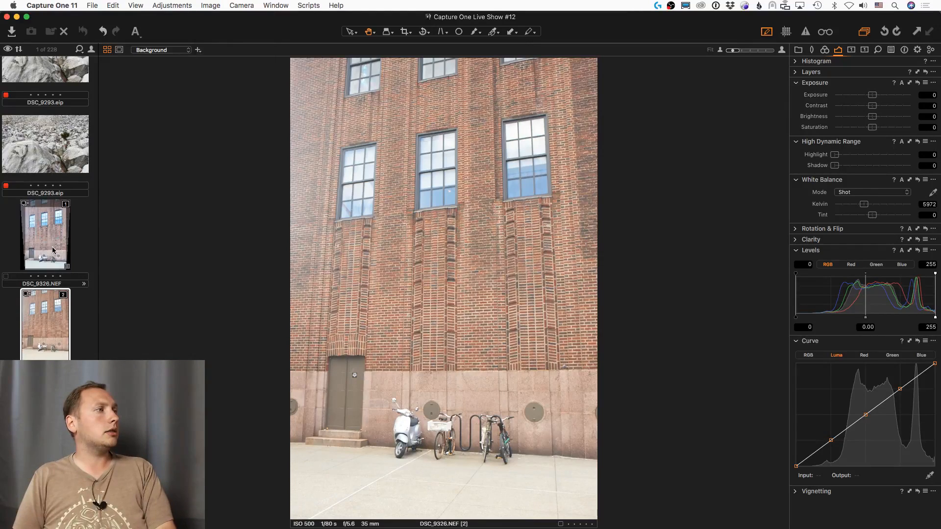
pyautogui.click(212, 6)
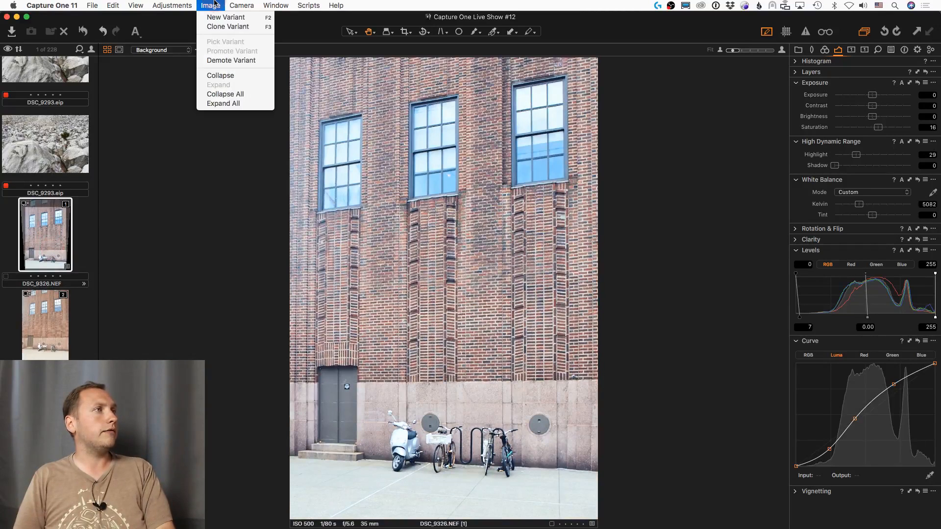
pyautogui.click(232, 61)
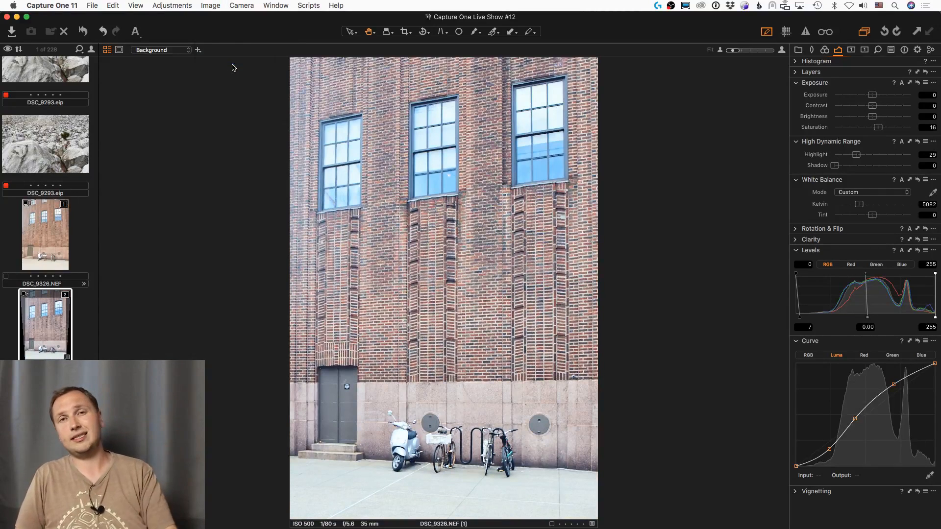
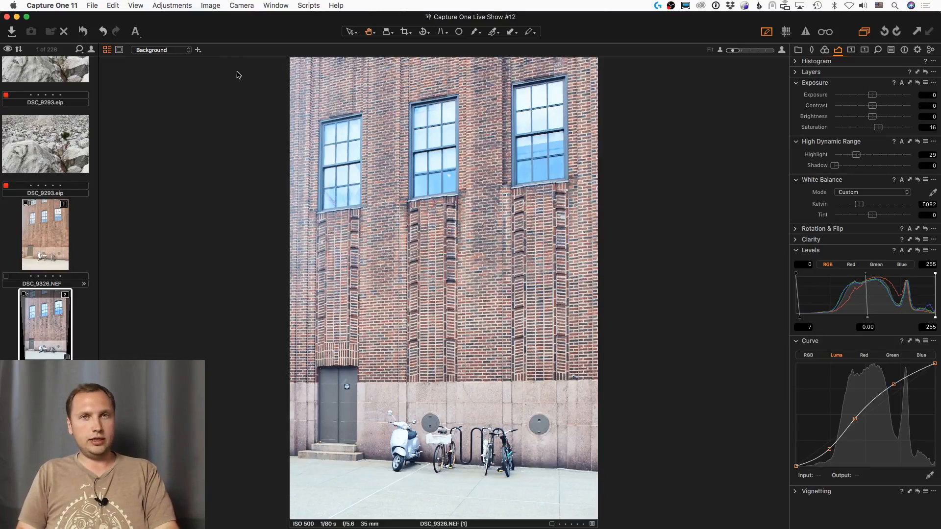
# Set the viewer's proof profile to Selected Recipe
pyautogui.press('h')
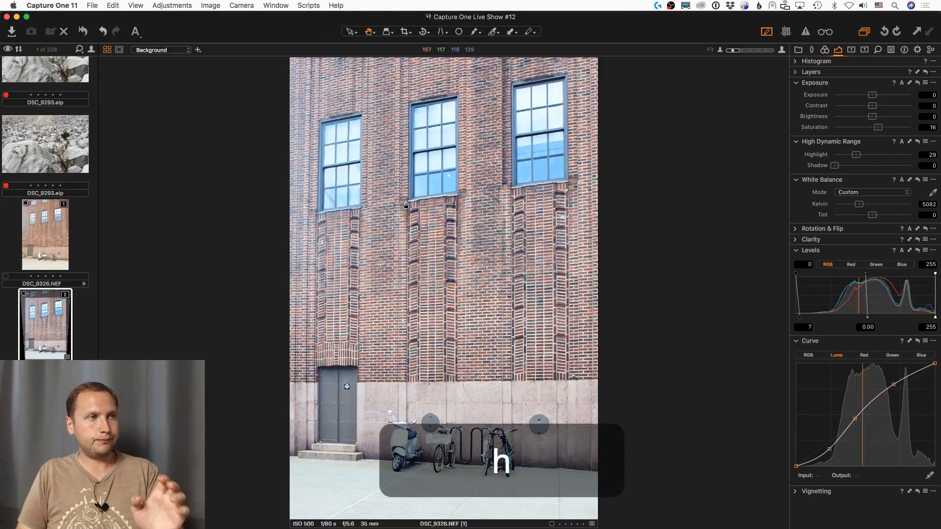
pyautogui.click(139, 4)
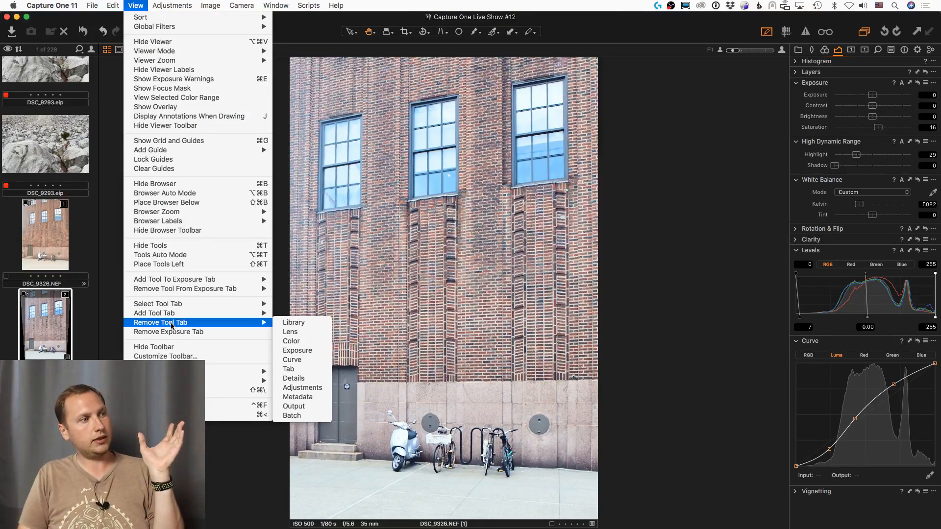
pyautogui.moveTo(240, 372)
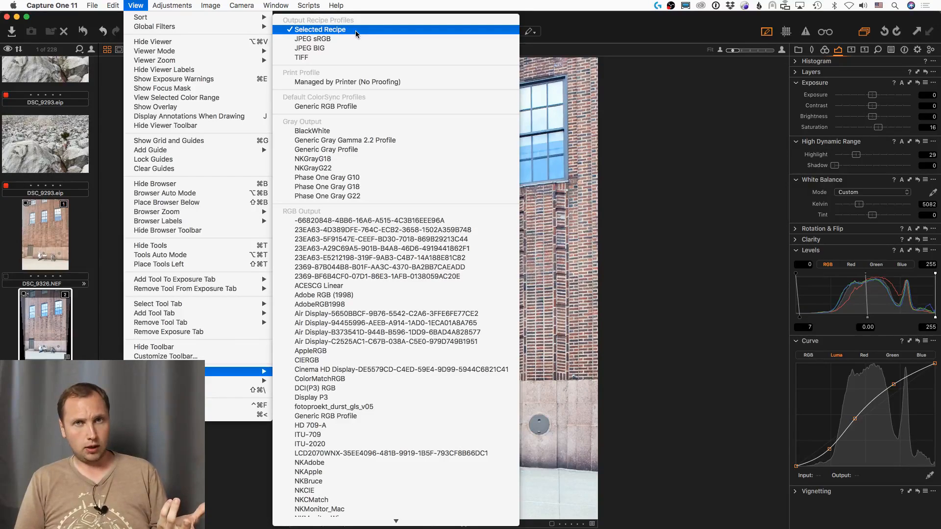
pyautogui.click(435, 29)
# Try Phase One Gray G18 as the ICC profile of the TIFF process recipe to proof the photo in grayscale
pyautogui.click(917, 49)
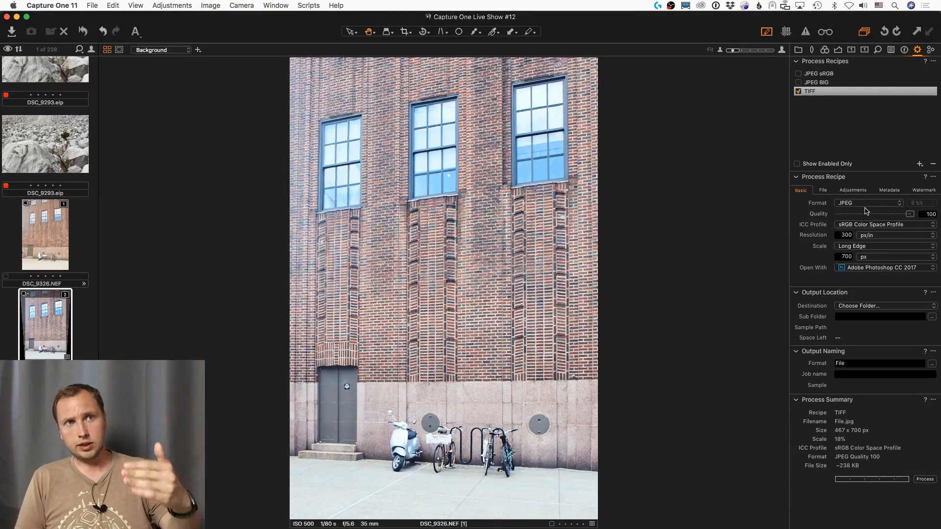
pyautogui.click(861, 226)
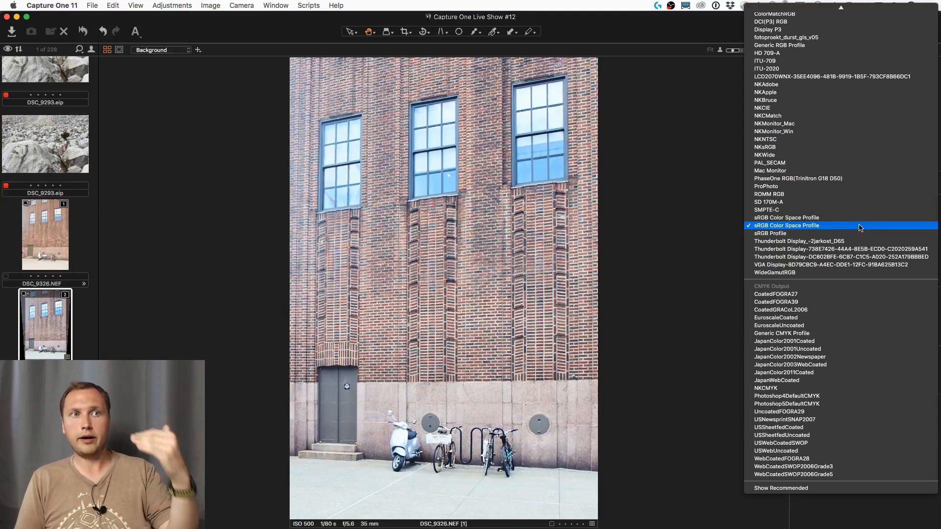
pyautogui.click(657, 223)
pyautogui.click(852, 228)
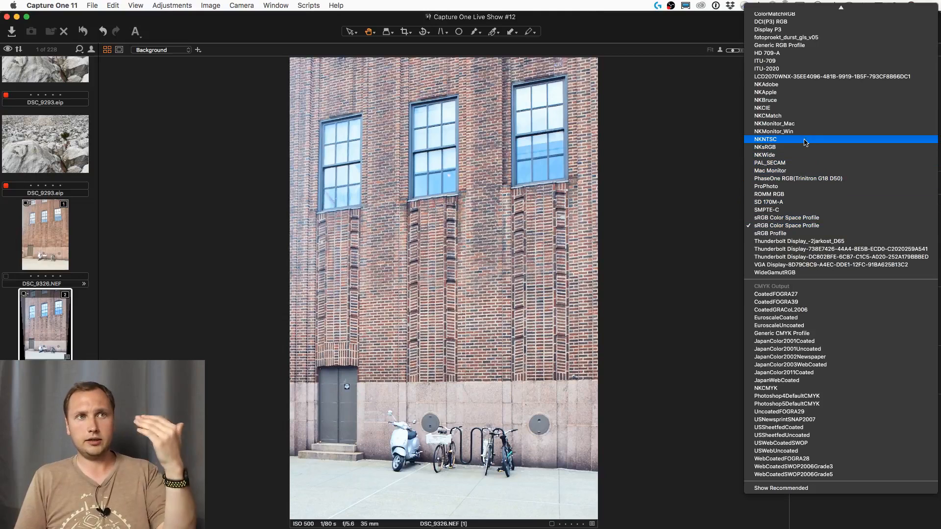
pyautogui.scroll(10, 803, 208)
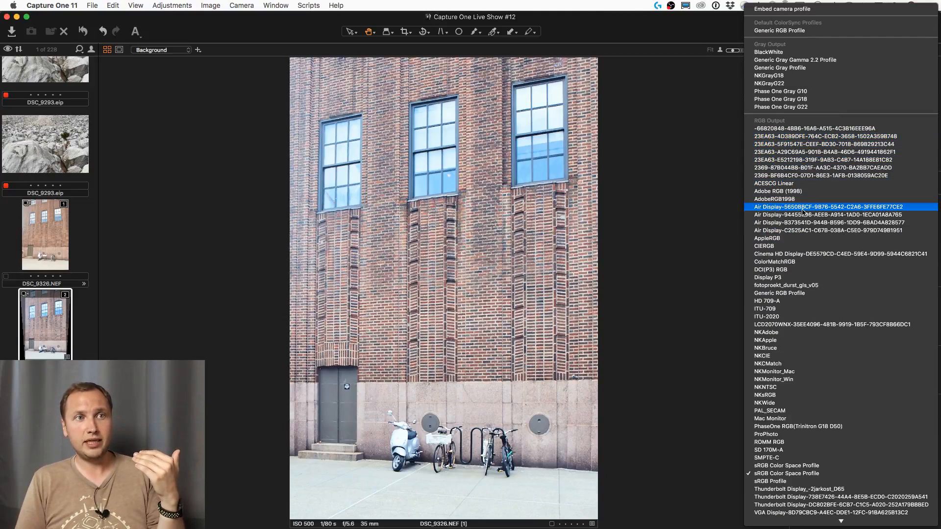
pyautogui.click(807, 100)
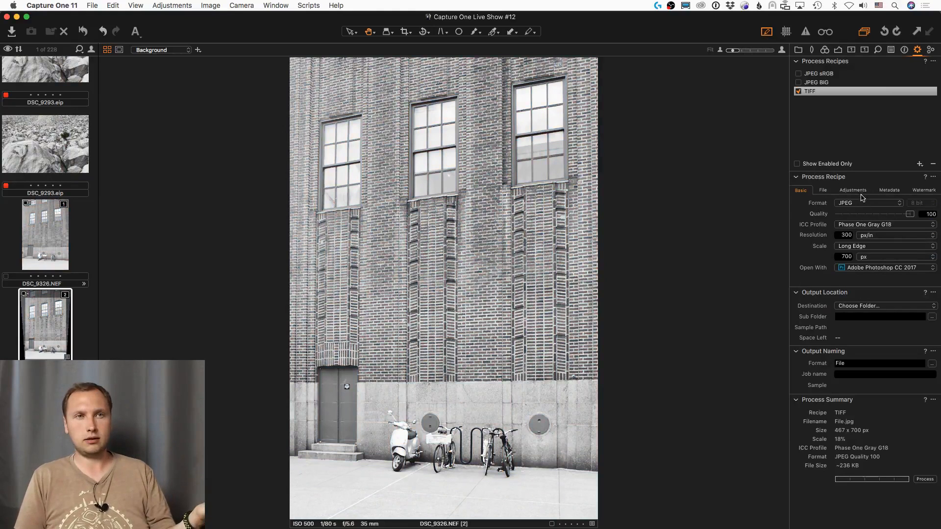
# Set the TIFF process recipe's ICC profile to sRGB Profile
pyautogui.click(865, 225)
pyautogui.scroll(-5, 833, 275)
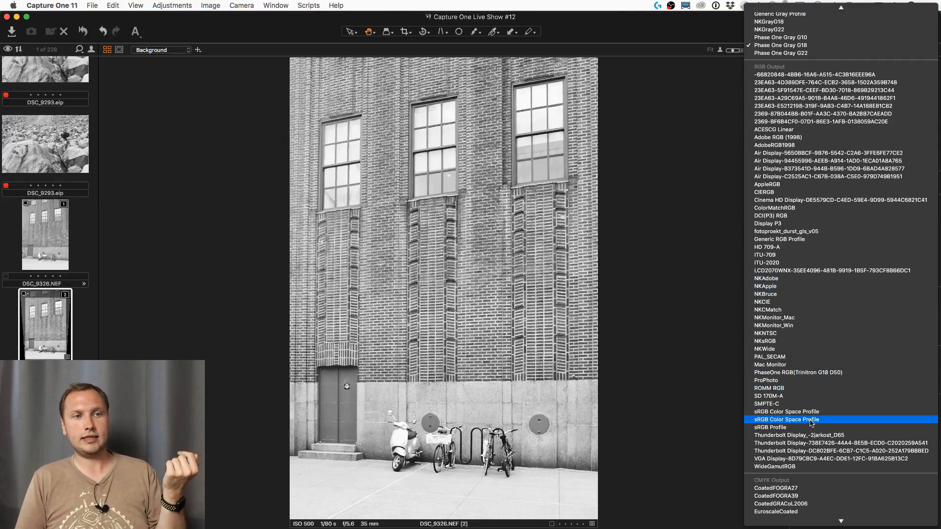
pyautogui.click(811, 423)
# Review the available proof profiles for the viewer and leave the selection as it is
pyautogui.click(135, 5)
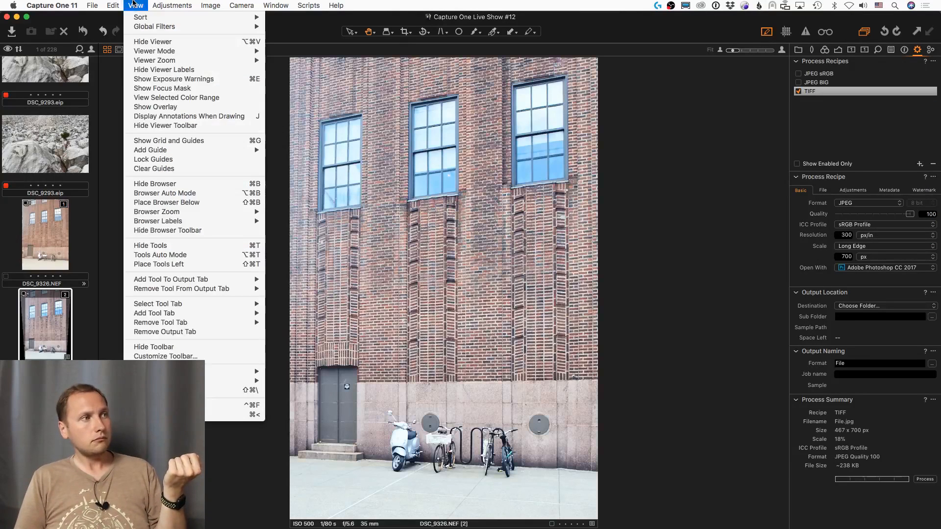
pyautogui.moveTo(212, 374)
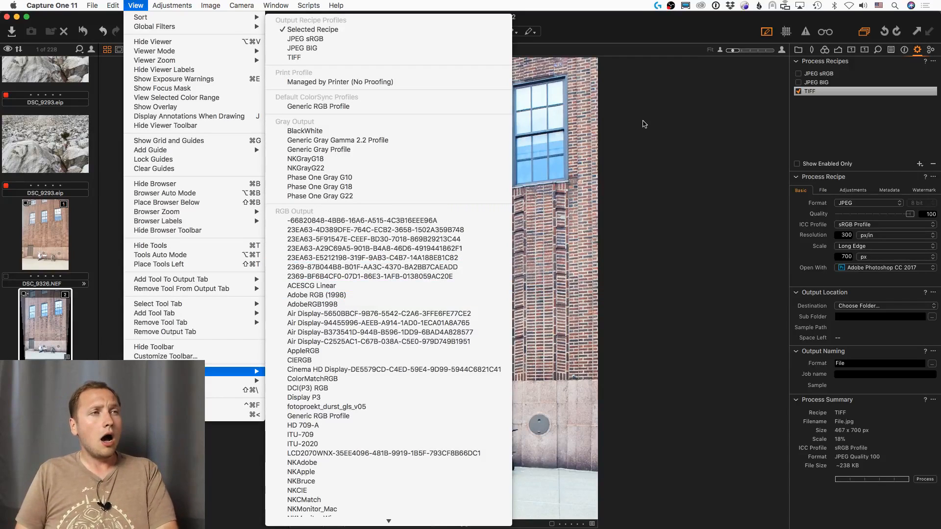
pyautogui.click(643, 123)
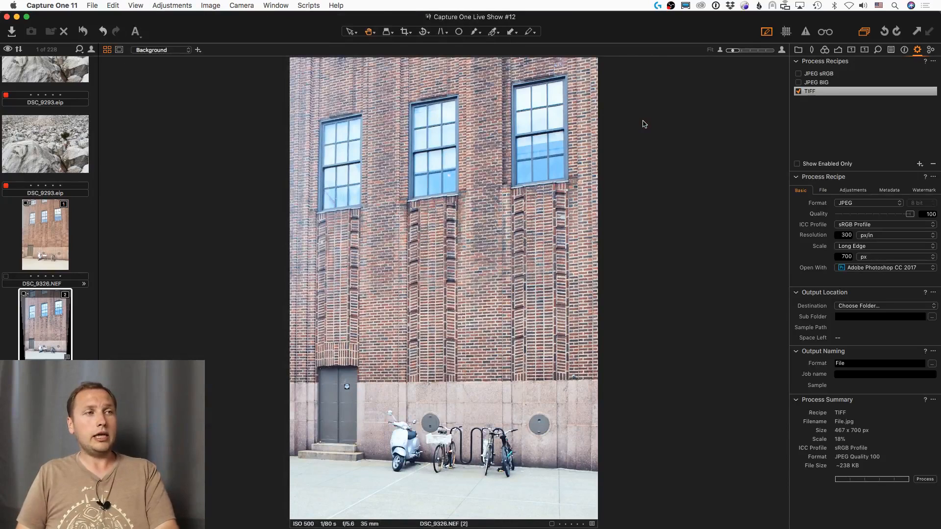
# Toggle recipe proofing on and off to compare the proofed output with the normal view, leaving it off
pyautogui.click(826, 33)
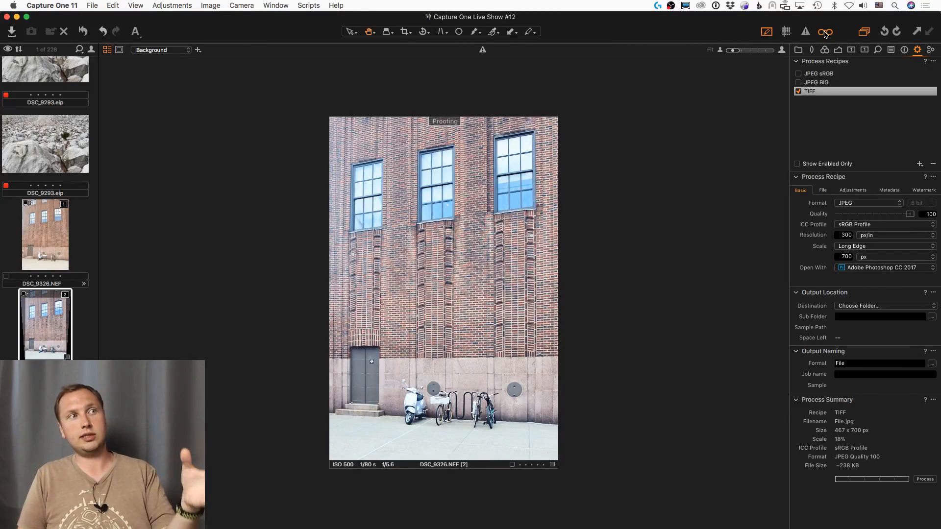
pyautogui.click(826, 32)
pyautogui.click(826, 32)
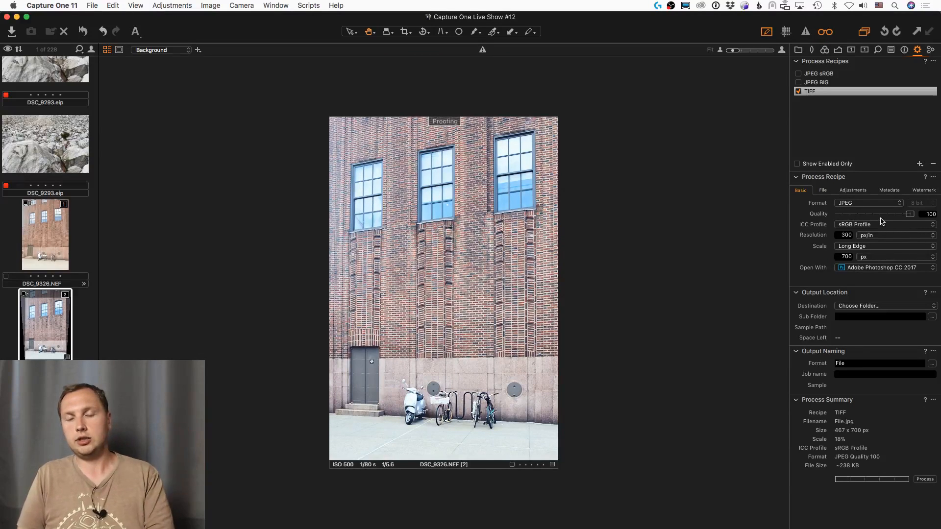
pyautogui.click(826, 33)
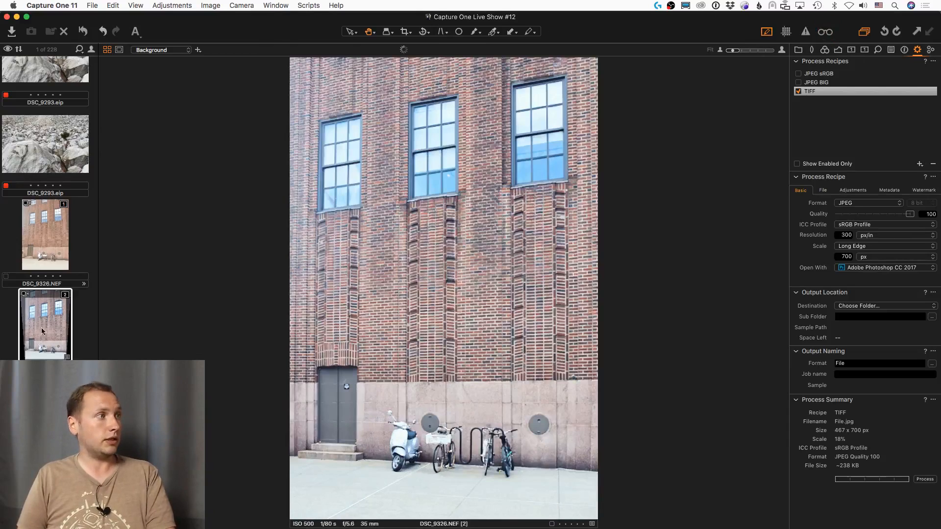
# Inspect the ICC profile choices in the Edit With recipe for the cooler DSC_9326.NEF variant, and cancel the export
pyautogui.click(47, 323)
pyautogui.rightClick(47, 319)
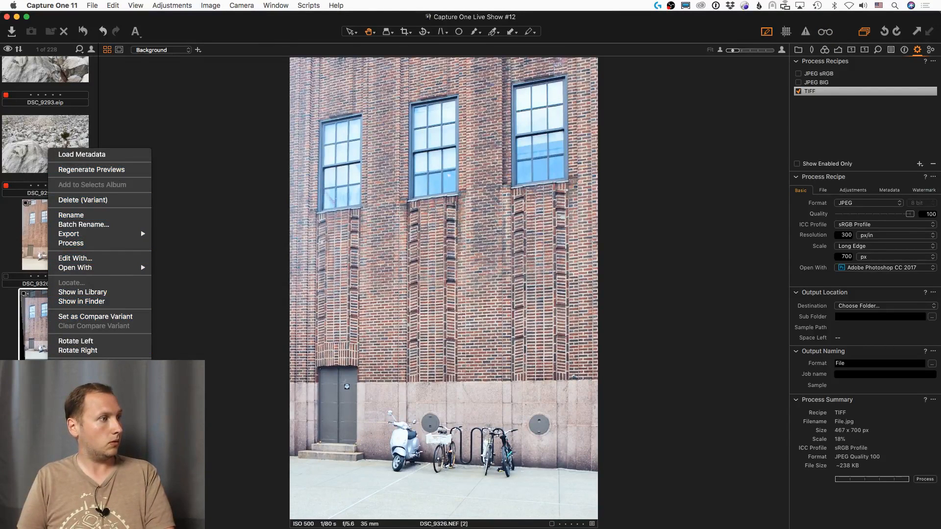
pyautogui.click(110, 259)
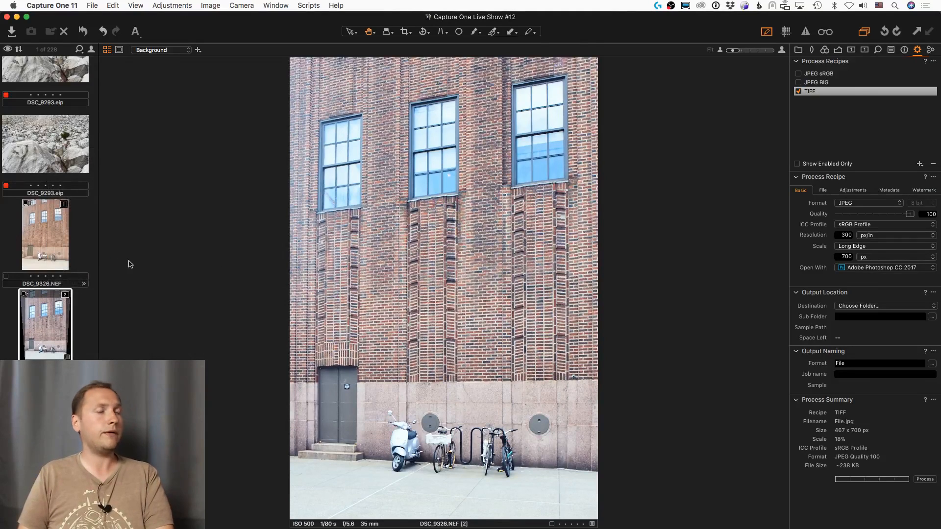
pyautogui.click(388, 97)
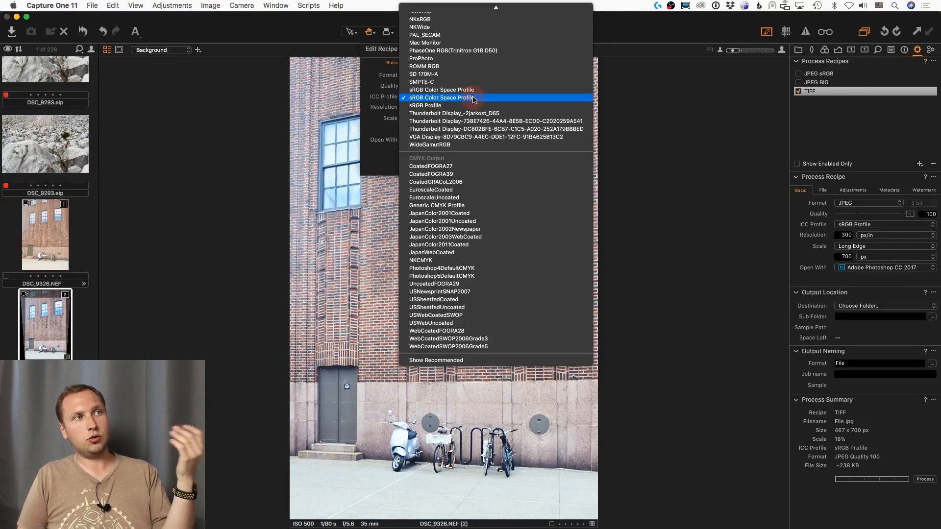
pyautogui.click(388, 98)
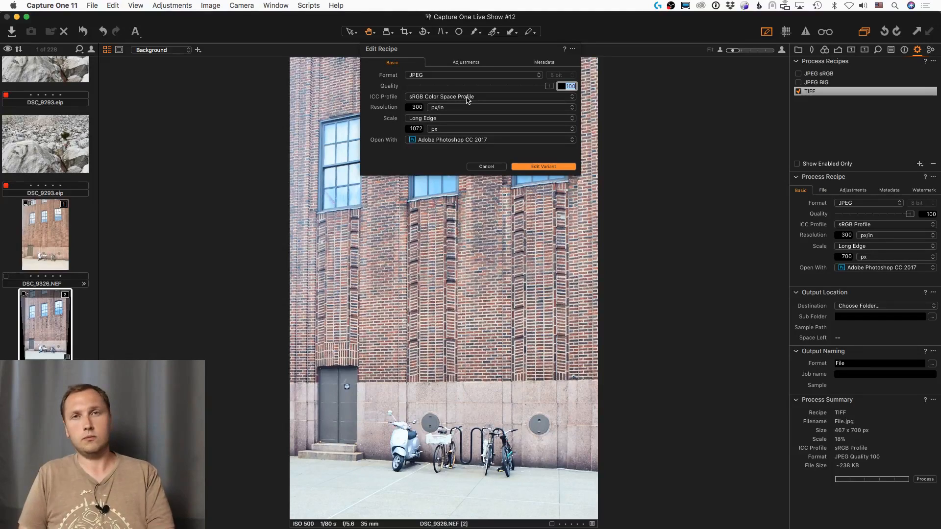
pyautogui.click(476, 168)
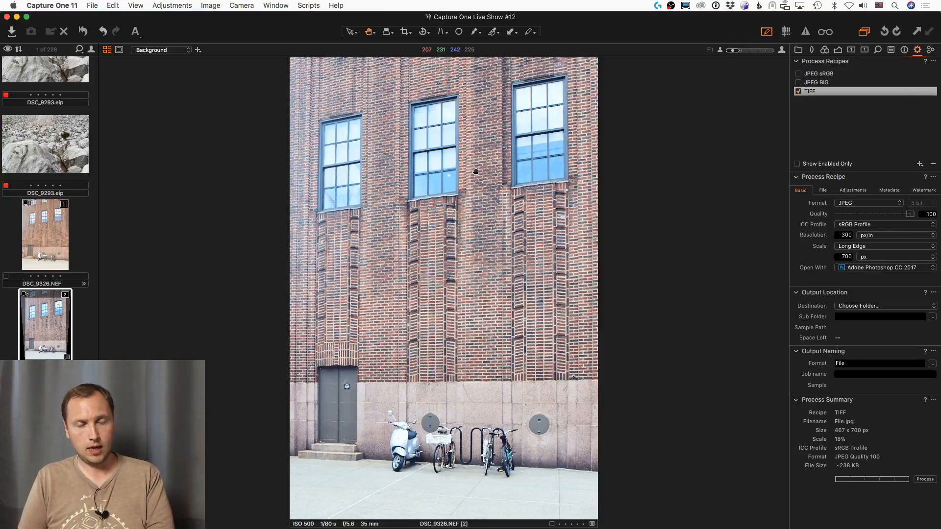
# Send the cooler DSC_9326.NEF variant to Photoshop CC 2017 as an sRGB JPEG, quality 100, with a 1072 px long edge
pyautogui.rightClick(54, 306)
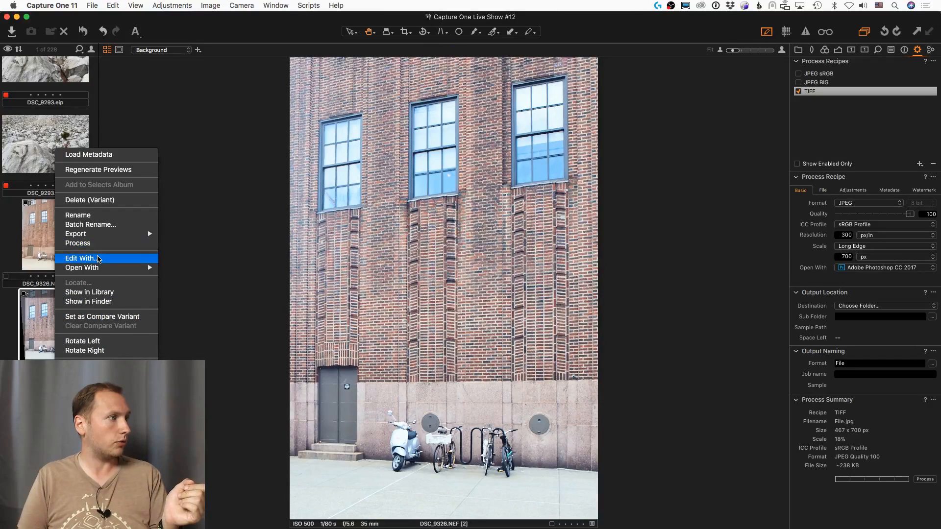
pyautogui.click(103, 260)
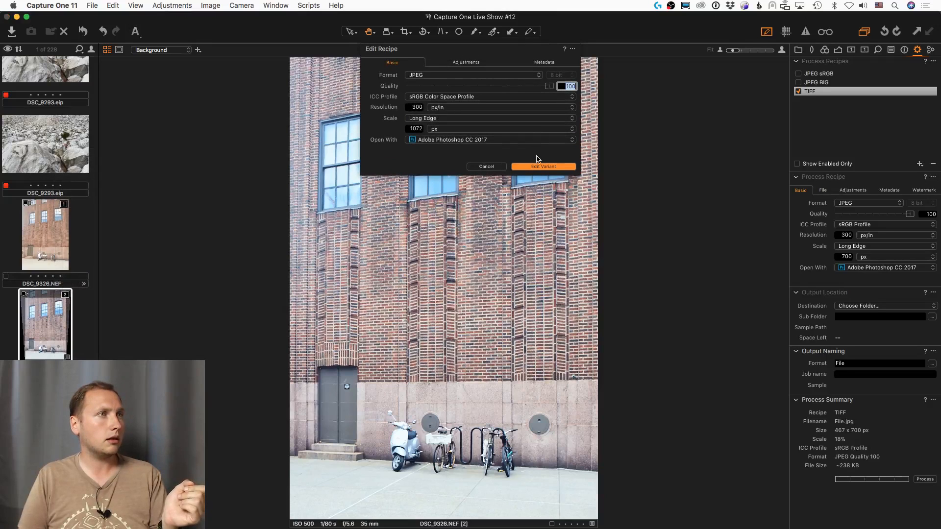
pyautogui.click(556, 167)
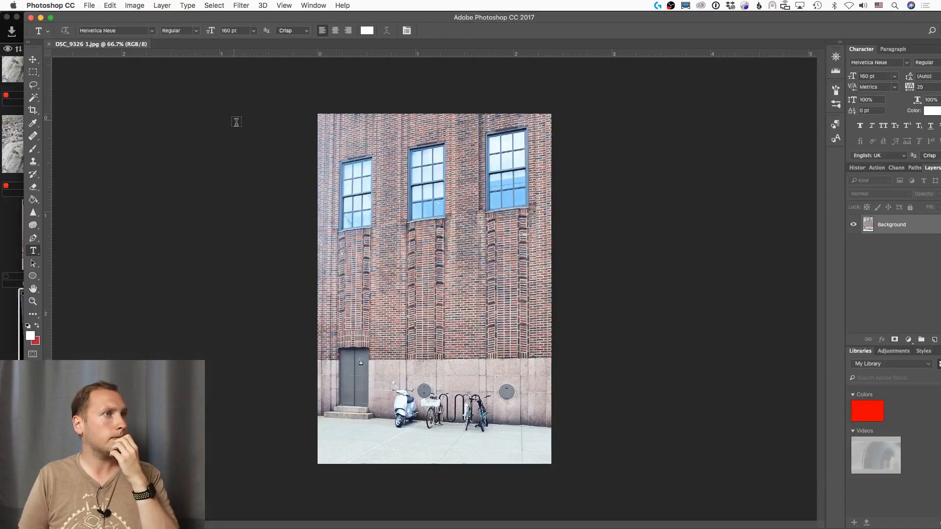
# Switch back to Capture One and send the same variant to Photoshop again as a JPEG with Fixed scale
pyautogui.click(16, 253)
pyautogui.rightClick(33, 306)
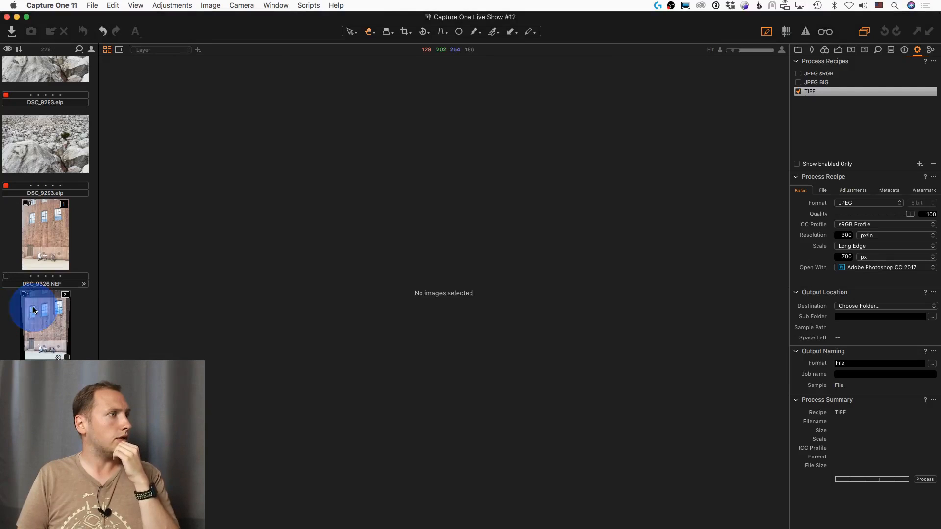
pyautogui.click(61, 259)
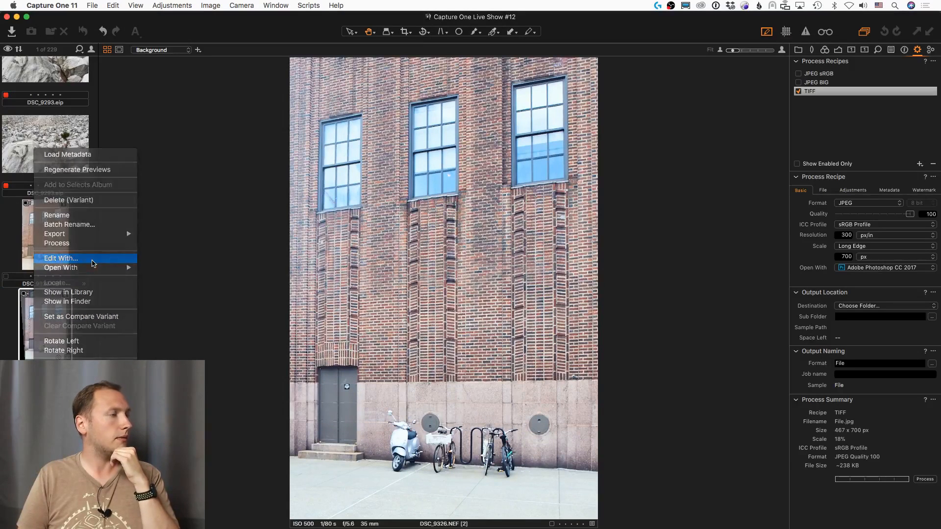
pyautogui.click(447, 119)
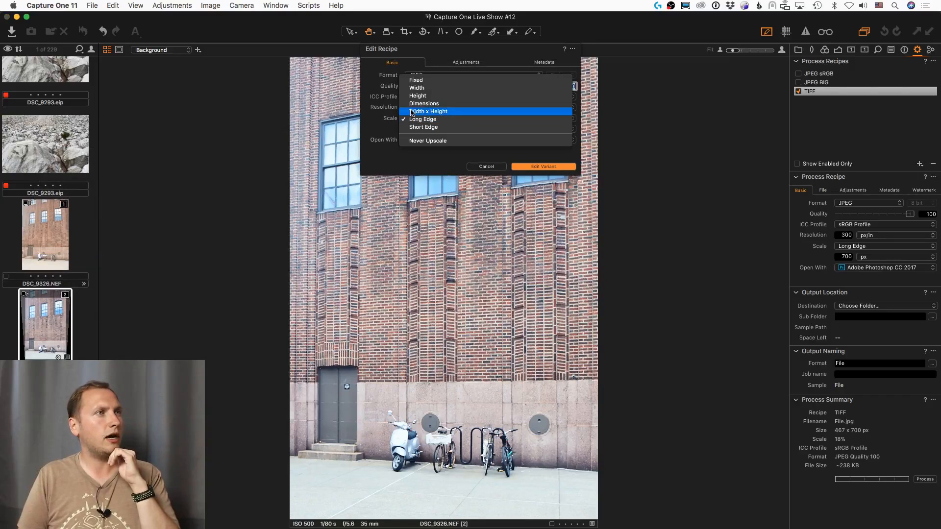
pyautogui.click(491, 80)
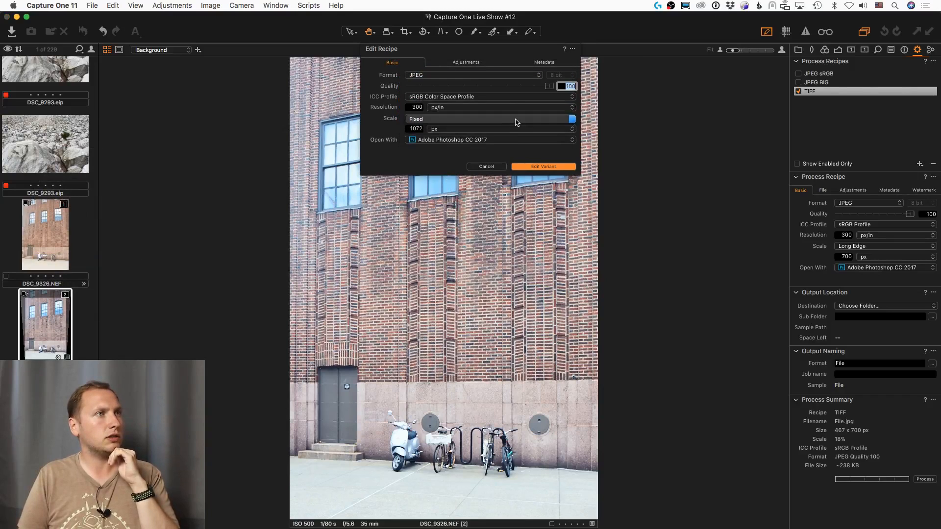
pyautogui.click(561, 166)
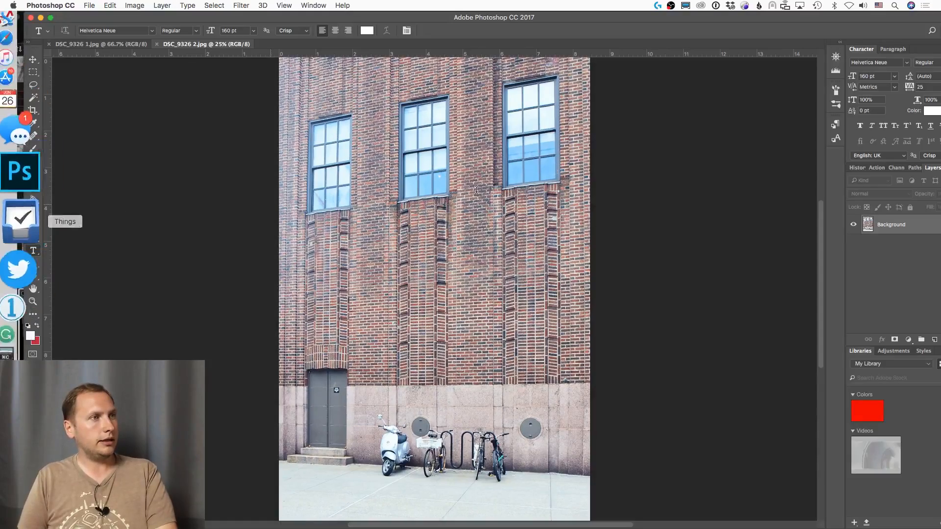
# Place the Photoshop window beside Capture One to compare the exported DSC_9326 2.jpg with the original, and move it back
pyautogui.moveTo(240, 17); pyautogui.dragTo(634, 13)
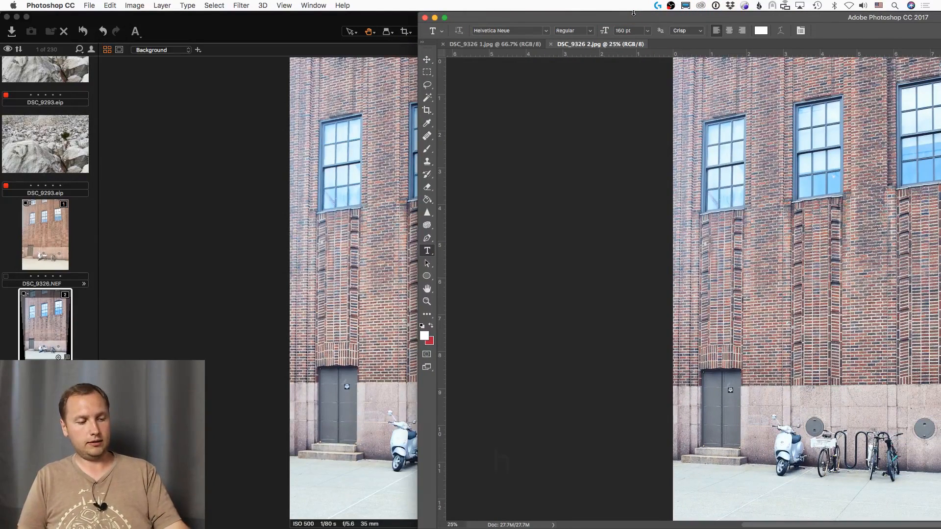
pyautogui.press('h')
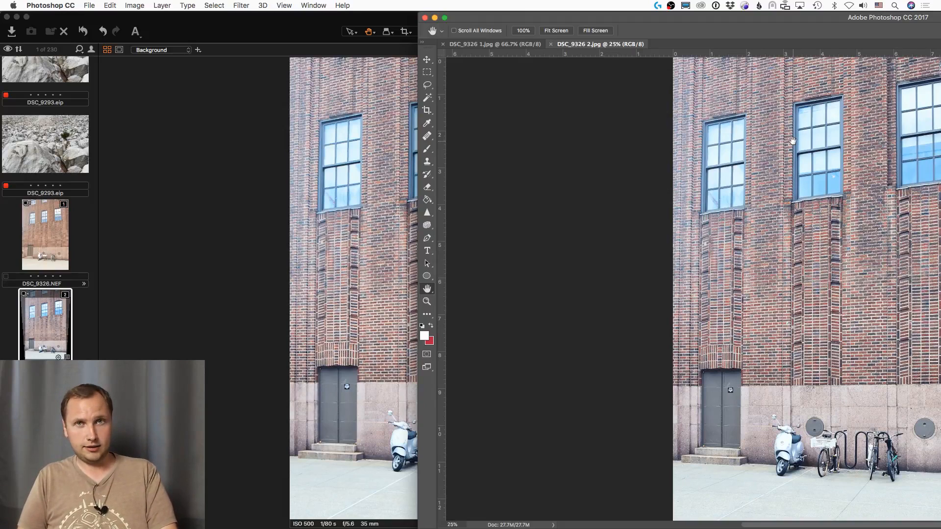
pyautogui.moveTo(654, 19); pyautogui.dragTo(240, 11)
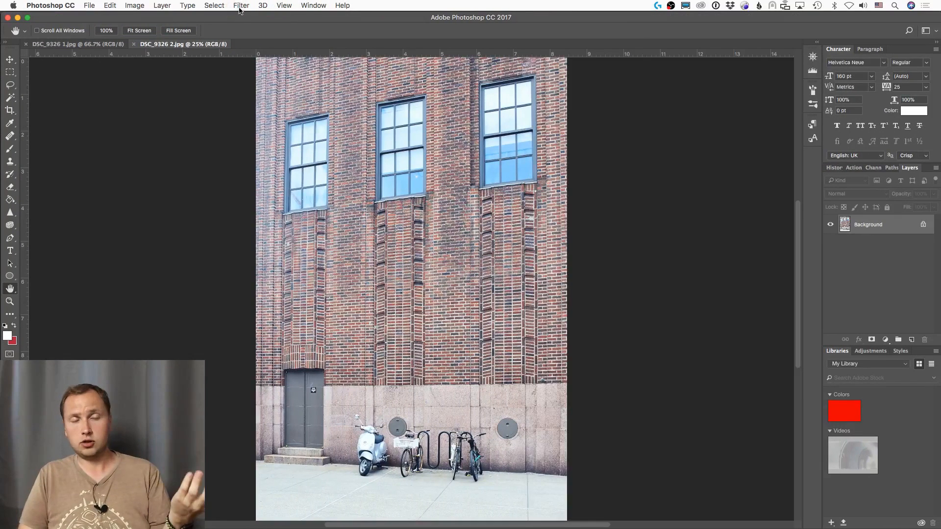
pyautogui.moveTo(290, 173)
pyautogui.mouseDown()
pyautogui.moveTo(288, 124)
pyautogui.moveTo(279, 168)
pyautogui.mouseUp()
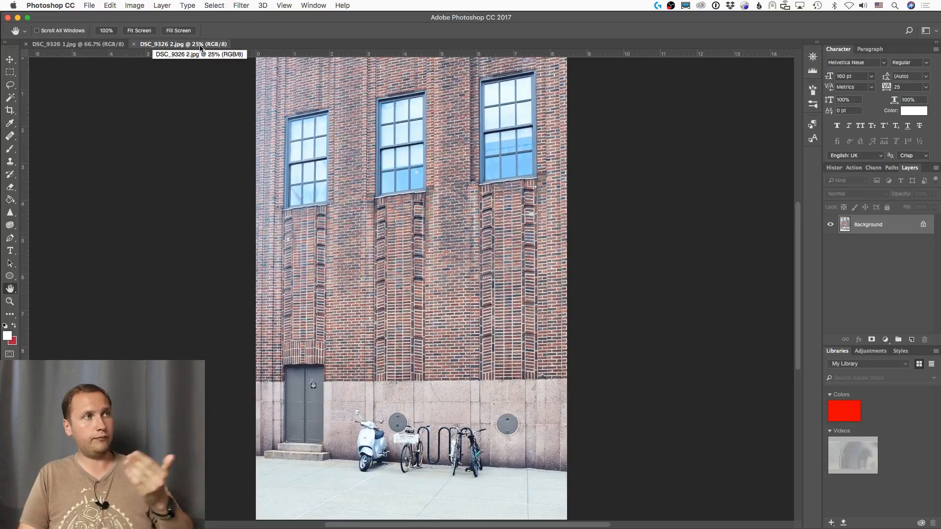
# Switch to Capture One, inspect the brickwork at 100%, and return to the full image
pyautogui.press('super+Tab')
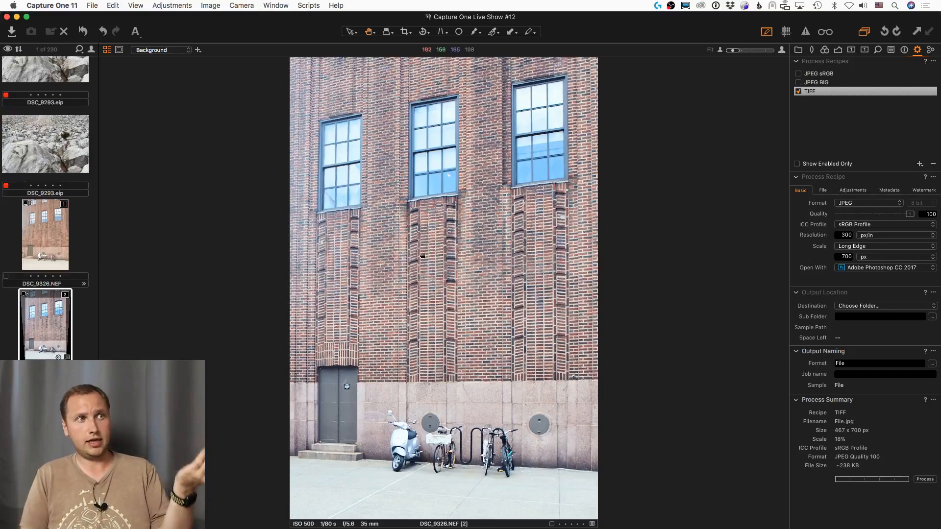
pyautogui.click(457, 252)
pyautogui.click(457, 252)
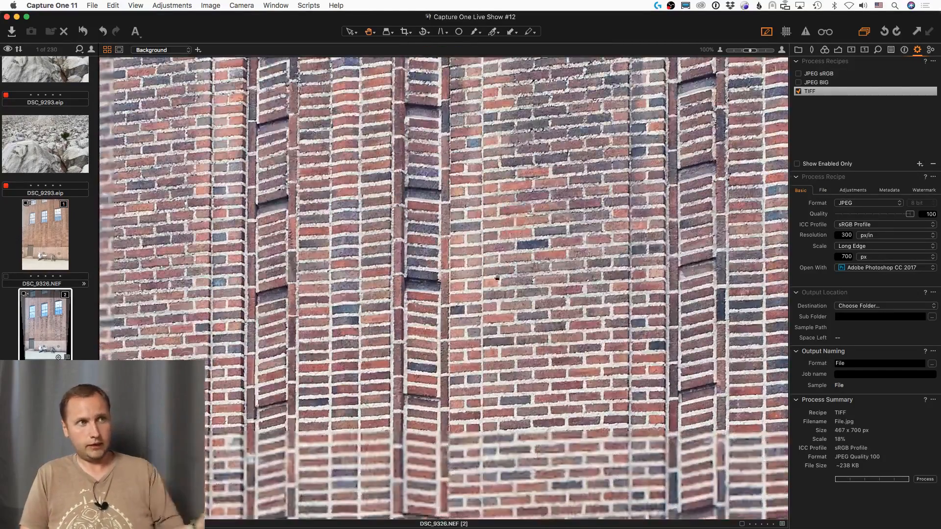
pyautogui.click(497, 277)
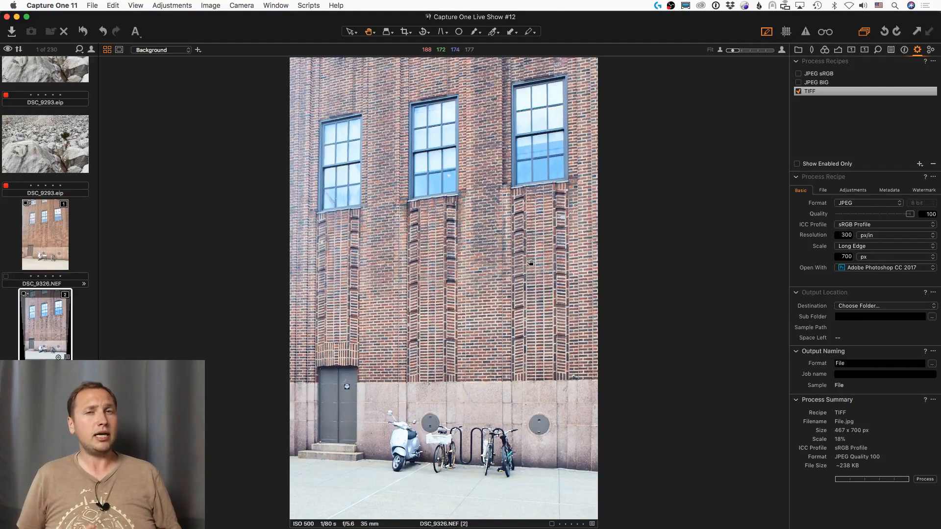
# Inspect the brickwork, scooter and bicycles in the DSC_9326.NEF variant at full size
pyautogui.click(469, 290)
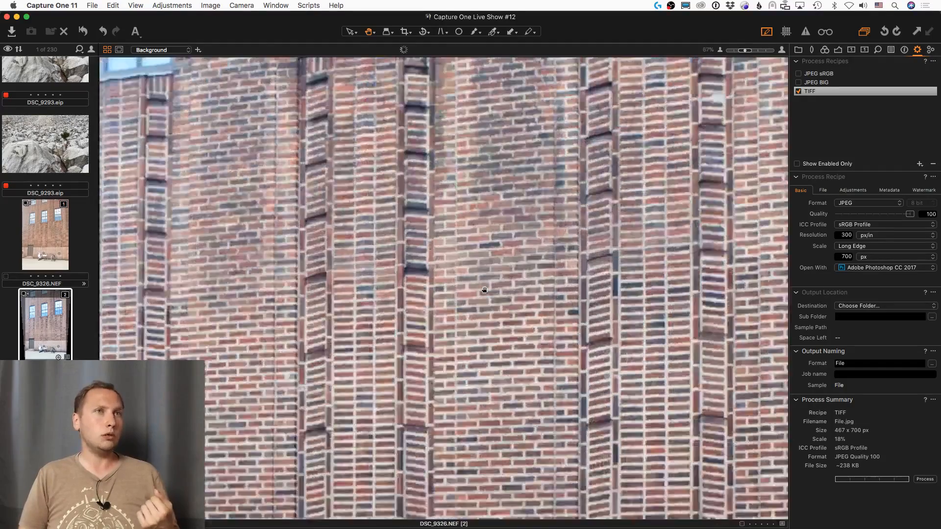
pyautogui.scroll(-10, 485, 290)
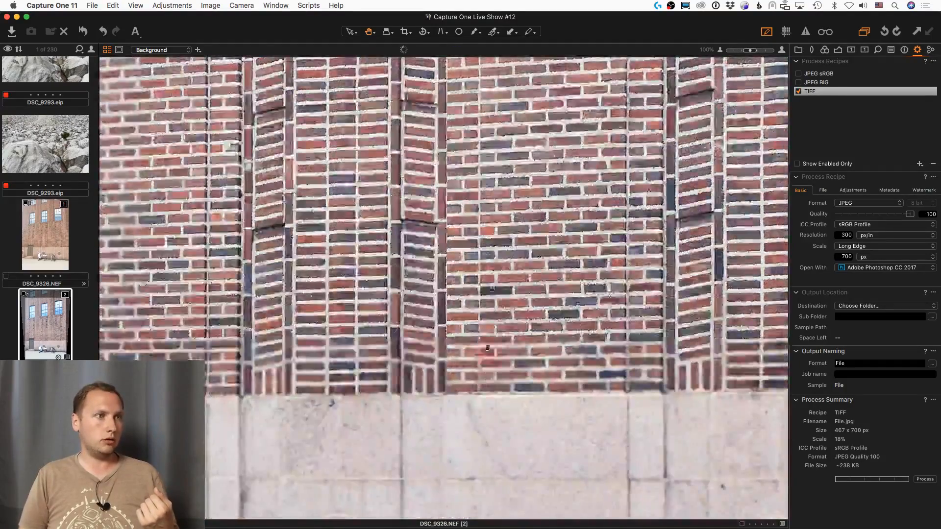
pyautogui.click(486, 340)
pyautogui.moveTo(486, 339); pyautogui.dragTo(492, 195)
# Switch to Photoshop, show the scooter and bicycles of DSC_9326 2.jpg at 100%, and place its window beside Capture One for comparison
pyautogui.moveTo(1, 275)
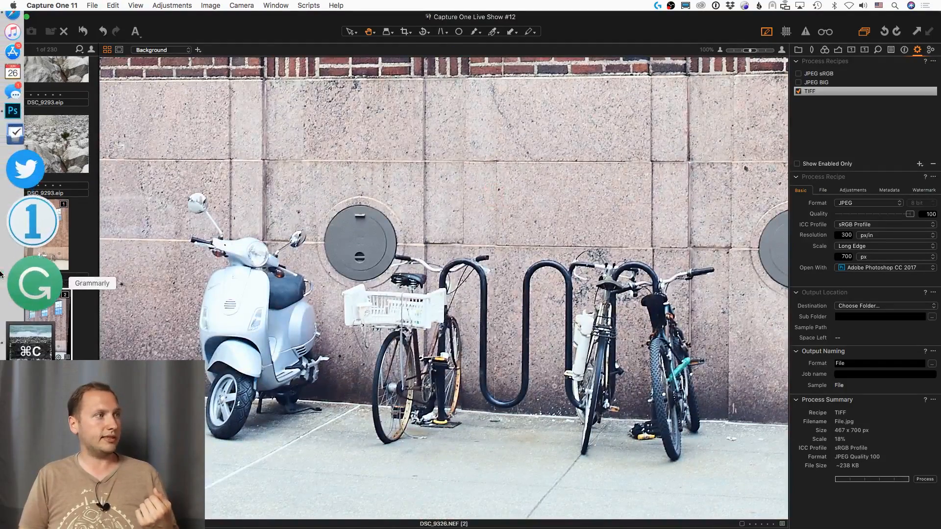
pyautogui.click(36, 198)
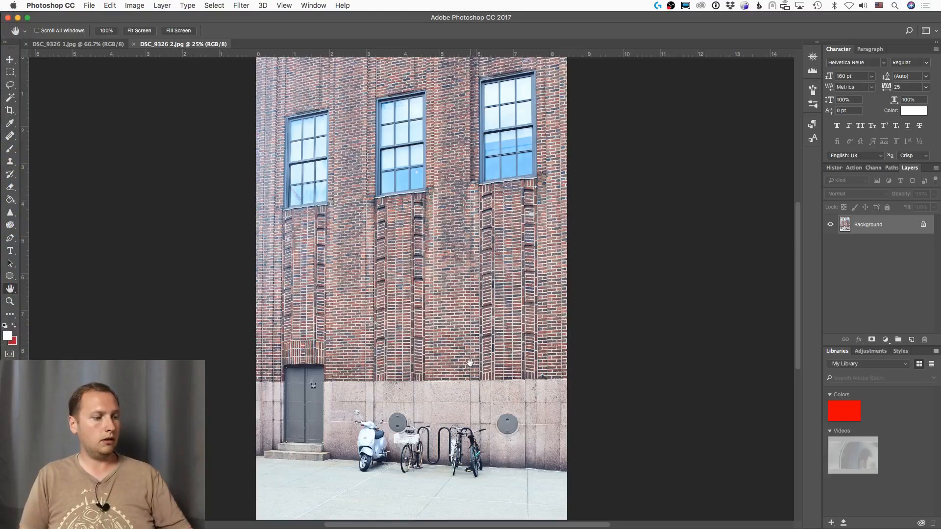
pyautogui.press('z')
pyautogui.rightClick(458, 378)
pyautogui.click(476, 388)
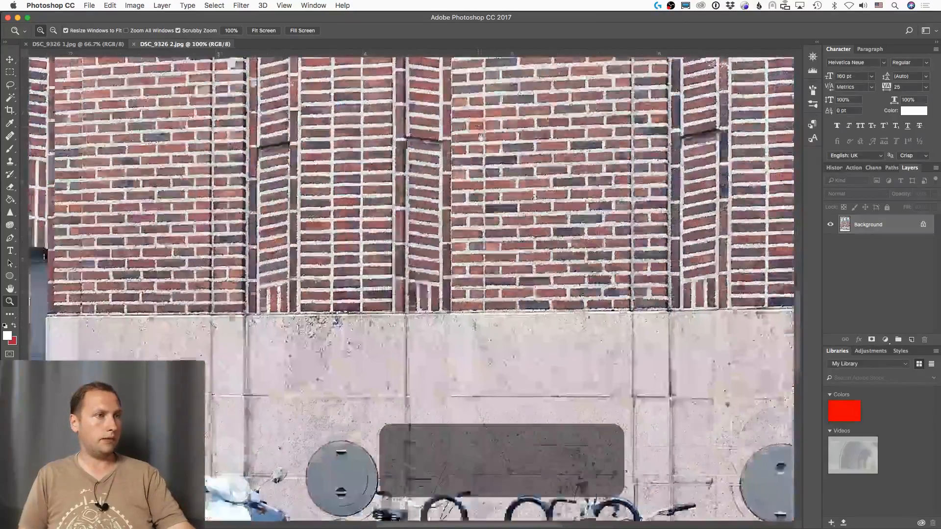
pyautogui.moveTo(487, 406); pyautogui.dragTo(479, 176)
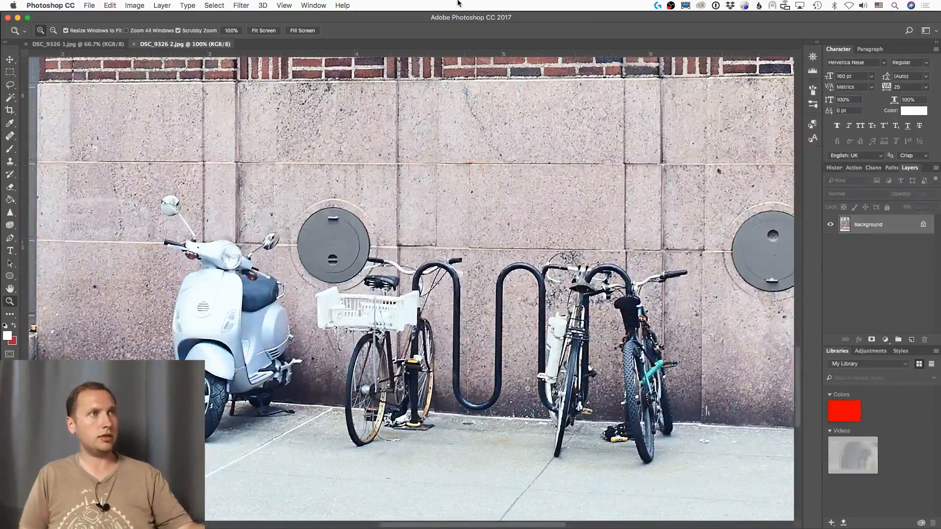
pyautogui.moveTo(400, 19); pyautogui.dragTo(882, 21)
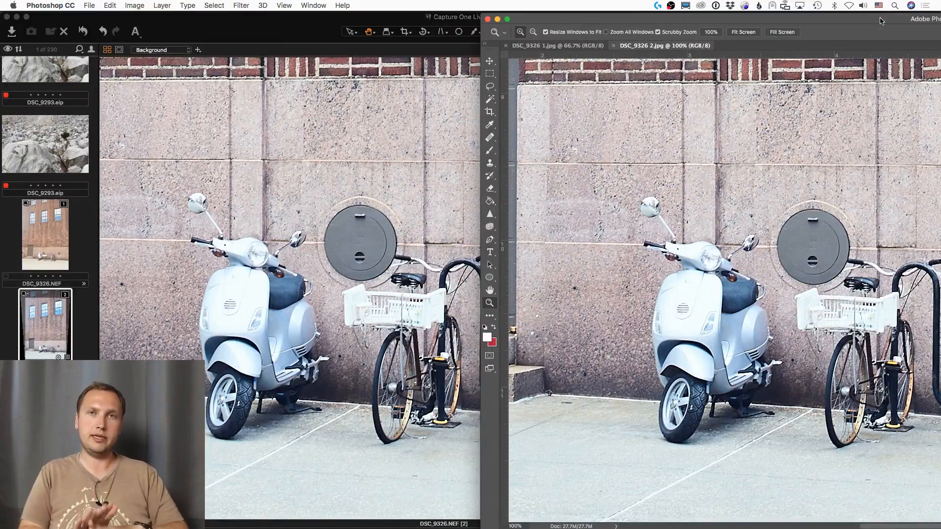
# Switch back to Capture One with the whole image fitted, and review the rendering intent options in the color preferences without changing them
pyautogui.click(328, 28)
pyautogui.press('super+0')
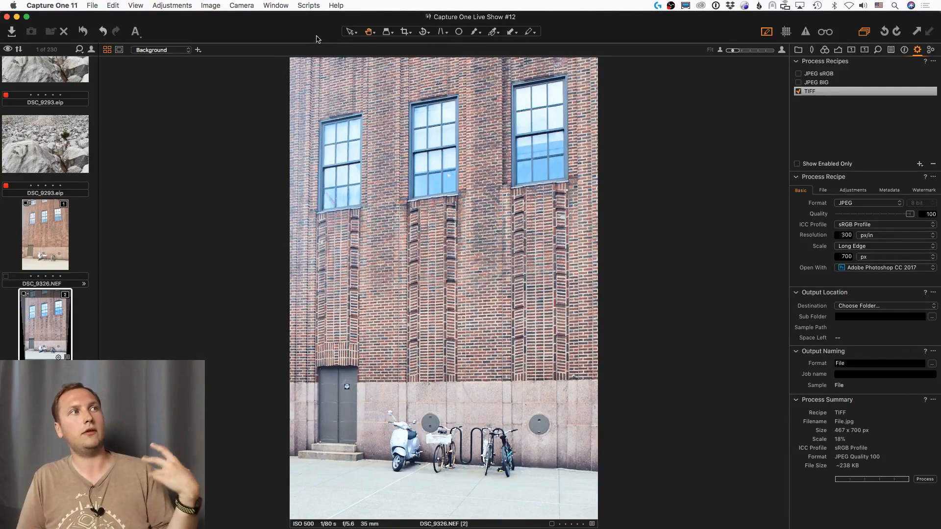
pyautogui.click(55, 5)
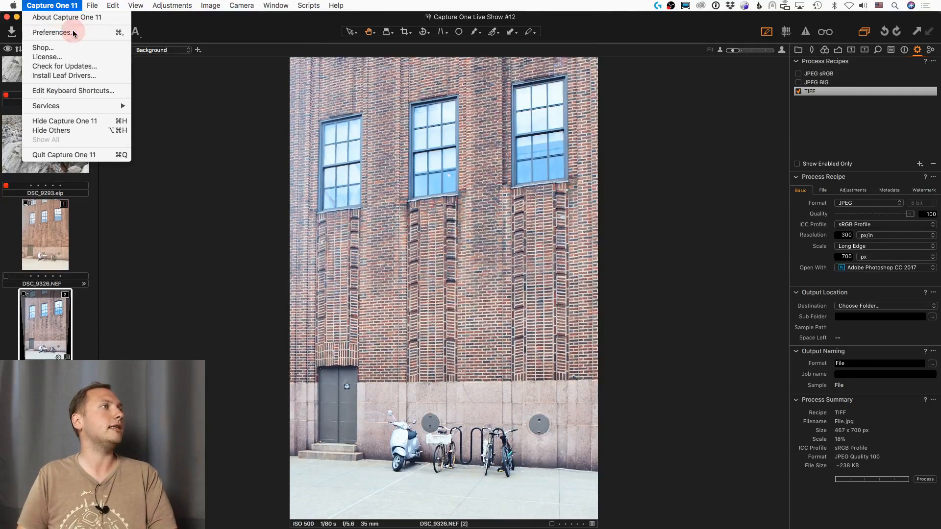
pyautogui.click(69, 32)
pyautogui.click(426, 146)
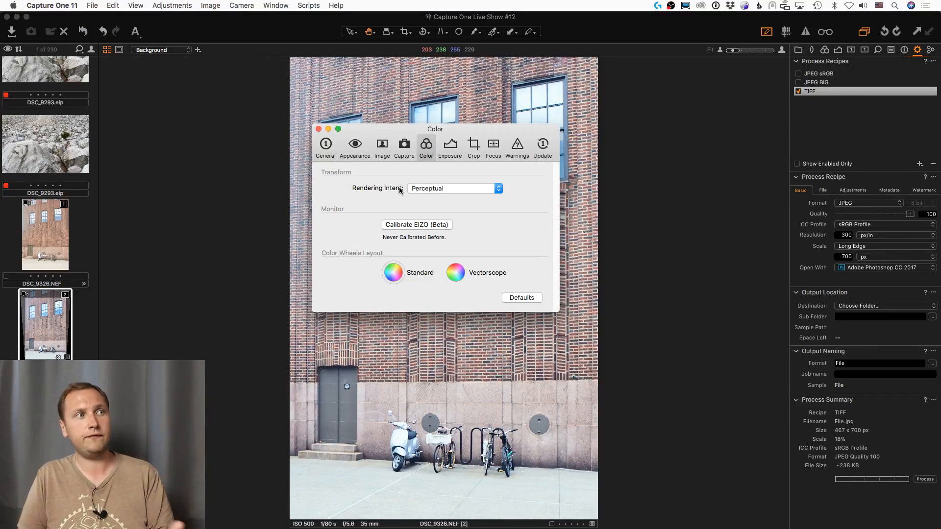
pyautogui.click(441, 191)
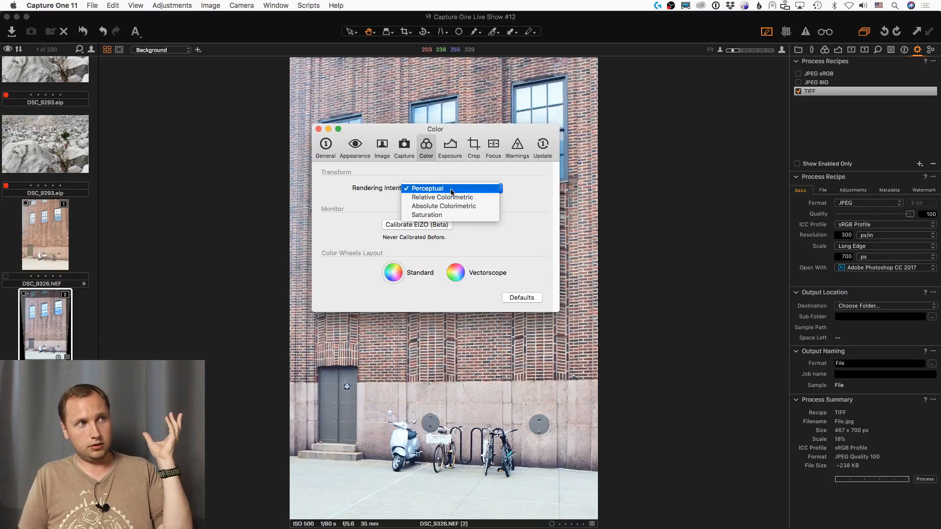
pyautogui.click(542, 185)
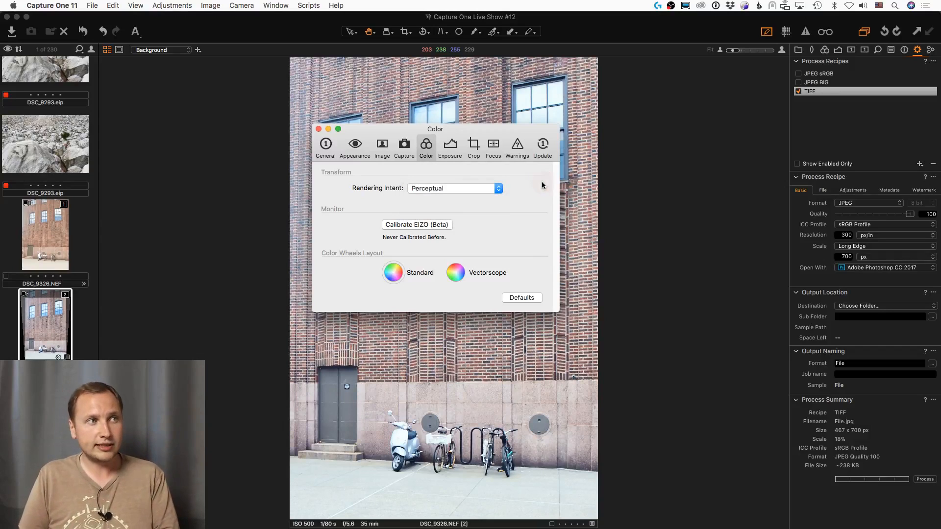
pyautogui.click(318, 129)
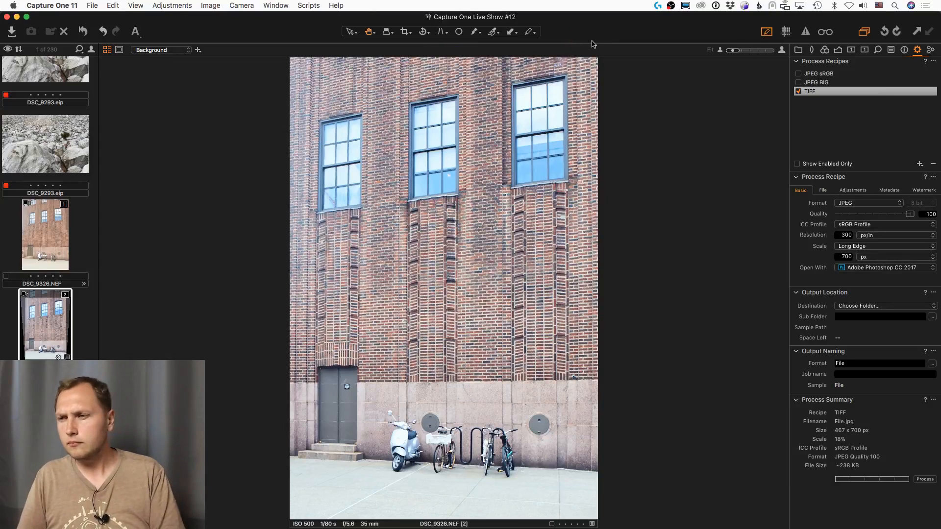
# Find and open the fountain face photo DSC_8228.NEF, show its exposure tools, and reset its adjustments
pyautogui.scroll(10, 54, 256)
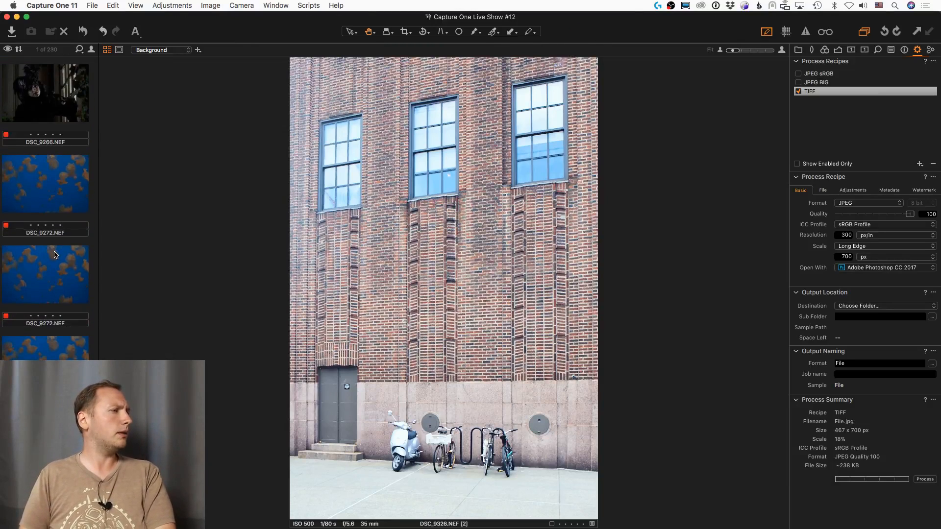
pyautogui.click(49, 344)
pyautogui.scroll(5, 49, 344)
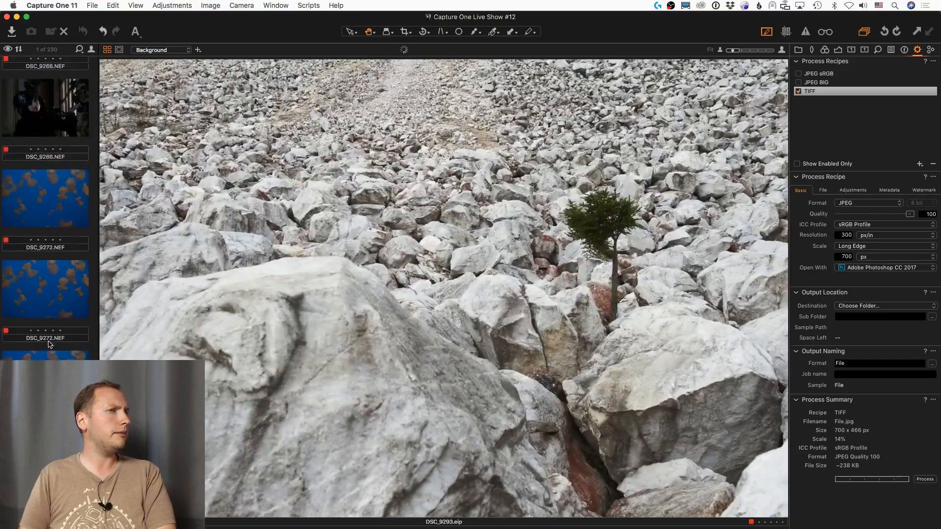
pyautogui.scroll(10, 49, 344)
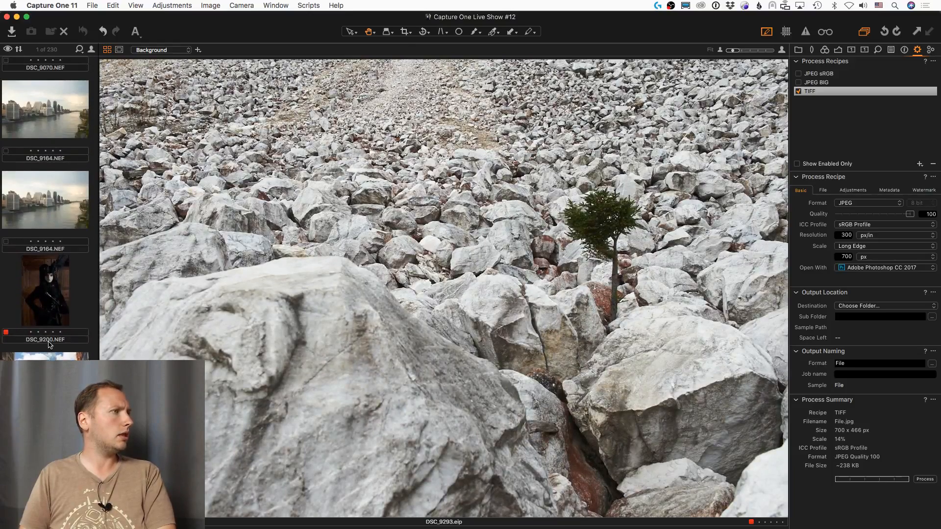
pyautogui.scroll(10, 49, 344)
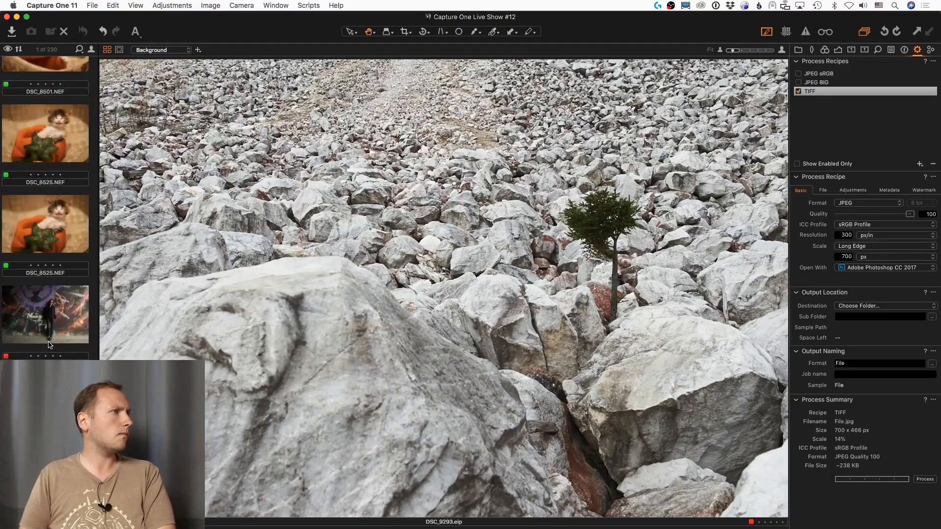
pyautogui.scroll(8, 49, 344)
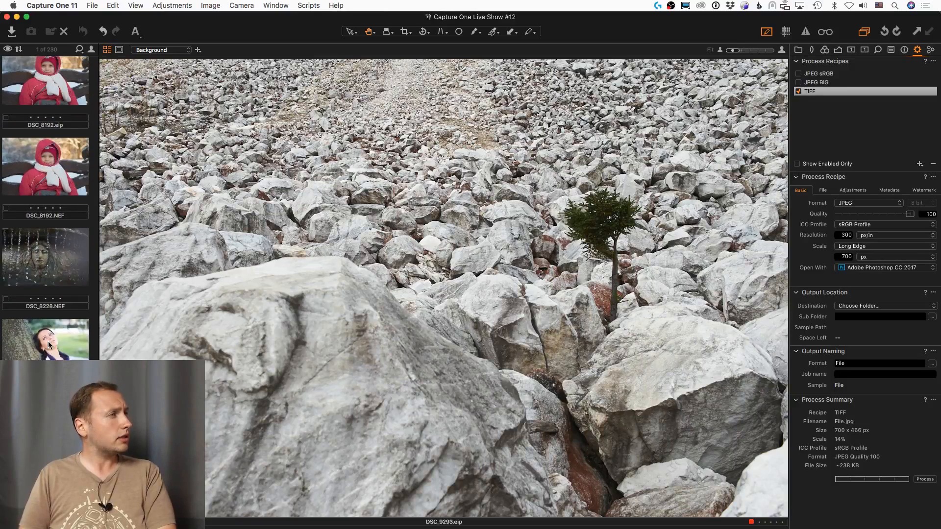
pyautogui.click(61, 321)
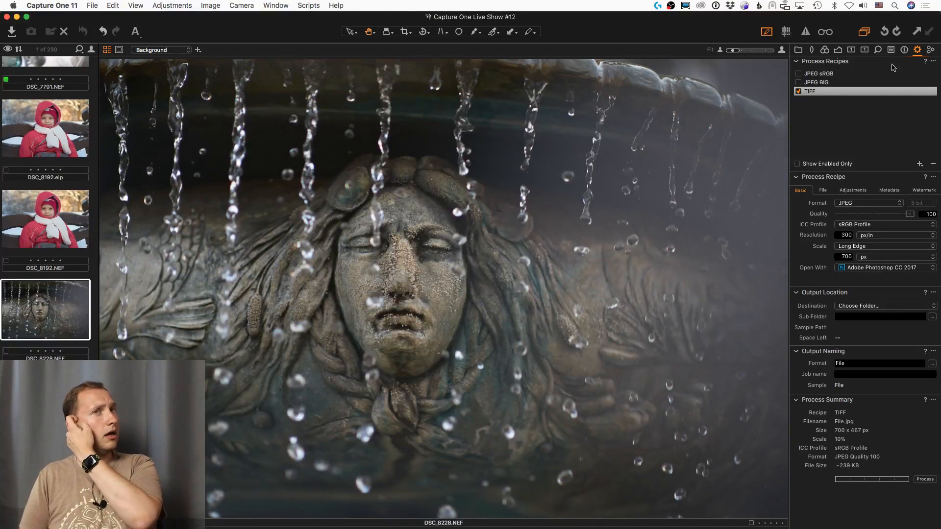
pyautogui.click(841, 49)
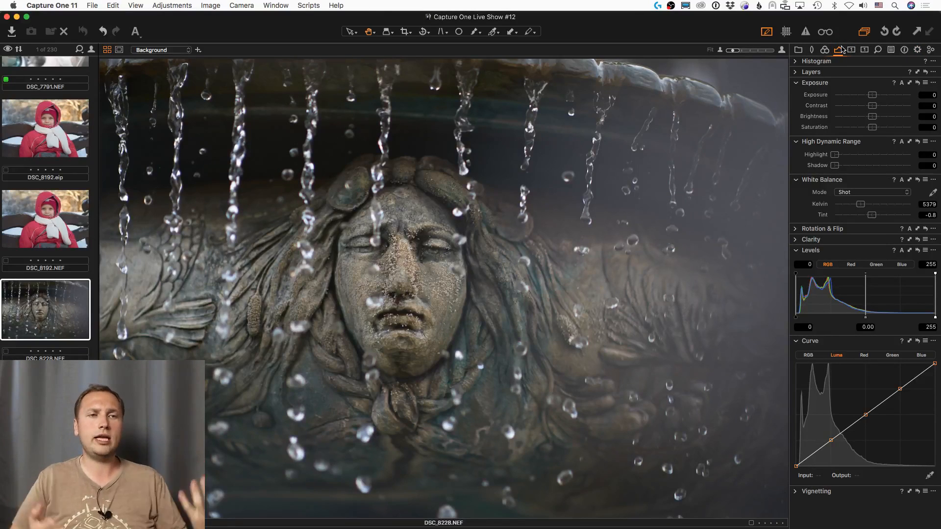
pyautogui.press('super+r')
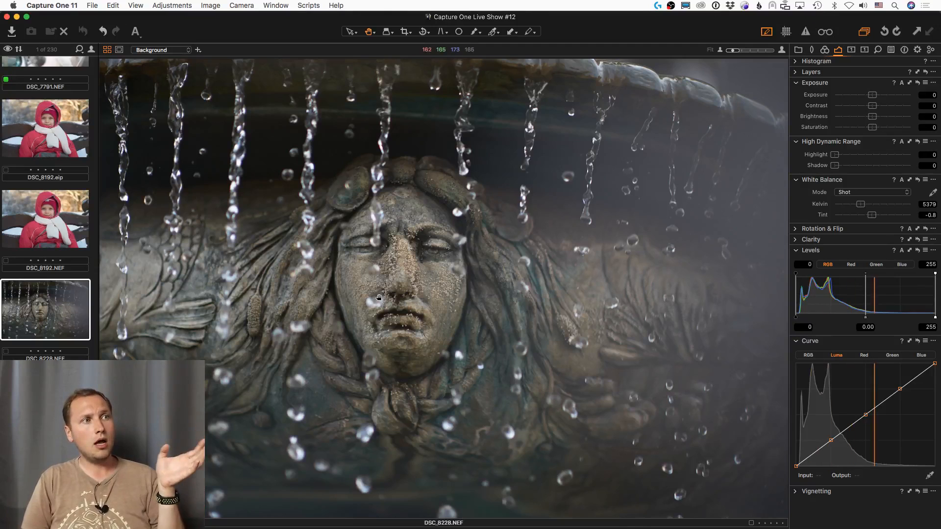
# Set the RGB Levels black point of the fountain photo to 5 and examine the dark and hazy areas
pyautogui.scroll(4, 383, 295)
pyautogui.scroll(-5, 372, 295)
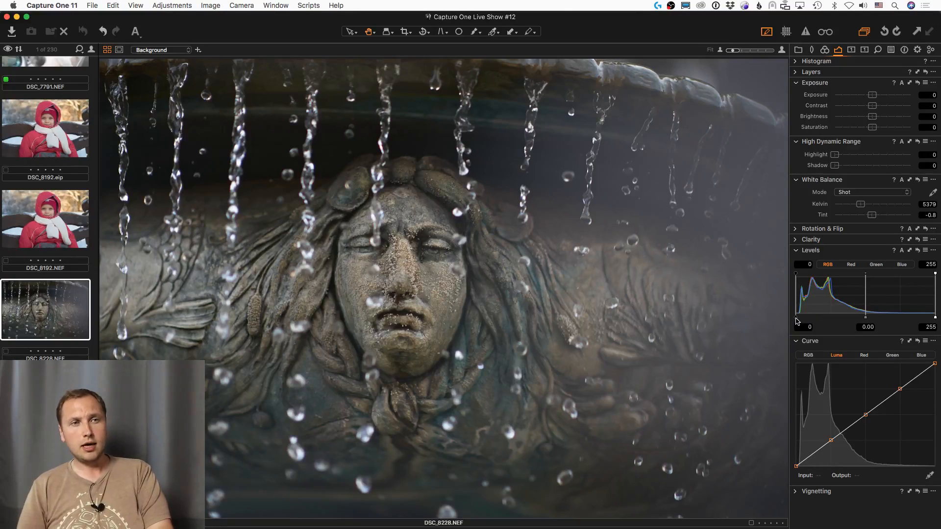
pyautogui.moveTo(796, 318); pyautogui.dragTo(797, 318)
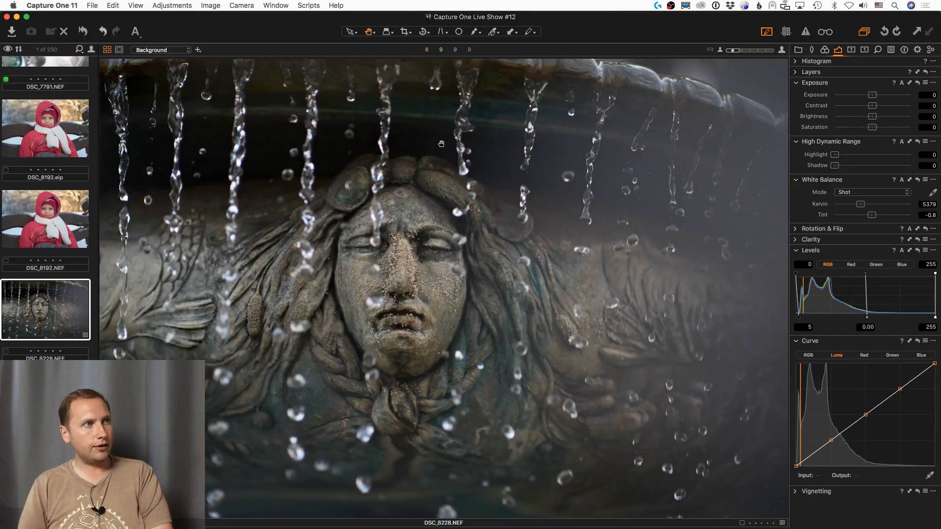
pyautogui.click(259, 156)
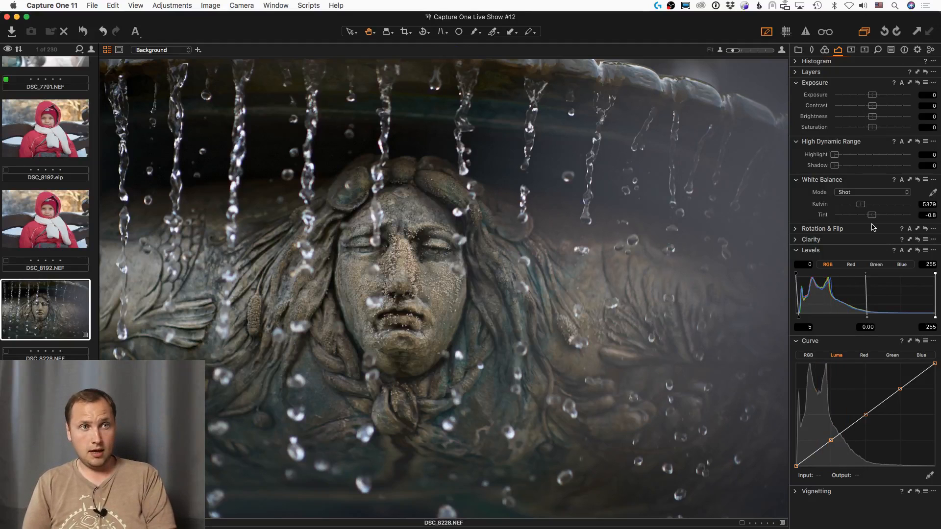
pyautogui.scroll(4, 768, 201)
pyautogui.moveTo(635, 180); pyautogui.dragTo(474, 360)
pyautogui.scroll(-4, 475, 361)
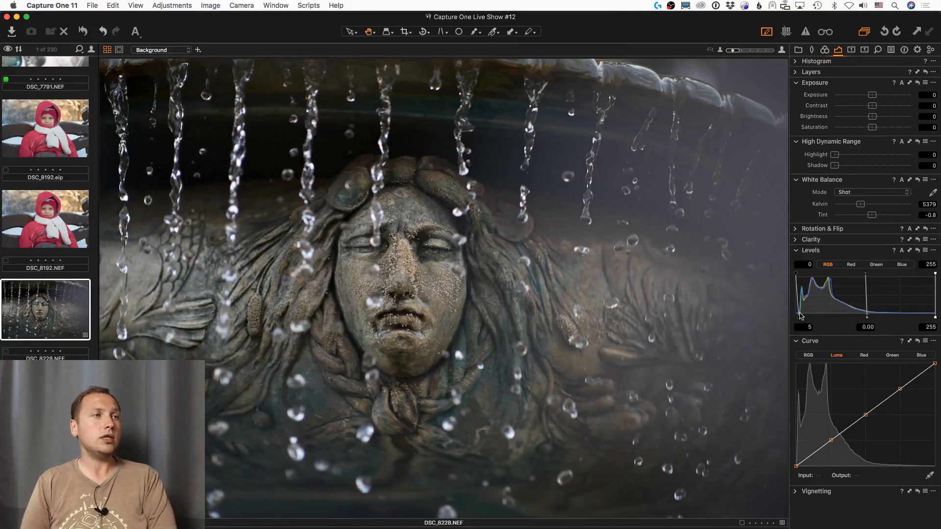
# Paint a new layer mask over the hazy side of the fountain photo, with the mask displayed and the brush opacity increased
pyautogui.press('b')
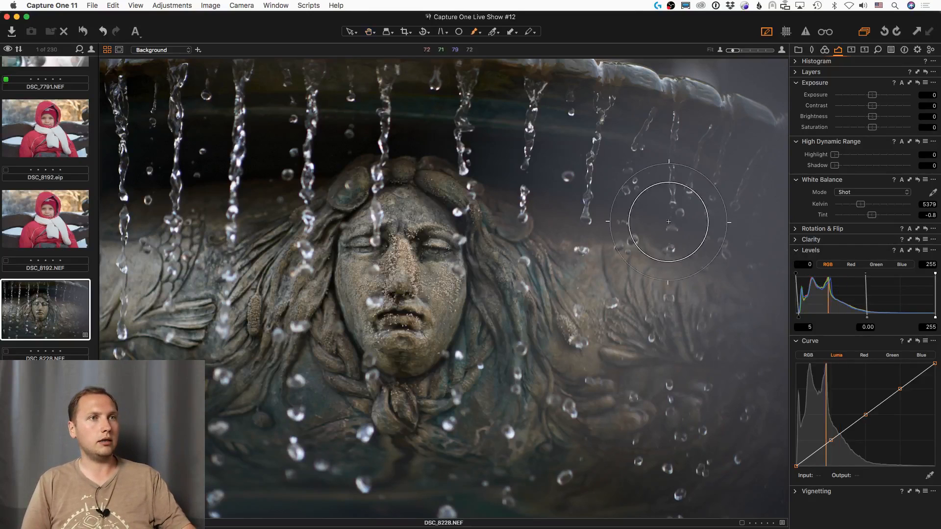
pyautogui.moveTo(633, 213); pyautogui.dragTo(601, 169)
pyautogui.press('m')
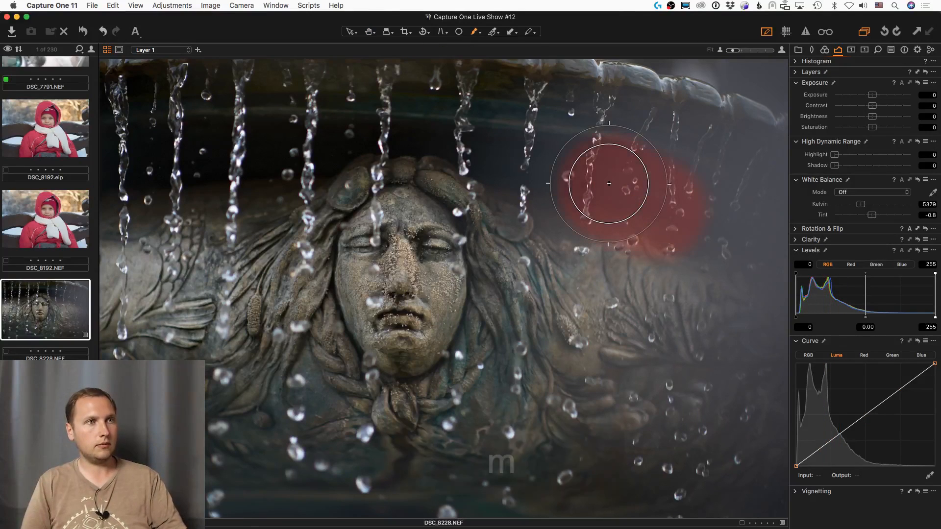
pyautogui.rightClick(550, 172)
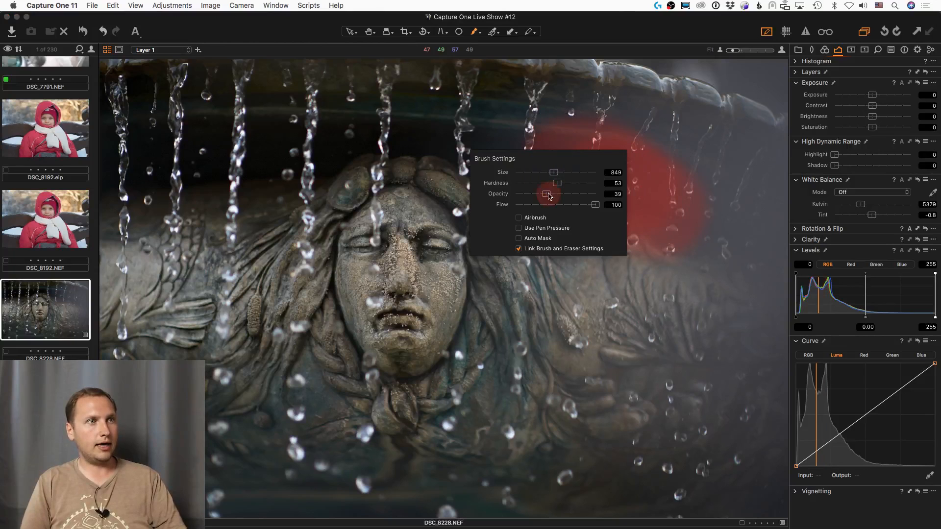
pyautogui.moveTo(601, 144)
pyautogui.mouseDown()
pyautogui.moveTo(536, 157)
pyautogui.moveTo(715, 200)
pyautogui.moveTo(636, 126)
pyautogui.moveTo(788, 130)
pyautogui.moveTo(773, 260)
pyautogui.moveTo(641, 204)
pyautogui.moveTo(683, 279)
pyautogui.moveTo(708, 414)
pyautogui.moveTo(580, 461)
pyautogui.moveTo(819, 353)
pyautogui.moveTo(767, 479)
pyautogui.moveTo(649, 493)
pyautogui.moveTo(631, 30)
pyautogui.moveTo(631, 84)
pyautogui.moveTo(781, 158)
pyautogui.mouseUp()
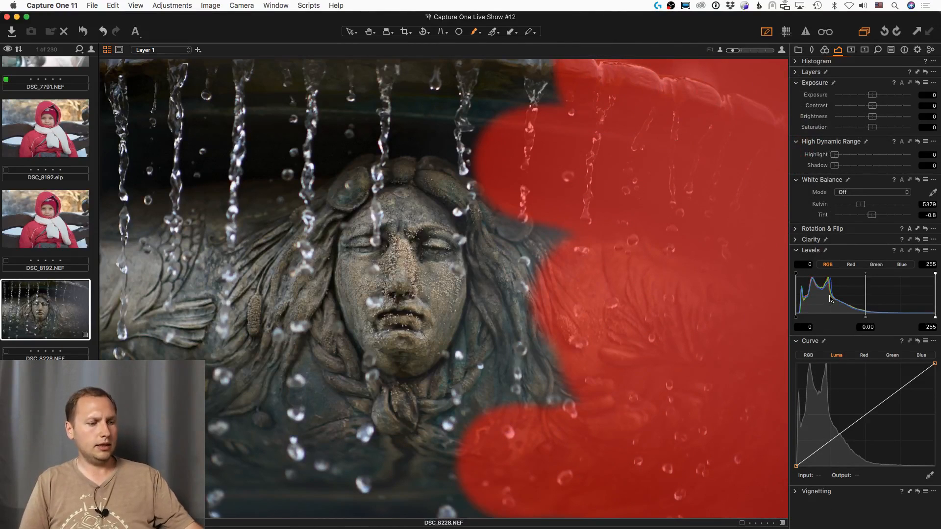
# Refine the Layer 1 mask with a radius of 300 and hide the mask display
pyautogui.hotkey('ctrl', 'r')
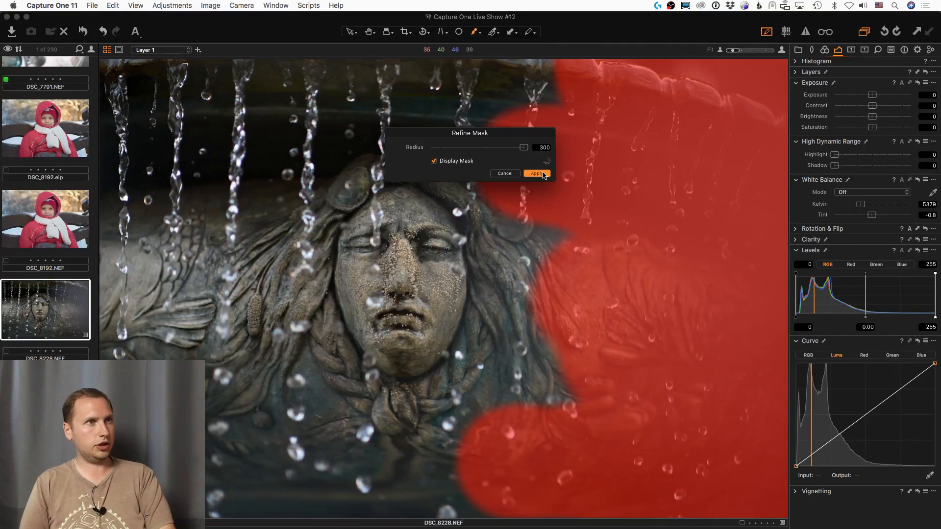
pyautogui.click(545, 174)
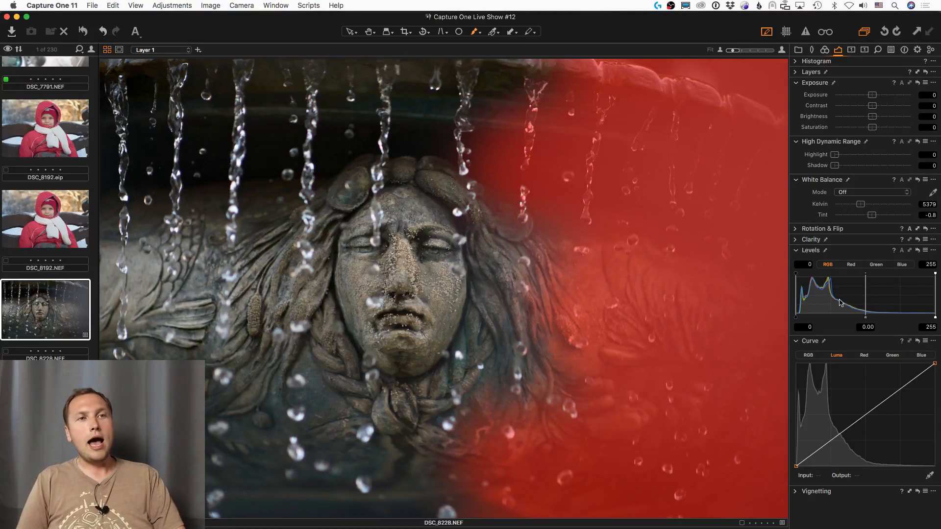
pyautogui.press('m')
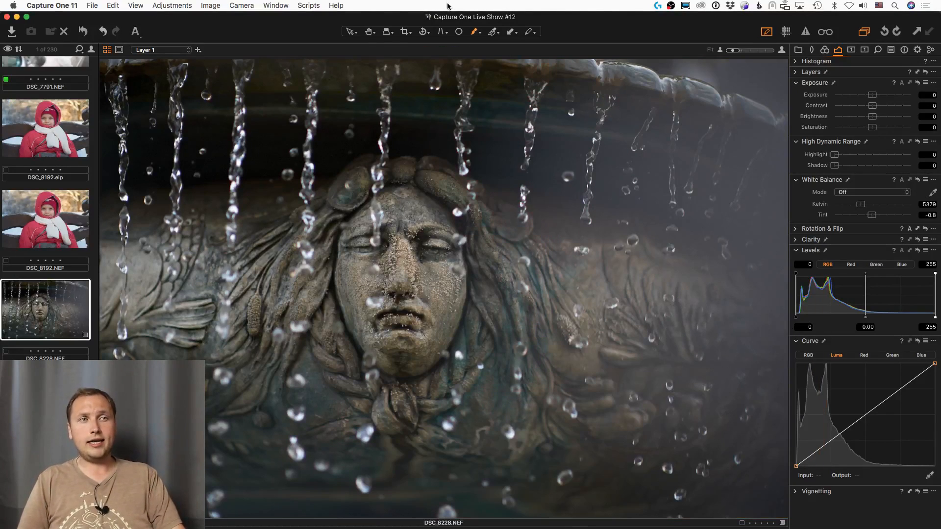
# Set the RGB Levels black point of Layer 1 to 42 to cut the haze, and examine the darkened area
pyautogui.click(369, 31)
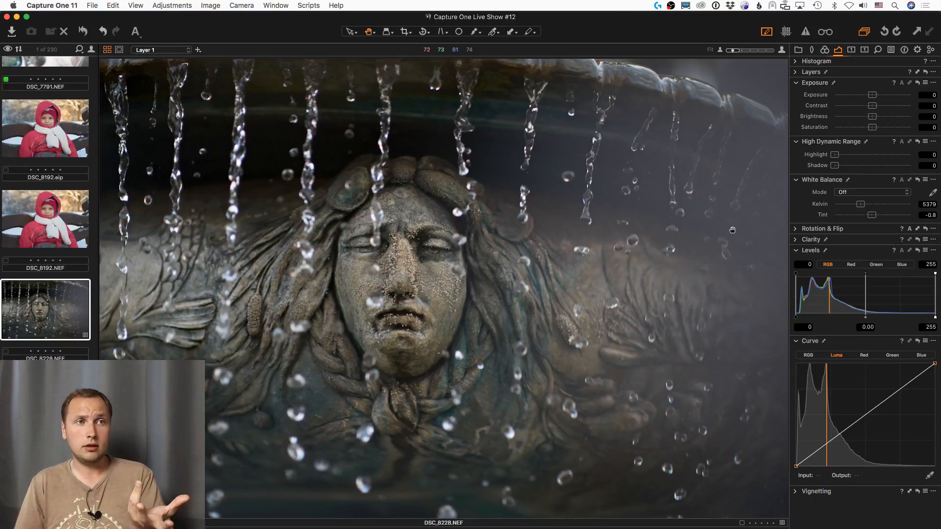
pyautogui.moveTo(733, 230); pyautogui.dragTo(718, 246)
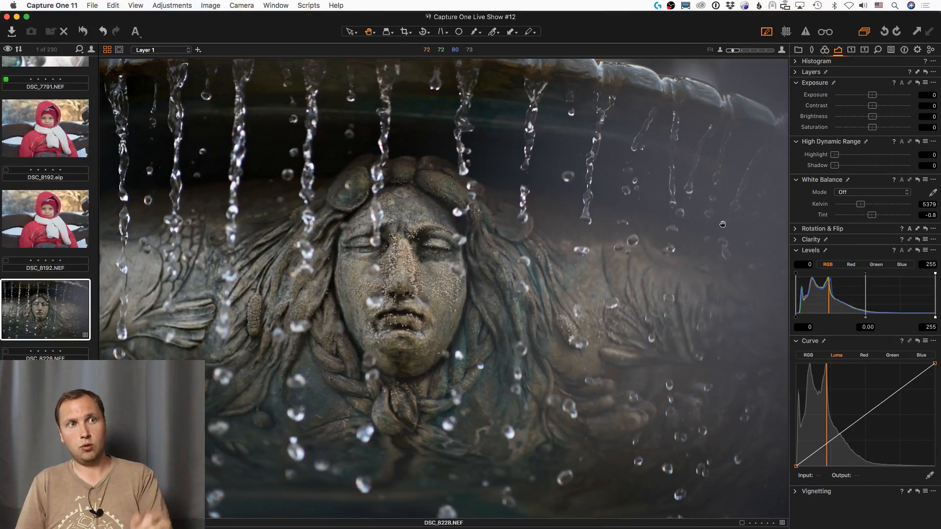
pyautogui.moveTo(796, 317); pyautogui.dragTo(817, 317)
pyautogui.click(526, 473)
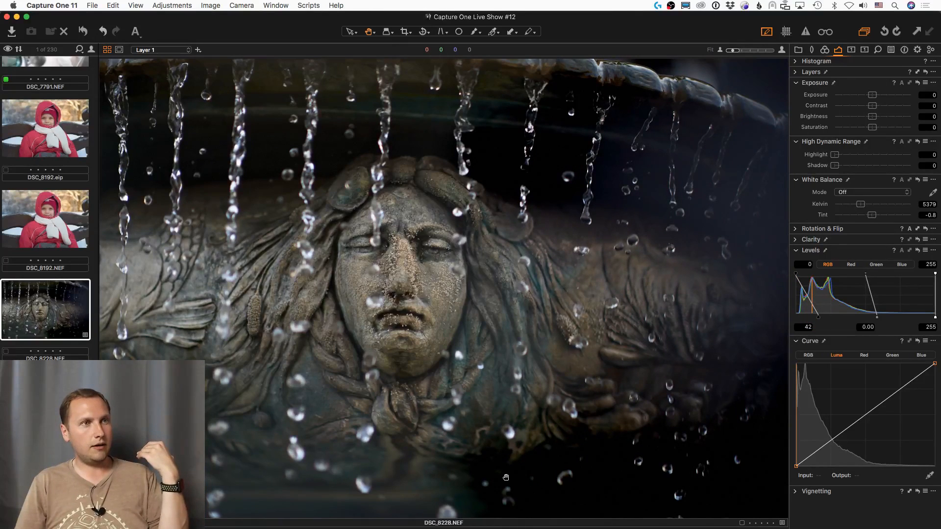
# Try erasing the Layer 1 mask over the dark lower area of the fountain photo with different eraser settings, undoing each attempt
pyautogui.click(497, 491)
pyautogui.click(543, 175)
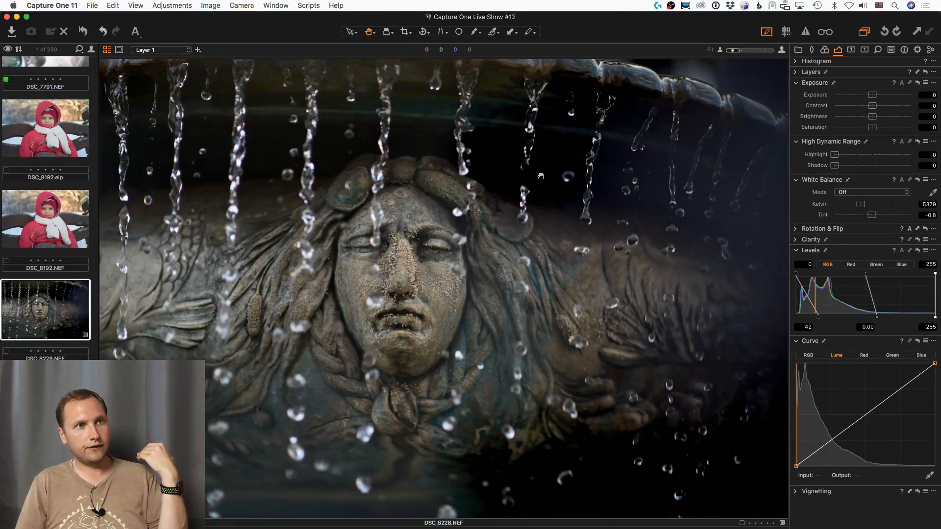
pyautogui.press('e')
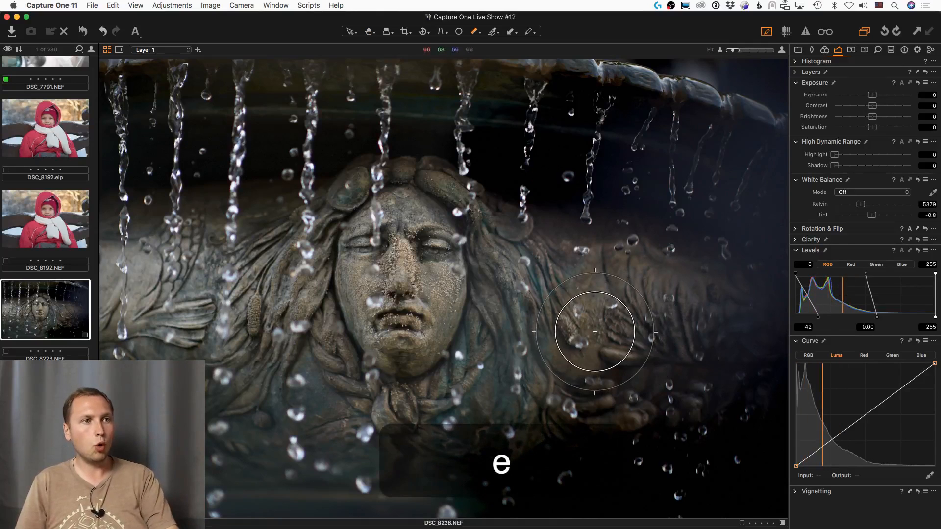
pyautogui.rightClick(595, 359)
pyautogui.moveTo(596, 352); pyautogui.dragTo(619, 352)
pyautogui.moveTo(475, 483)
pyautogui.mouseDown()
pyautogui.moveTo(639, 490)
pyautogui.moveTo(578, 468)
pyautogui.moveTo(573, 454)
pyautogui.moveTo(629, 429)
pyautogui.moveTo(759, 499)
pyautogui.moveTo(737, 492)
pyautogui.moveTo(712, 439)
pyautogui.moveTo(645, 409)
pyautogui.moveTo(774, 411)
pyautogui.moveTo(802, 454)
pyautogui.moveTo(647, 514)
pyautogui.mouseUp()
pyautogui.press('super+z')
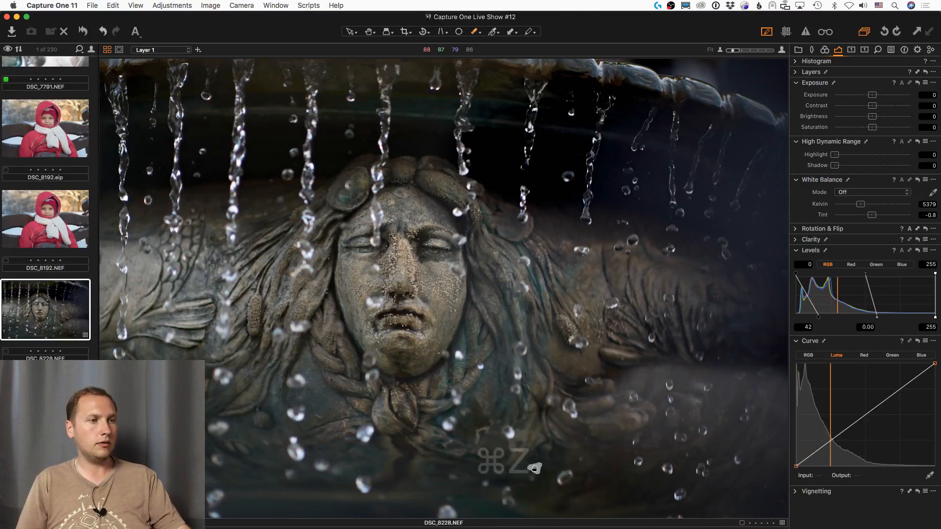
pyautogui.rightClick(557, 447)
pyautogui.moveTo(550, 448)
pyautogui.mouseDown()
pyautogui.moveTo(491, 447)
pyautogui.moveTo(492, 422)
pyautogui.moveTo(567, 487)
pyautogui.mouseUp()
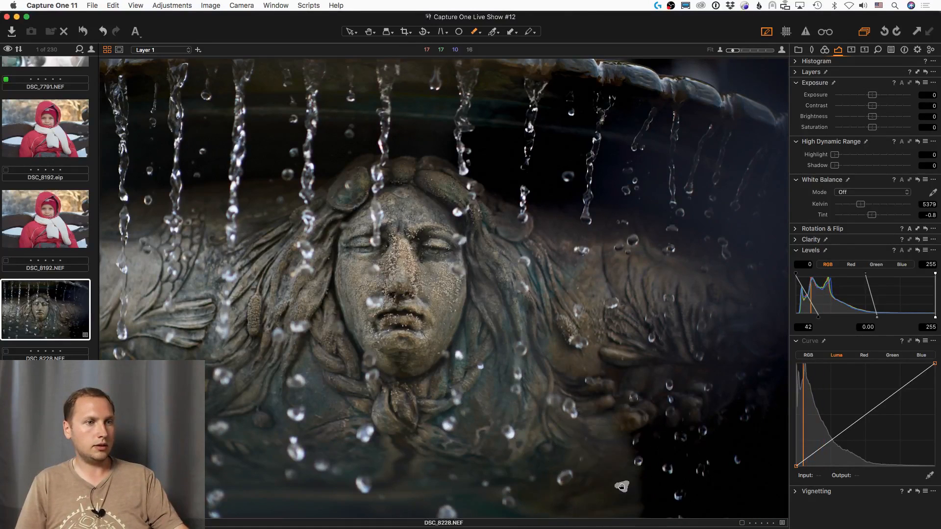
pyautogui.press('super+z')
# Erase the Layer 1 mask softly over the dark areas under the basin rim and below the face, and refine it with radius 300
pyautogui.rightClick(514, 375)
pyautogui.moveTo(491, 393); pyautogui.dragTo(492, 393)
pyautogui.moveTo(454, 505)
pyautogui.mouseDown()
pyautogui.moveTo(533, 507)
pyautogui.moveTo(545, 488)
pyautogui.moveTo(693, 487)
pyautogui.moveTo(645, 473)
pyautogui.moveTo(518, 474)
pyautogui.moveTo(542, 453)
pyautogui.moveTo(531, 500)
pyautogui.moveTo(518, 479)
pyautogui.moveTo(665, 491)
pyautogui.moveTo(705, 484)
pyautogui.moveTo(473, 494)
pyautogui.moveTo(634, 483)
pyautogui.moveTo(728, 490)
pyautogui.moveTo(506, 490)
pyautogui.moveTo(505, 212)
pyautogui.moveTo(515, 181)
pyautogui.moveTo(405, 143)
pyautogui.moveTo(515, 184)
pyautogui.moveTo(547, 164)
pyautogui.moveTo(403, 131)
pyautogui.moveTo(448, 158)
pyautogui.moveTo(414, 148)
pyautogui.moveTo(564, 173)
pyautogui.moveTo(422, 137)
pyautogui.moveTo(546, 189)
pyautogui.moveTo(584, 220)
pyautogui.mouseUp()
pyautogui.moveTo(586, 87)
pyautogui.mouseDown()
pyautogui.moveTo(651, 91)
pyautogui.moveTo(661, 110)
pyautogui.moveTo(689, 84)
pyautogui.moveTo(733, 97)
pyautogui.moveTo(696, 82)
pyautogui.moveTo(529, 66)
pyautogui.moveTo(564, 74)
pyautogui.moveTo(487, 145)
pyautogui.moveTo(400, 148)
pyautogui.moveTo(487, 163)
pyautogui.moveTo(503, 185)
pyautogui.moveTo(636, 252)
pyautogui.moveTo(686, 310)
pyautogui.moveTo(561, 341)
pyautogui.moveTo(531, 463)
pyautogui.moveTo(521, 459)
pyautogui.moveTo(471, 494)
pyautogui.mouseUp()
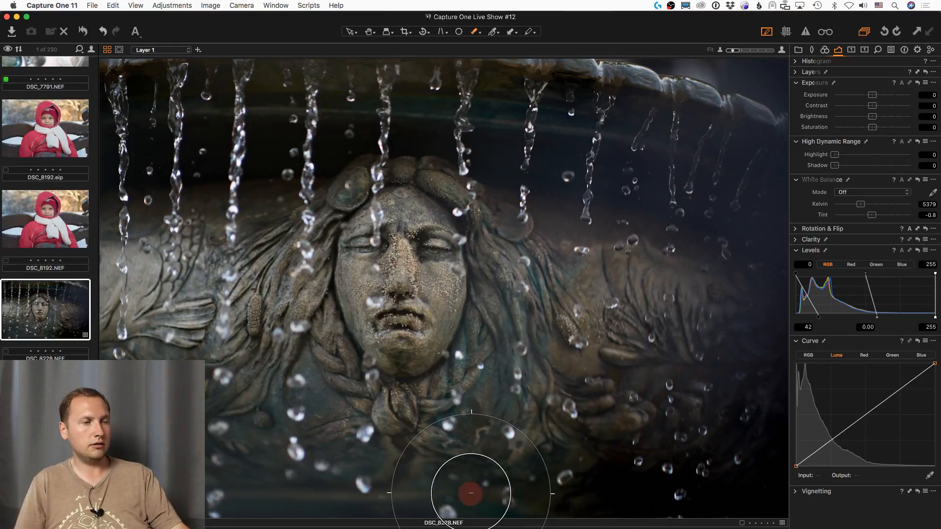
pyautogui.hotkey('ctrl', 'r')
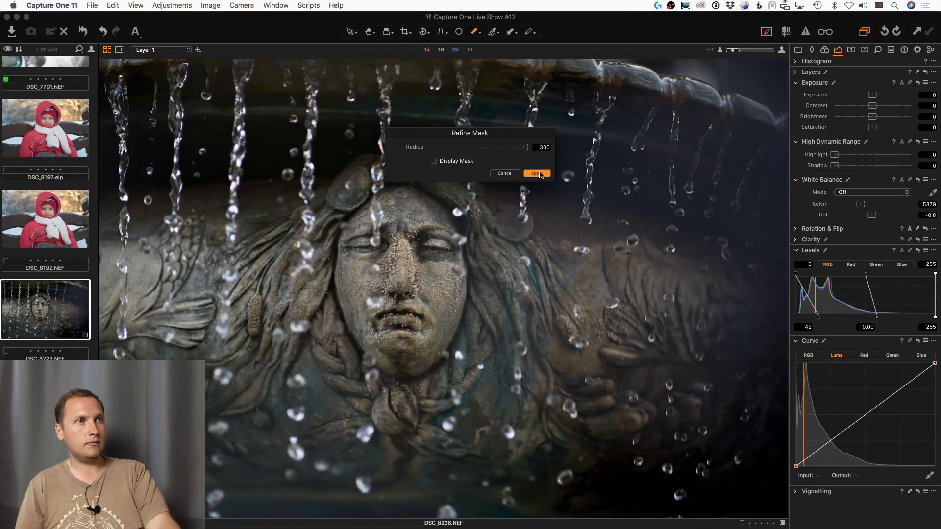
pyautogui.click(537, 173)
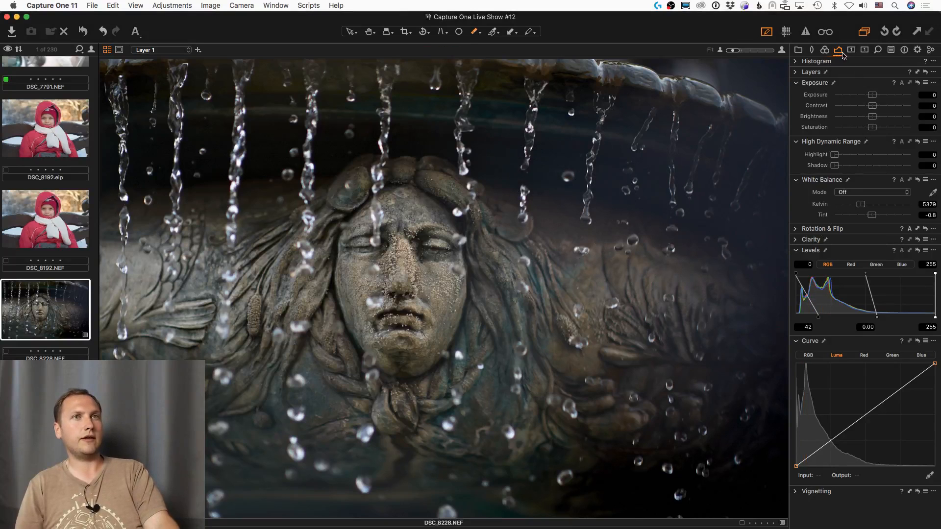
# Toggle Layer 1 off and on repeatedly to compare the fountain photo with and without the haze correction, leaving the layer enabled
pyautogui.click(795, 72)
pyautogui.click(799, 96)
pyautogui.click(799, 96)
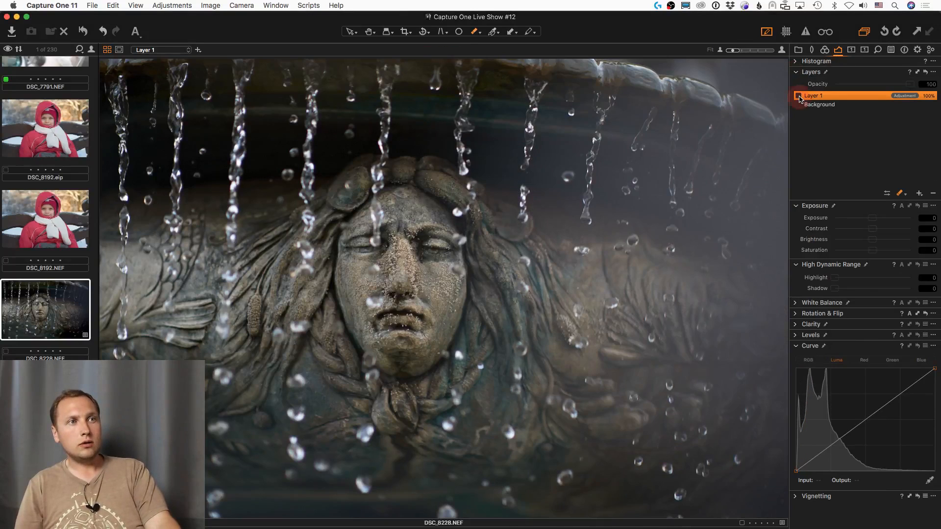
pyautogui.click(799, 96)
pyautogui.click(799, 97)
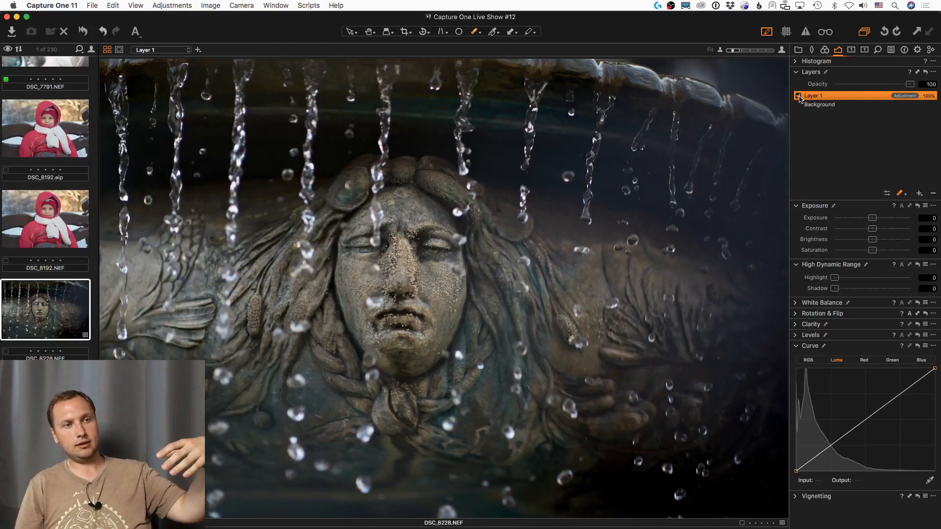
pyautogui.click(799, 96)
pyautogui.click(799, 96)
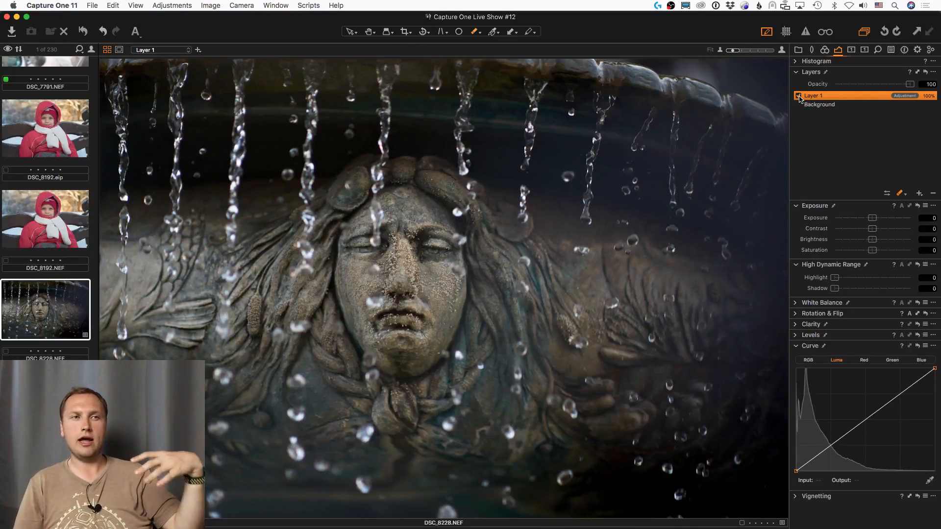
pyautogui.click(799, 97)
pyautogui.click(799, 97)
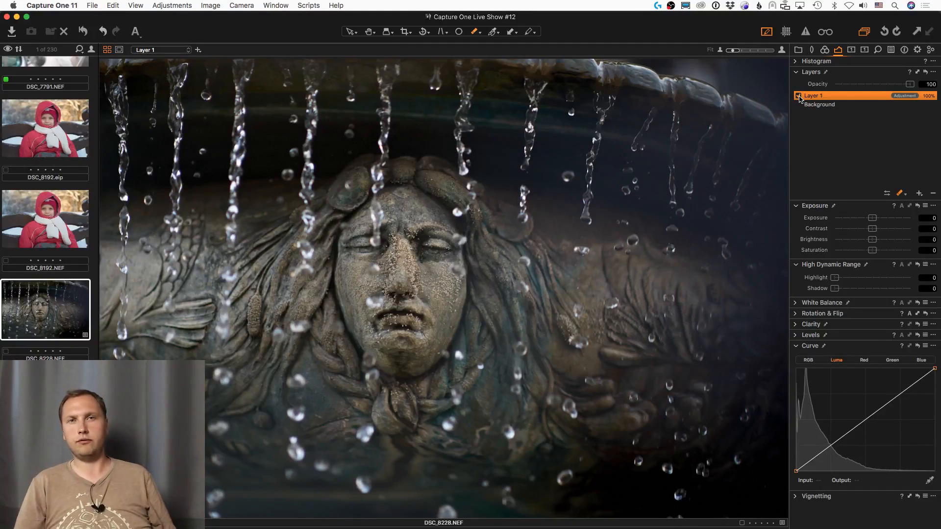
pyautogui.click(799, 97)
pyautogui.click(799, 97)
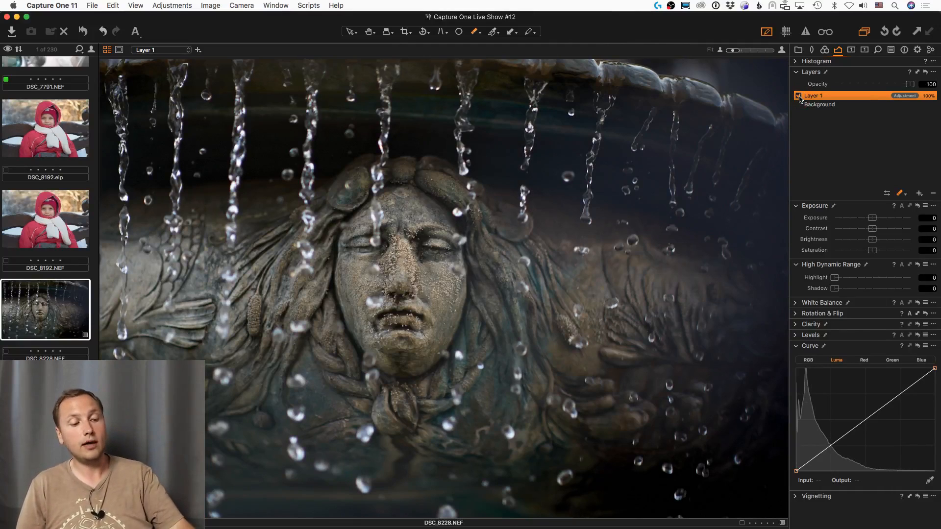
pyautogui.press('h')
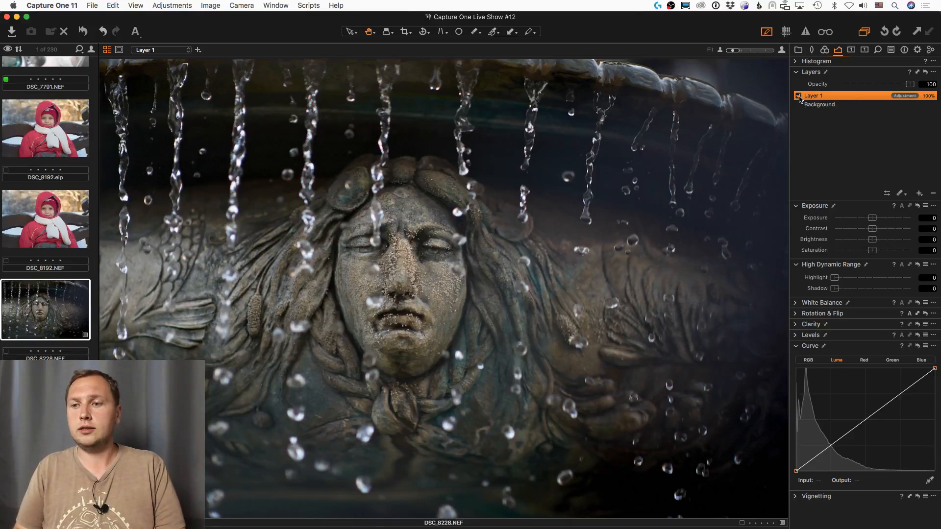
pyautogui.click(799, 97)
pyautogui.click(799, 96)
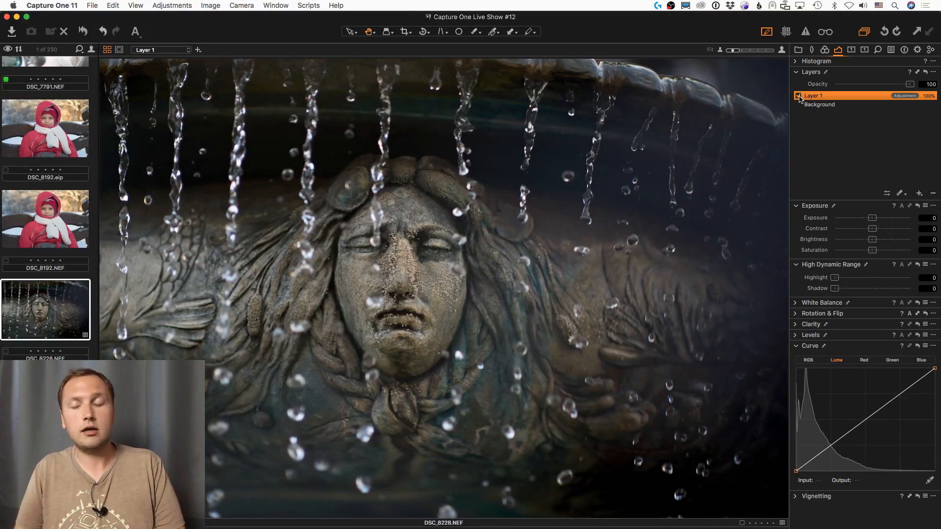
pyautogui.press('h')
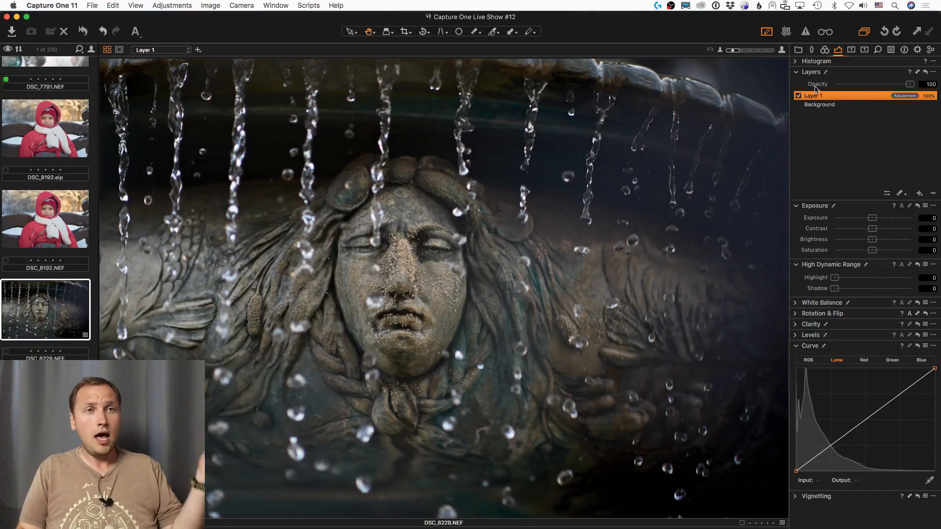
# Switch to Google Chrome and review the RAW file upload page for the Capture One Live Show, including its rules and upload form
pyautogui.press('super+Tab')
pyautogui.press('super+Tab')
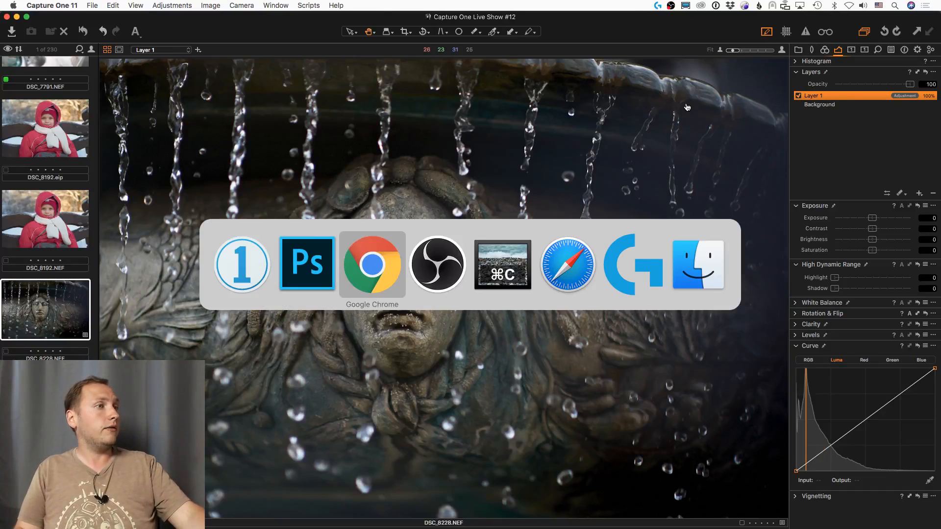
pyautogui.scroll(4, 648, 160)
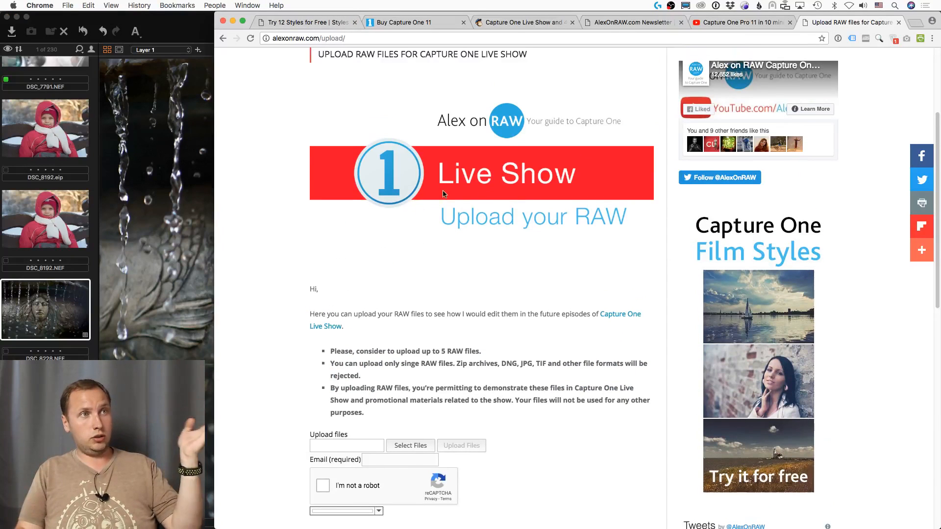
pyautogui.scroll(-1, 590, 250)
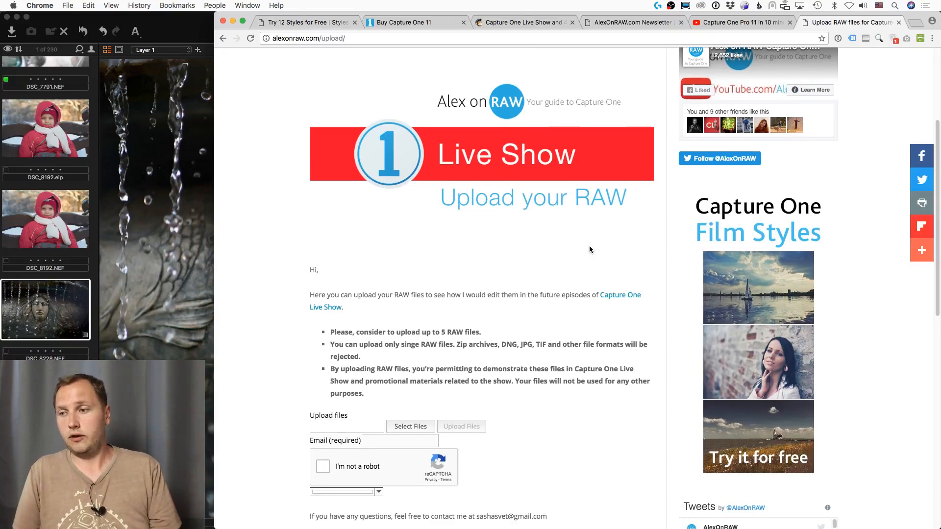
pyautogui.scroll(3, 589, 245)
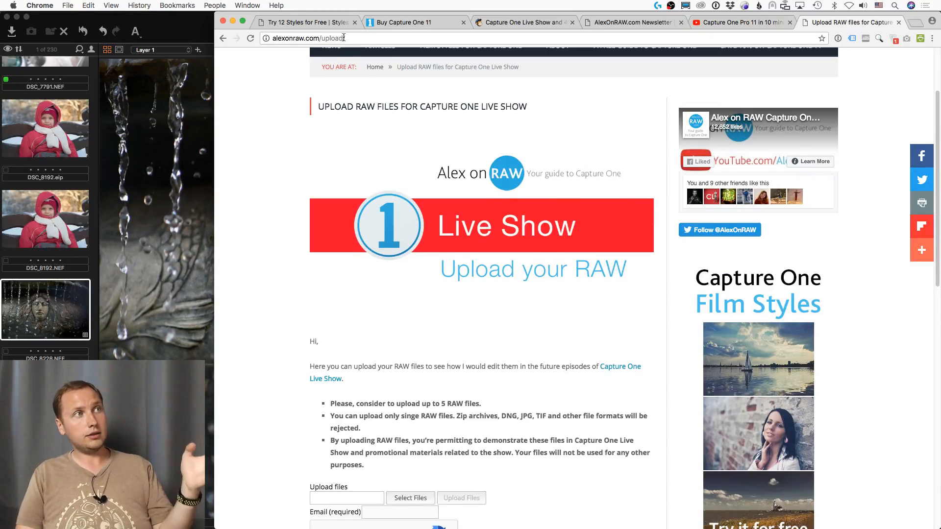
pyautogui.scroll(-8, 343, 305)
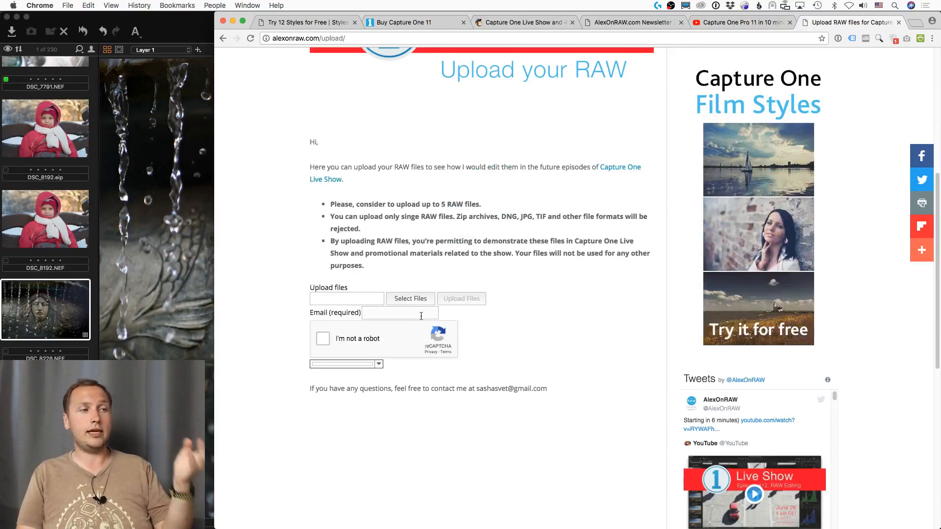
# Show the "Capture One Pro 11 in 10 minutes" video page and the AlexOnRAW.com newsletter page, highlighting the newsletter address
pyautogui.click(761, 26)
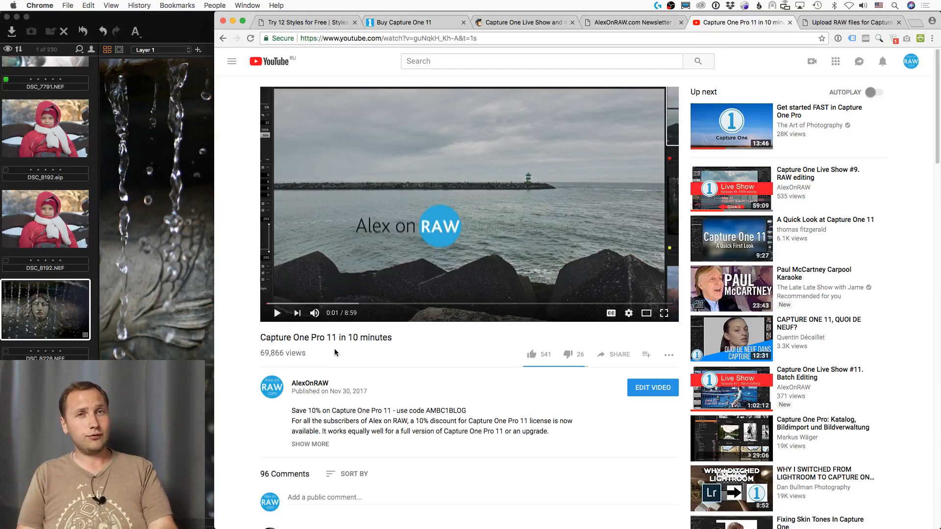
pyautogui.click(622, 24)
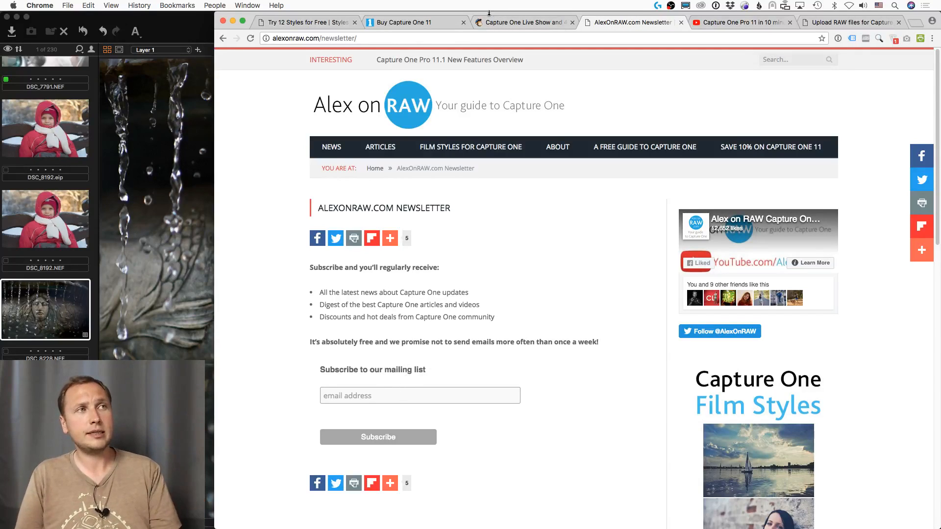
pyautogui.click(397, 38)
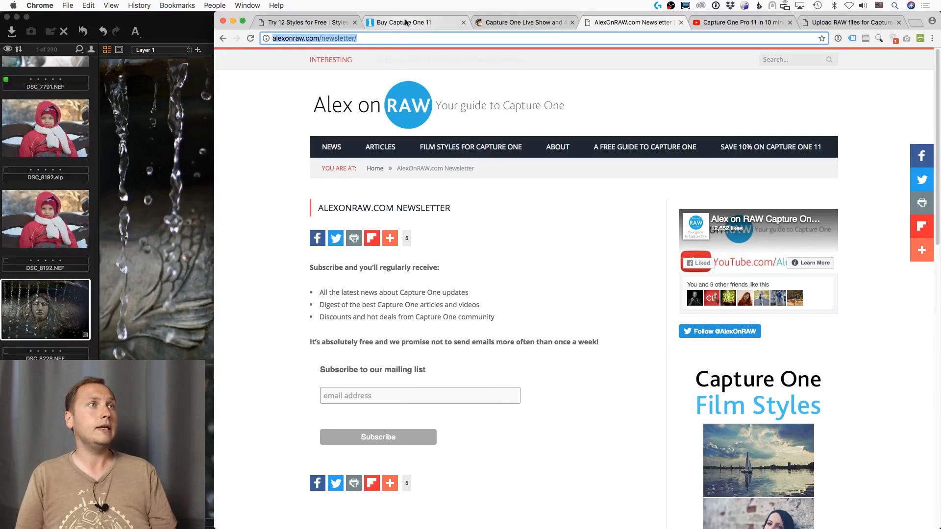
# Show the Capture One Pro 11 single-user license checkout and highlight its discount code
pyautogui.click(404, 23)
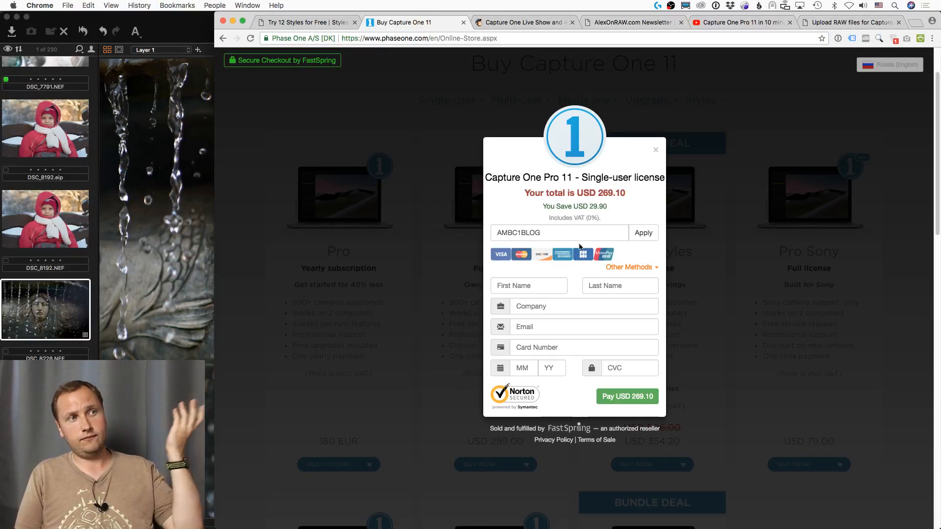
pyautogui.click(543, 232)
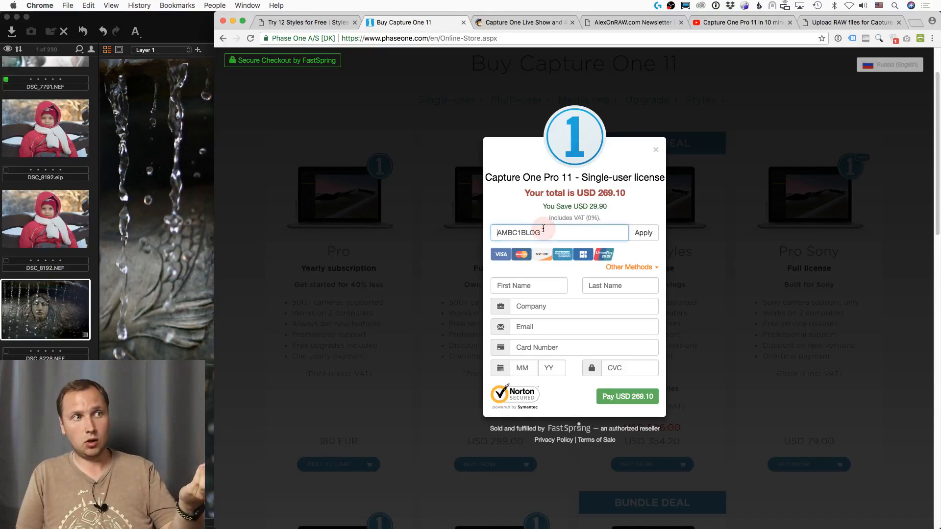
pyautogui.doubleClick(543, 230)
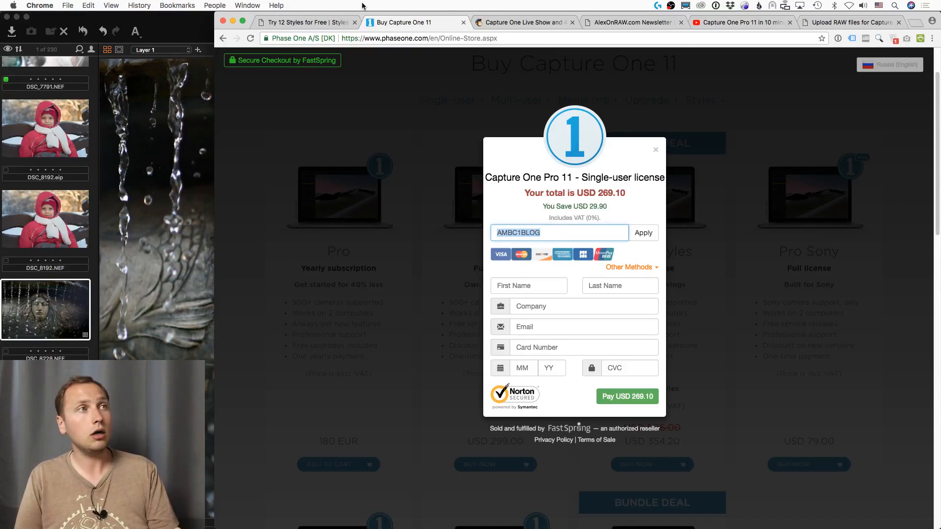
# Open the 1styles.pro page offering 12 free film styles and look through its style examples
pyautogui.click(299, 23)
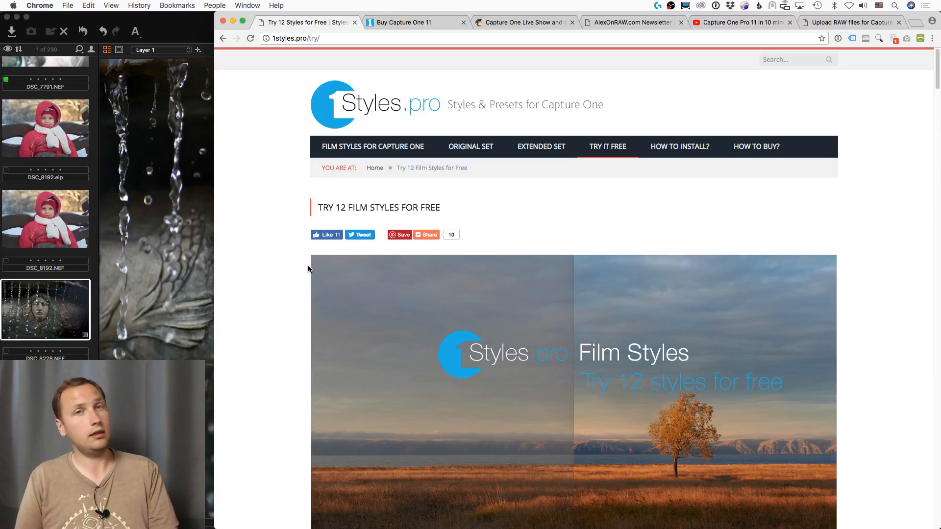
pyautogui.scroll(-20, 309, 269)
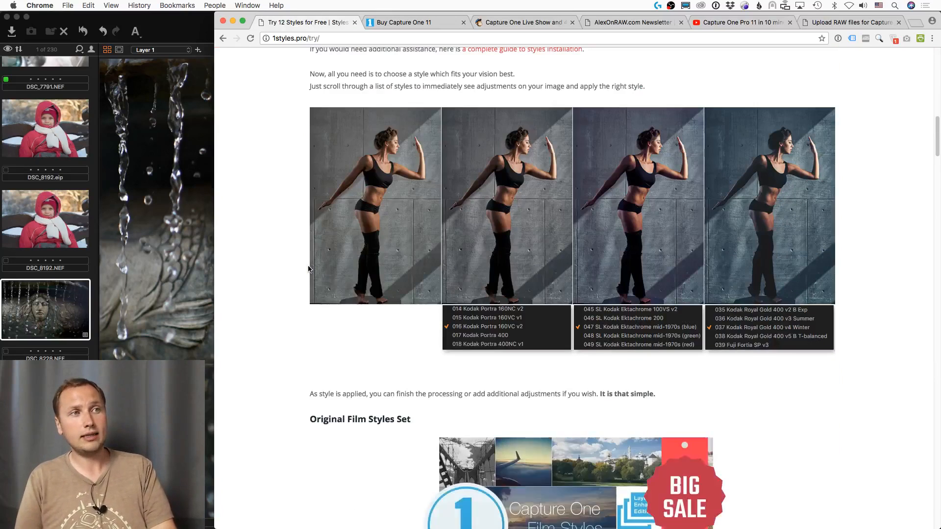